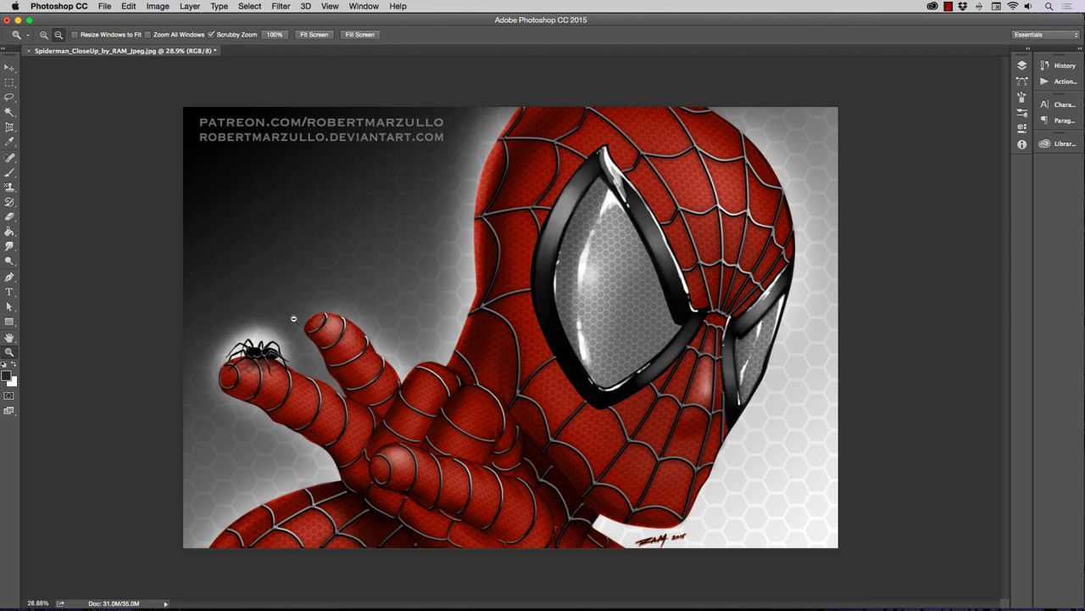
Zoom around the reference illustration to inspect the eye's hexagon texture.
{"action": "left_click_drag", "start_coordinate": [302, 315], "coordinate": [293, 313]}
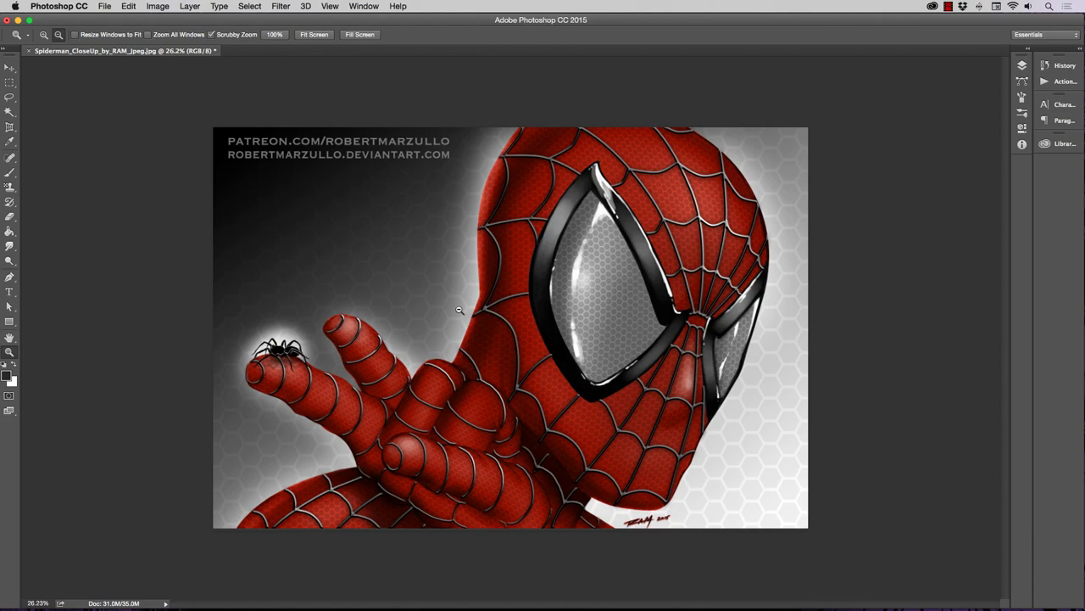
{"action": "left_click_drag", "start_coordinate": [547, 397], "coordinate": [473, 382]}
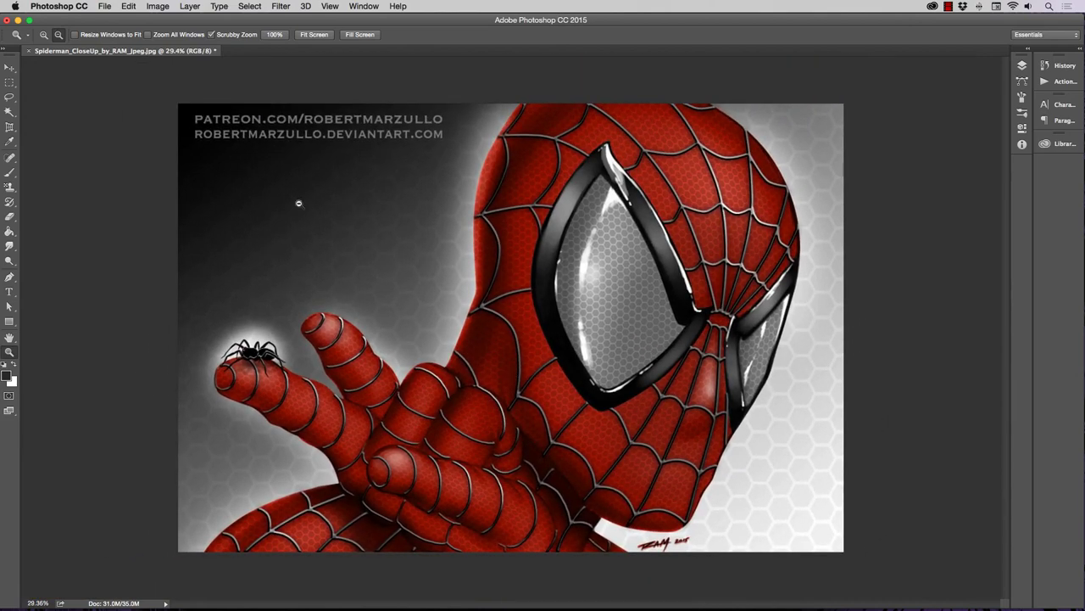
{"action": "left_click_drag", "start_coordinate": [265, 183], "coordinate": [310, 189]}
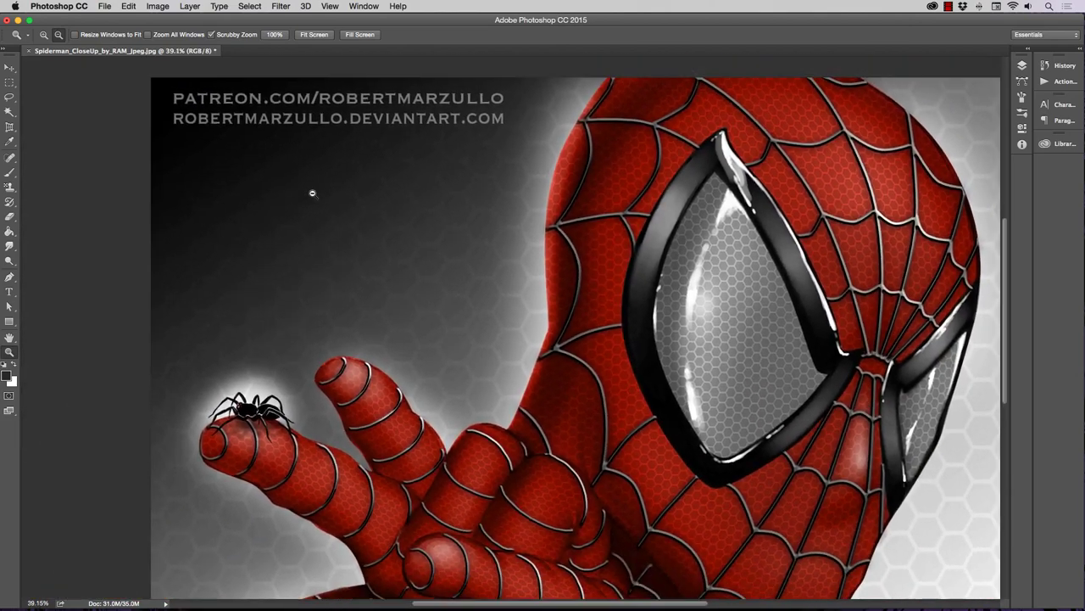
{"action": "left_click_drag", "start_coordinate": [763, 327], "coordinate": [791, 343]}
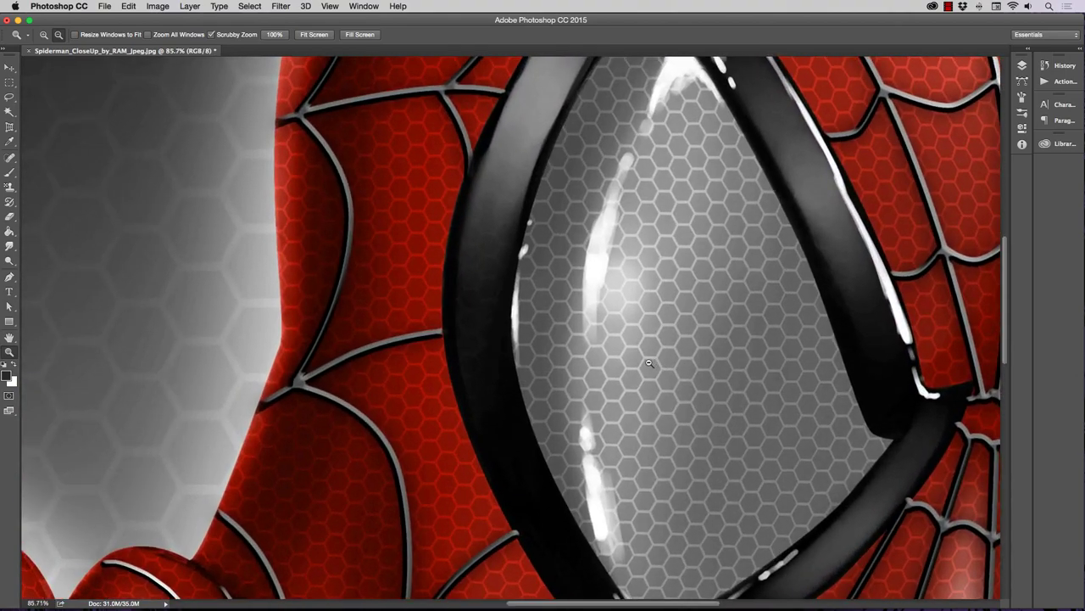
{"action": "left_click_drag", "start_coordinate": [648, 362], "coordinate": [598, 345]}
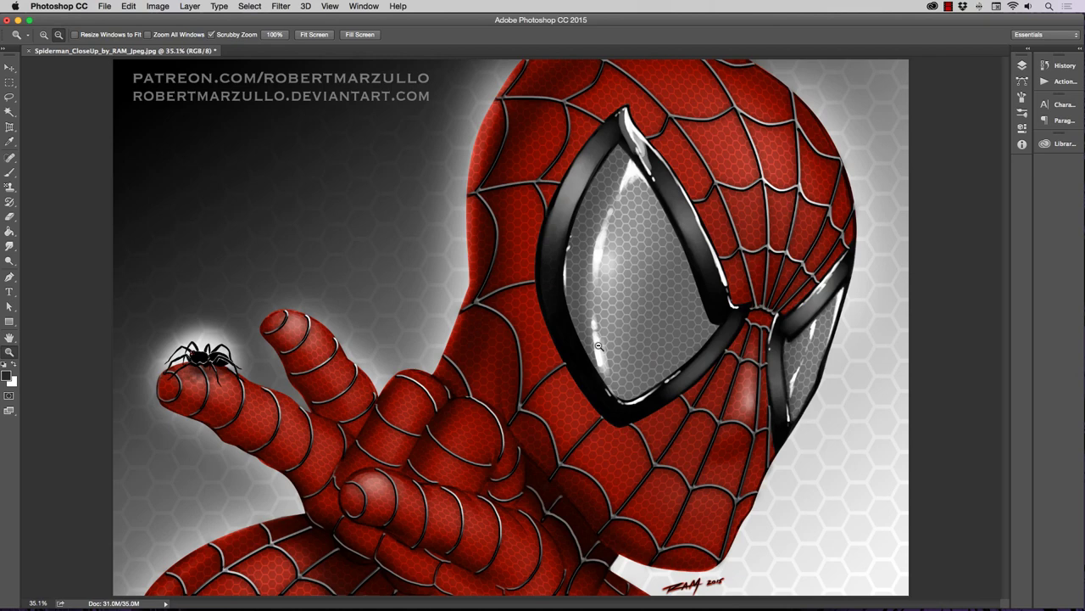
Create a new 18 × 9 inch document at 300 pixels/inch.
{"action": "left_click", "coordinate": [108, 7]}
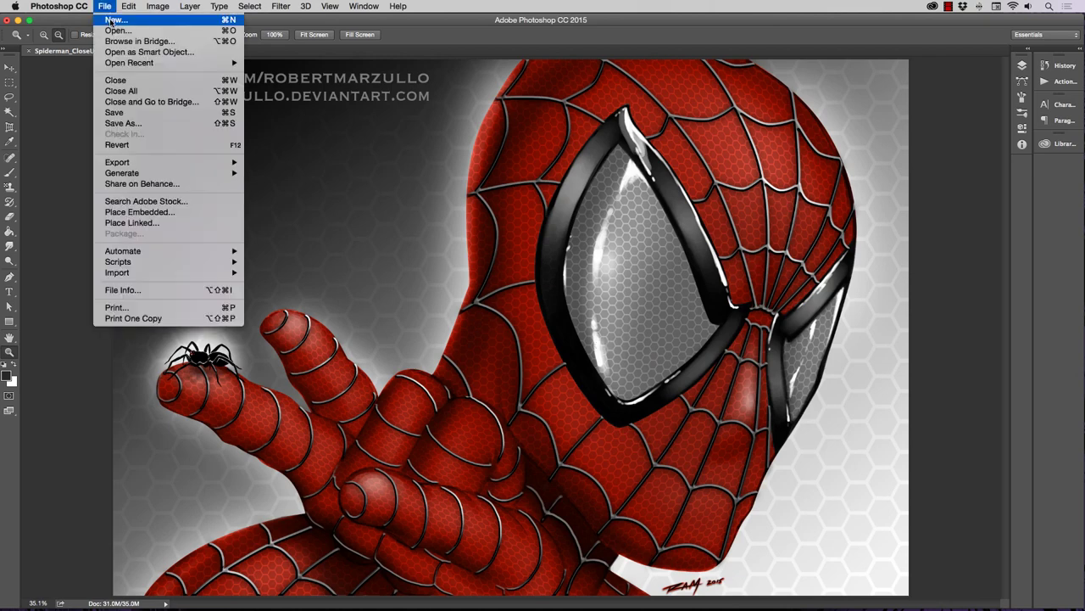
{"action": "left_click", "coordinate": [110, 22]}
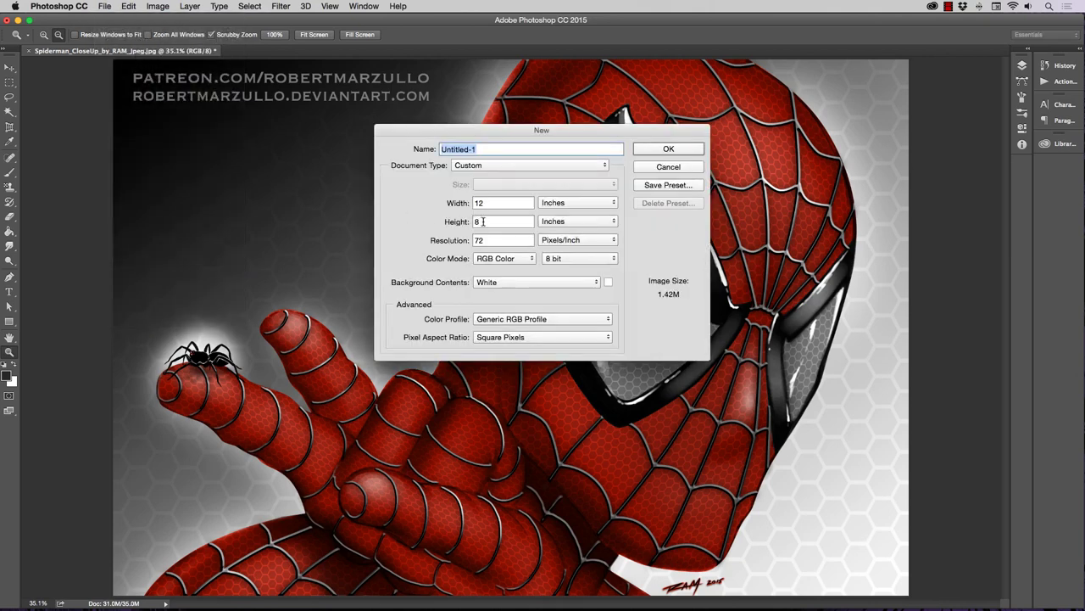
{"action": "double_click", "coordinate": [483, 221]}
{"action": "type", "text": "9"}
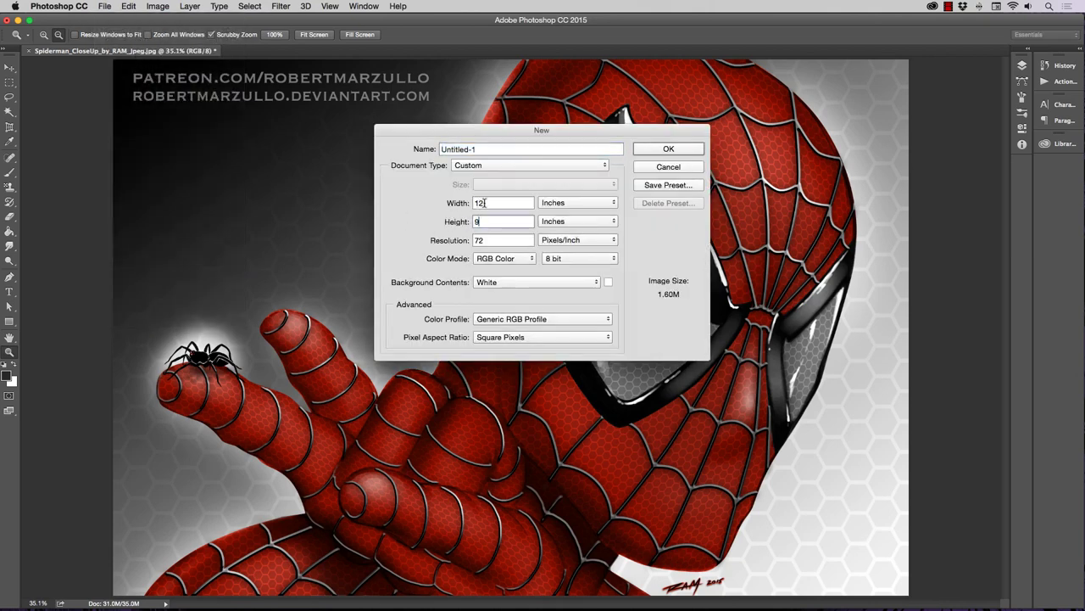
{"action": "double_click", "coordinate": [485, 203]}
{"action": "type", "text": "18"}
{"action": "double_click", "coordinate": [492, 240]}
{"action": "type", "text": "300"}
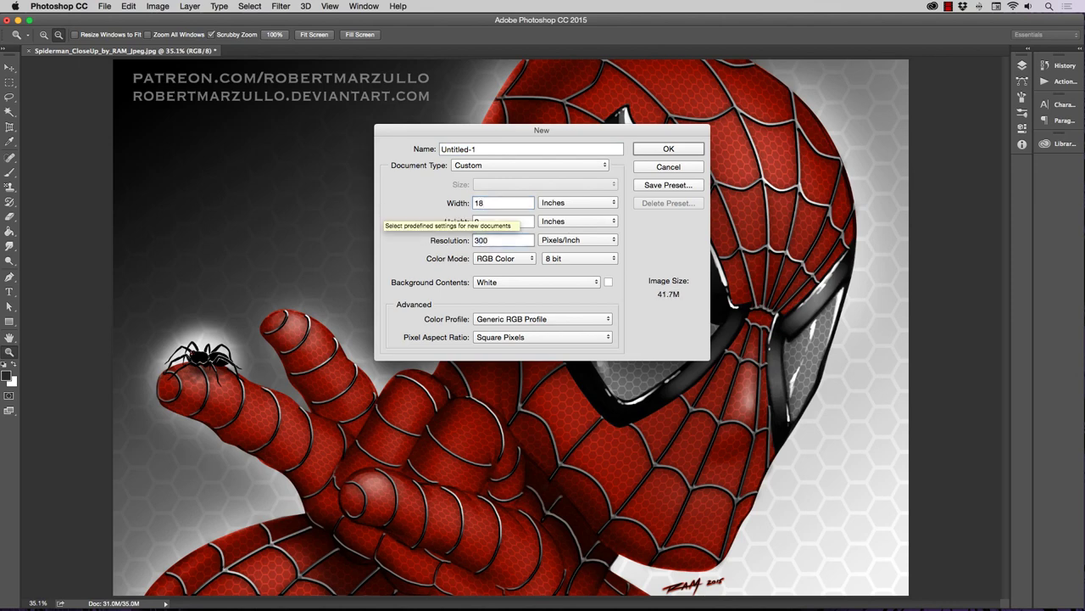
{"action": "key", "text": "Return"}
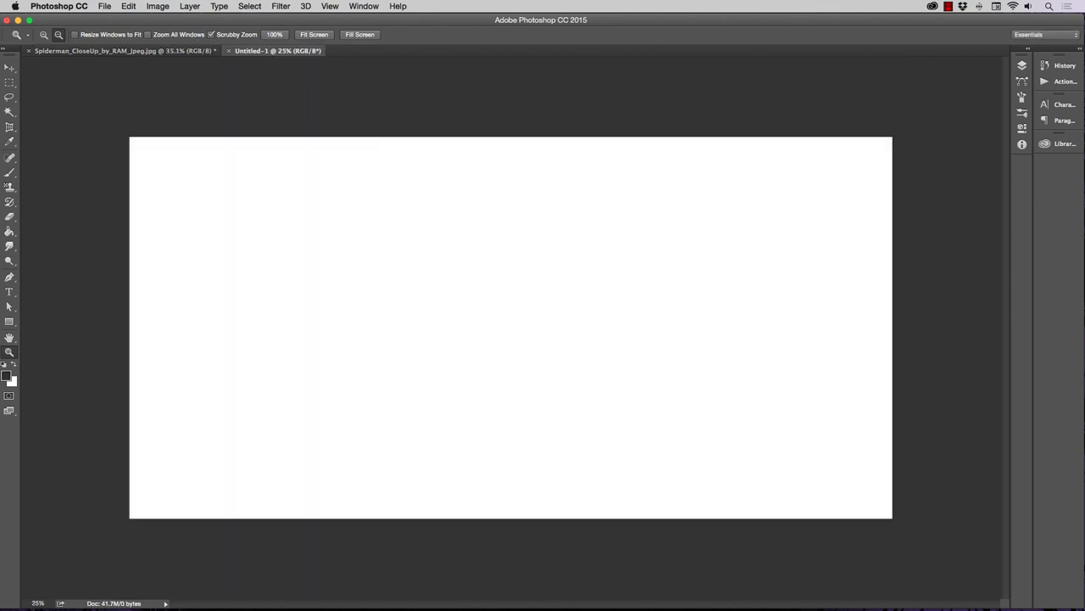
Choose the Polygon Tool from the shape tools and delete a trial polygon drawn on the canvas.
{"action": "mouse_move", "coordinate": [345, 315]}
{"action": "left_mouse_down"}
{"action": "mouse_move", "coordinate": [359, 317]}
{"action": "mouse_move", "coordinate": [353, 295]}
{"action": "left_mouse_up"}
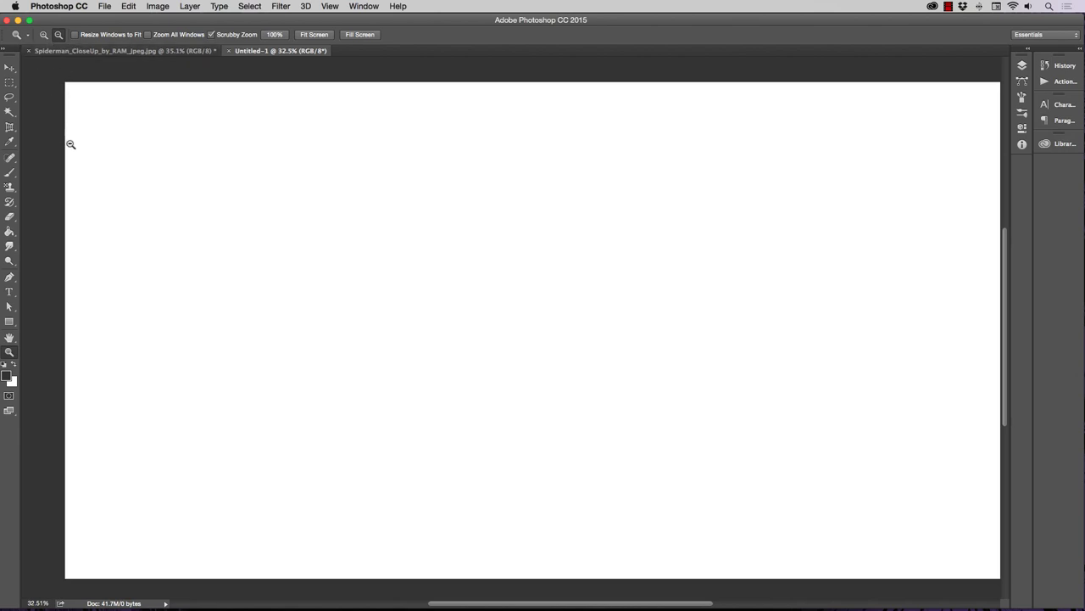
{"action": "left_click", "coordinate": [9, 321]}
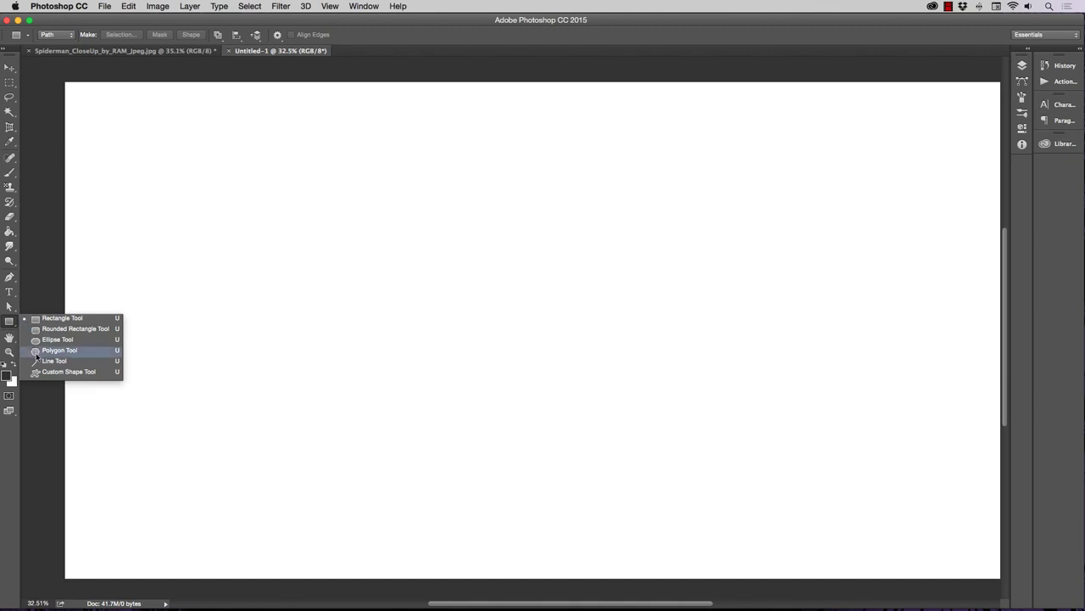
{"action": "left_click", "coordinate": [35, 352]}
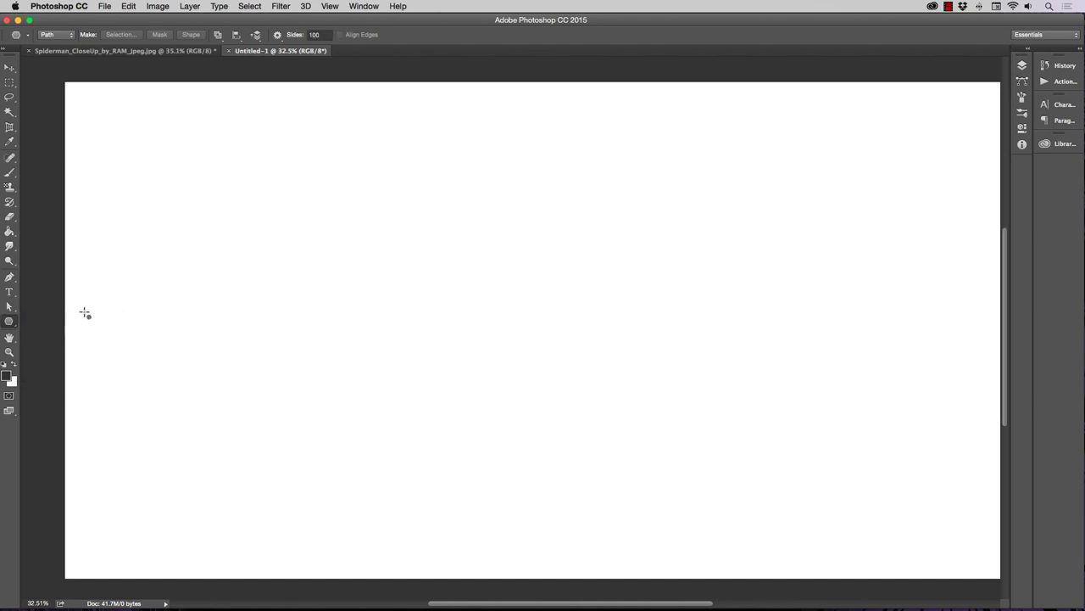
{"action": "left_click_drag", "start_coordinate": [418, 323], "coordinate": [318, 348]}
{"action": "key", "text": "BackSpace"}
{"action": "key", "text": "Return"}
{"action": "key", "text": "Return"}
Turn off Star, try a 5-sided polygon path, then undo the pentagon.
{"action": "left_click", "coordinate": [271, 36]}
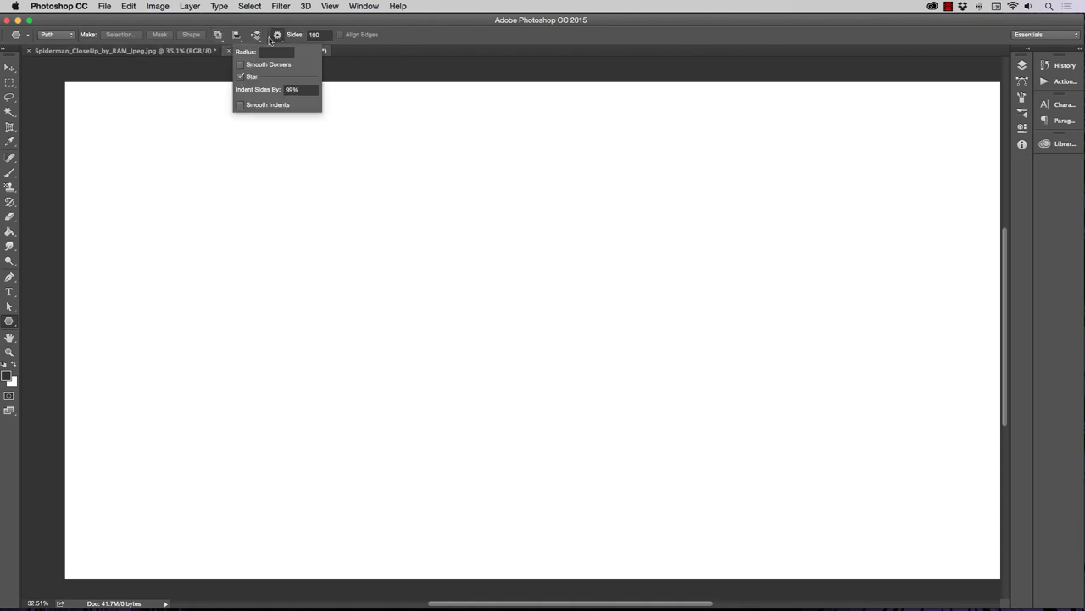
{"action": "left_click", "coordinate": [241, 77]}
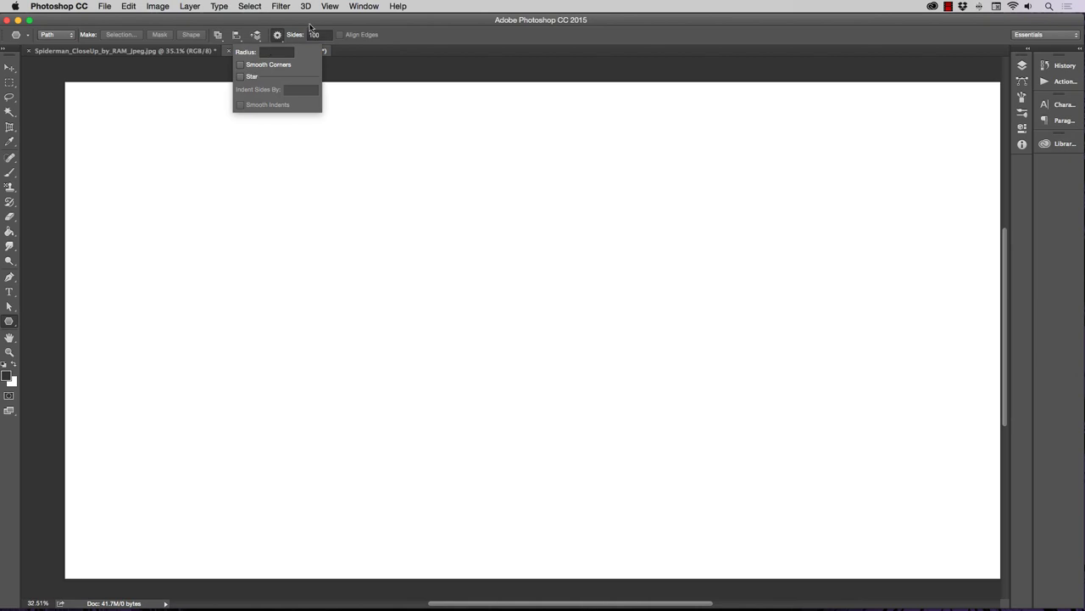
{"action": "left_click", "coordinate": [311, 32]}
{"action": "type", "text": "5"}
{"action": "key", "text": "Return"}
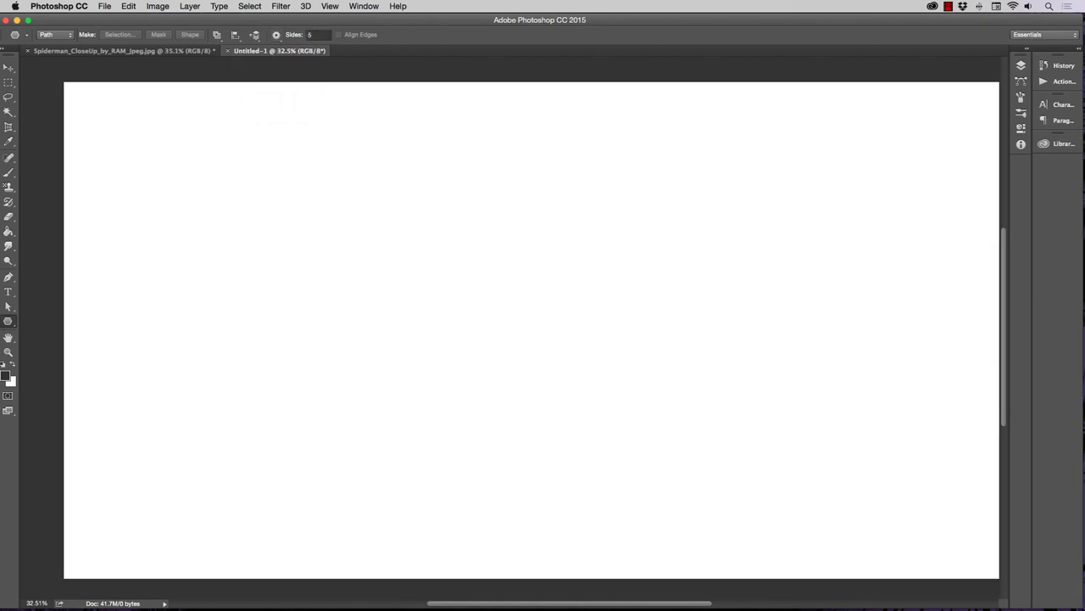
{"action": "left_click_drag", "start_coordinate": [353, 234], "coordinate": [412, 332]}
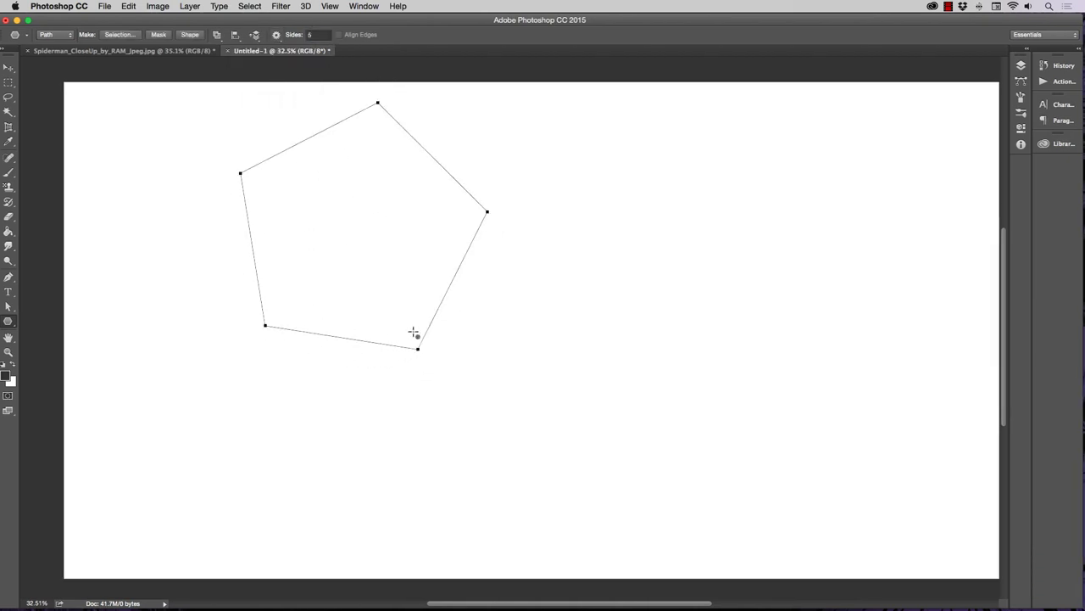
{"action": "key", "text": "super+z"}
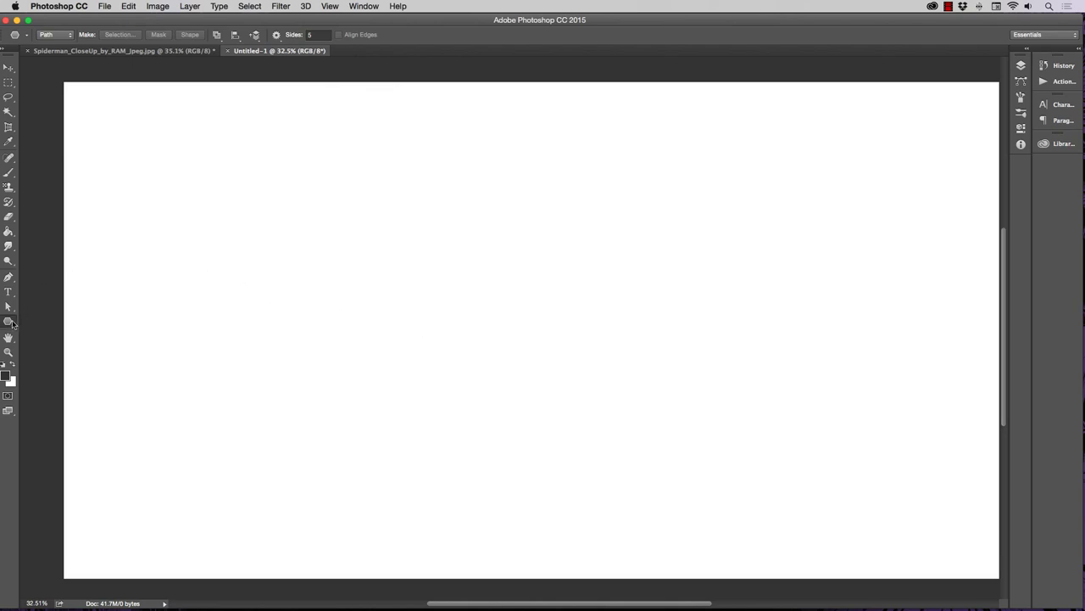
Set Sides to 6 and draw a hexagon path on the canvas's left side.
{"action": "left_click", "coordinate": [283, 38]}
{"action": "type", "text": "6"}
{"action": "key", "text": "Return"}
{"action": "left_click_drag", "start_coordinate": [353, 306], "coordinate": [293, 407]}
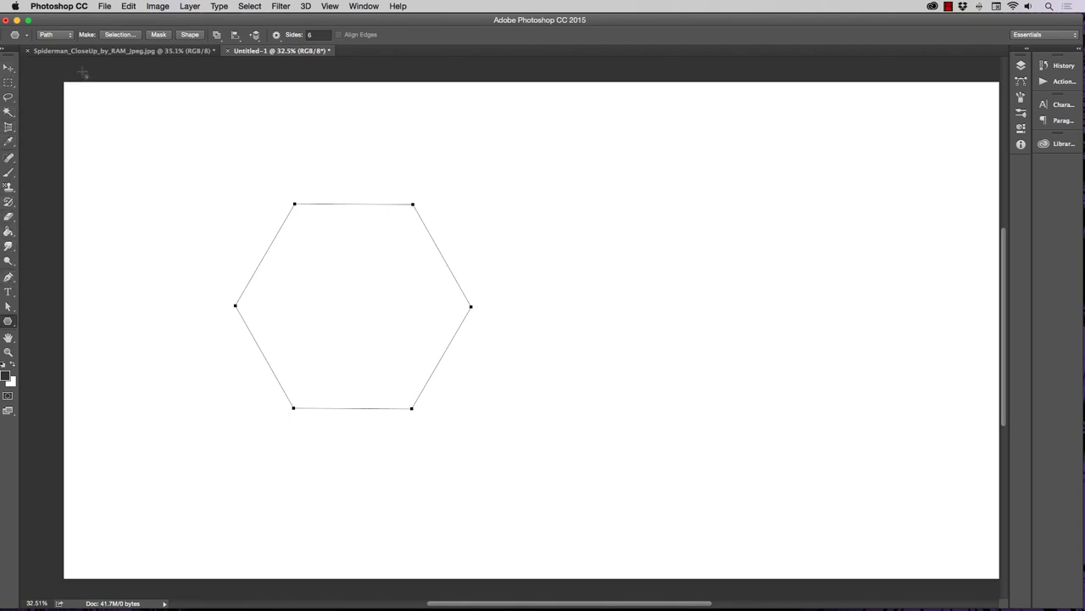
Dismiss the locked-layer alert, show rulers, and drag a guide to the hexagon's top edge.
{"action": "key", "text": "v"}
{"action": "left_click_drag", "start_coordinate": [247, 269], "coordinate": [217, 203]}
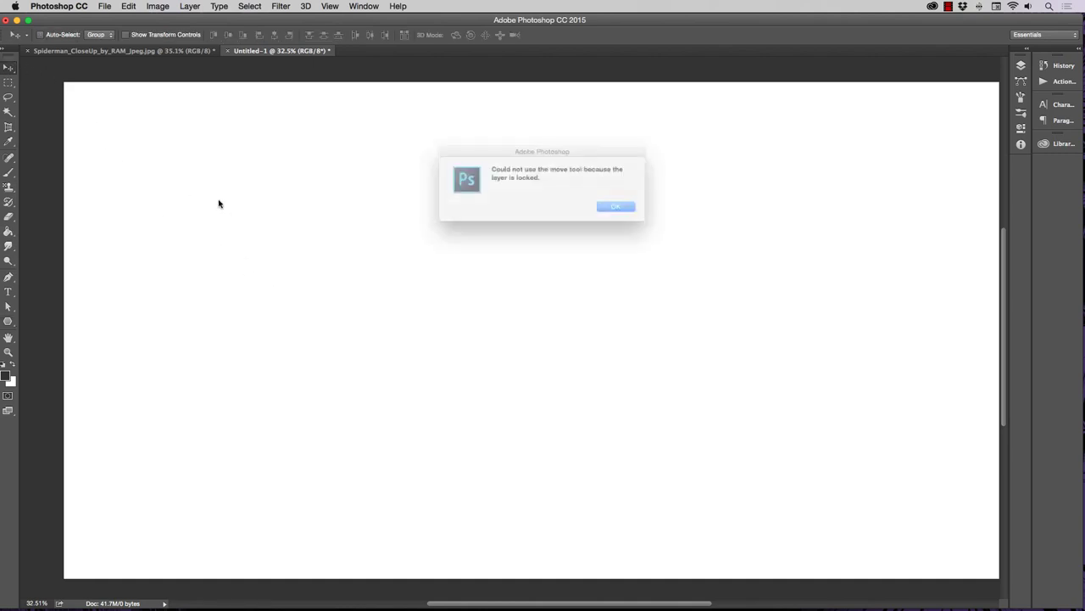
{"action": "left_click", "coordinate": [624, 211]}
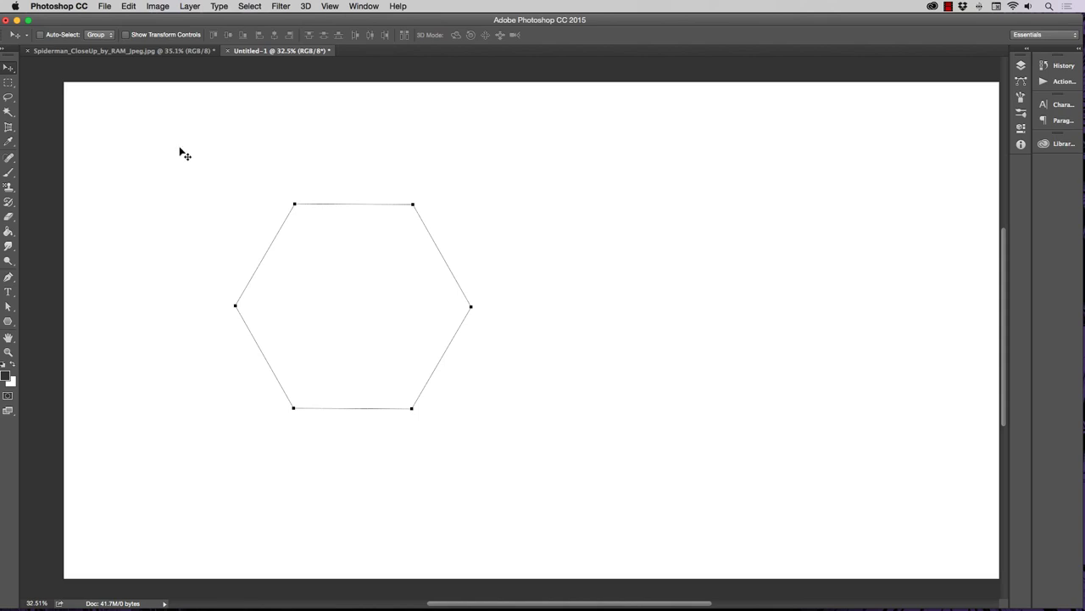
{"action": "key", "text": "super+r"}
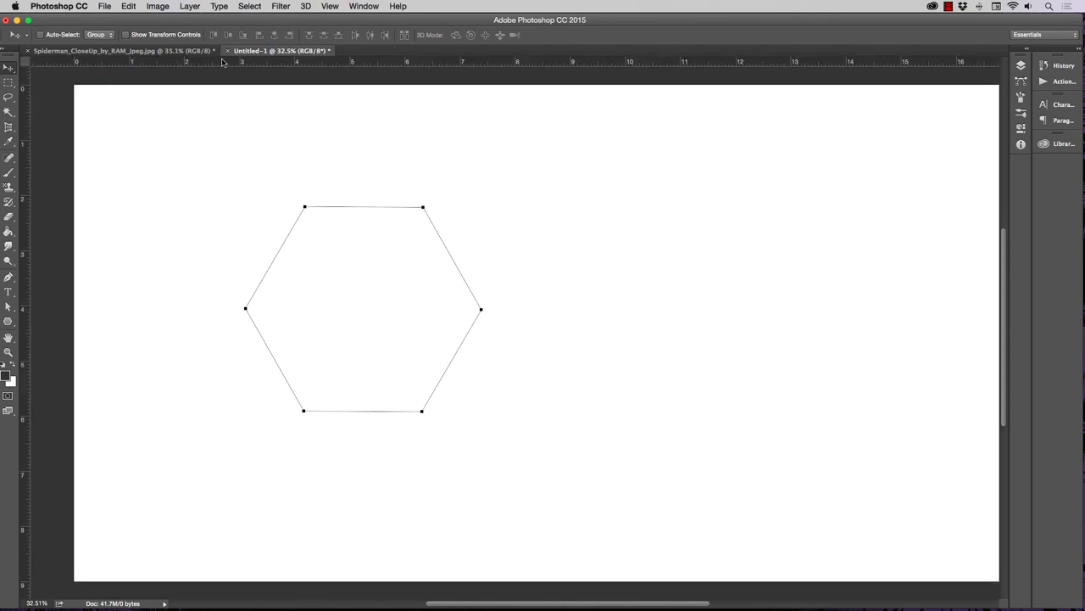
{"action": "left_click_drag", "start_coordinate": [226, 63], "coordinate": [232, 203]}
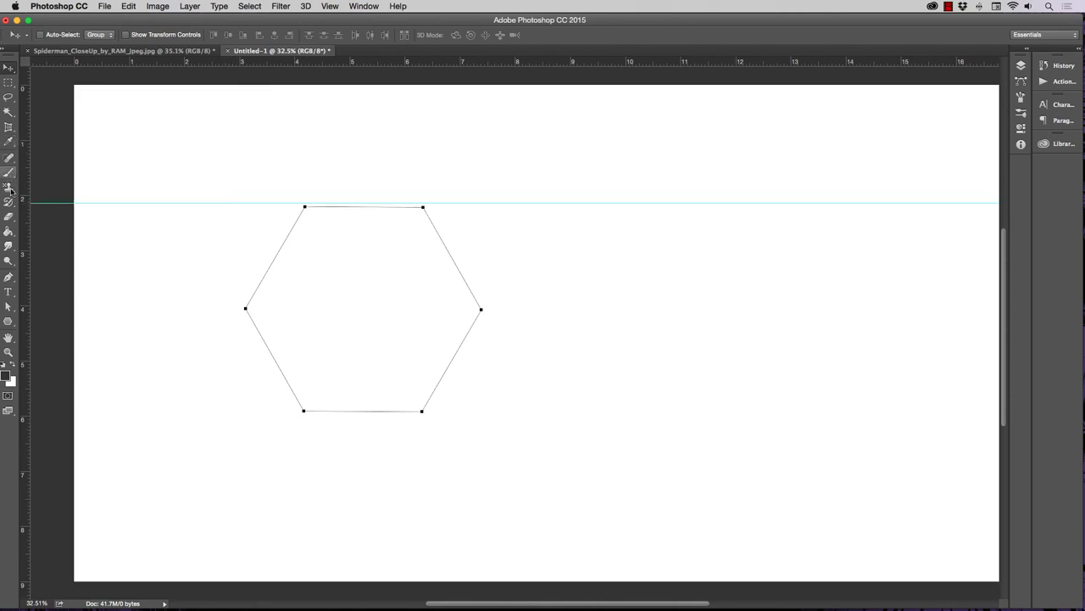
Select the hexagon path and nudge it up onto the guide.
{"action": "left_click", "coordinate": [9, 277]}
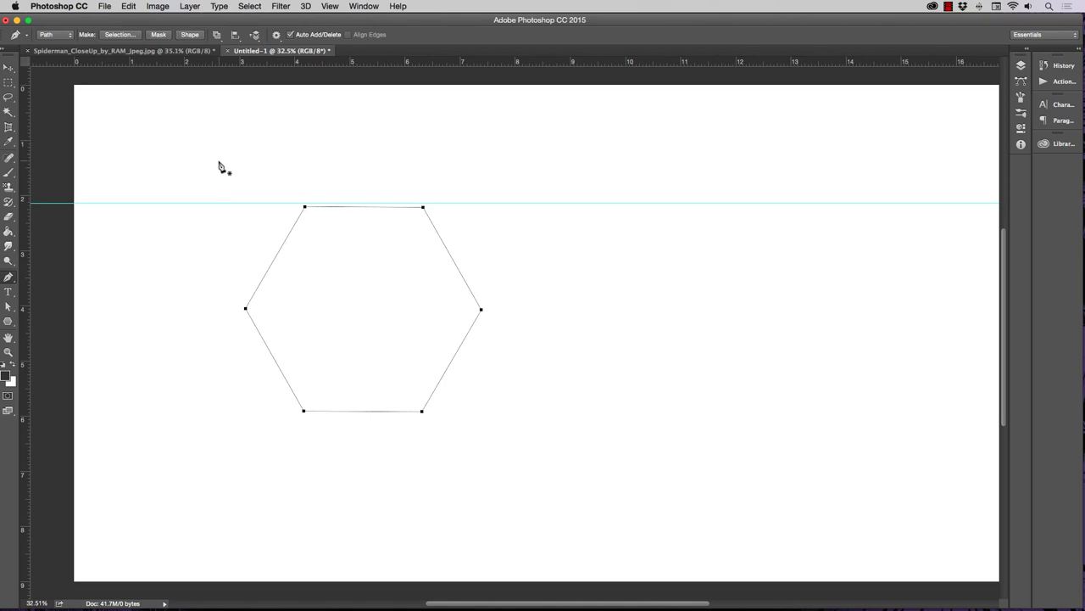
{"action": "left_click_drag", "start_coordinate": [204, 167], "coordinate": [513, 469]}
{"action": "left_click_drag", "start_coordinate": [272, 265], "coordinate": [268, 264]}
{"action": "mouse_move", "coordinate": [294, 217]}
{"action": "left_mouse_down"}
{"action": "mouse_move", "coordinate": [291, 194]}
{"action": "mouse_move", "coordinate": [296, 211]}
{"action": "left_mouse_up"}
{"action": "left_click", "coordinate": [298, 211]}
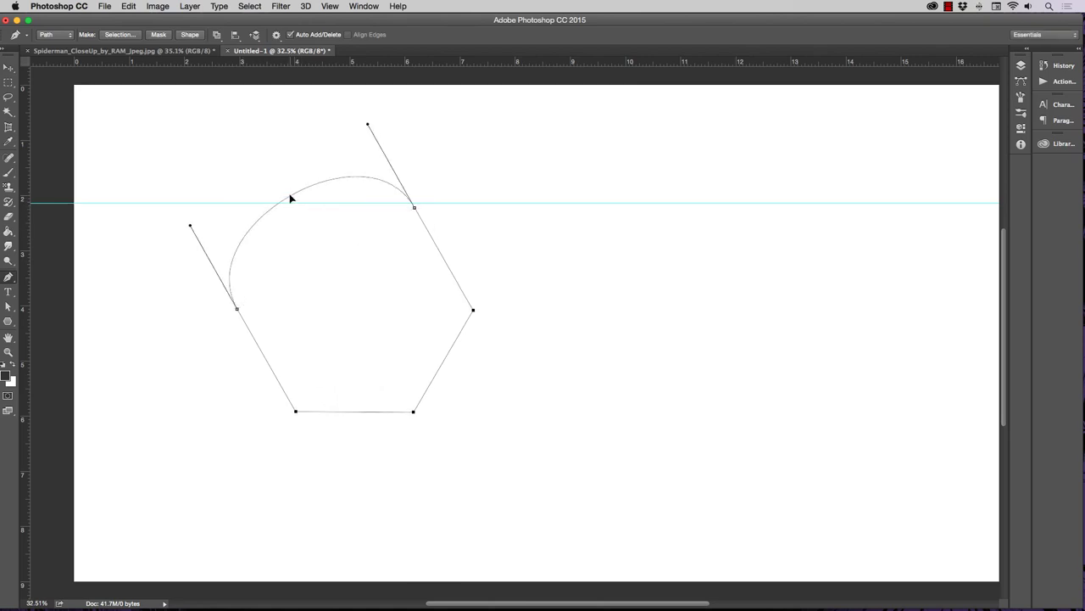
{"action": "key", "text": "super+z"}
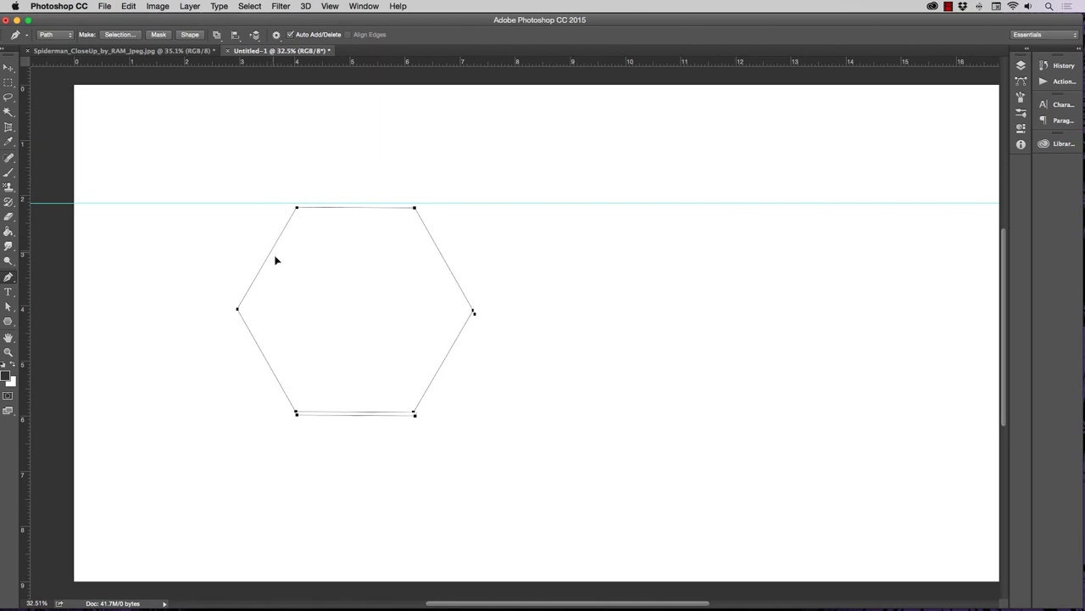
{"action": "left_click_drag", "start_coordinate": [276, 256], "coordinate": [272, 246]}
Rotate the path about -0.5° with Transform Path > Rotate to level its top.
{"action": "left_click", "coordinate": [128, 6]}
{"action": "mouse_move", "coordinate": [142, 249]}
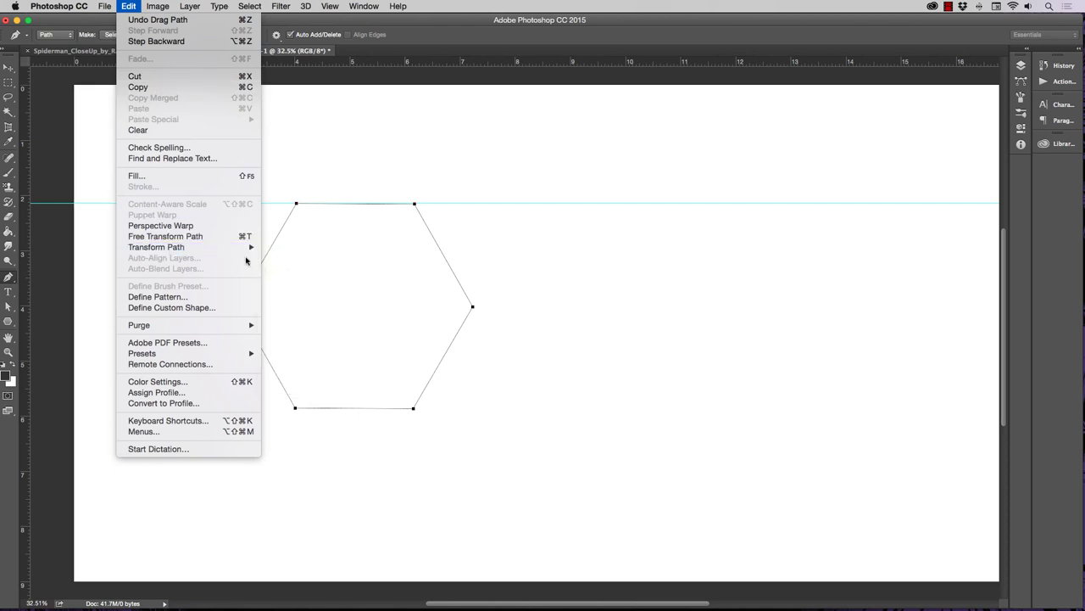
{"action": "left_click", "coordinate": [280, 275]}
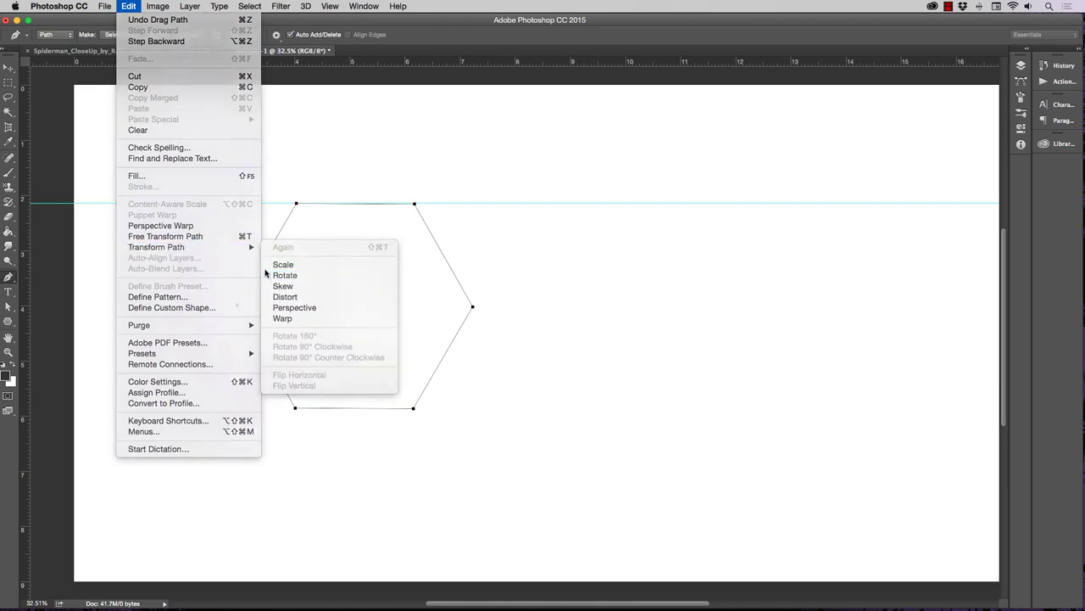
{"action": "left_click_drag", "start_coordinate": [211, 186], "coordinate": [208, 188]}
{"action": "key", "text": "Return"}
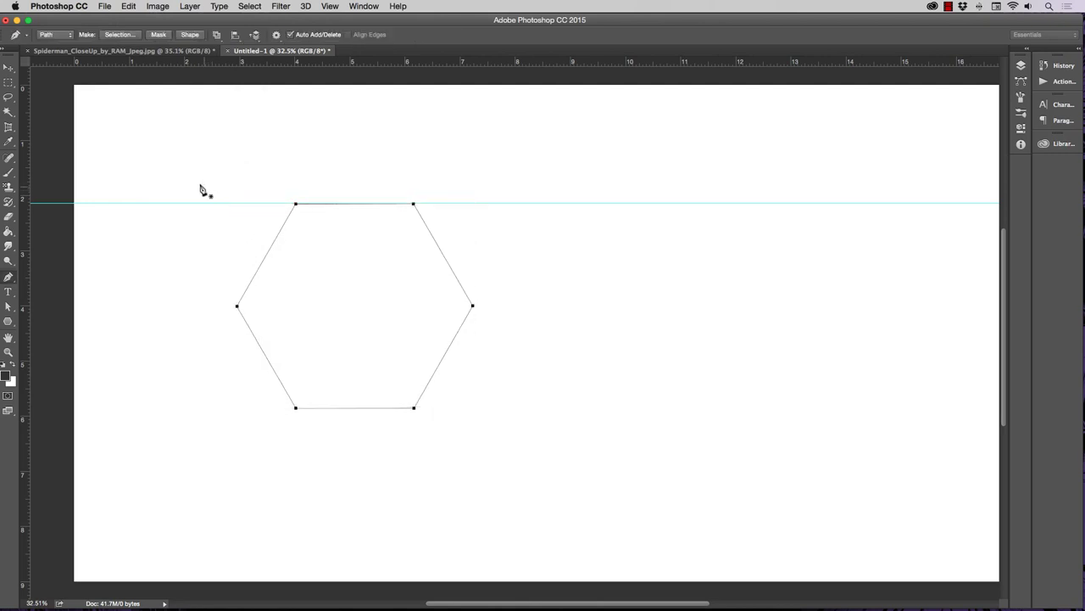
Zoom in on the top edge, rotate the path slightly and nudge it up to the guide.
{"action": "left_click", "coordinate": [9, 351]}
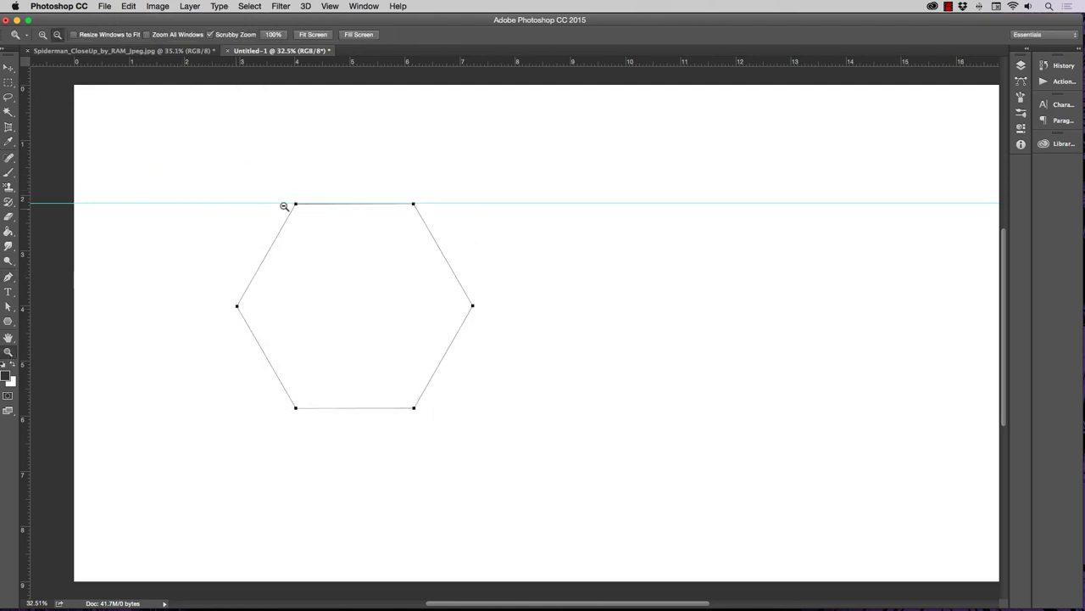
{"action": "left_click_drag", "start_coordinate": [352, 183], "coordinate": [399, 186]}
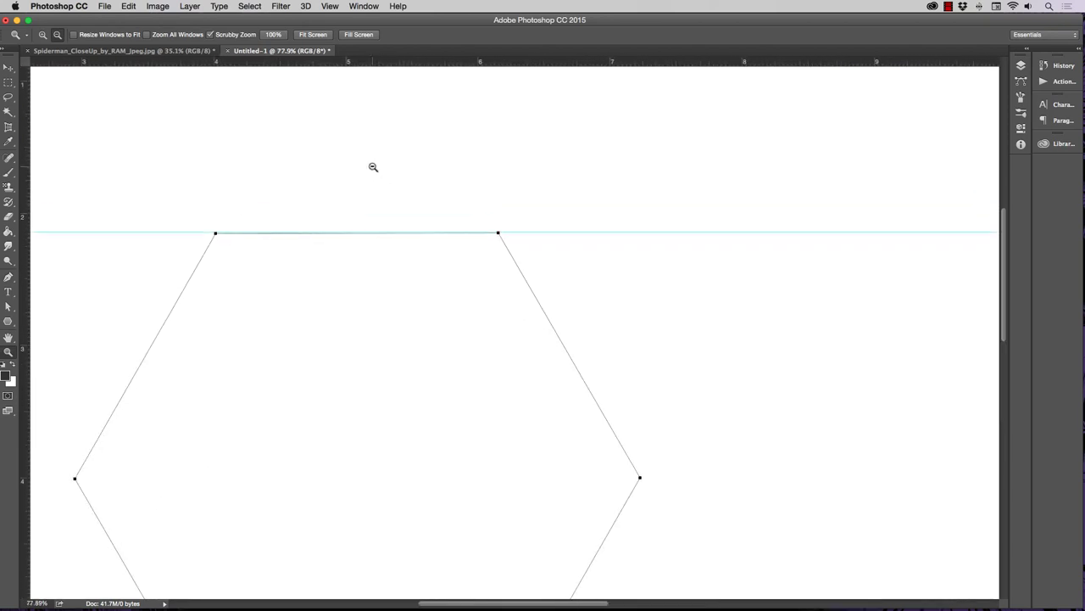
{"action": "left_click_drag", "start_coordinate": [240, 213], "coordinate": [270, 210]}
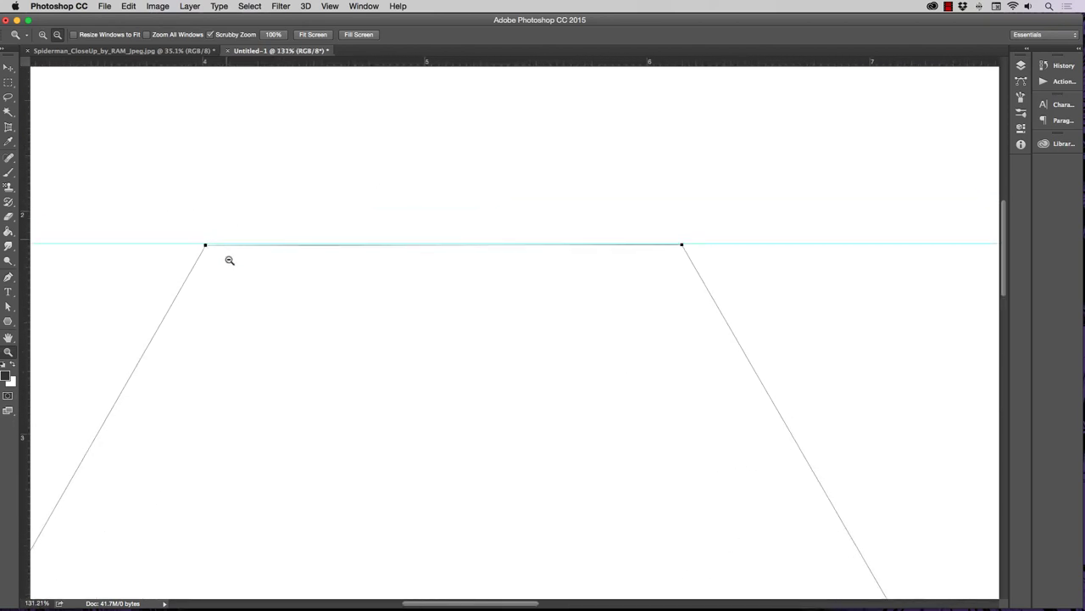
{"action": "left_click_drag", "start_coordinate": [257, 310], "coordinate": [273, 301]}
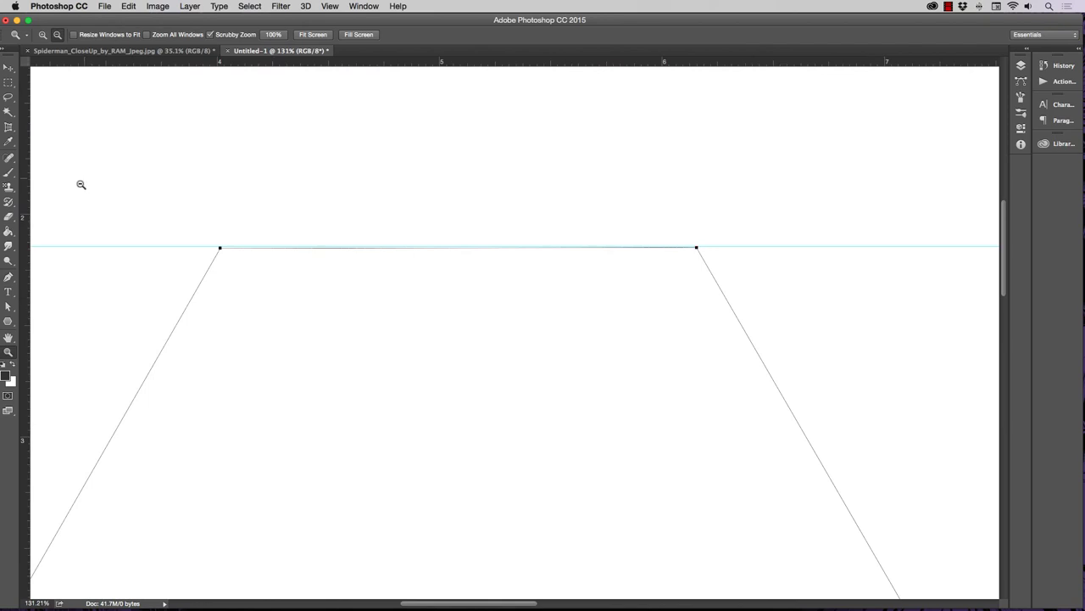
{"action": "left_click", "coordinate": [9, 277]}
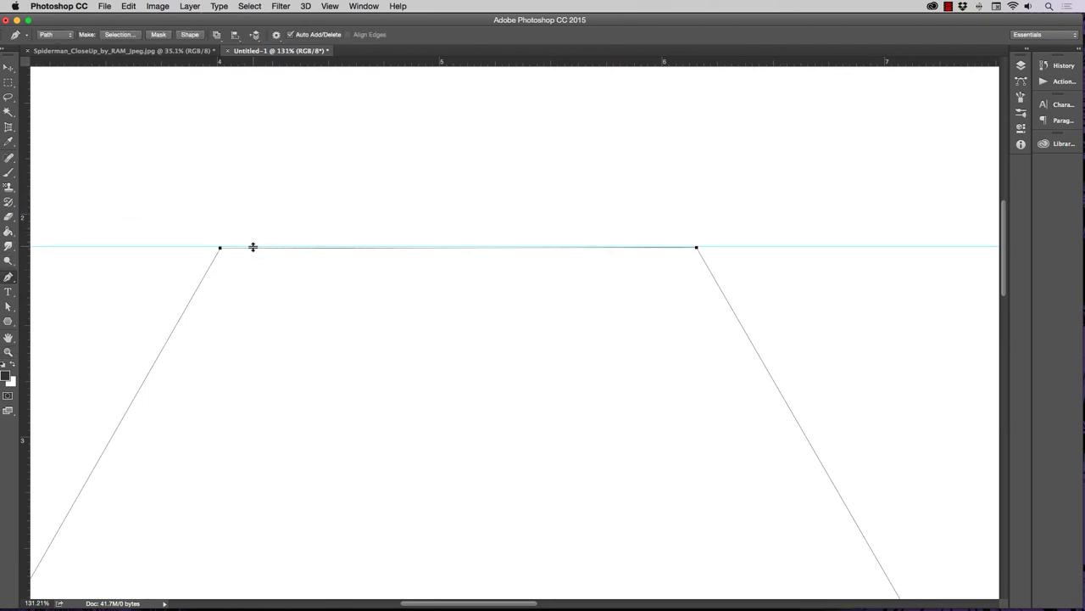
{"action": "left_click", "coordinate": [126, 7]}
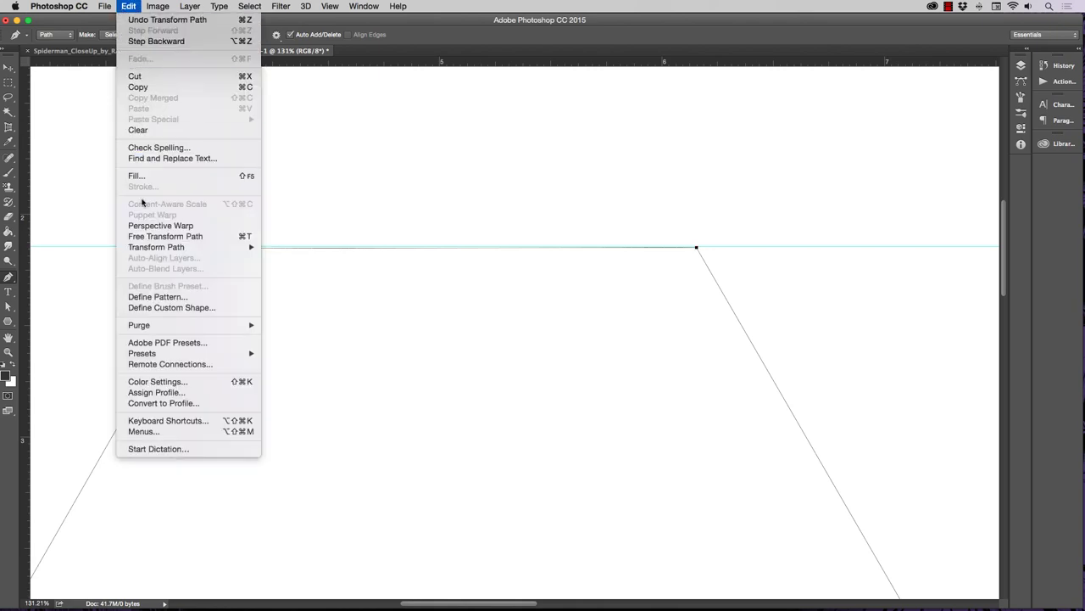
{"action": "mouse_move", "coordinate": [188, 248]}
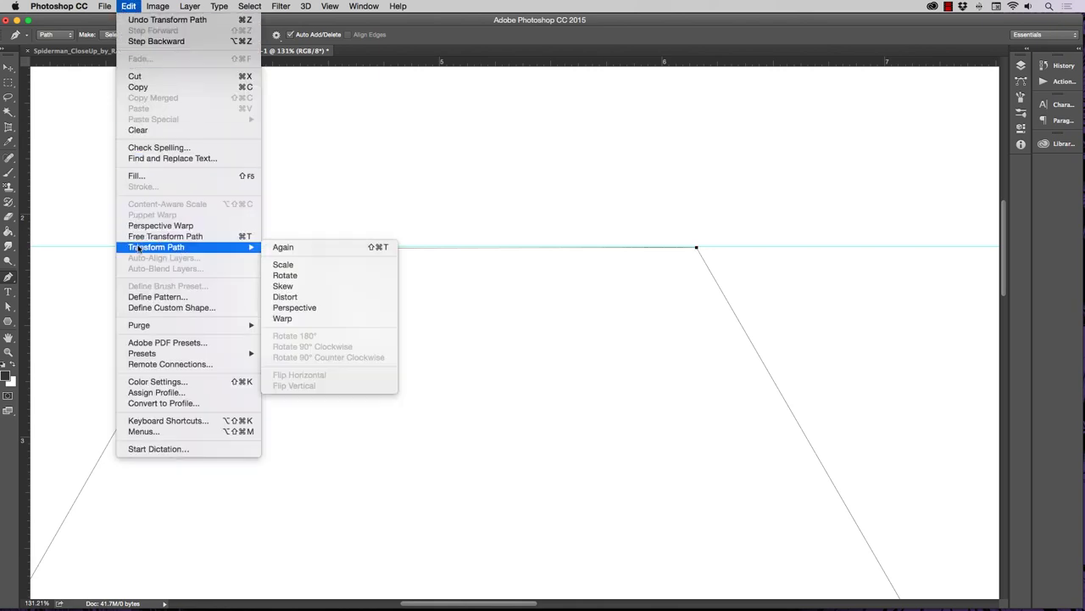
{"action": "left_click", "coordinate": [284, 275]}
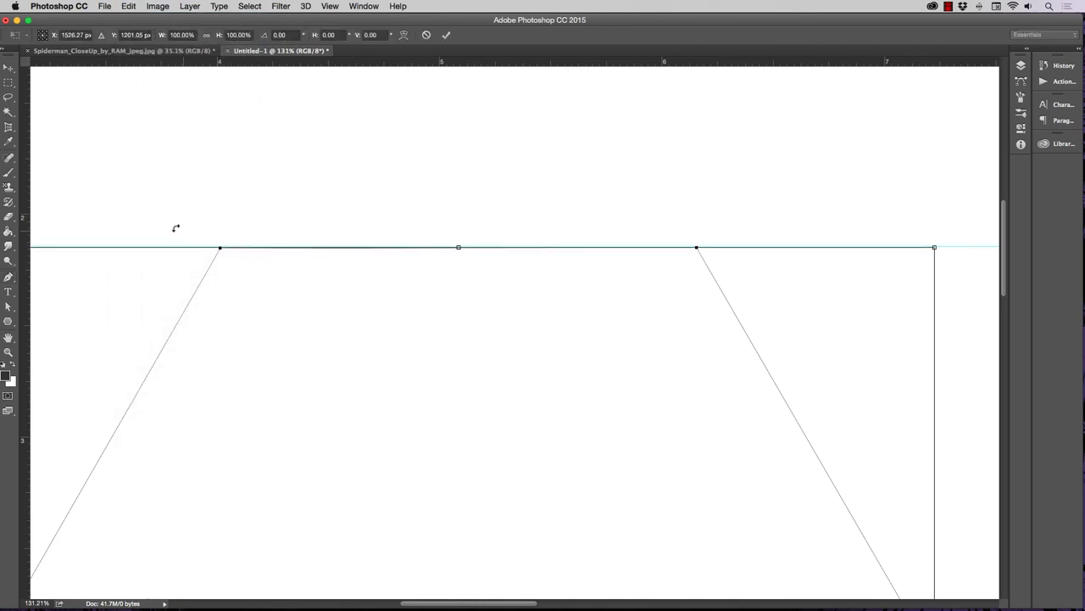
{"action": "left_click_drag", "start_coordinate": [172, 213], "coordinate": [169, 214]}
{"action": "left_click_drag", "start_coordinate": [165, 275], "coordinate": [164, 273]}
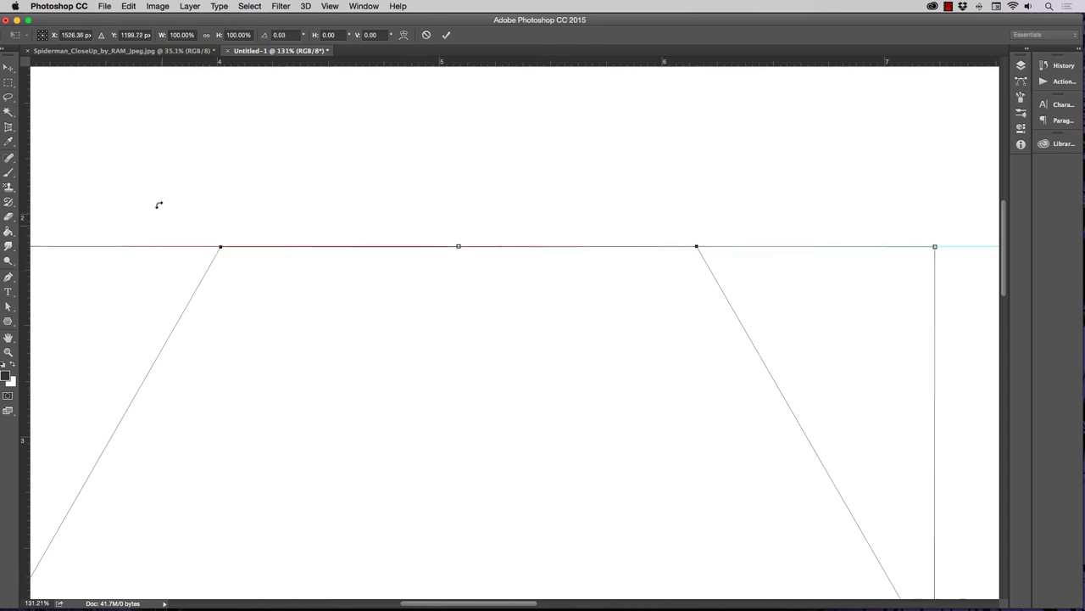
{"action": "left_click_drag", "start_coordinate": [153, 195], "coordinate": [149, 194]}
{"action": "key", "text": "Return"}
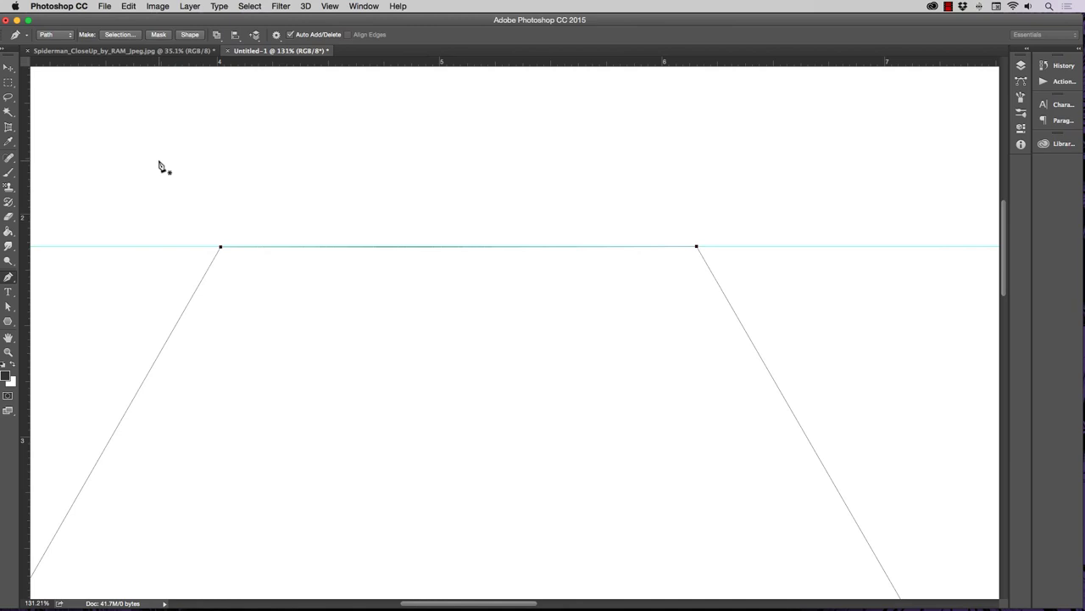
Free-transform the path about 0.3°, then -0.22° at 198% zoom.
{"action": "left_click", "coordinate": [128, 7]}
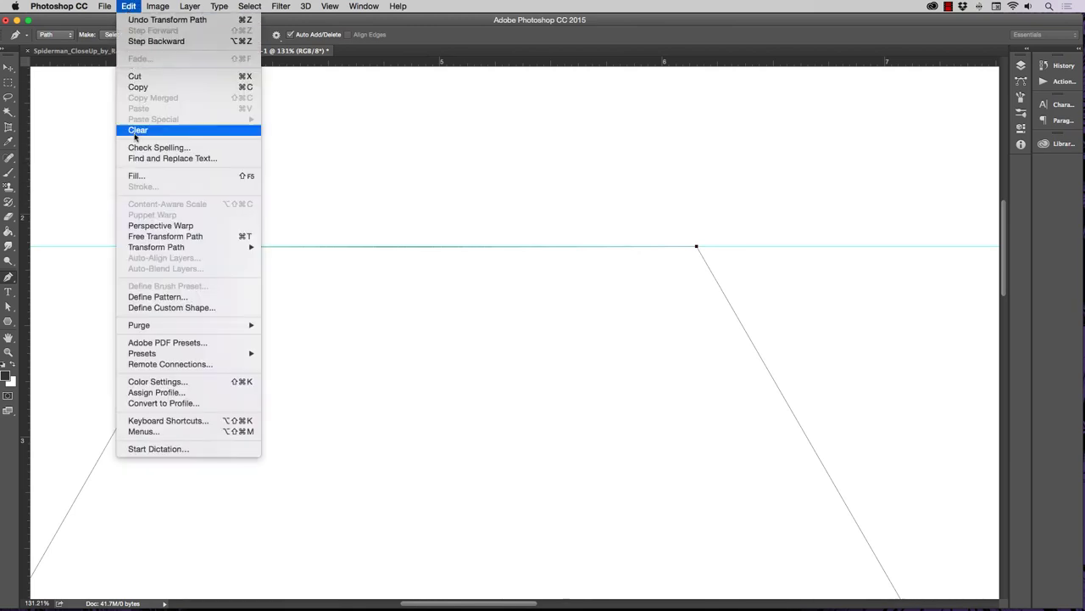
{"action": "left_click", "coordinate": [132, 242]}
{"action": "left_click_drag", "start_coordinate": [155, 206], "coordinate": [153, 210]}
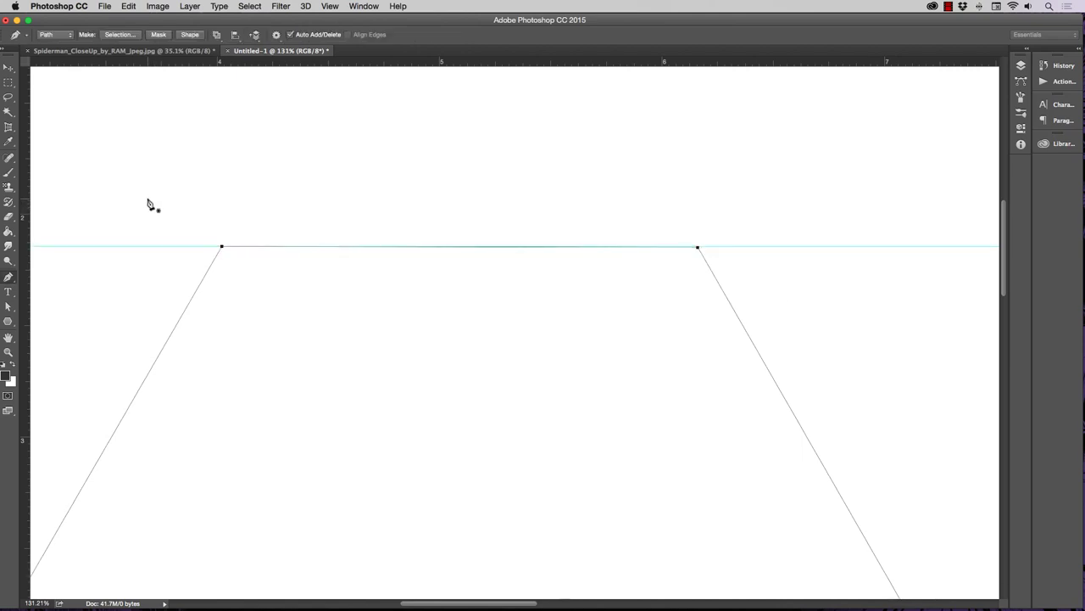
{"action": "key", "text": "z"}
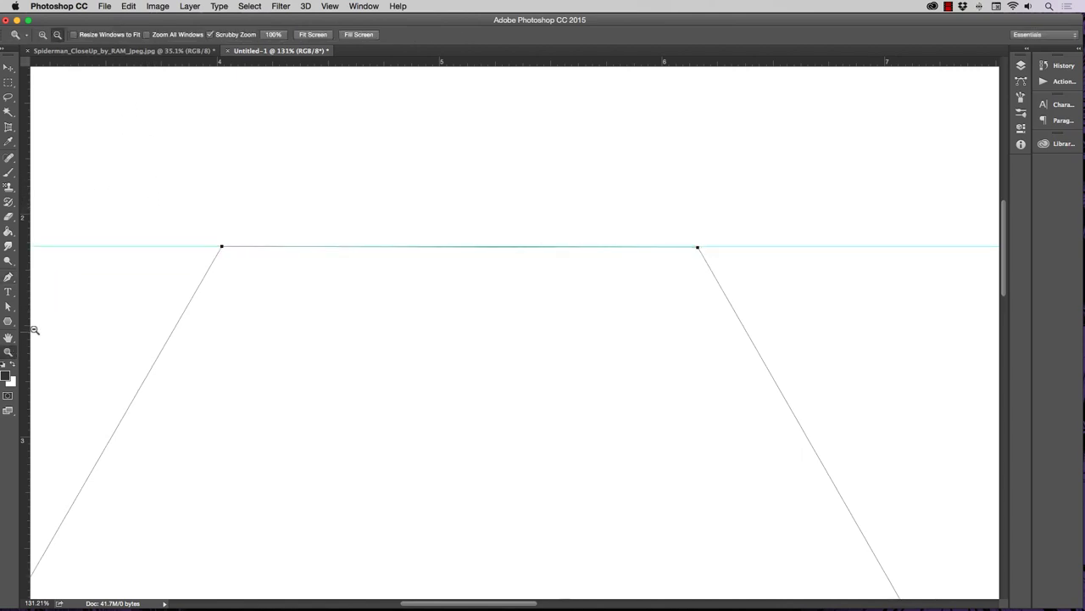
{"action": "left_click_drag", "start_coordinate": [334, 235], "coordinate": [350, 232]}
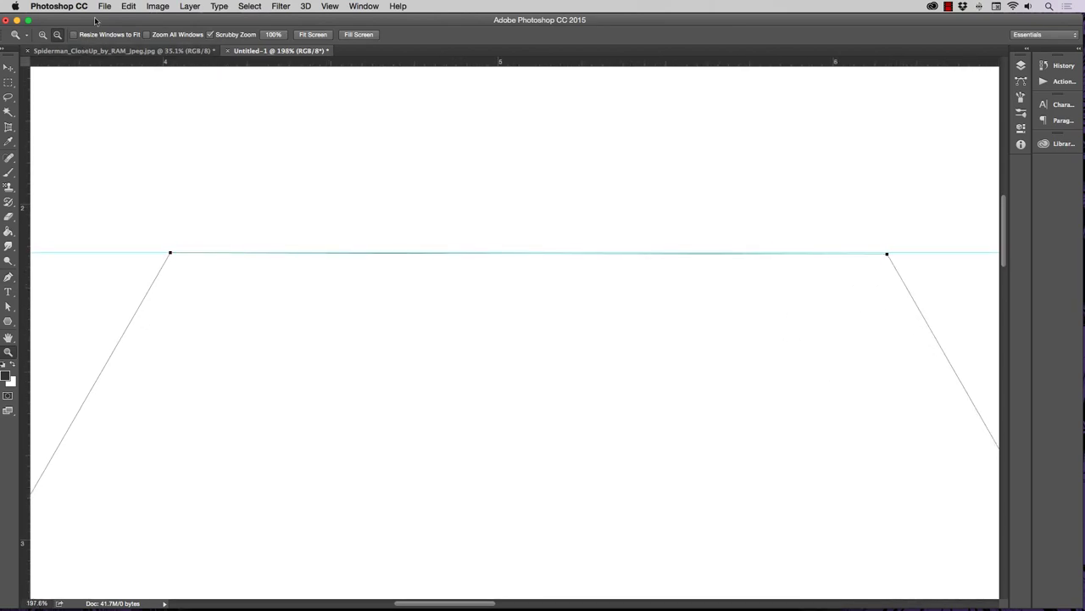
{"action": "left_click", "coordinate": [128, 6]}
{"action": "left_click", "coordinate": [136, 237]}
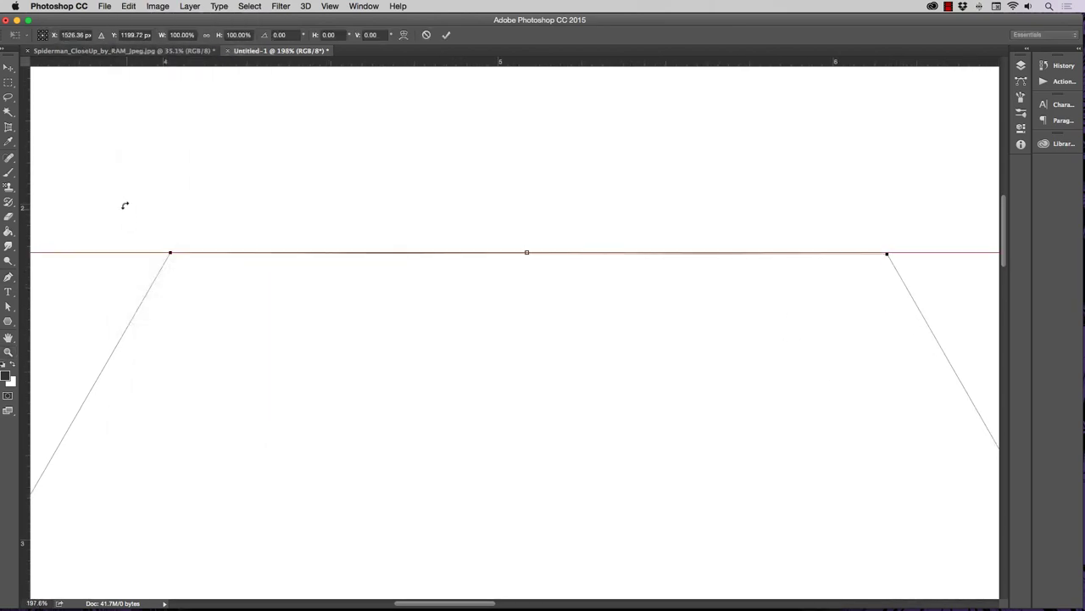
{"action": "left_click_drag", "start_coordinate": [119, 201], "coordinate": [114, 199]}
{"action": "key", "text": "Return"}
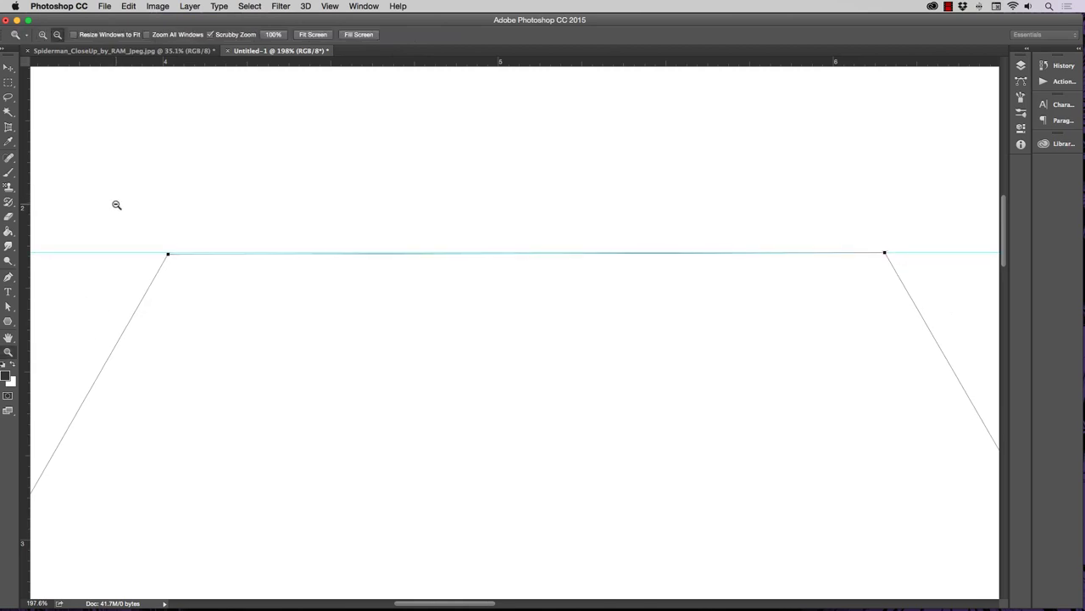
Apply one final tiny free-transform rotation so the top edge lies level.
{"action": "left_click", "coordinate": [128, 6]}
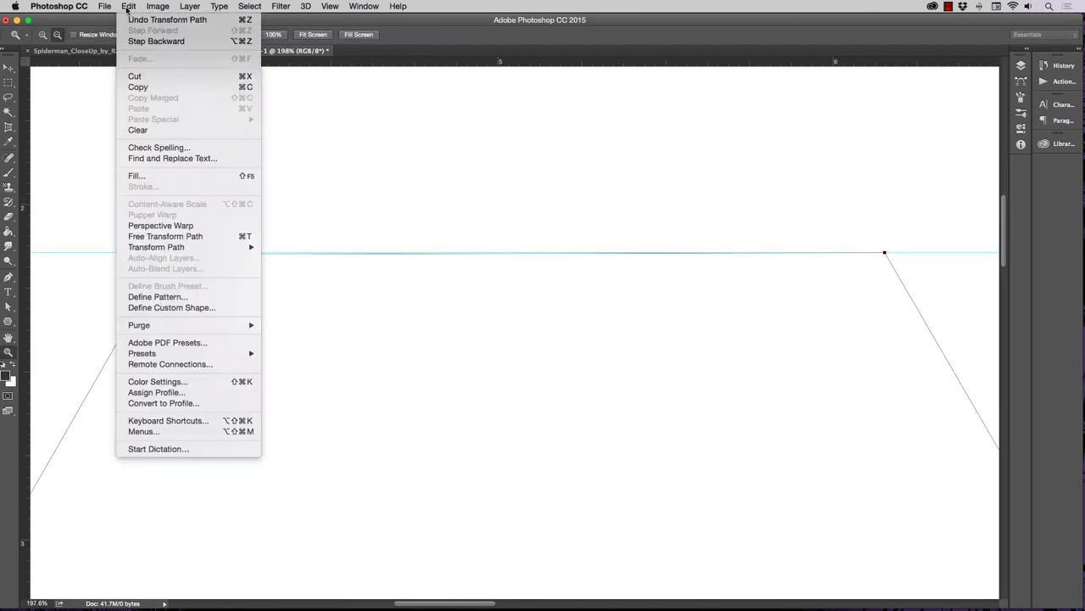
{"action": "left_click", "coordinate": [133, 236]}
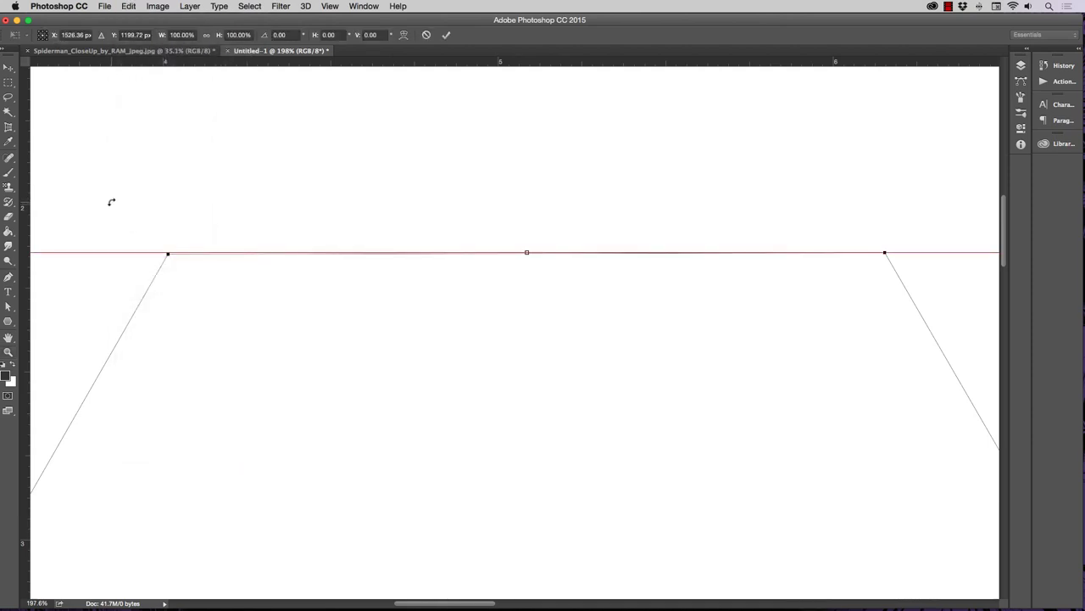
{"action": "left_click_drag", "start_coordinate": [112, 199], "coordinate": [112, 198]}
{"action": "key", "text": "Return"}
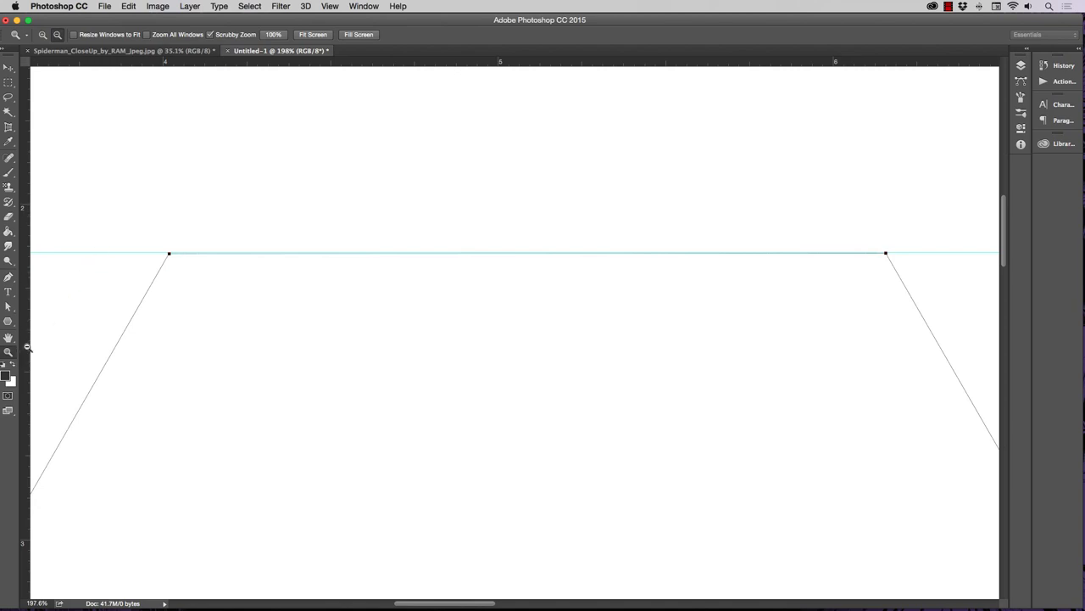
{"action": "left_click", "coordinate": [229, 352], "text": "alt"}
Zoom out to about 56%, toggle extras off and on, and centre the hexagon in view.
{"action": "left_click_drag", "start_coordinate": [239, 353], "coordinate": [211, 358]}
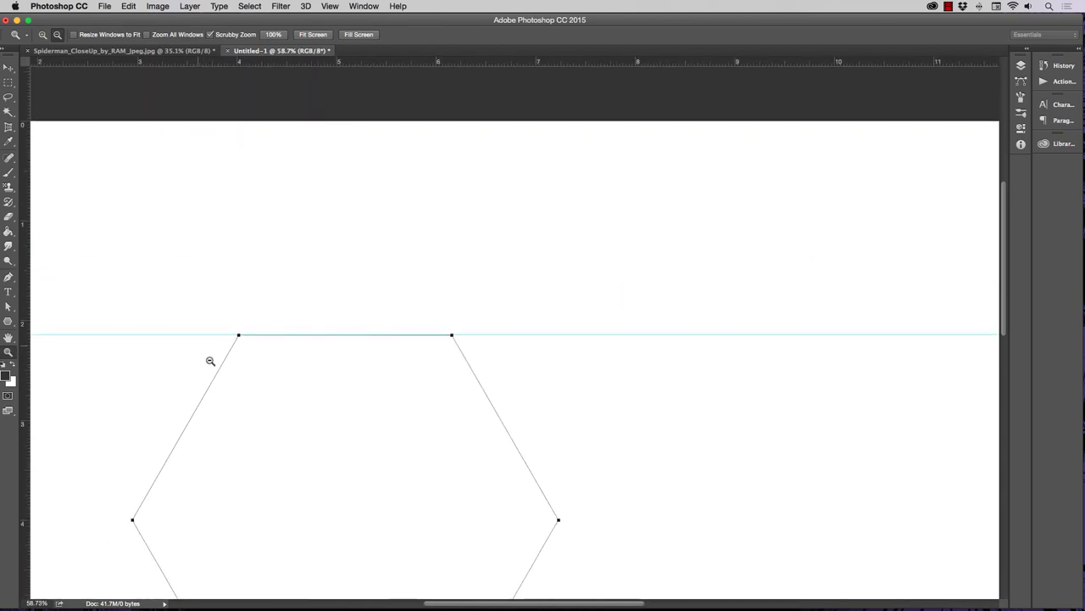
{"action": "scroll", "coordinate": [314, 297], "scroll_direction": "down", "scroll_amount": 5}
{"action": "left_click", "coordinate": [302, 330], "text": "alt"}
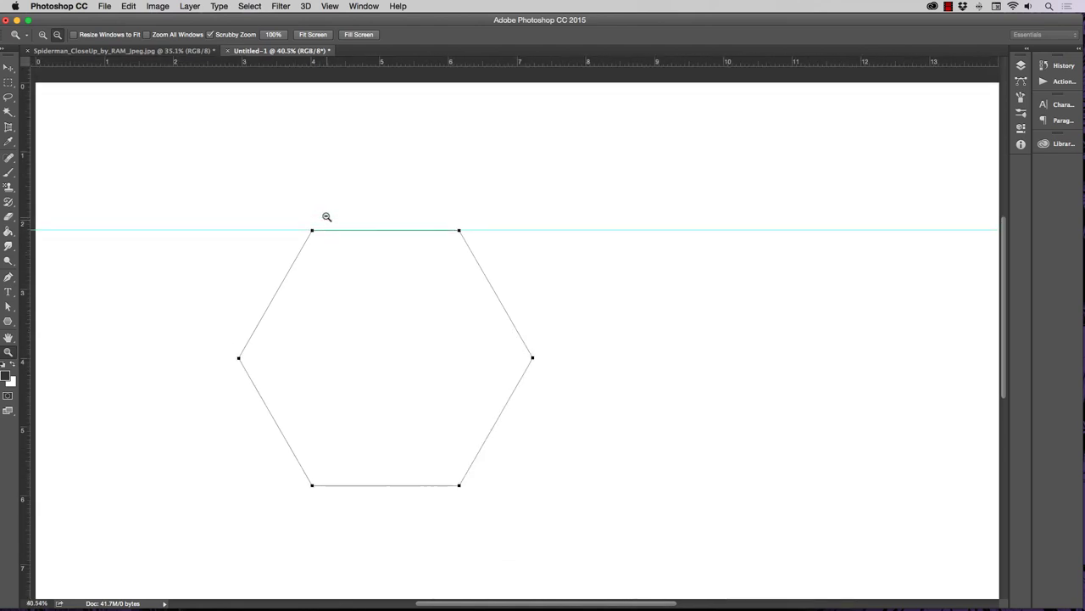
{"action": "left_click_drag", "start_coordinate": [321, 223], "coordinate": [341, 218]}
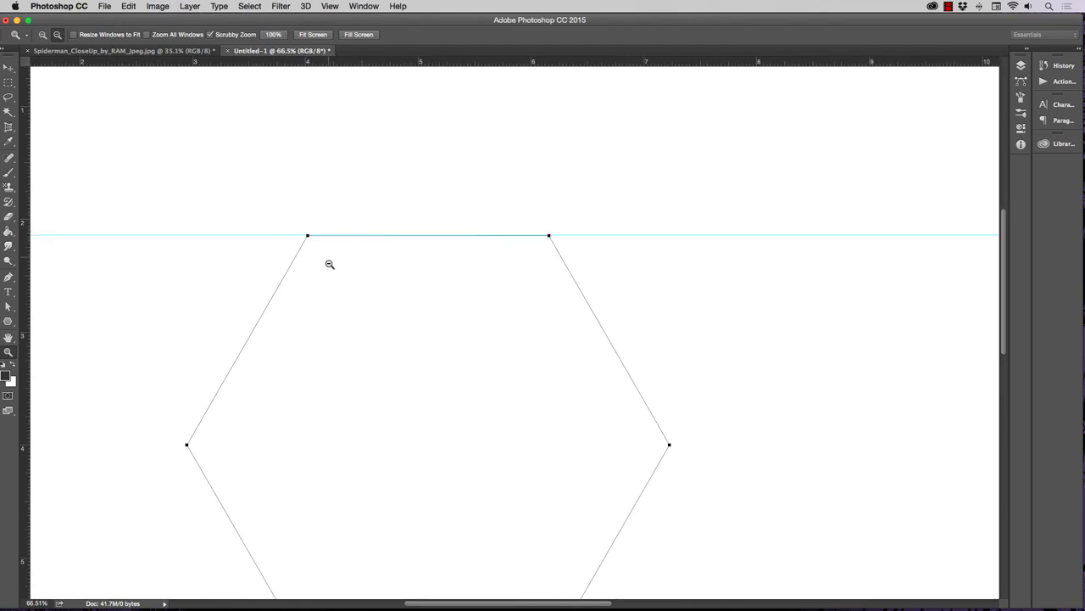
{"action": "left_click_drag", "start_coordinate": [329, 262], "coordinate": [308, 247]}
{"action": "key", "text": "super+h"}
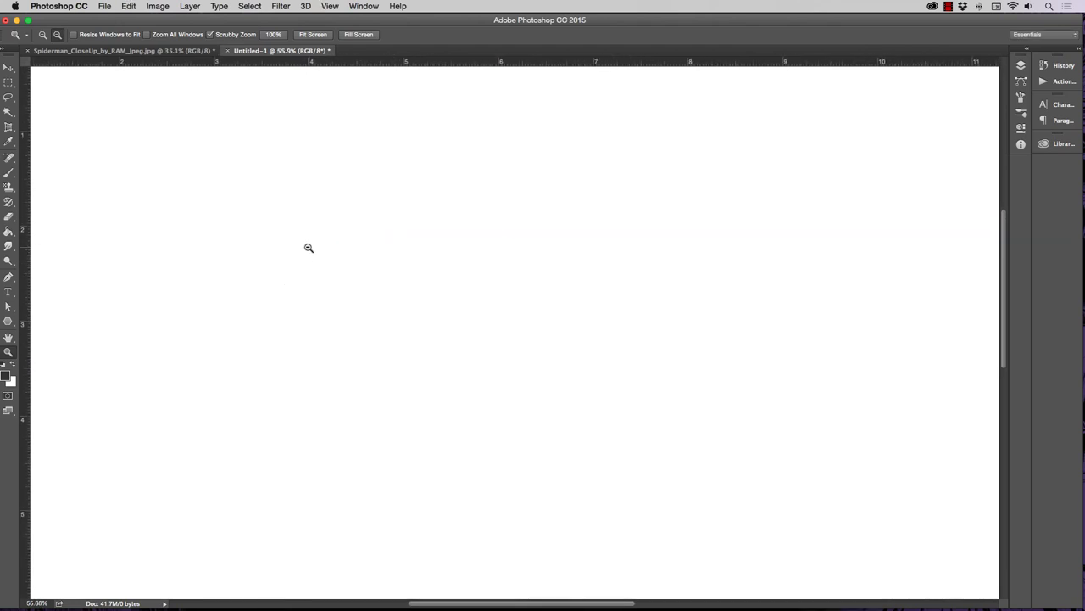
{"action": "key", "text": "super+z"}
{"action": "key", "text": "super+h"}
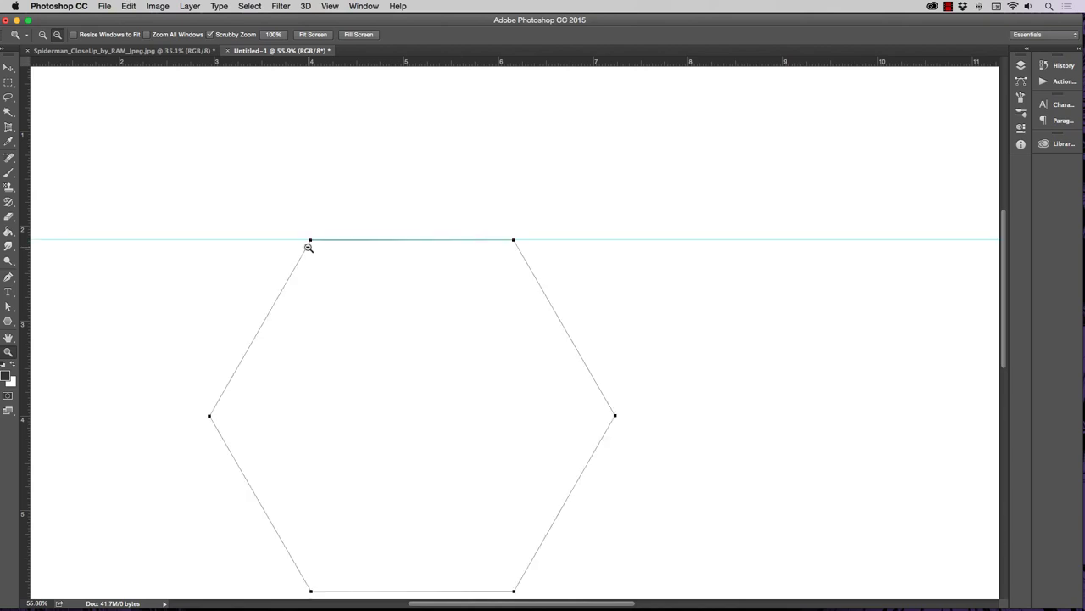
{"action": "left_click_drag", "start_coordinate": [189, 305], "coordinate": [207, 223]}
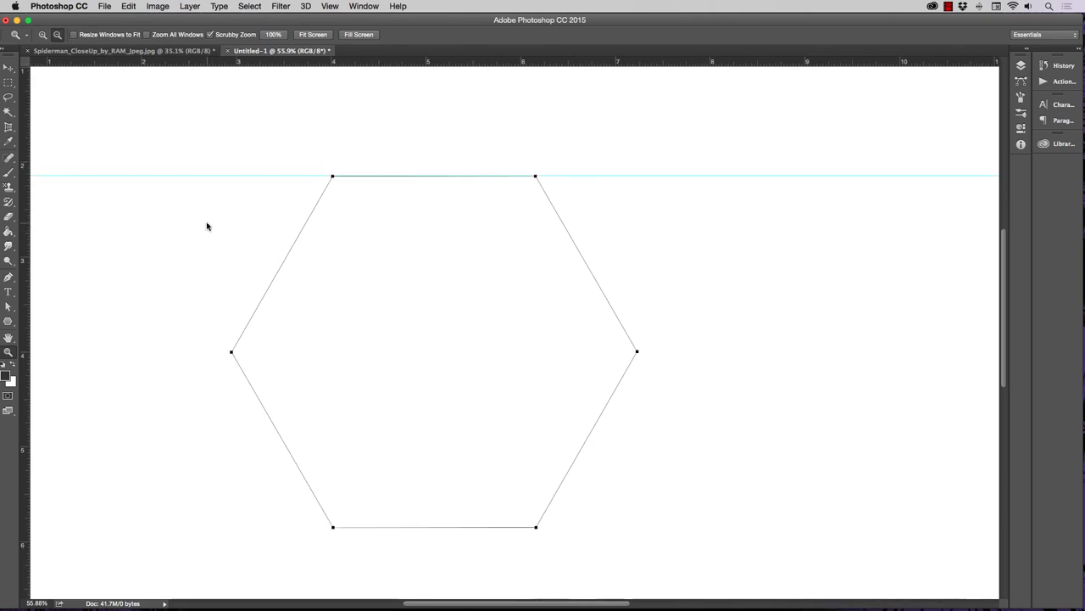
{"action": "left_click", "coordinate": [9, 277]}
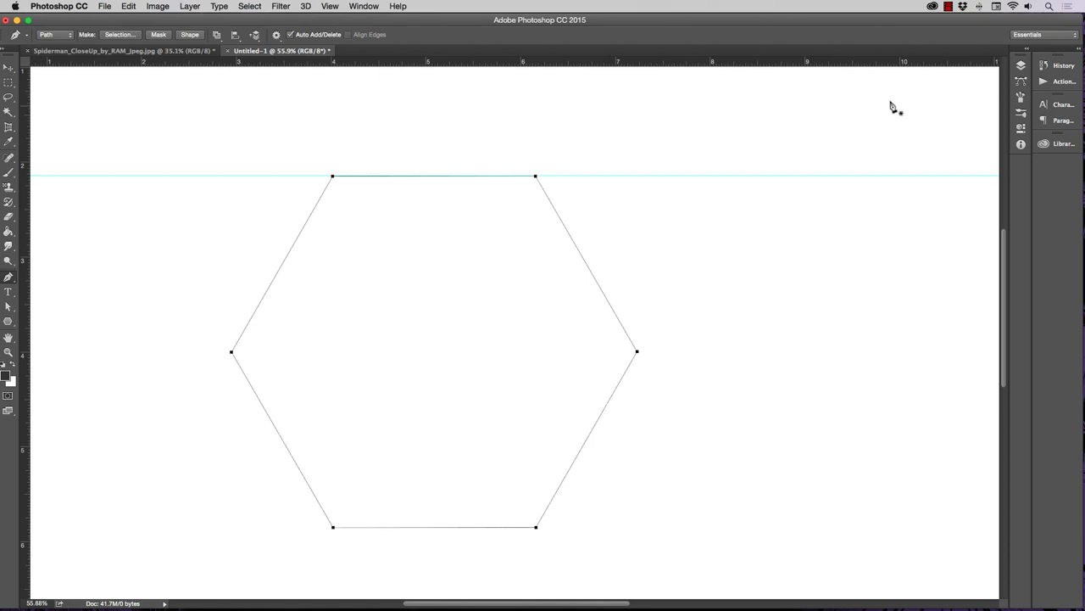
Create a new Layer 1, then drag the Work Path onto Create New Path to save Path 1.
{"action": "left_click", "coordinate": [1021, 65]}
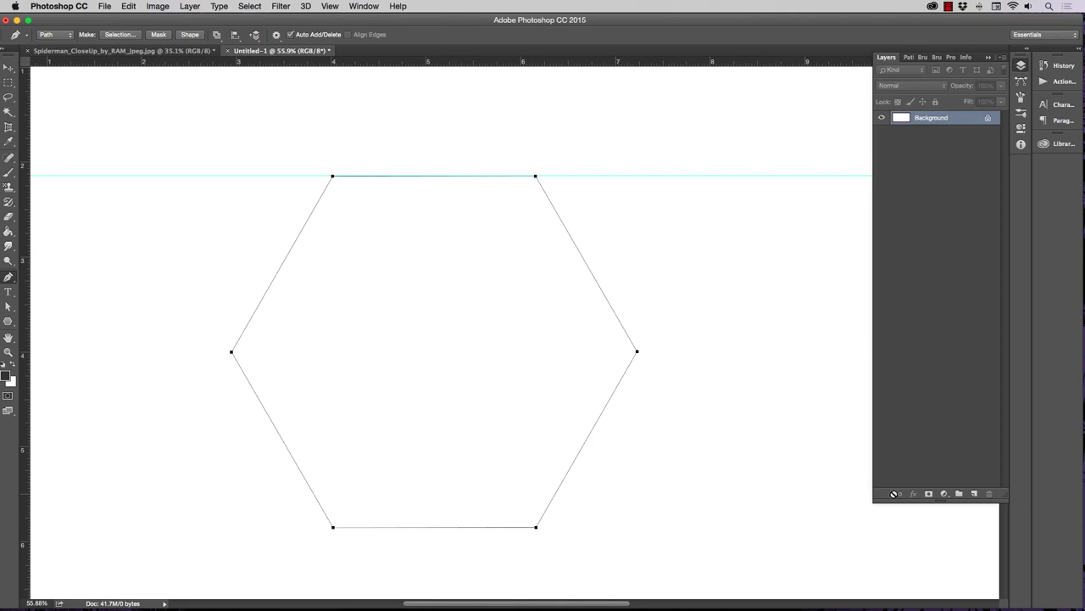
{"action": "left_click", "coordinate": [974, 492]}
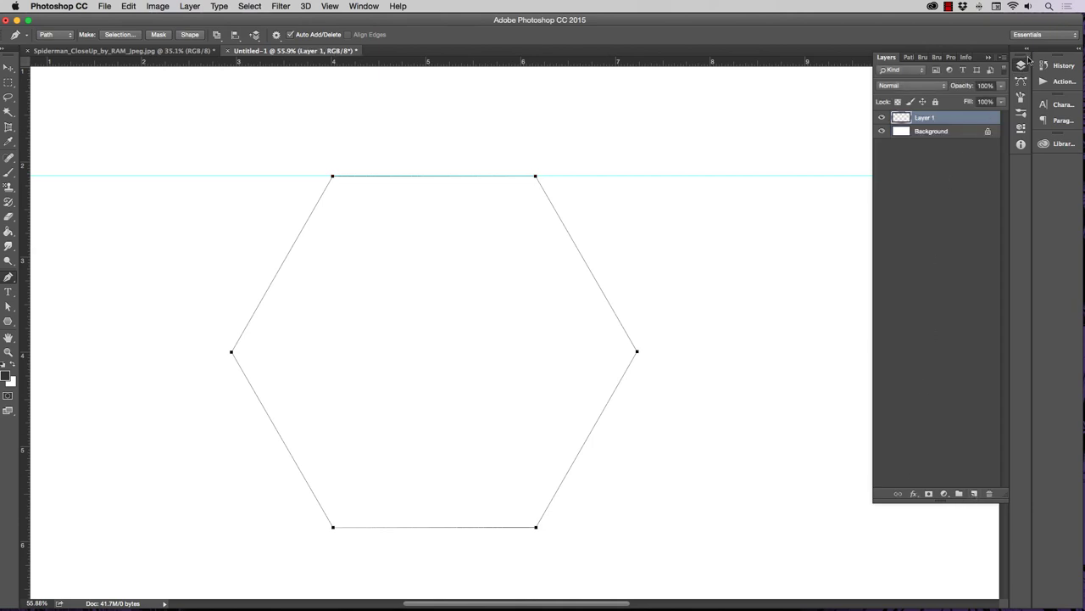
{"action": "left_click", "coordinate": [908, 57]}
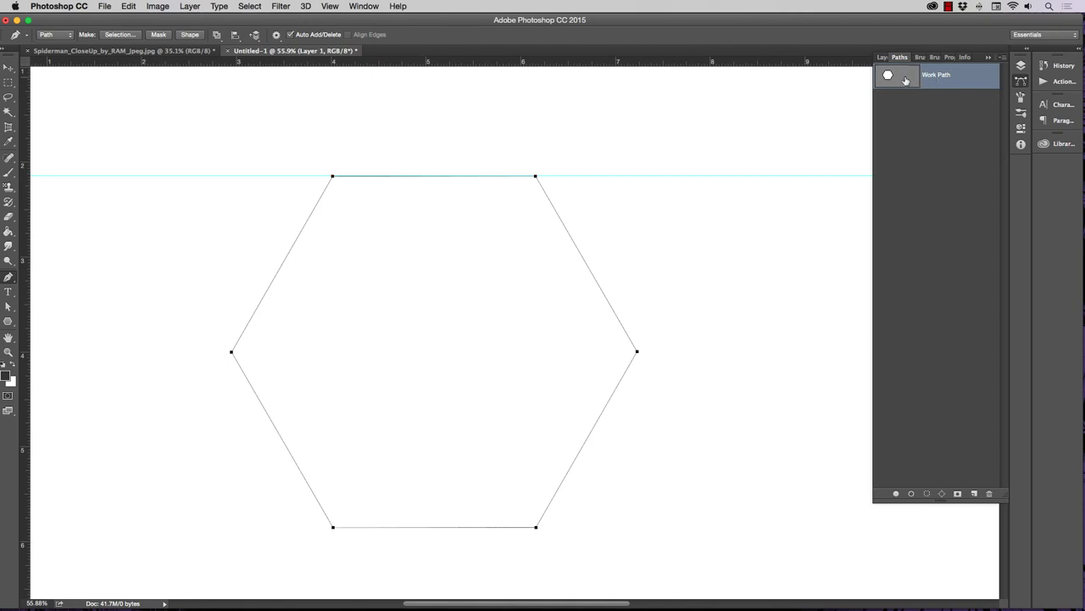
{"action": "left_click_drag", "start_coordinate": [906, 79], "coordinate": [976, 495]}
{"action": "left_click", "coordinate": [881, 58]}
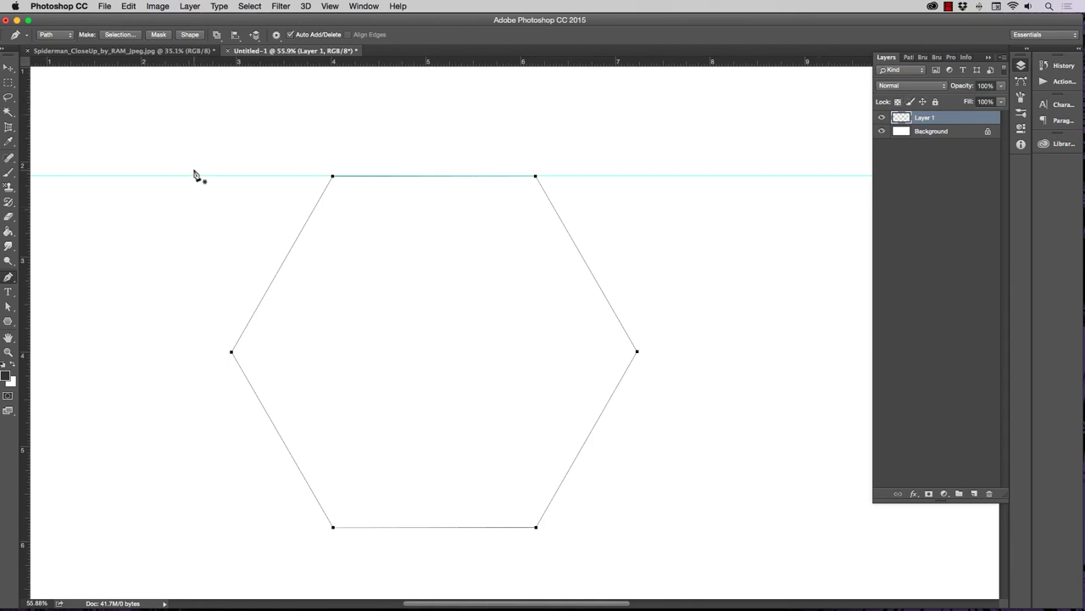
Fill the hexagon path with black on Layer 1.
{"action": "right_click", "coordinate": [213, 247]}
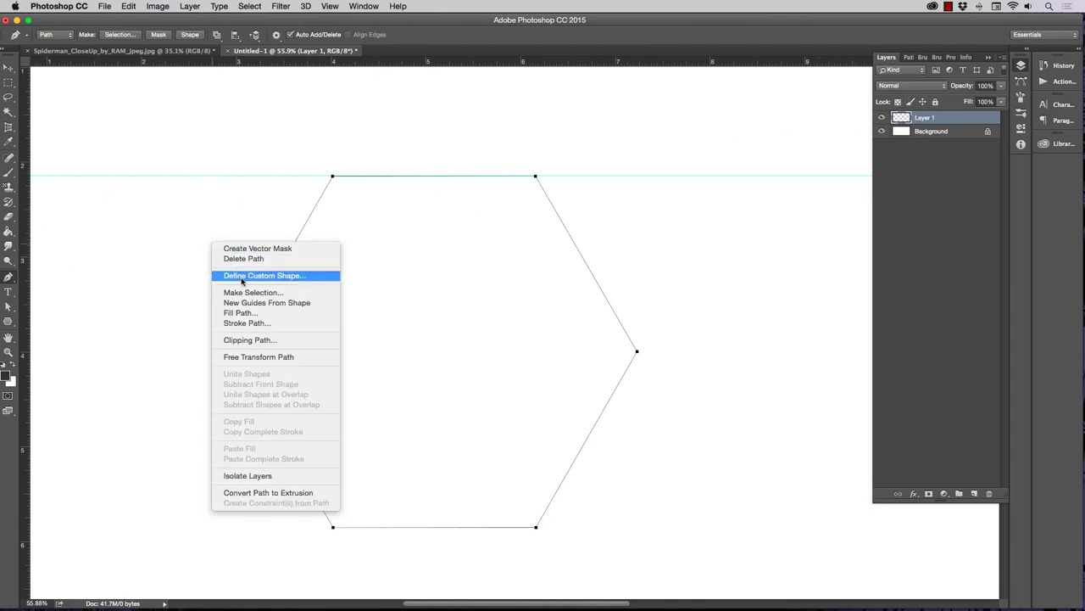
{"action": "left_click", "coordinate": [246, 313]}
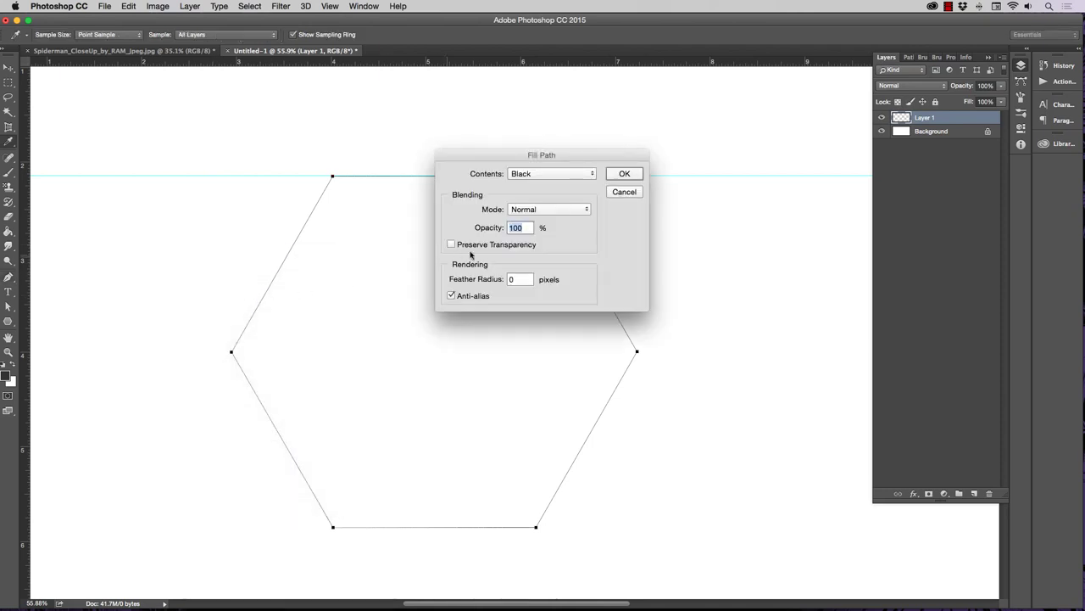
{"action": "left_click", "coordinate": [617, 175]}
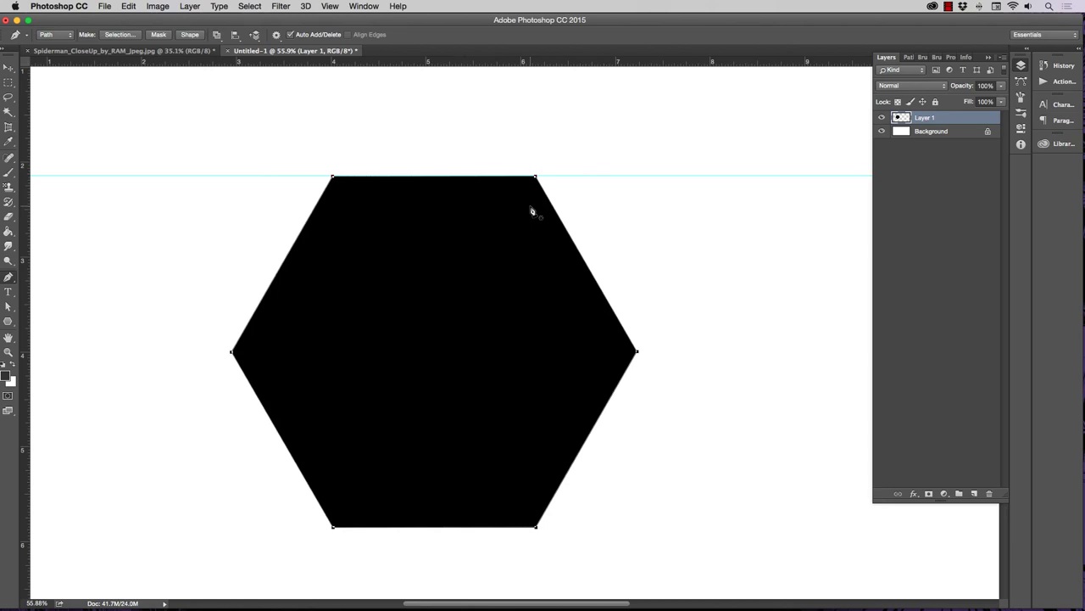
{"action": "left_click", "coordinate": [10, 67]}
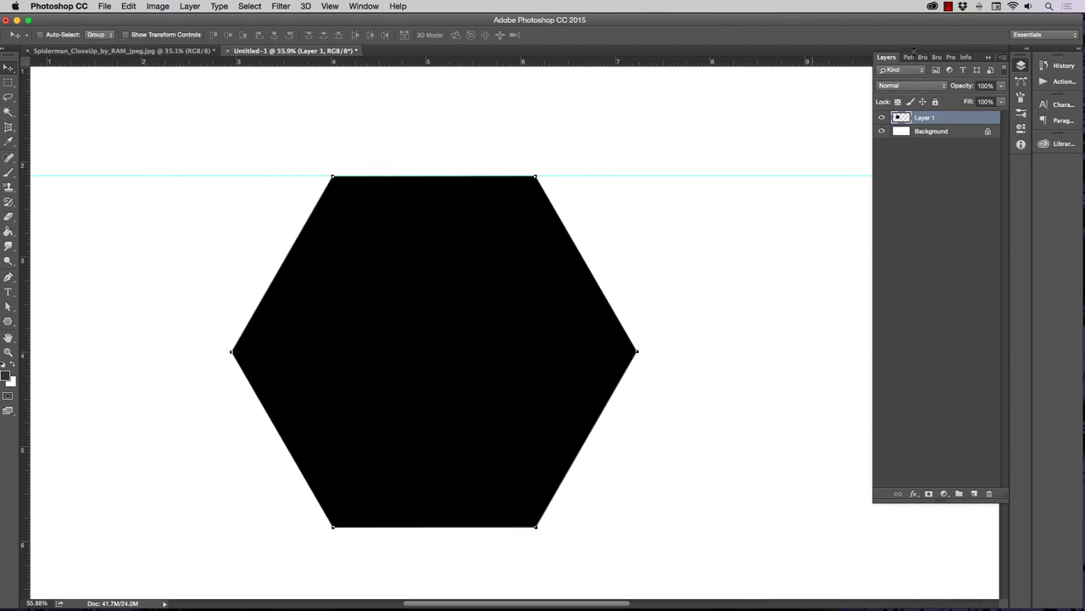
{"action": "left_click", "coordinate": [10, 173]}
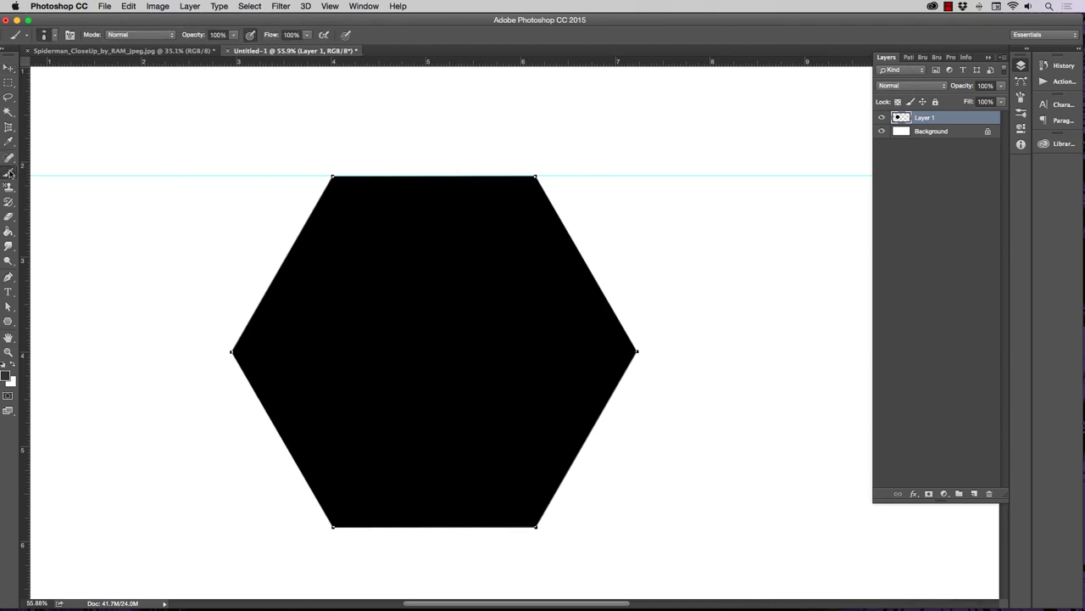
Hide the guide, path overlays and rulers.
{"action": "key", "text": "super+h"}
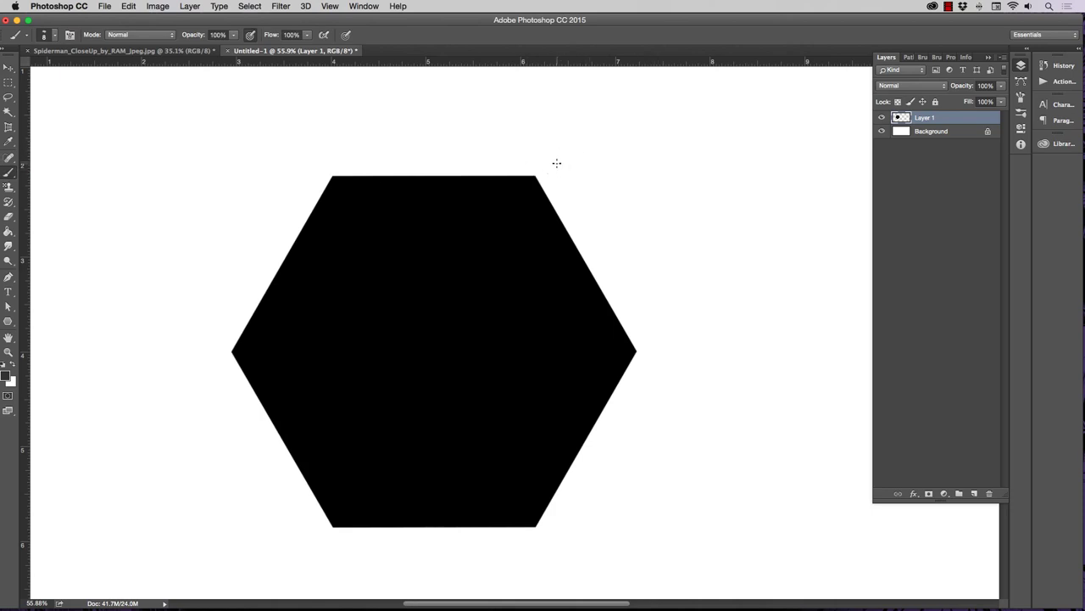
{"action": "key", "text": "super+r"}
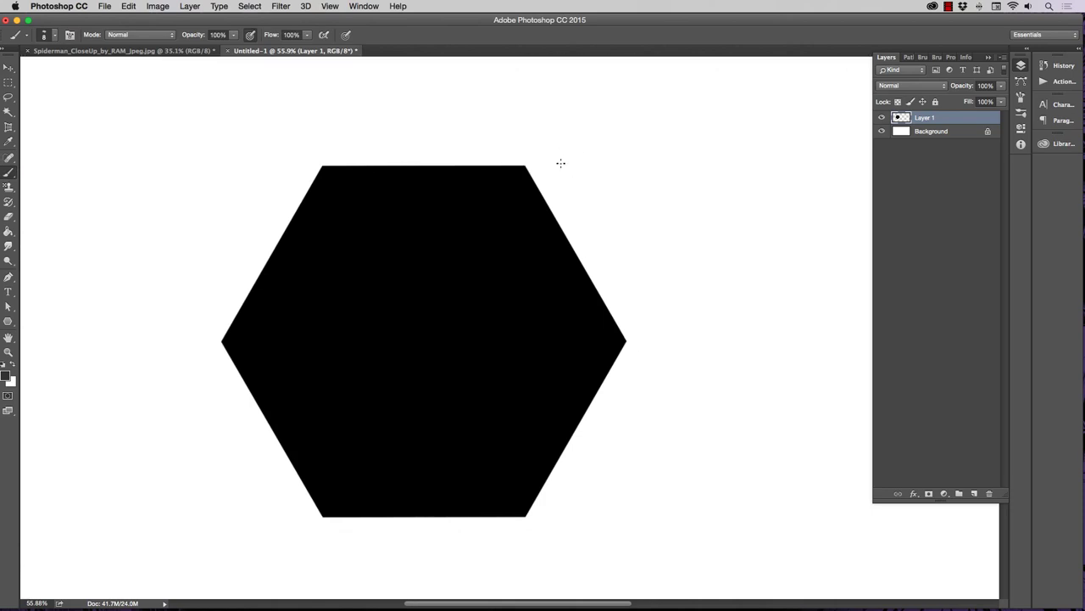
{"action": "left_click", "coordinate": [881, 118]}
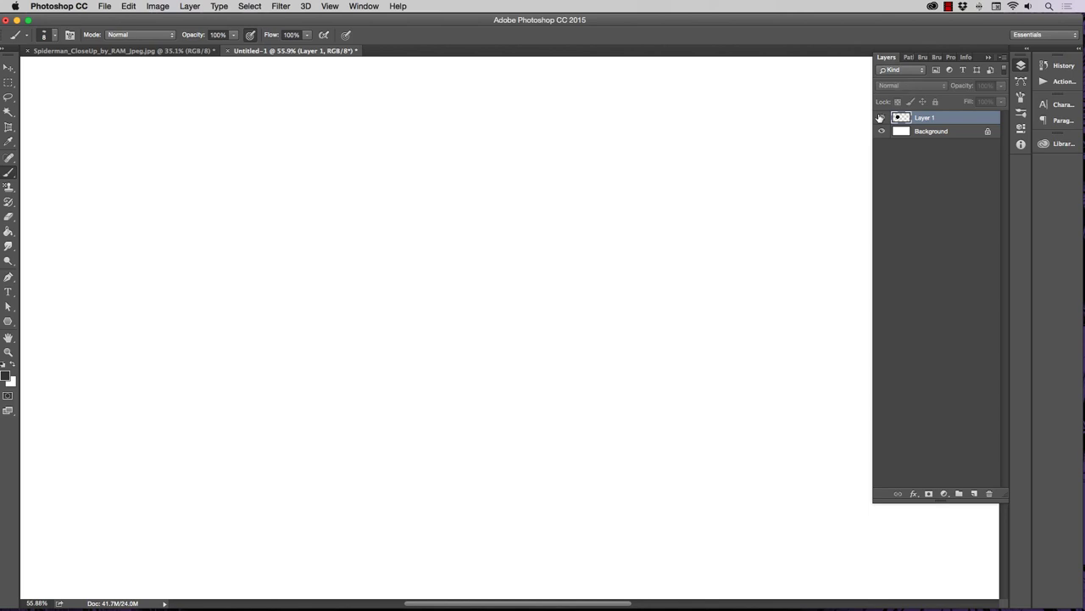
{"action": "left_click", "coordinate": [881, 118]}
Zoom out to 37.1% and Alt-drag the hexagon to duplicate it as Layer 1 copy.
{"action": "left_click", "coordinate": [9, 352]}
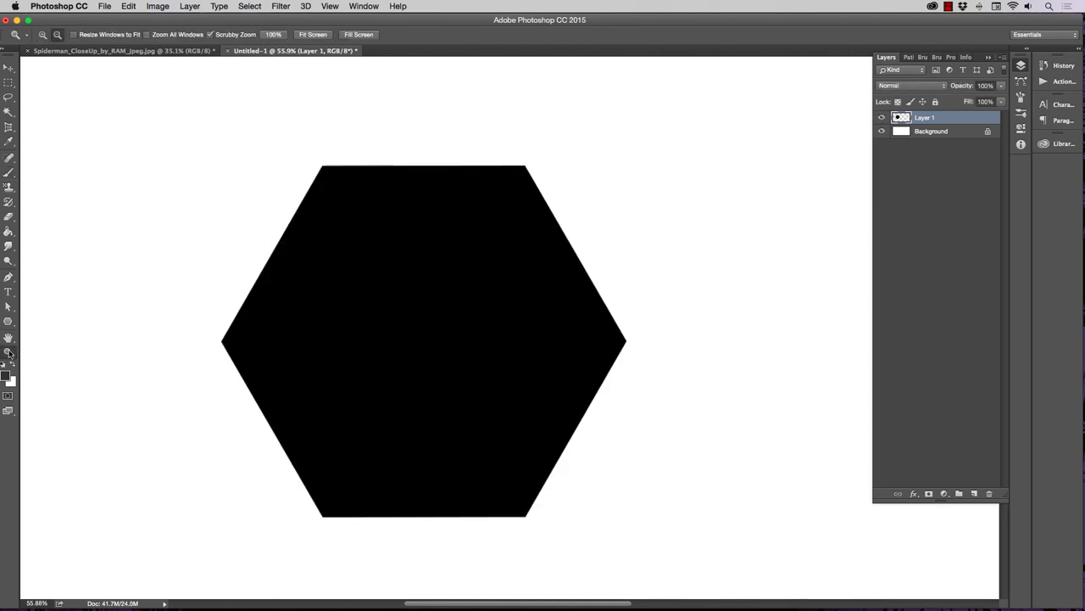
{"action": "left_click_drag", "start_coordinate": [305, 351], "coordinate": [271, 352]}
{"action": "left_click_drag", "start_coordinate": [275, 279], "coordinate": [296, 282]}
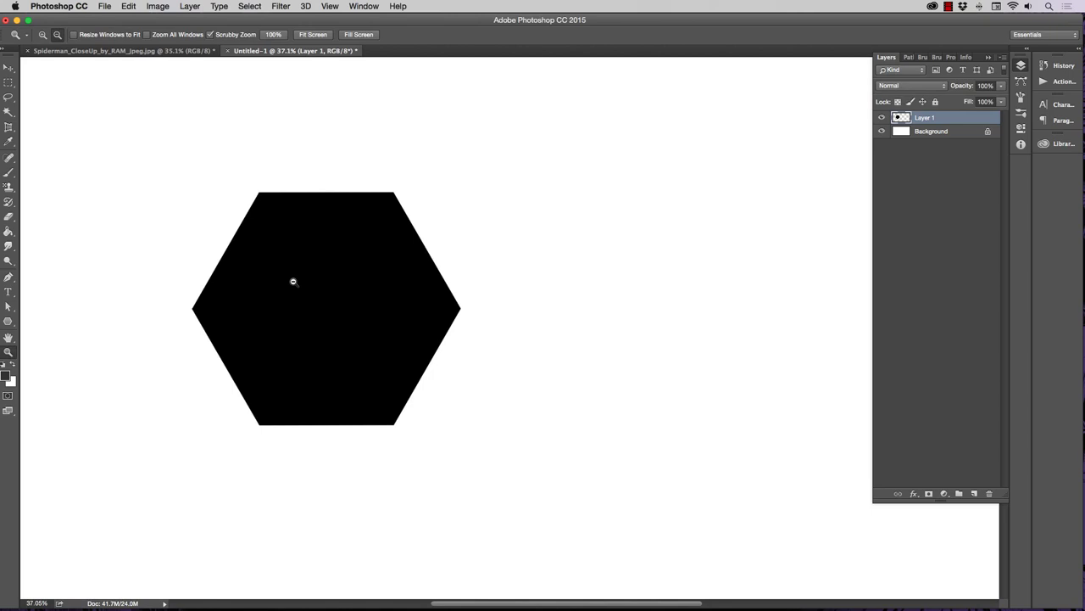
{"action": "left_click", "coordinate": [9, 68]}
{"action": "left_click_drag", "start_coordinate": [350, 233], "coordinate": [512, 304]}
Hide Layer 1 copy, then scale Layer 1's hexagon down to roughly 36% and reposition it.
{"action": "left_click", "coordinate": [881, 119]}
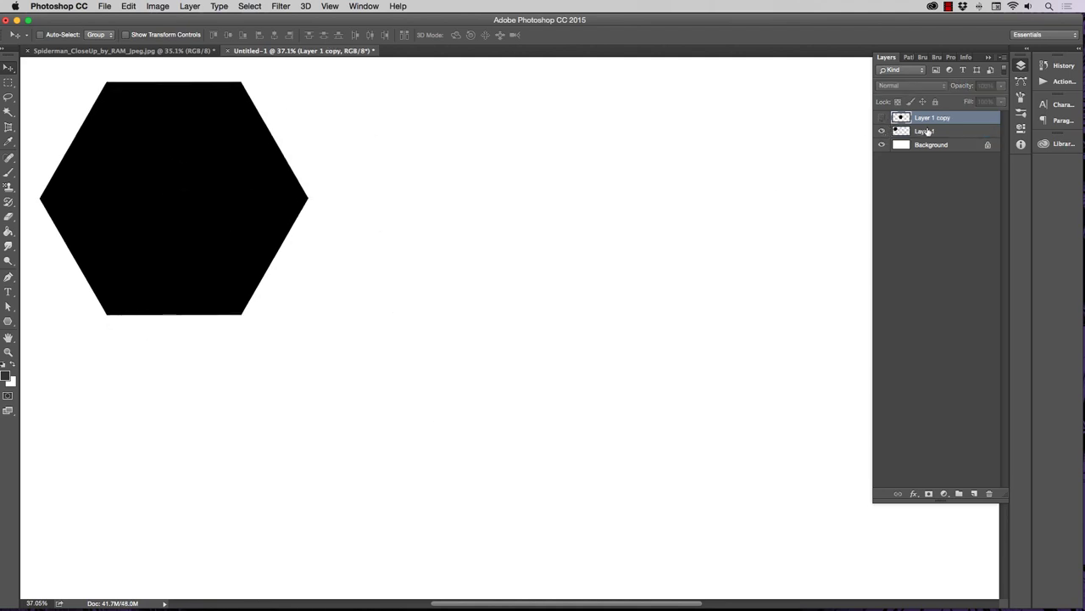
{"action": "left_click", "coordinate": [912, 132]}
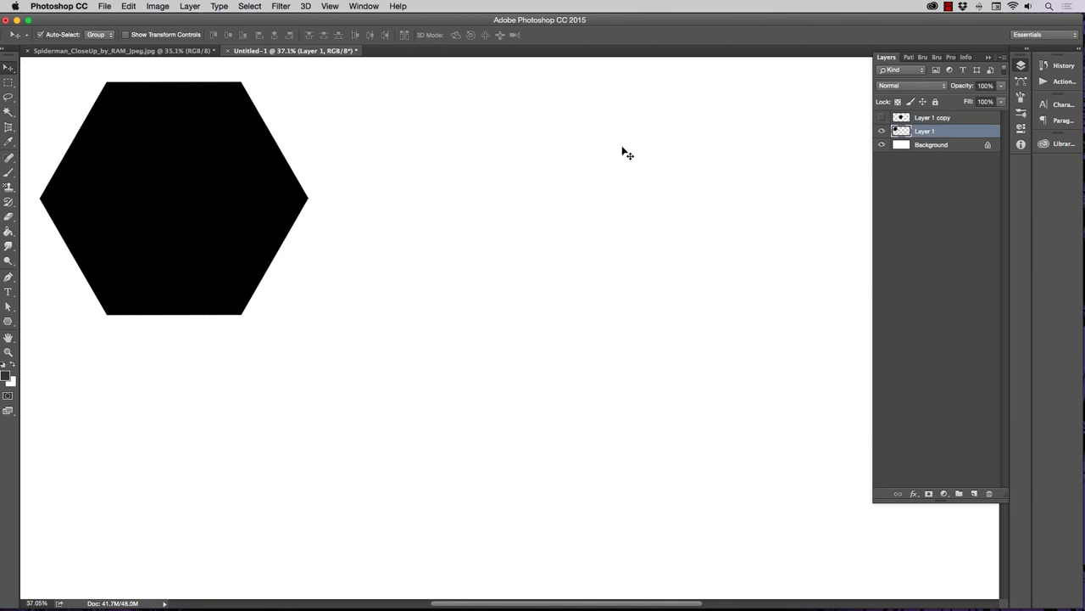
{"action": "key", "text": "super+t"}
{"action": "left_click_drag", "start_coordinate": [311, 79], "coordinate": [135, 180]}
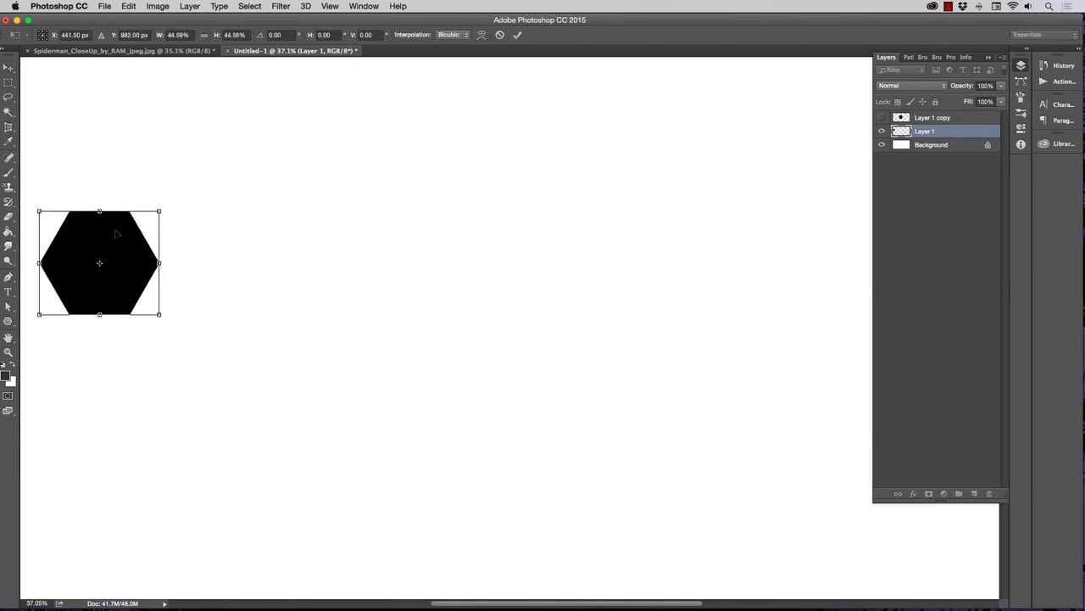
{"action": "left_click_drag", "start_coordinate": [118, 234], "coordinate": [352, 164]}
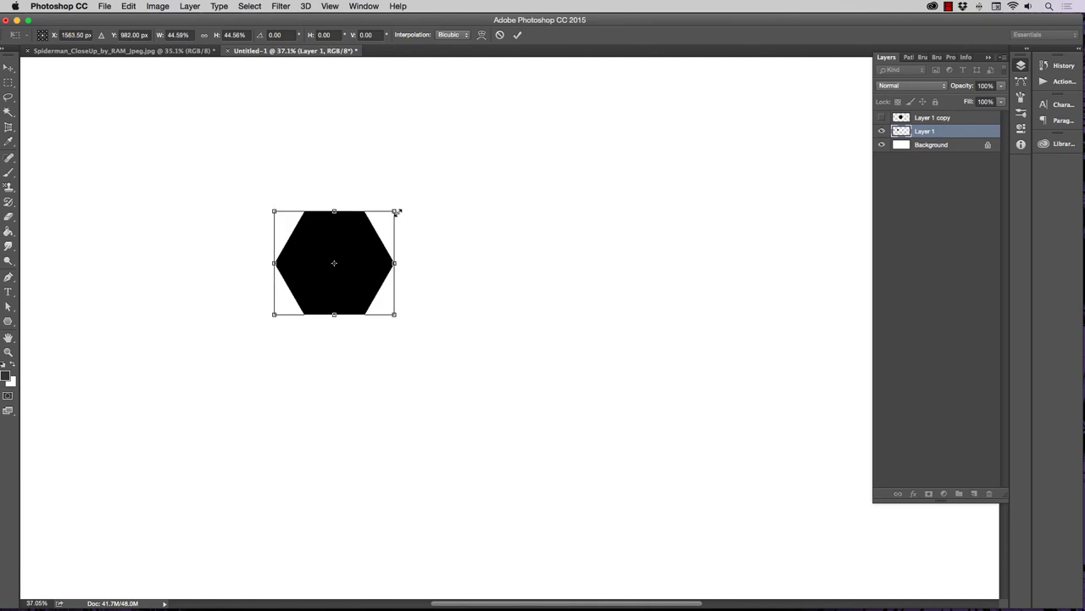
{"action": "left_click_drag", "start_coordinate": [397, 212], "coordinate": [369, 230]}
{"action": "key", "text": "Return"}
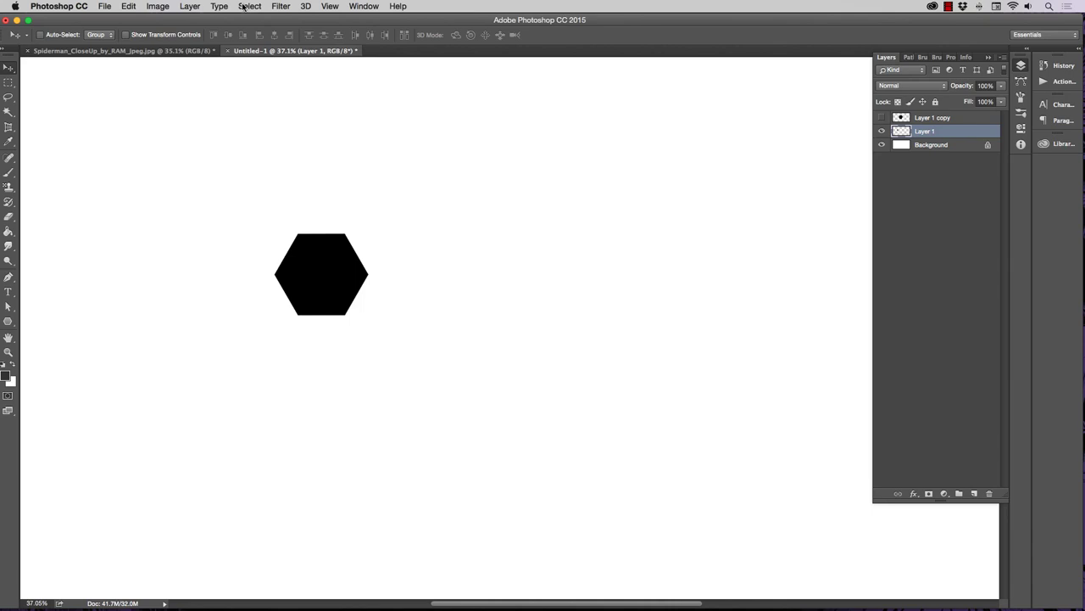
Try a Stroke layer style on the hexagon with a bright cyan colour.
{"action": "left_click", "coordinate": [190, 6]}
{"action": "mouse_move", "coordinate": [228, 109]}
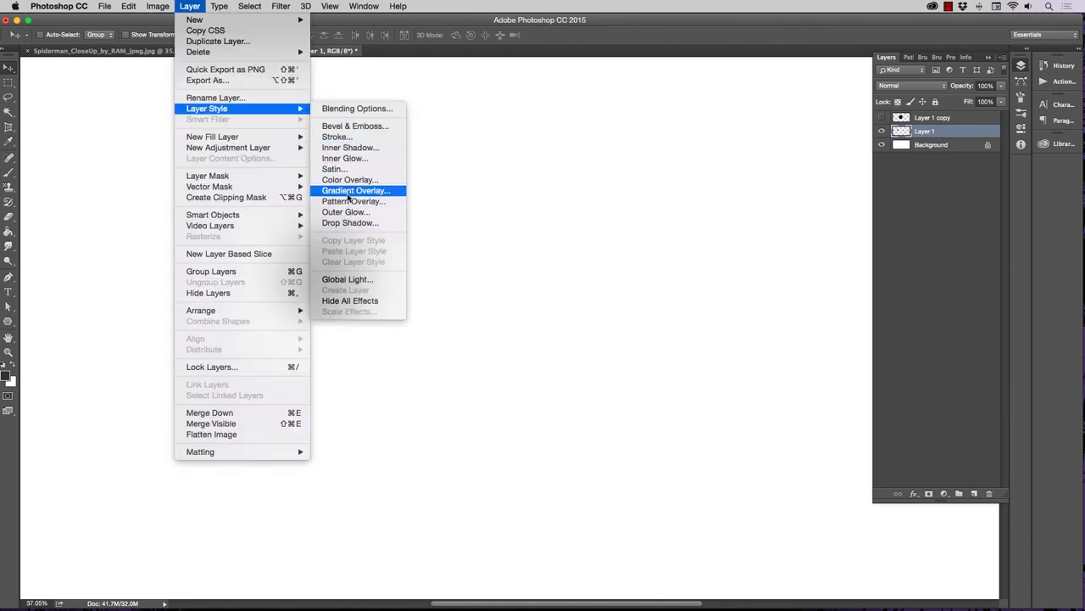
{"action": "left_click", "coordinate": [337, 137]}
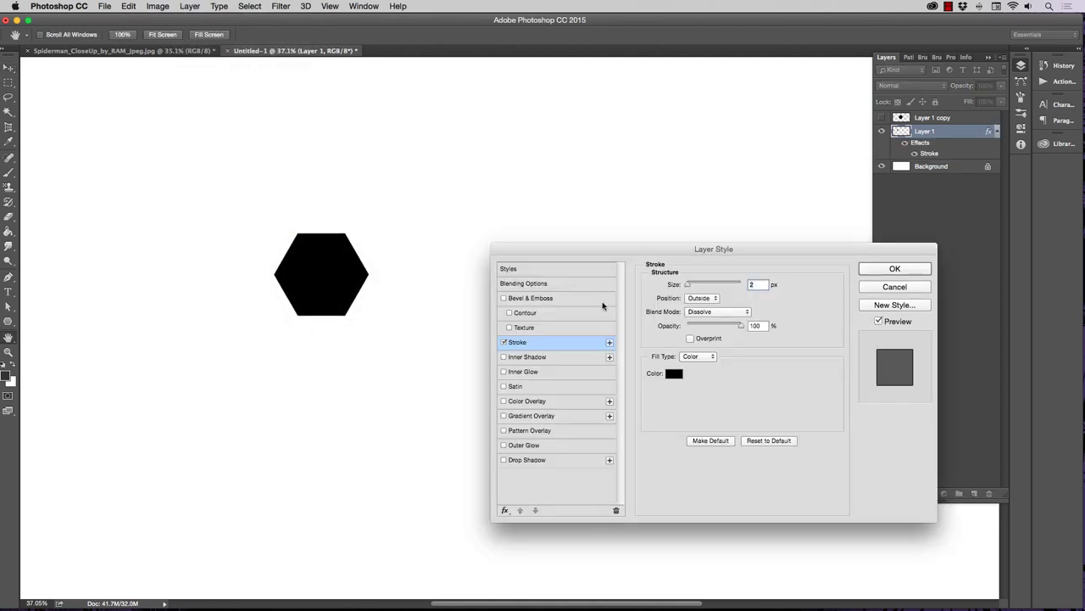
{"action": "left_click", "coordinate": [673, 374]}
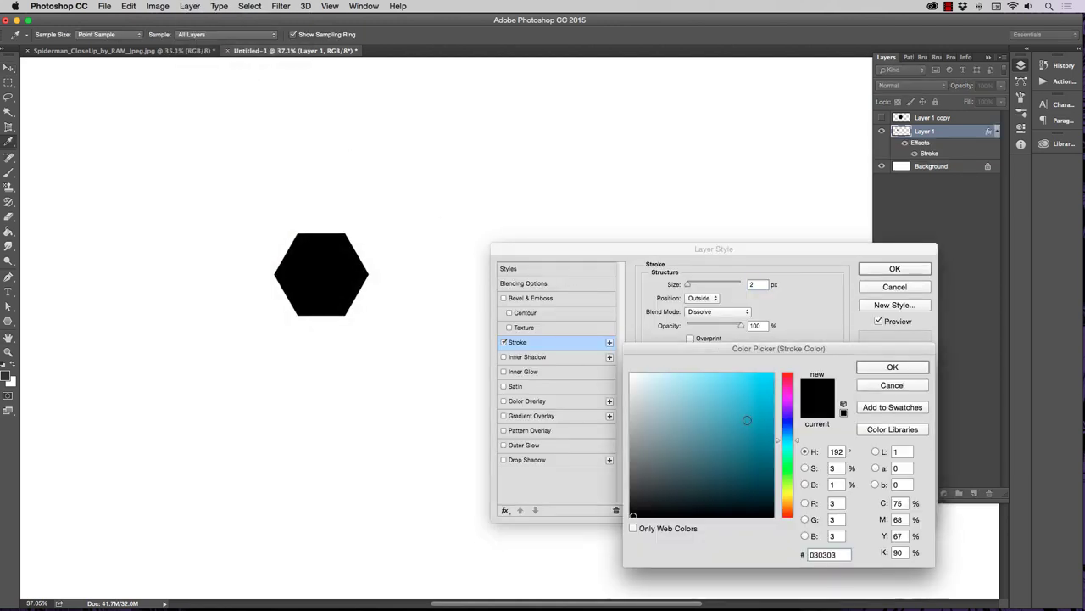
{"action": "left_click", "coordinate": [633, 375]}
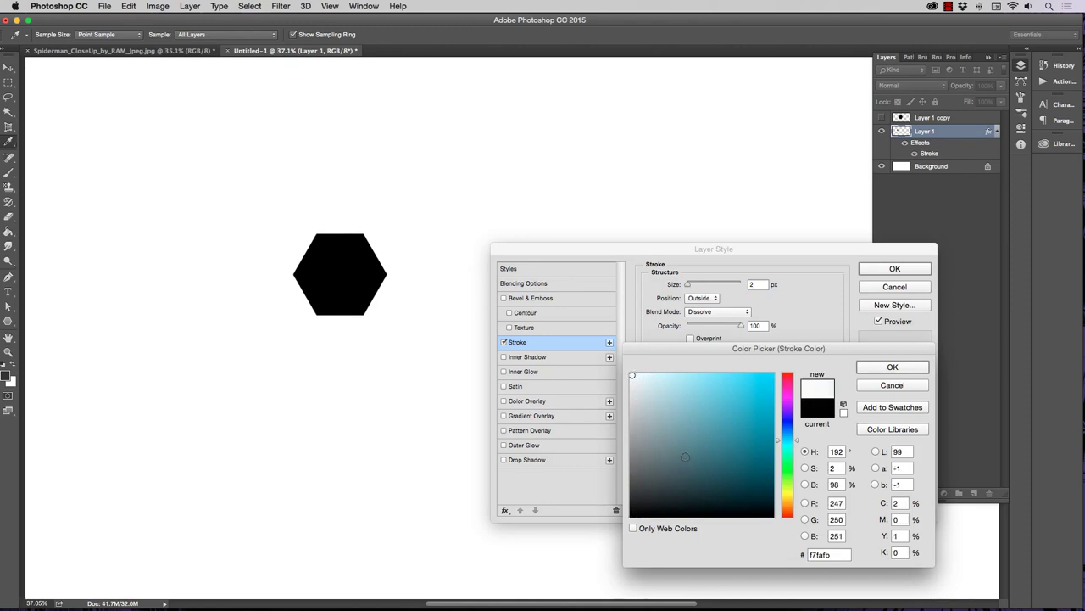
{"action": "left_click", "coordinate": [635, 514]}
{"action": "left_click", "coordinate": [759, 417]}
{"action": "left_click_drag", "start_coordinate": [759, 417], "coordinate": [773, 373]}
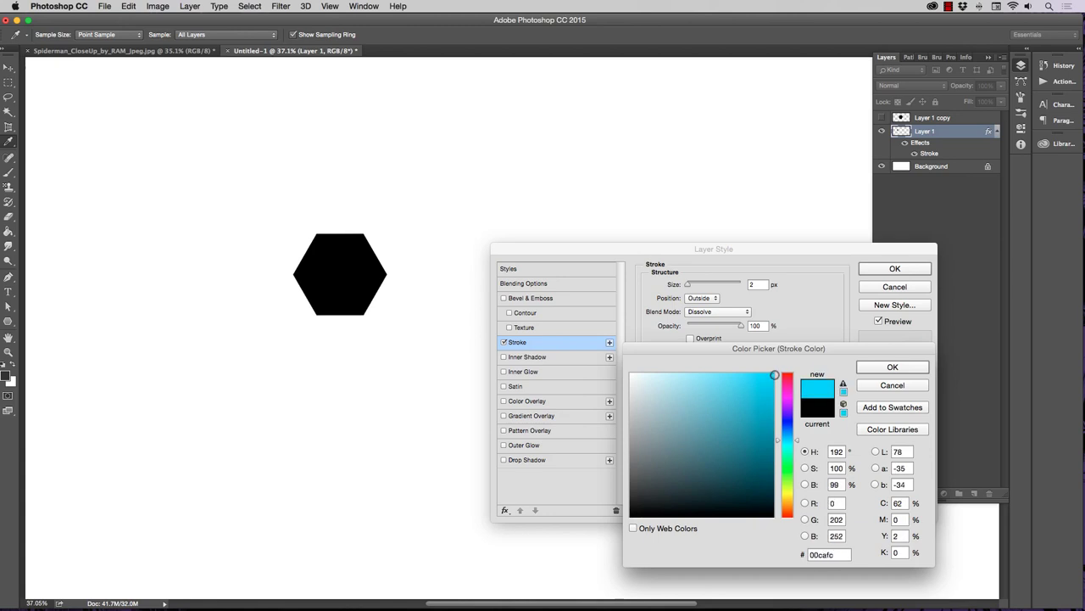
{"action": "left_click", "coordinate": [890, 368]}
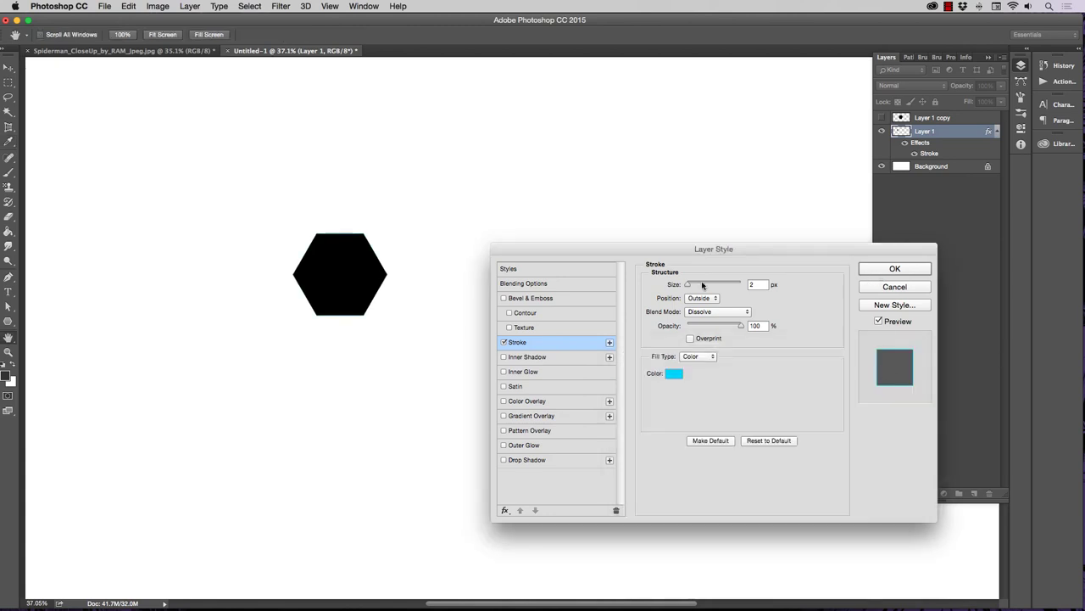
Set the trial stroke to 9 px, cancel it, and nudge the hexagon slightly right.
{"action": "left_click_drag", "start_coordinate": [692, 285], "coordinate": [694, 286]}
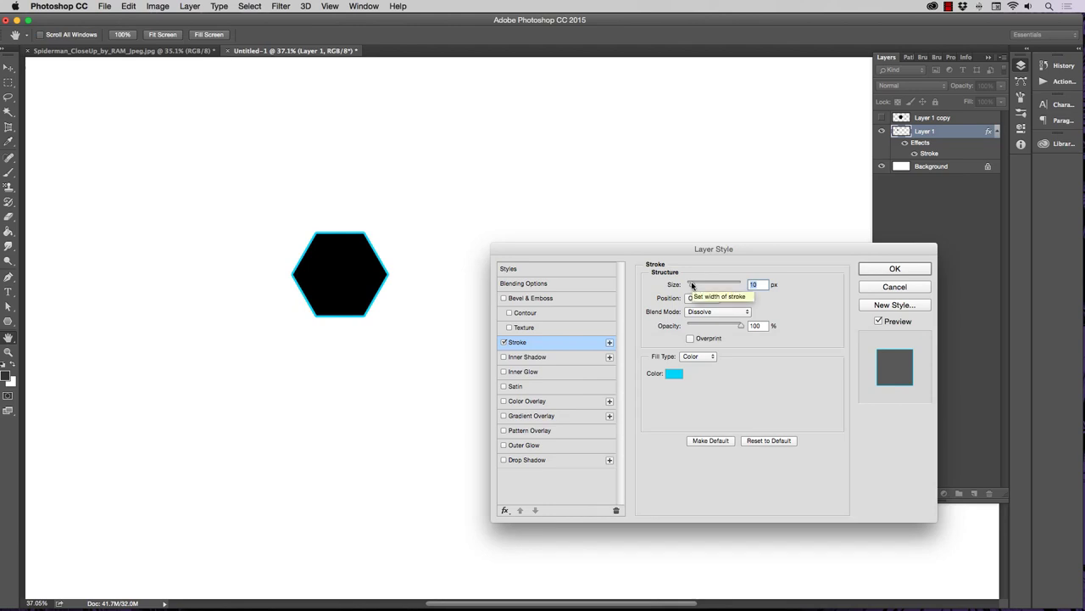
{"action": "left_click_drag", "start_coordinate": [693, 285], "coordinate": [692, 285]}
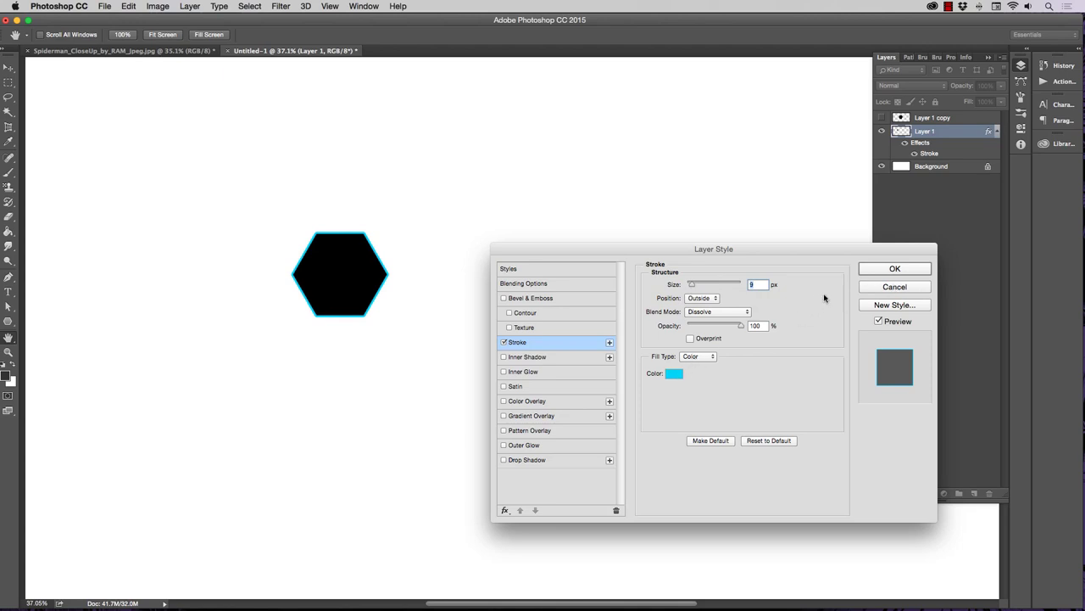
{"action": "left_click", "coordinate": [871, 286]}
{"action": "key", "text": "v"}
{"action": "left_click_drag", "start_coordinate": [346, 252], "coordinate": [371, 253]}
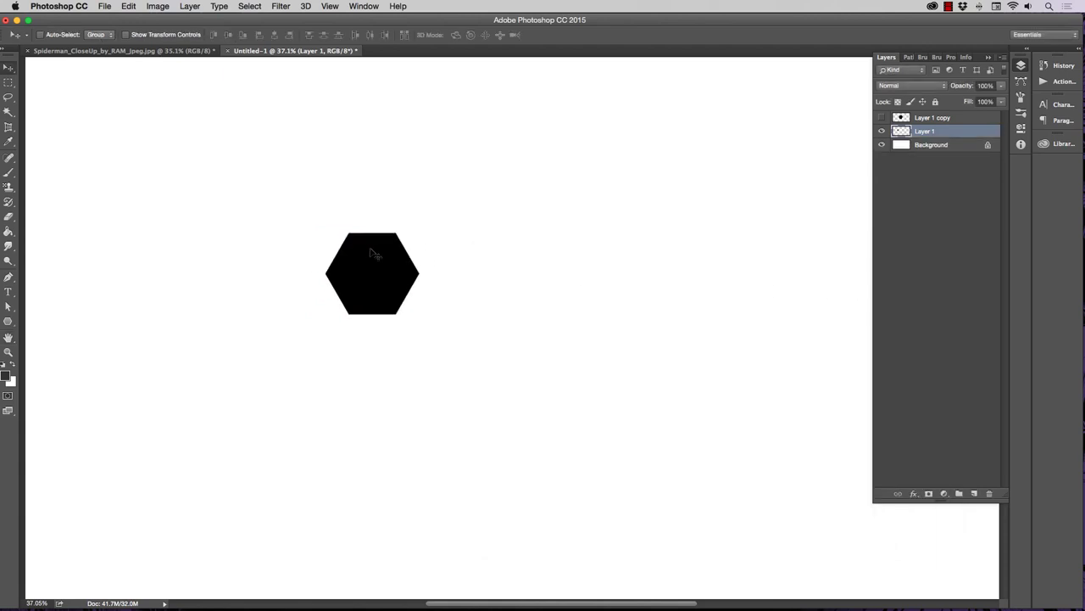
Lock transparent pixels and Paint Bucket the hexagon white.
{"action": "left_click", "coordinate": [898, 101]}
{"action": "left_click", "coordinate": [9, 231]}
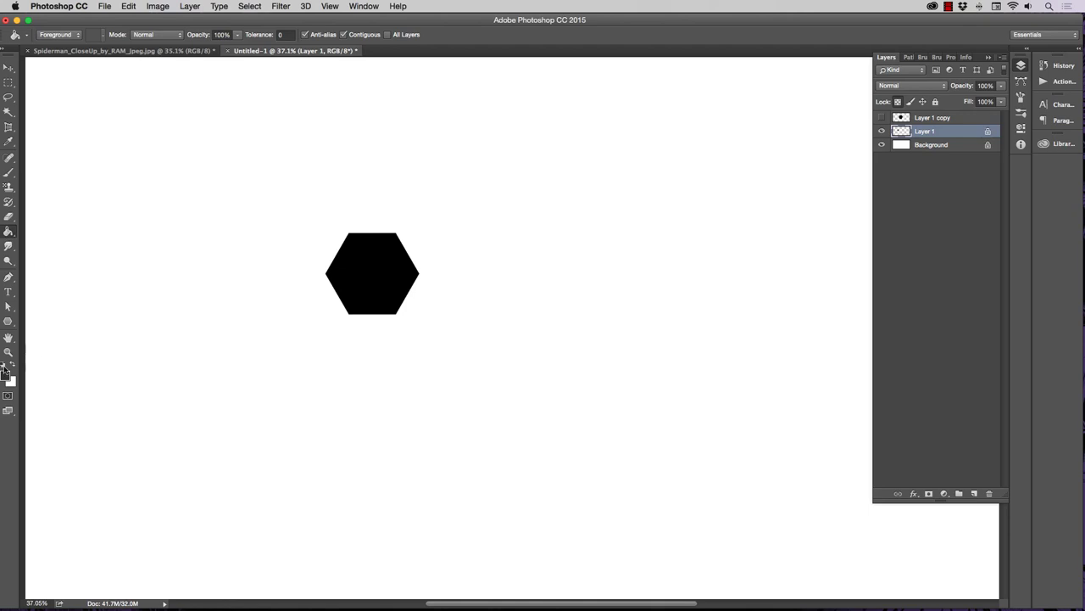
{"action": "left_click", "coordinate": [11, 365]}
{"action": "left_click", "coordinate": [373, 261]}
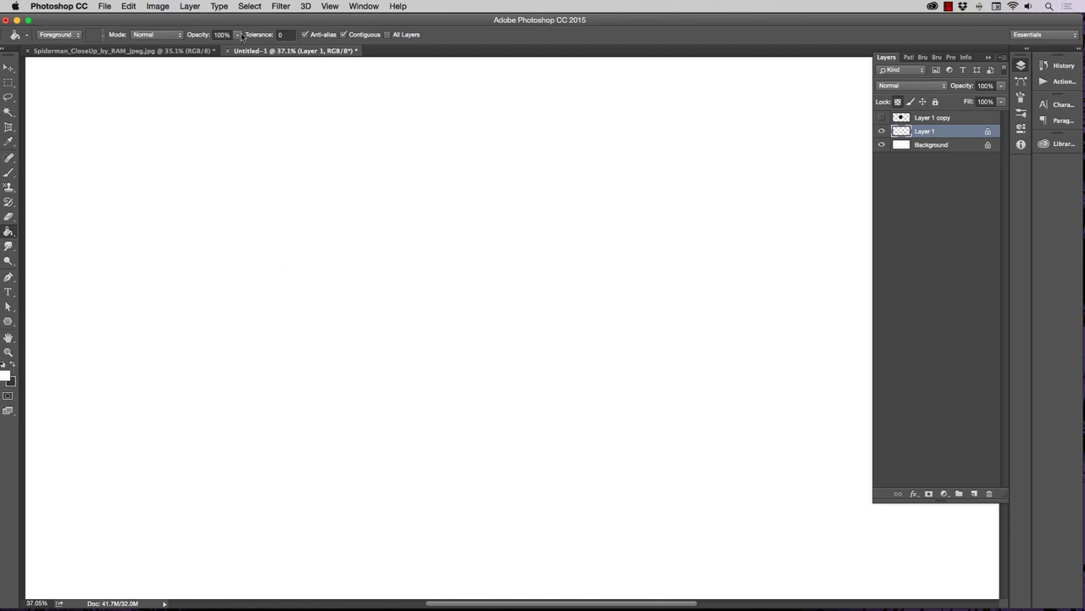
Give the hexagon a thin black Stroke style and move it up and left.
{"action": "left_click", "coordinate": [193, 9]}
{"action": "mouse_move", "coordinate": [225, 110]}
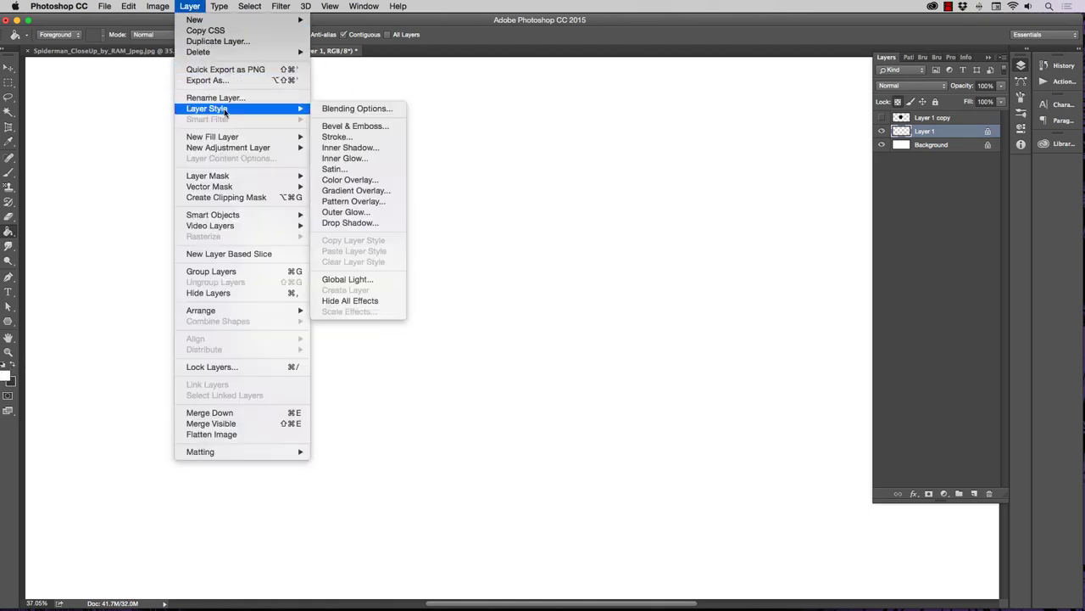
{"action": "left_click", "coordinate": [348, 136]}
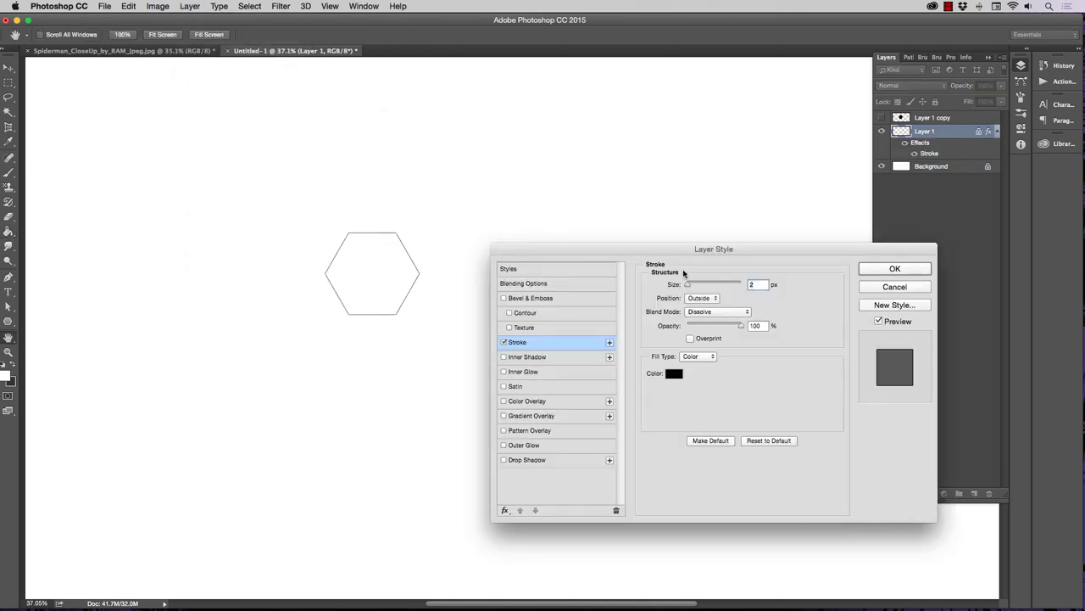
{"action": "left_click_drag", "start_coordinate": [688, 287], "coordinate": [691, 288]}
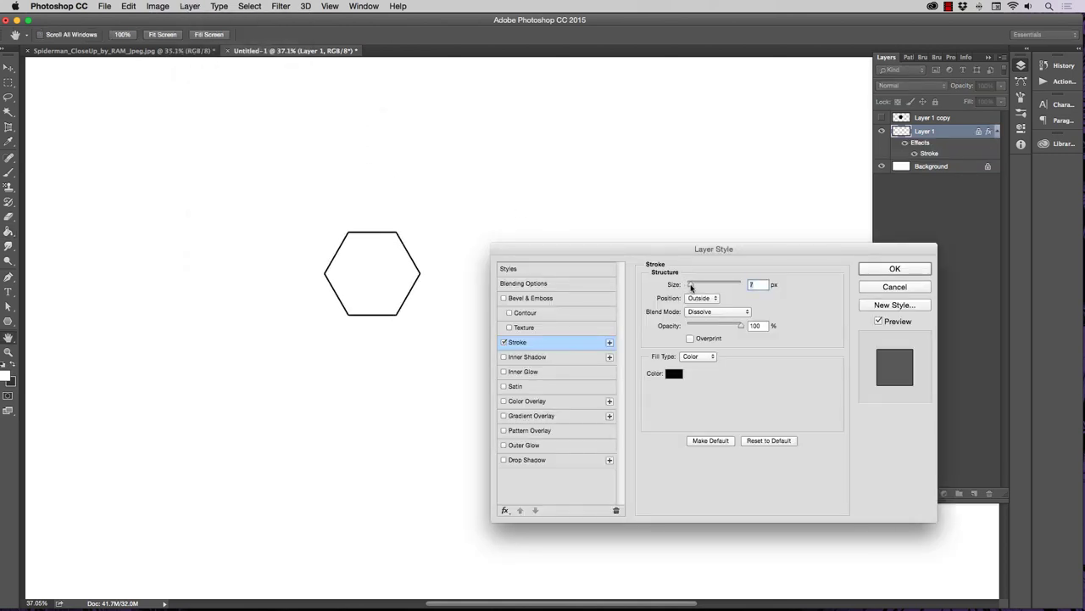
{"action": "left_click", "coordinate": [894, 268]}
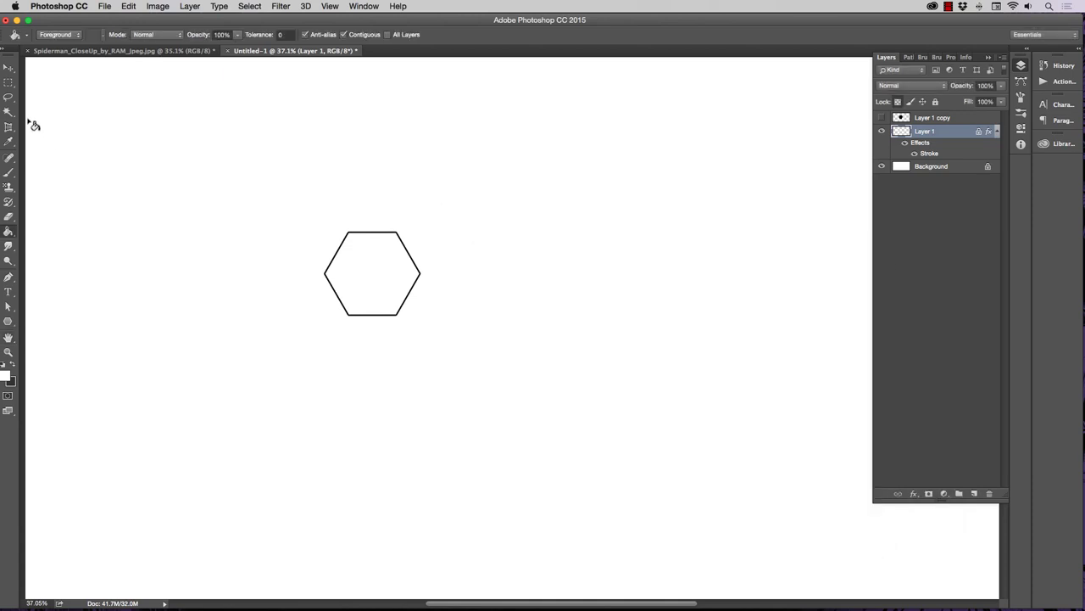
{"action": "left_click", "coordinate": [8, 67]}
{"action": "left_click_drag", "start_coordinate": [376, 262], "coordinate": [339, 223]}
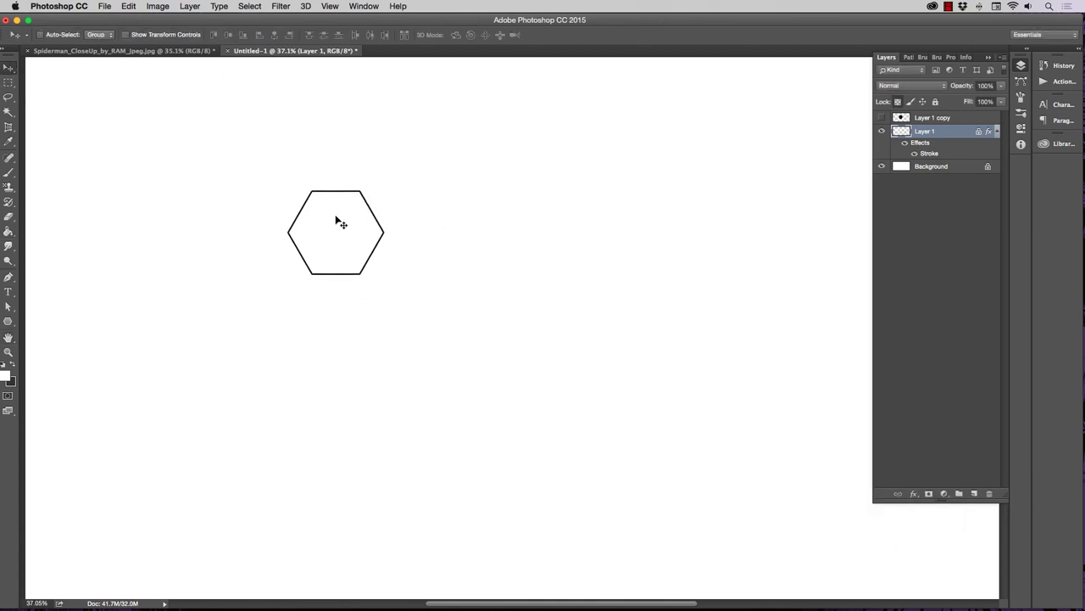
Increase the hexagon's black stroke to 16 px, then view the Spiderman_CloseUp reference document.
{"action": "double_click", "coordinate": [989, 133]}
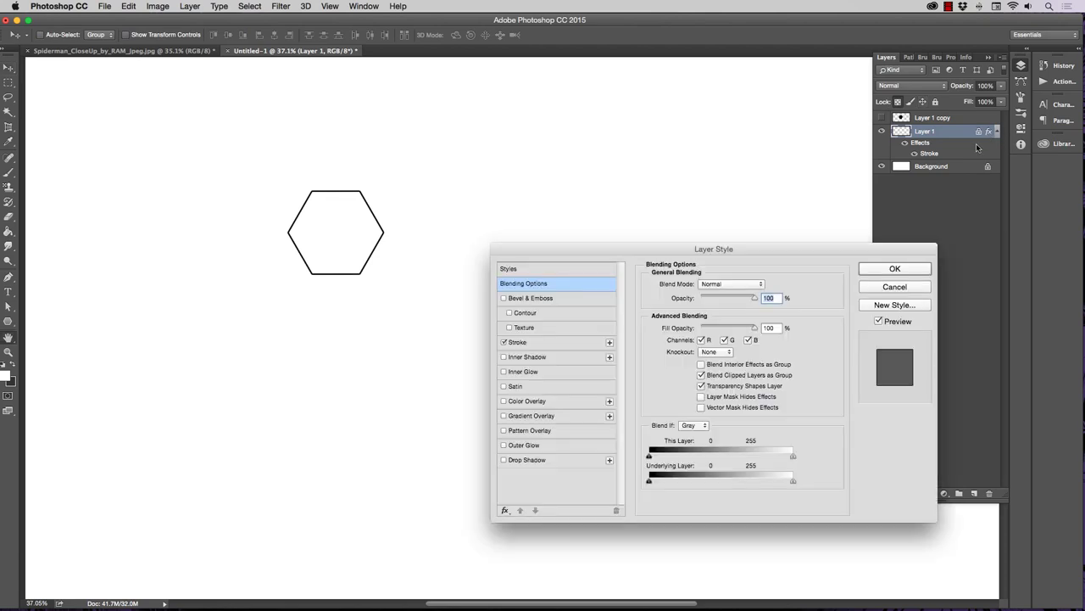
{"action": "left_click", "coordinate": [539, 340]}
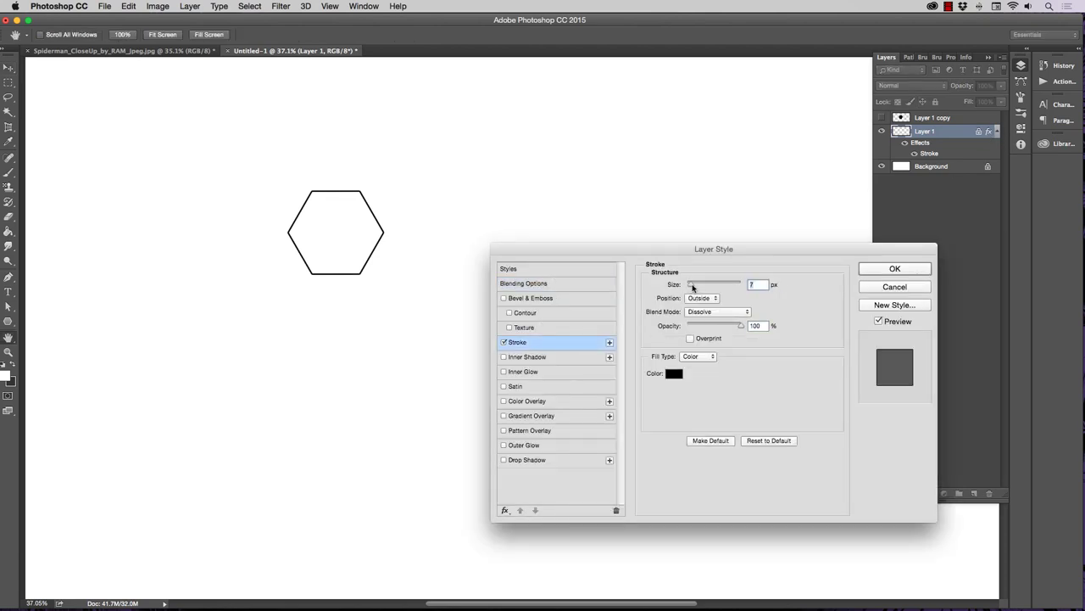
{"action": "left_click_drag", "start_coordinate": [693, 287], "coordinate": [693, 287]}
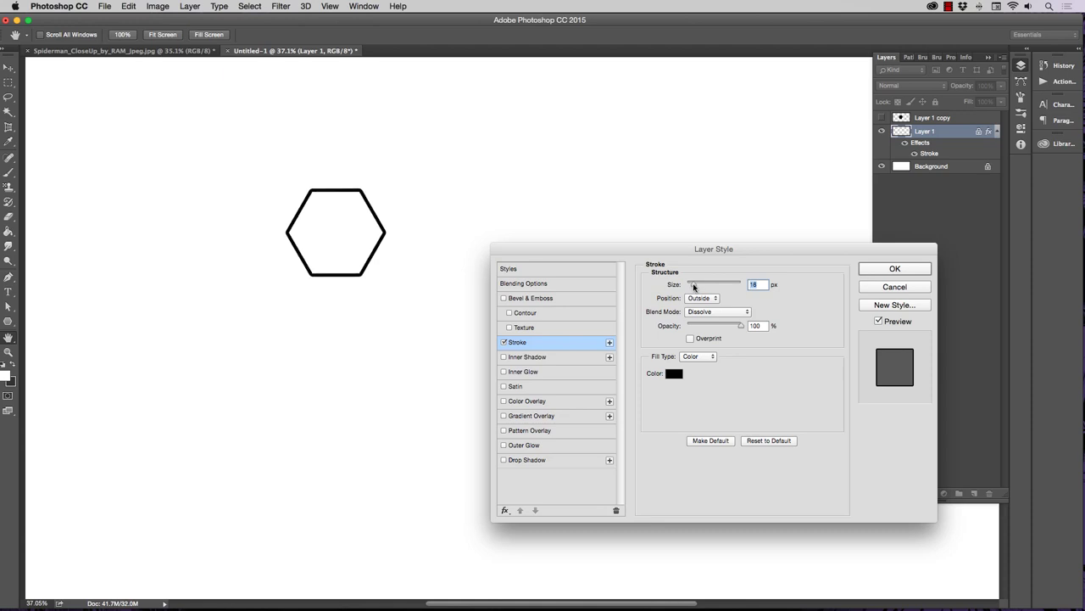
{"action": "left_click", "coordinate": [865, 271]}
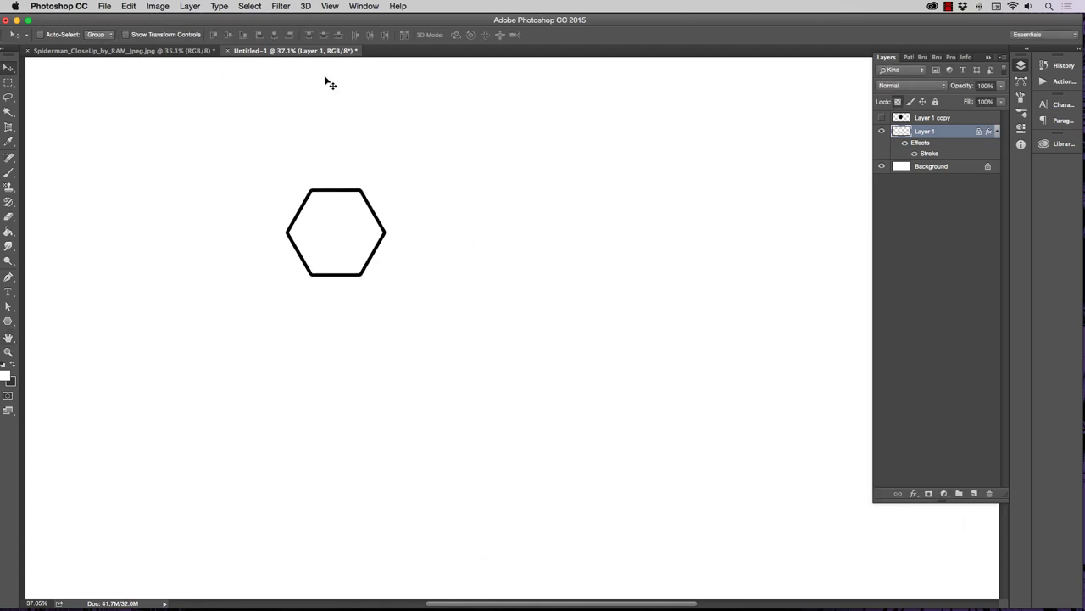
{"action": "left_click", "coordinate": [180, 51]}
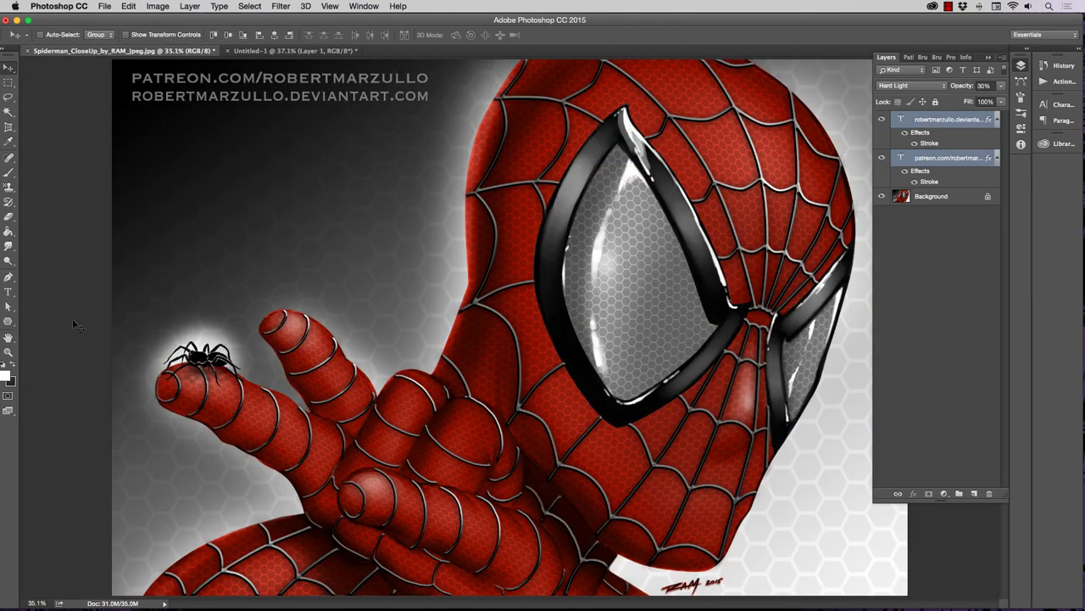
Zoom into the Spider-Man reference, then return to the Untitled-1 document.
{"action": "left_click", "coordinate": [8, 351]}
{"action": "left_click_drag", "start_coordinate": [358, 243], "coordinate": [379, 268]}
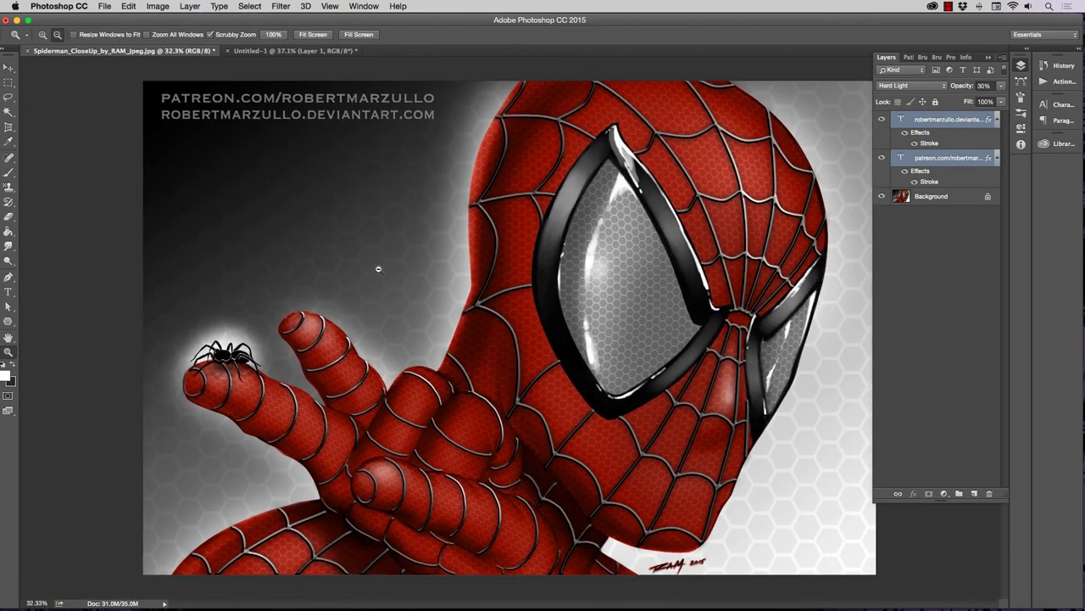
{"action": "left_click", "coordinate": [257, 50]}
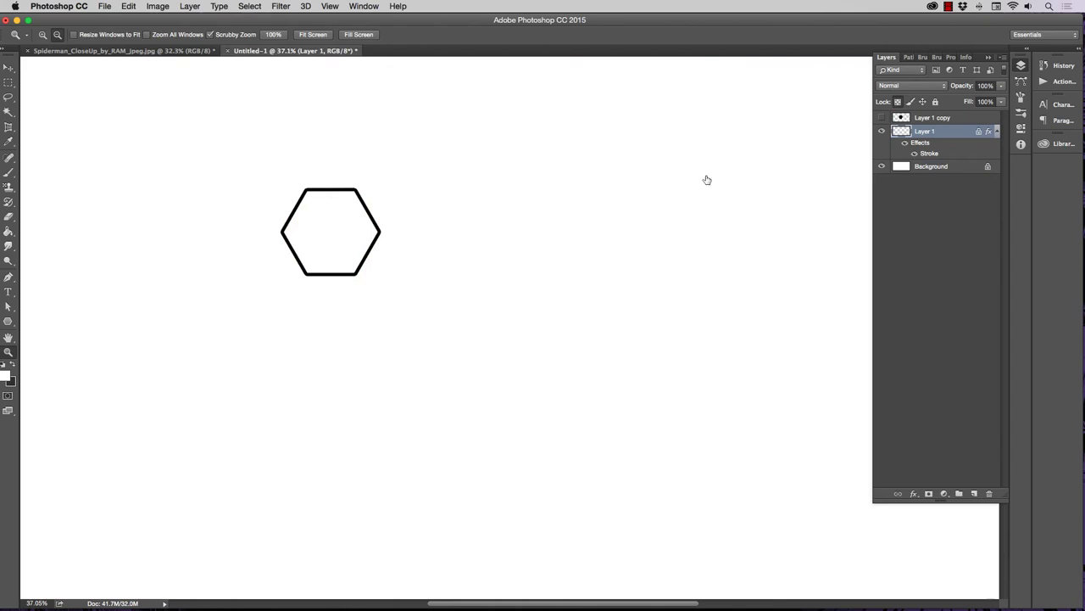
Raise Layer 1's Stroke size from 16 px to 27 px.
{"action": "double_click", "coordinate": [987, 133]}
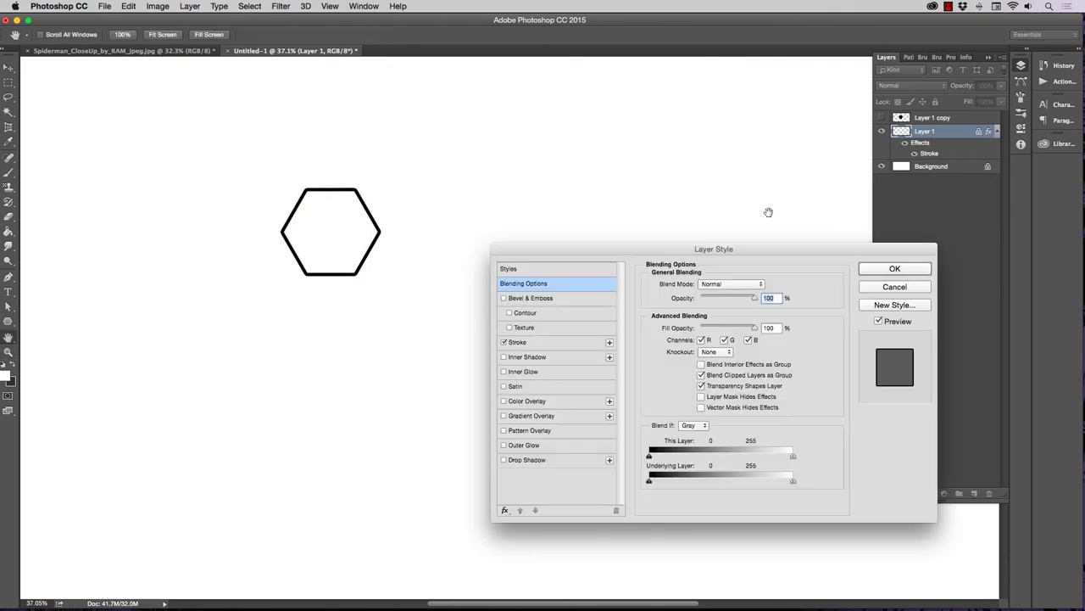
{"action": "left_click", "coordinate": [519, 342]}
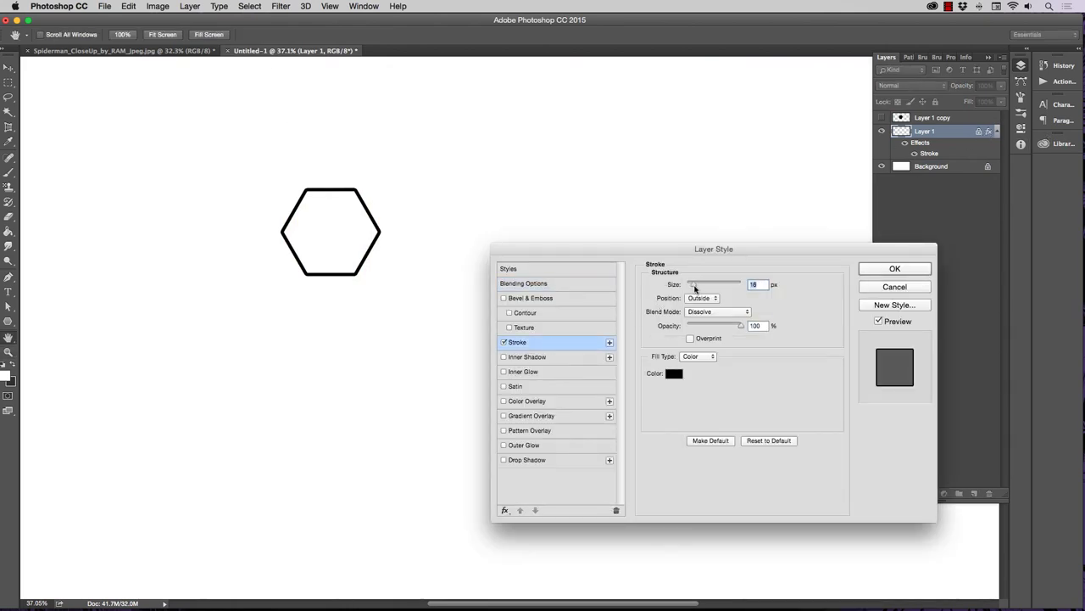
{"action": "left_click_drag", "start_coordinate": [695, 288], "coordinate": [697, 289]}
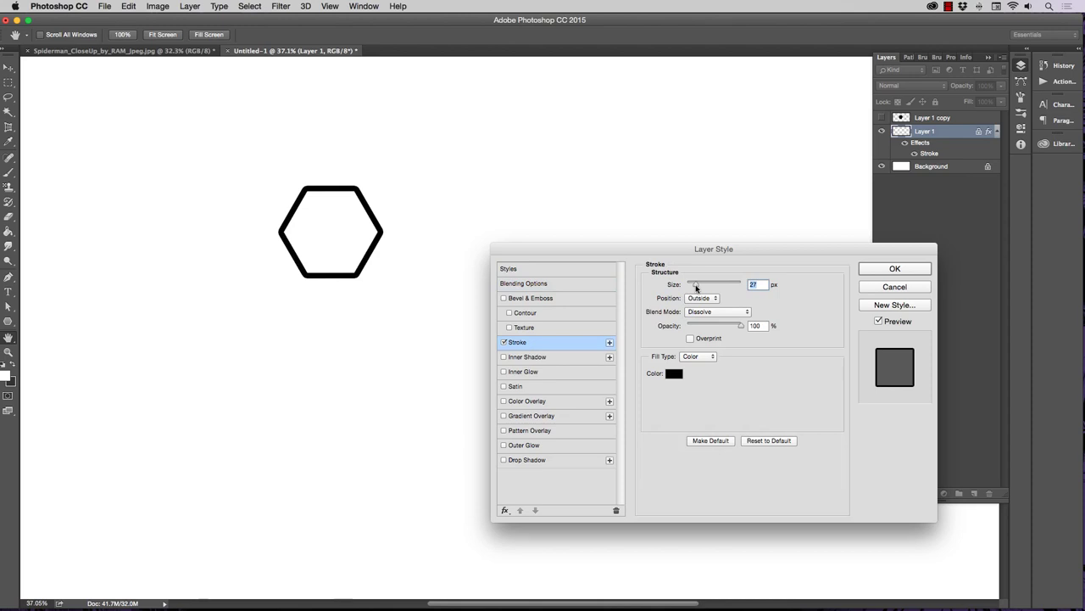
{"action": "left_click", "coordinate": [888, 268]}
{"action": "key", "text": "z"}
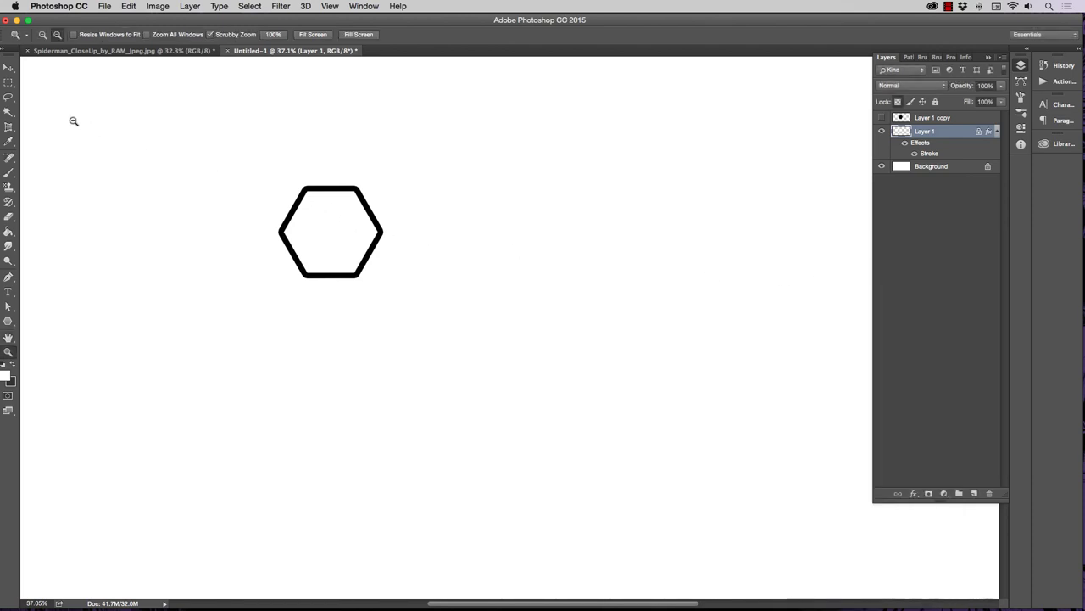
{"action": "left_click", "coordinate": [8, 67]}
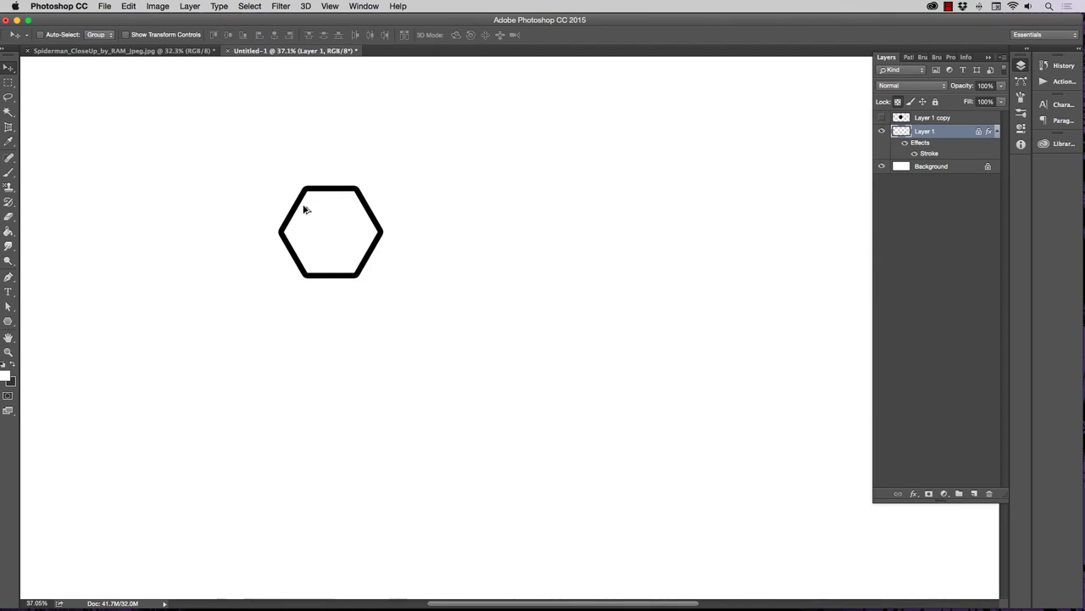
Alt-drag a copy of the hexagon below the original and fade it to 56% opacity.
{"action": "left_click_drag", "start_coordinate": [303, 211], "coordinate": [316, 293]}
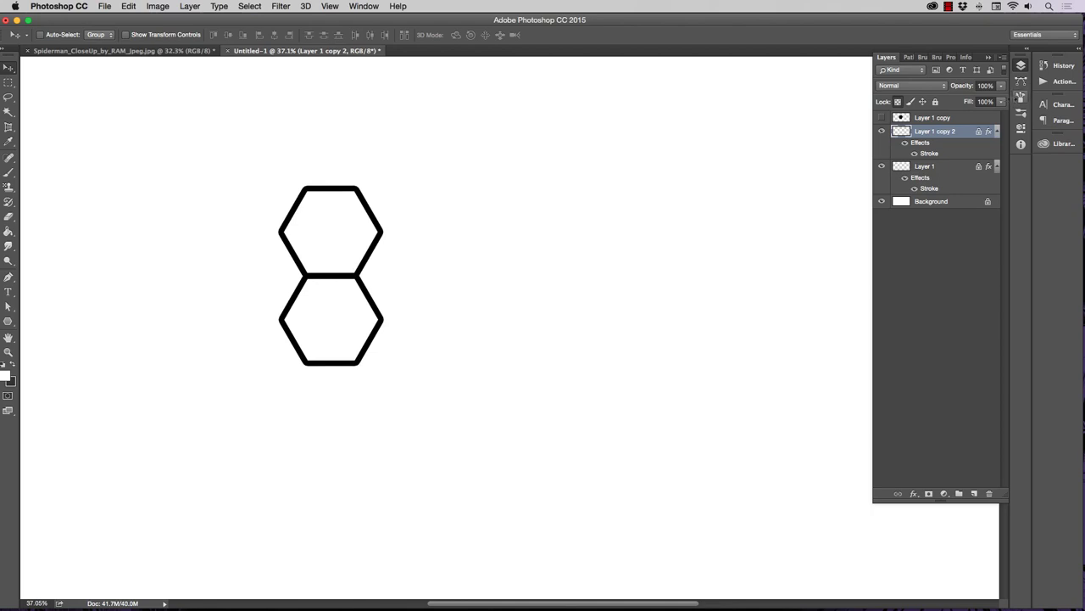
{"action": "left_click", "coordinate": [1001, 87]}
{"action": "left_click_drag", "start_coordinate": [979, 99], "coordinate": [970, 98]}
{"action": "left_click", "coordinate": [10, 352]}
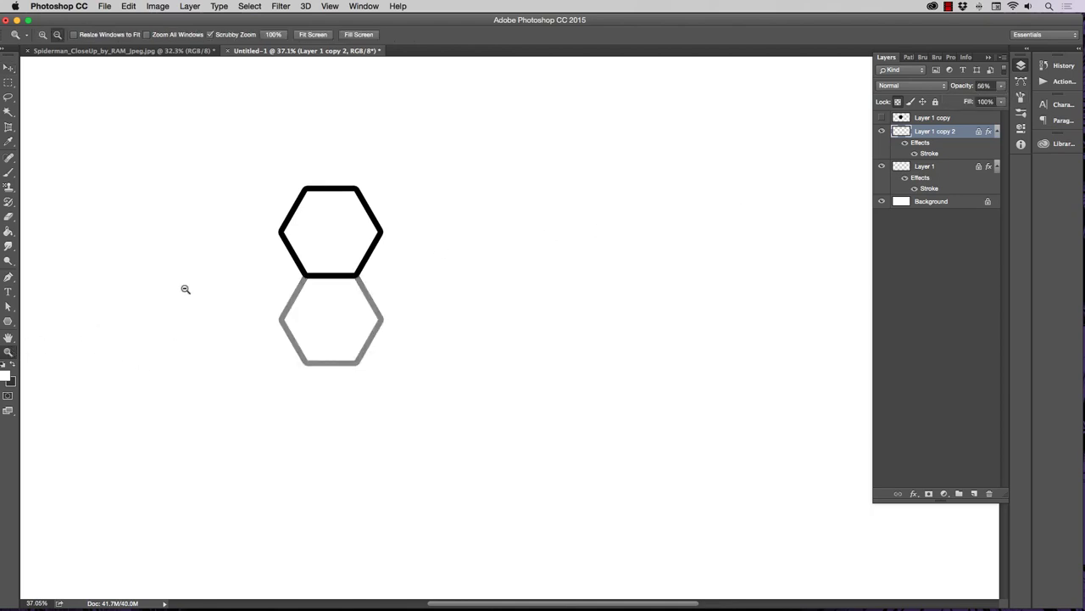
{"action": "left_click_drag", "start_coordinate": [304, 268], "coordinate": [369, 265]}
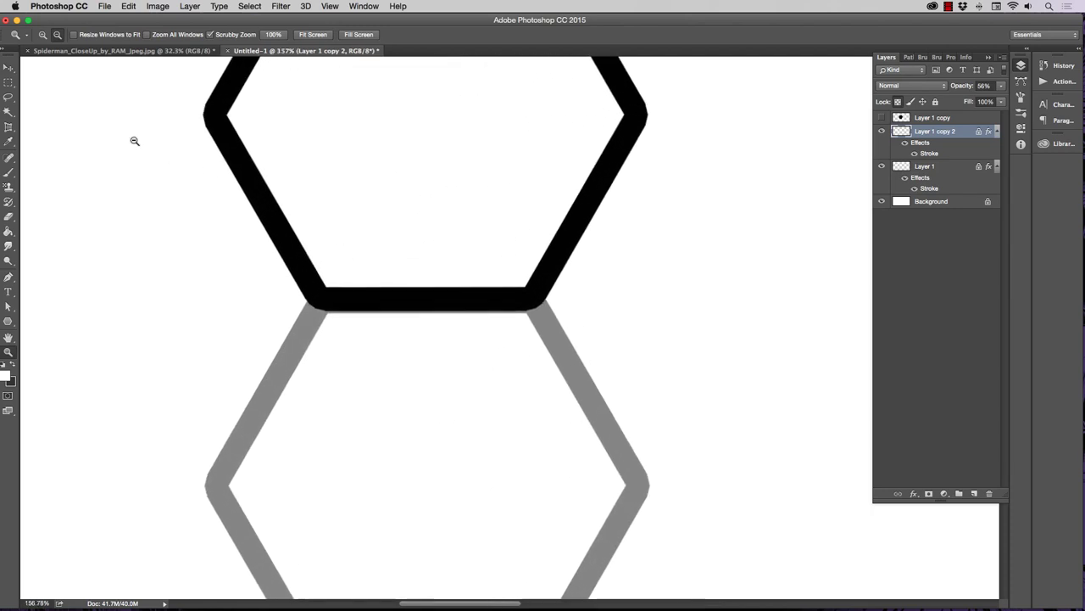
Align the copy onto the upper hexagon's bottom edge, restore 100% opacity, and zoom out.
{"action": "left_click", "coordinate": [8, 67]}
{"action": "left_click_drag", "start_coordinate": [309, 318], "coordinate": [310, 319]}
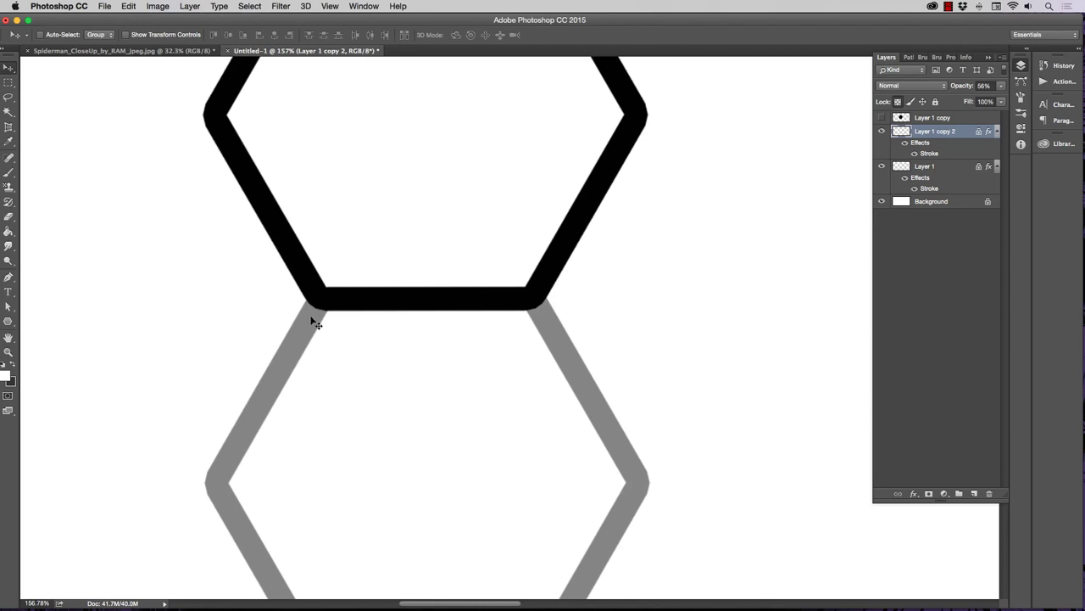
{"action": "left_click", "coordinate": [1002, 87]}
{"action": "left_click_drag", "start_coordinate": [994, 99], "coordinate": [1004, 100]}
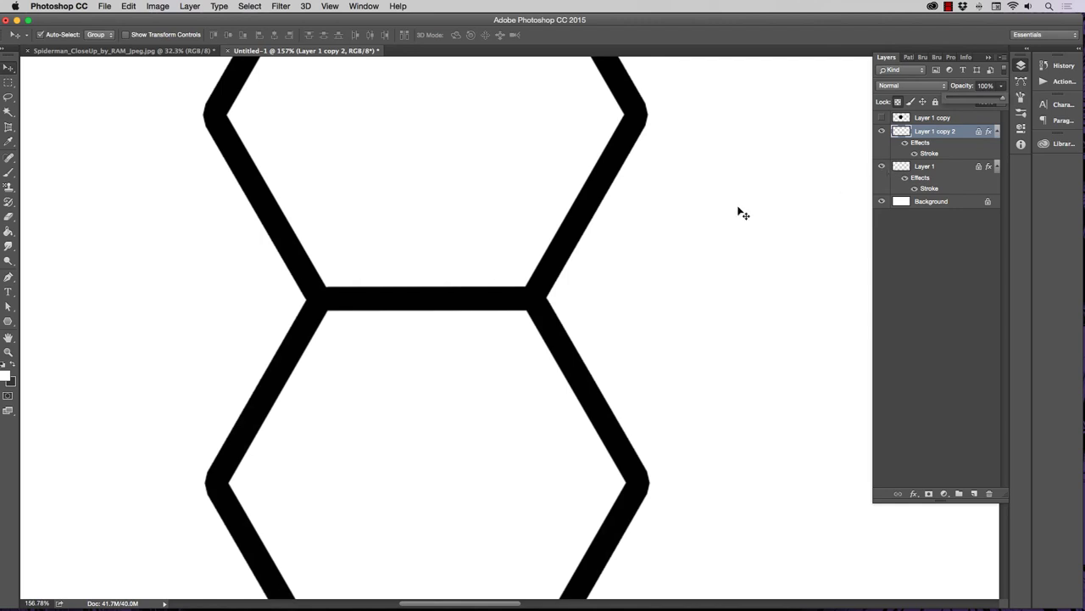
{"action": "key", "text": "super+e"}
{"action": "key", "text": "super+z"}
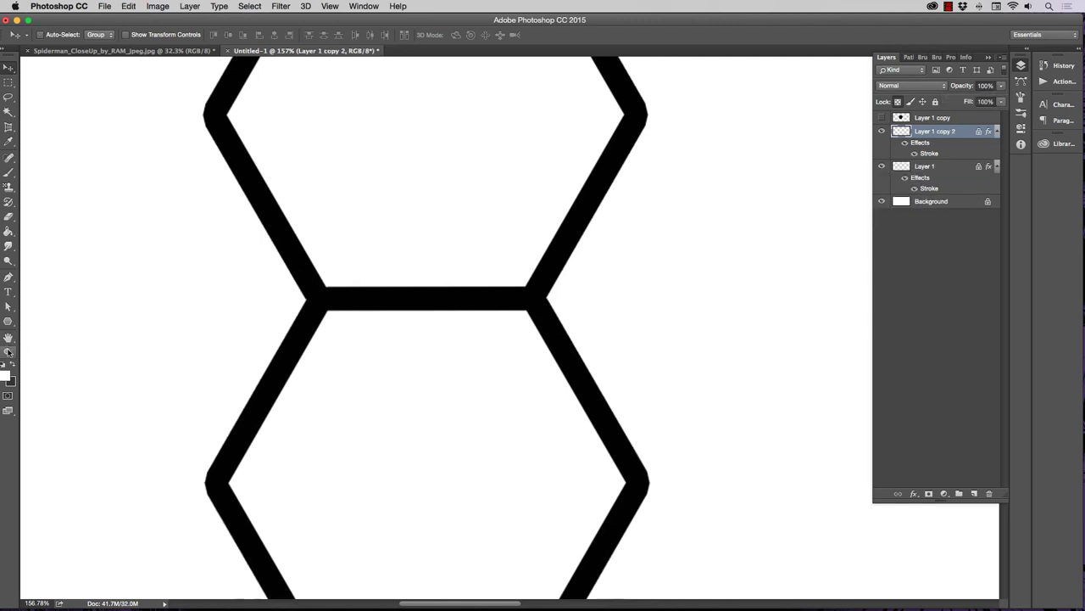
{"action": "key", "text": "z"}
{"action": "left_click_drag", "start_coordinate": [446, 342], "coordinate": [399, 286]}
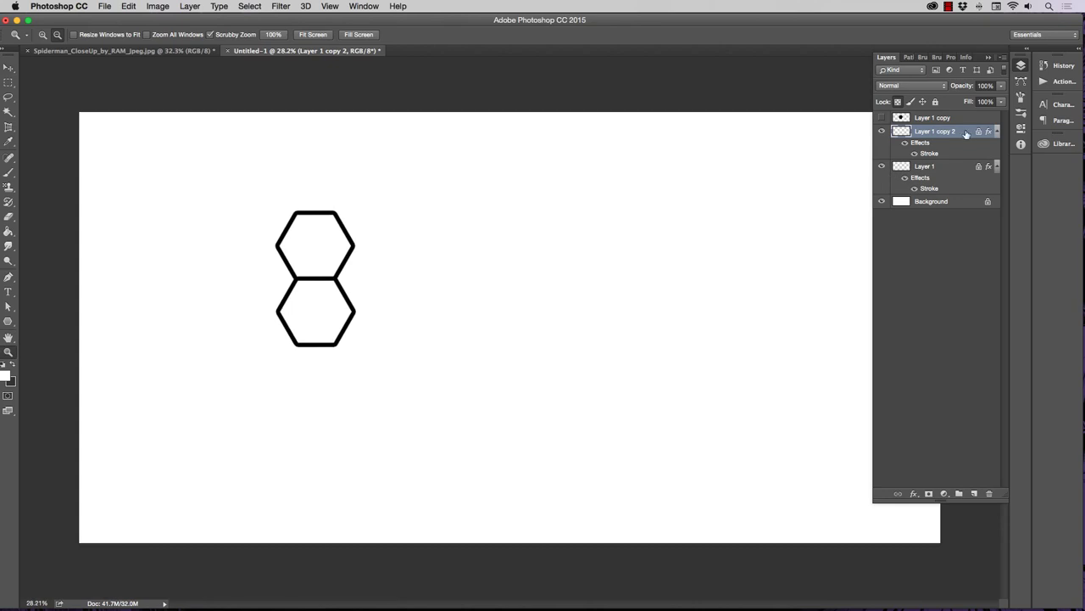
Duplicate the Layer 1 copy 2 hexagon layer and hide the backup.
{"action": "right_click", "coordinate": [965, 133]}
{"action": "left_click", "coordinate": [886, 172]}
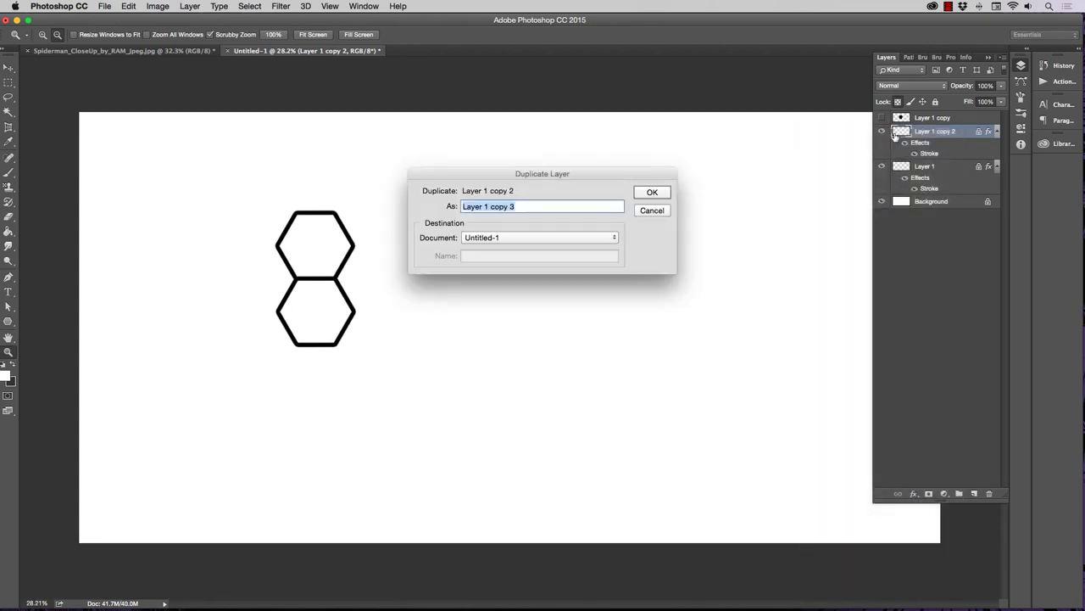
{"action": "left_click", "coordinate": [652, 193]}
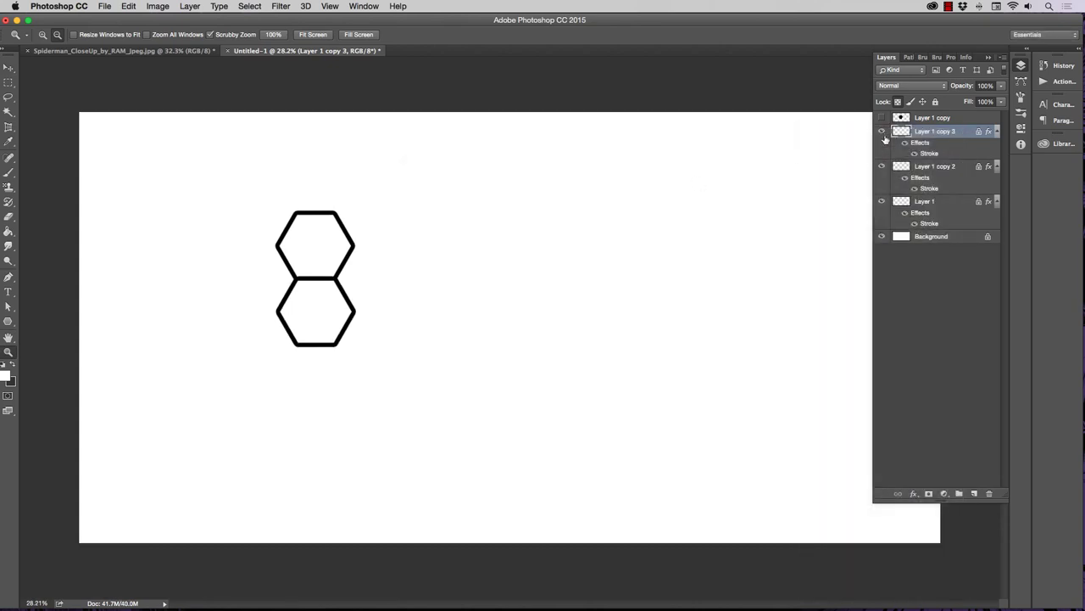
{"action": "left_click", "coordinate": [883, 132]}
Rasterize the layer styles on both hexagon layers and Merge Down into Layer 1.
{"action": "left_click", "coordinate": [967, 168]}
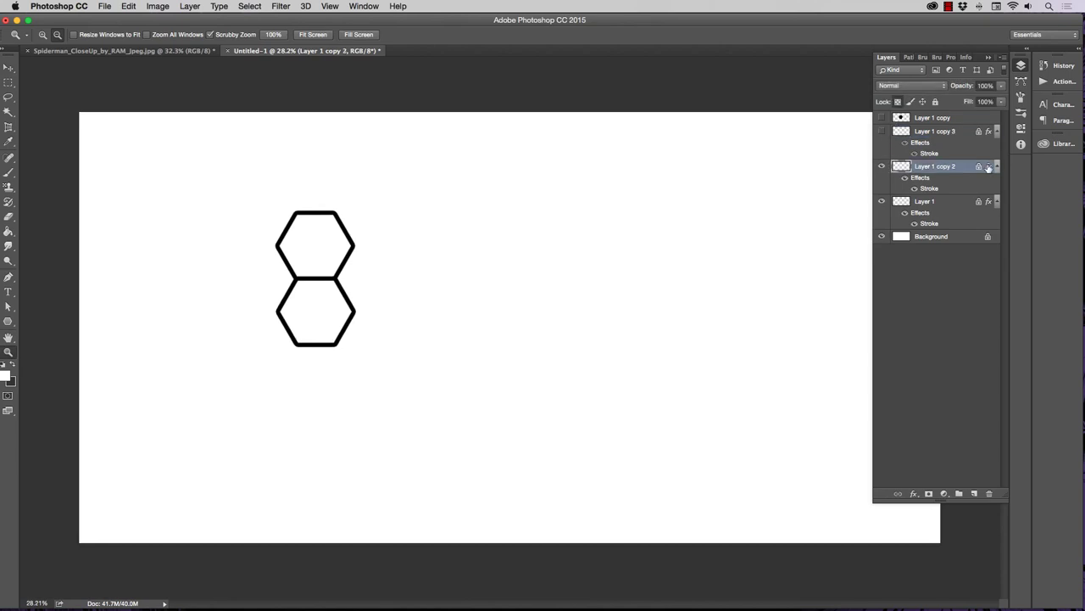
{"action": "right_click", "coordinate": [987, 167]}
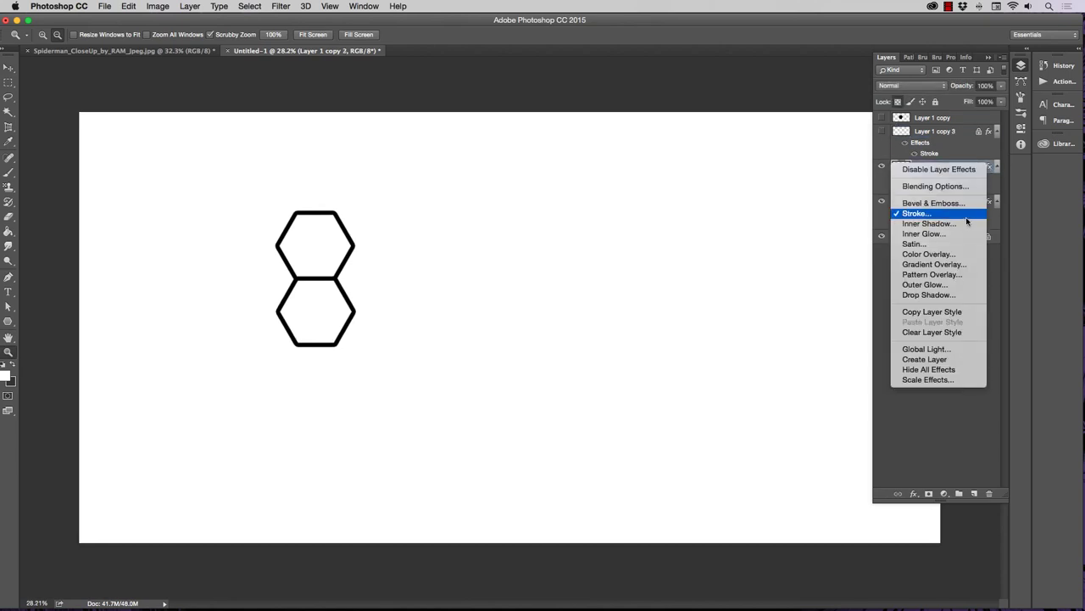
{"action": "left_click", "coordinate": [950, 156]}
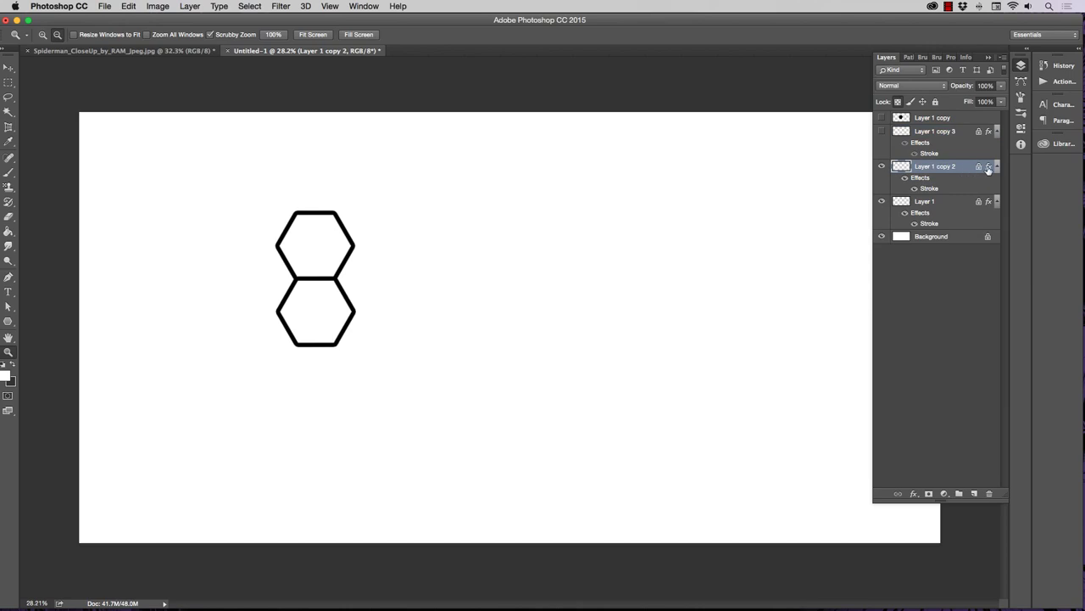
{"action": "right_click", "coordinate": [988, 168]}
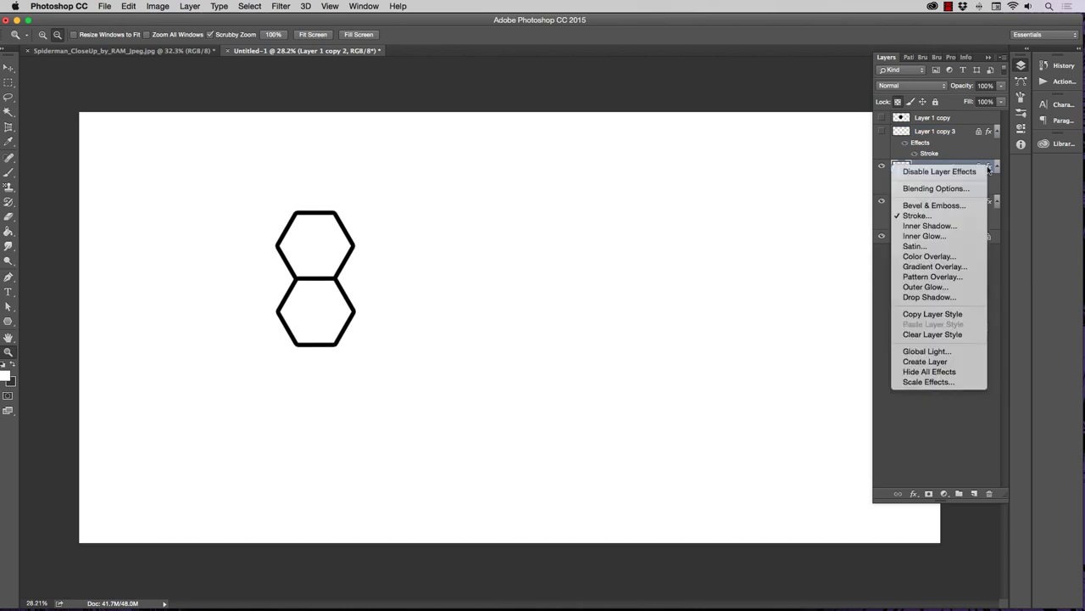
{"action": "left_click", "coordinate": [953, 151]}
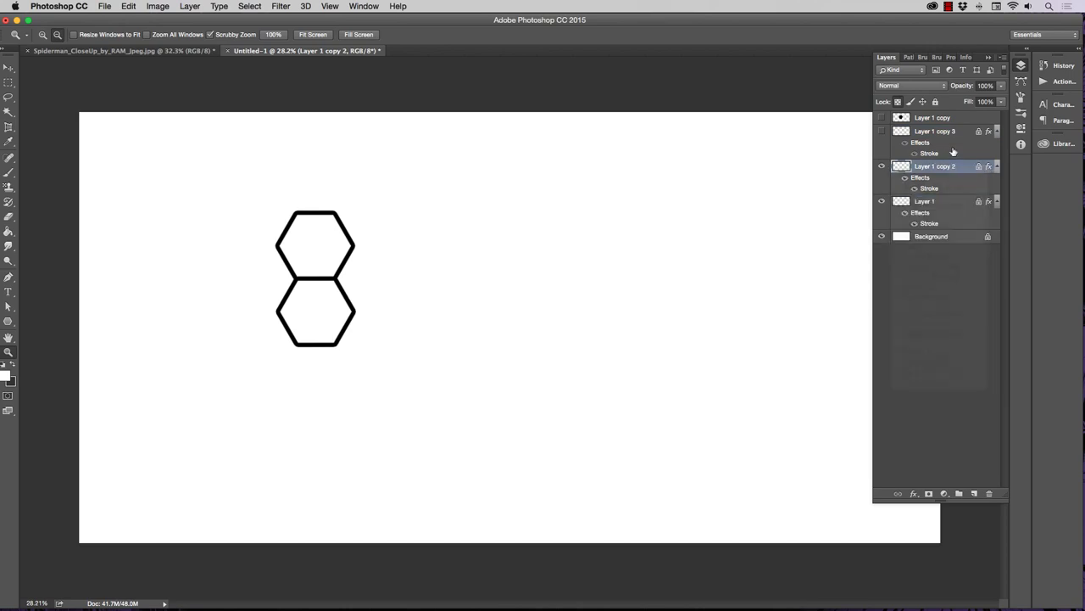
{"action": "right_click", "coordinate": [947, 168]}
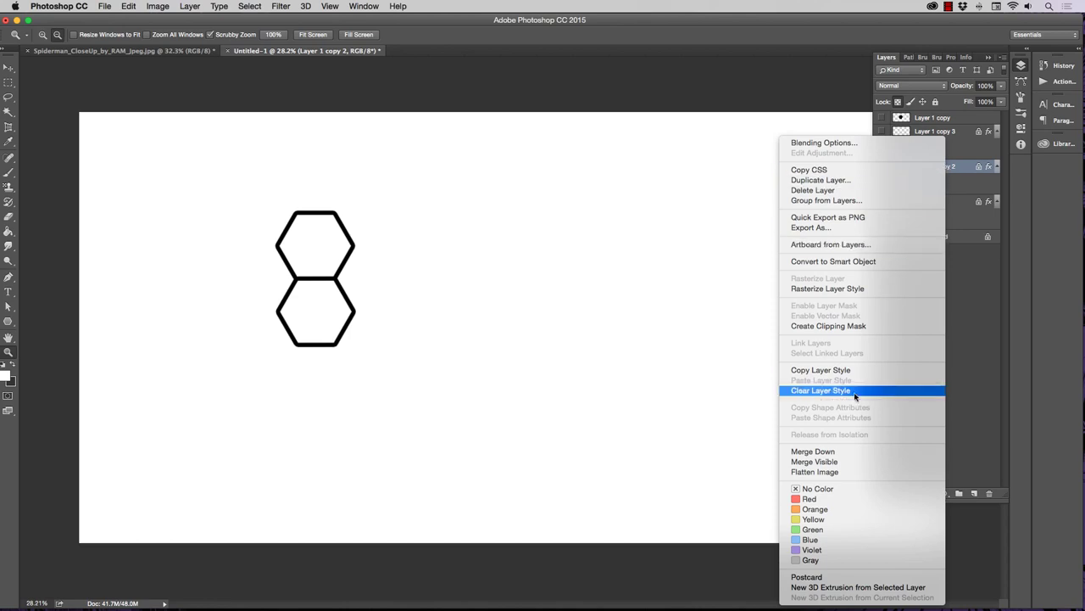
{"action": "left_click", "coordinate": [835, 288]}
{"action": "right_click", "coordinate": [946, 182]}
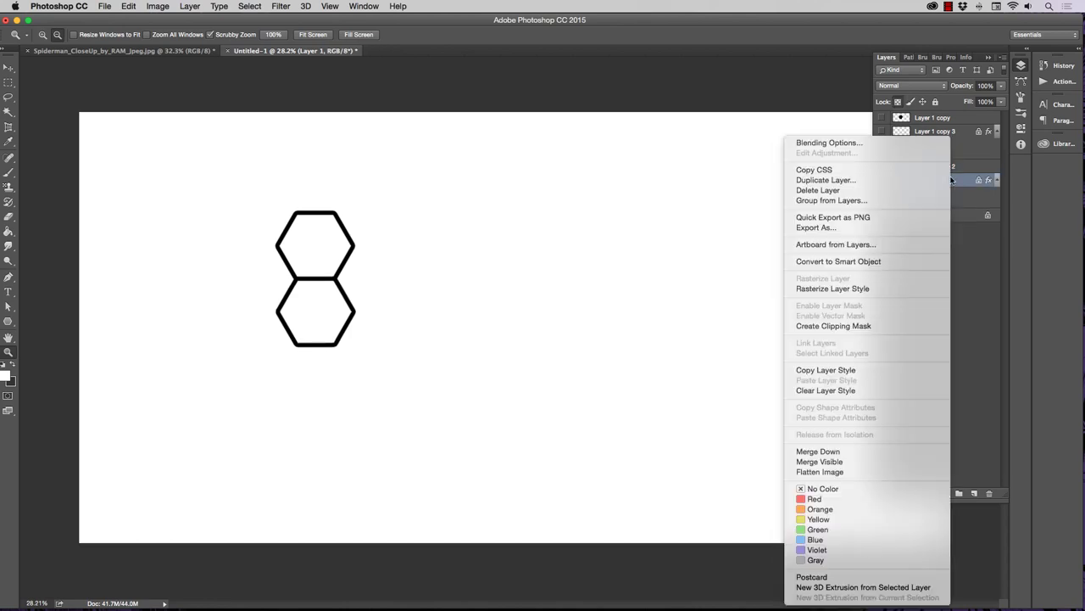
{"action": "left_click", "coordinate": [869, 289]}
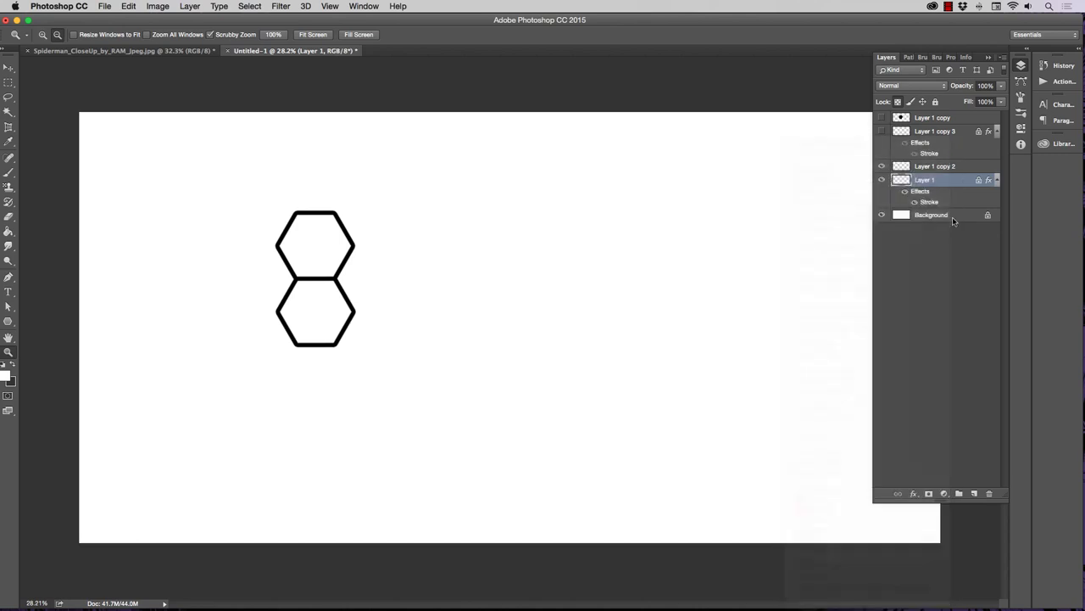
{"action": "left_click", "coordinate": [968, 170]}
{"action": "key", "text": "super+e"}
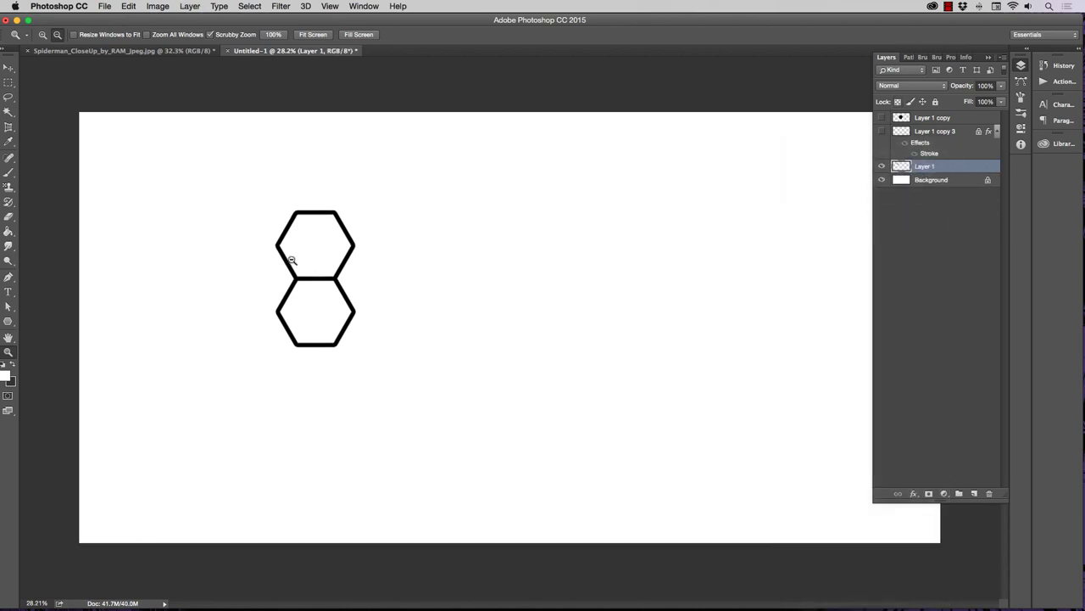
Drag a copy of the hexagon pair beneath the original and zoom in on the join.
{"action": "left_click", "coordinate": [291, 259], "text": "alt"}
{"action": "key", "text": "v"}
{"action": "left_click_drag", "start_coordinate": [324, 302], "coordinate": [402, 318]}
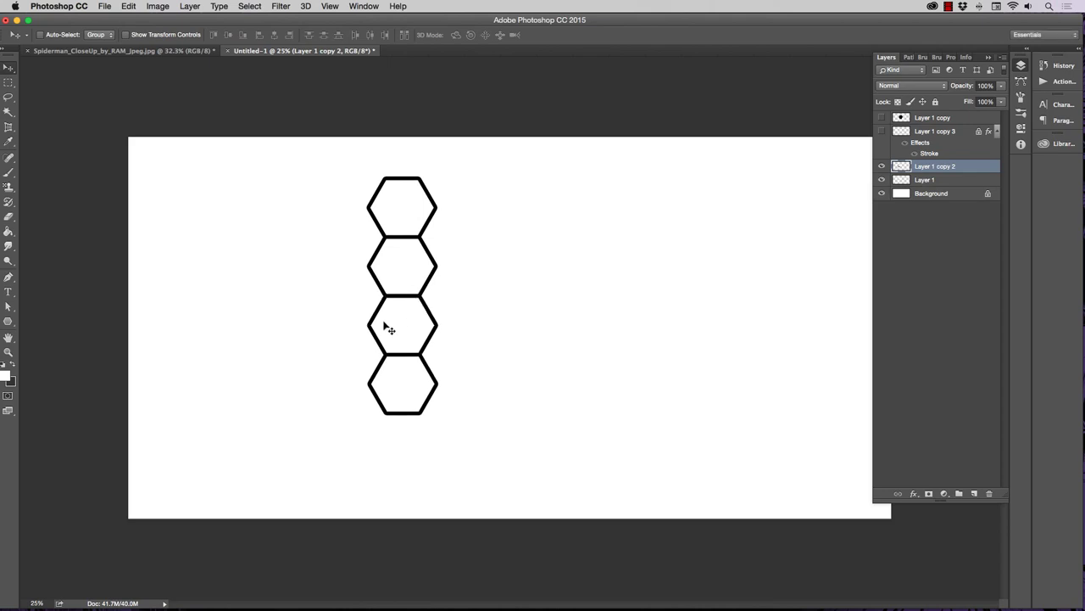
{"action": "left_click", "coordinate": [8, 352]}
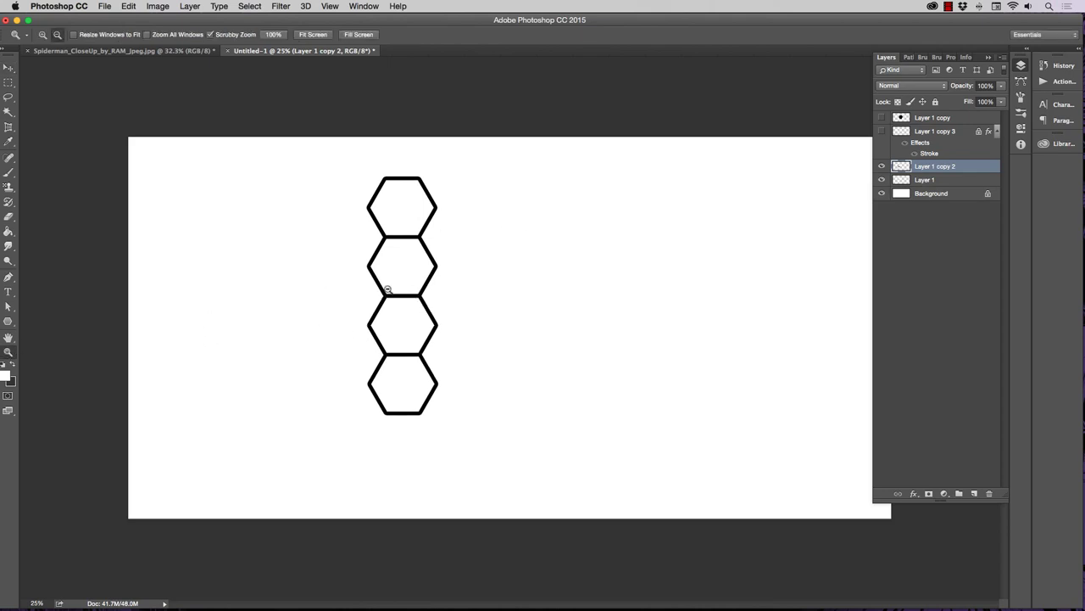
{"action": "left_click_drag", "start_coordinate": [387, 295], "coordinate": [470, 291]}
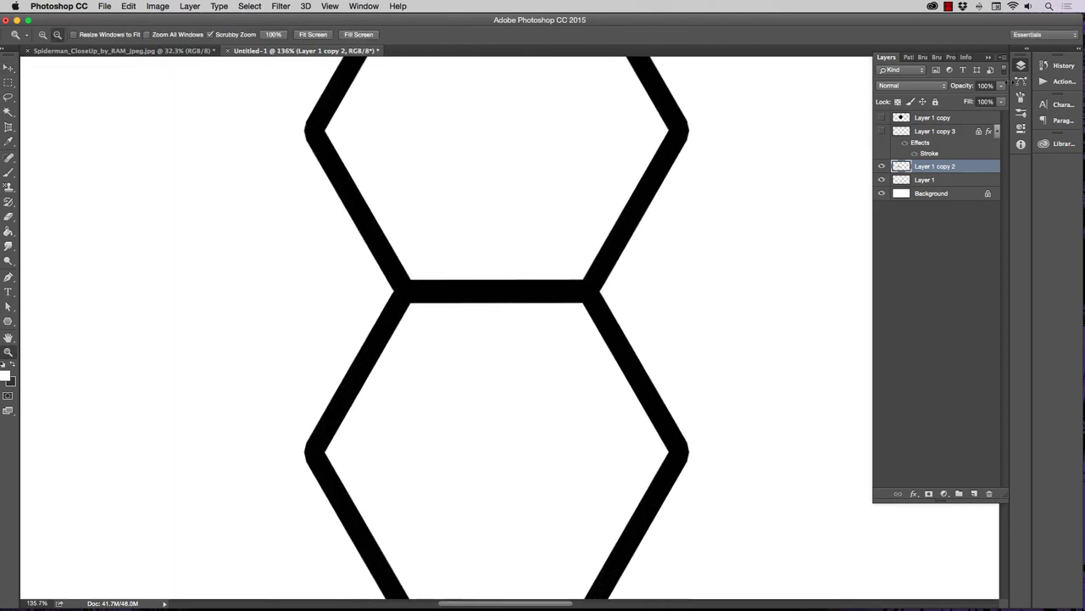
Fade the copy, nudge it flush under the upper pair, restore 100% opacity, and Merge Down.
{"action": "left_click_drag", "start_coordinate": [1002, 88], "coordinate": [979, 97]}
{"action": "scroll", "coordinate": [603, 244], "scroll_direction": "up", "scroll_amount": 1}
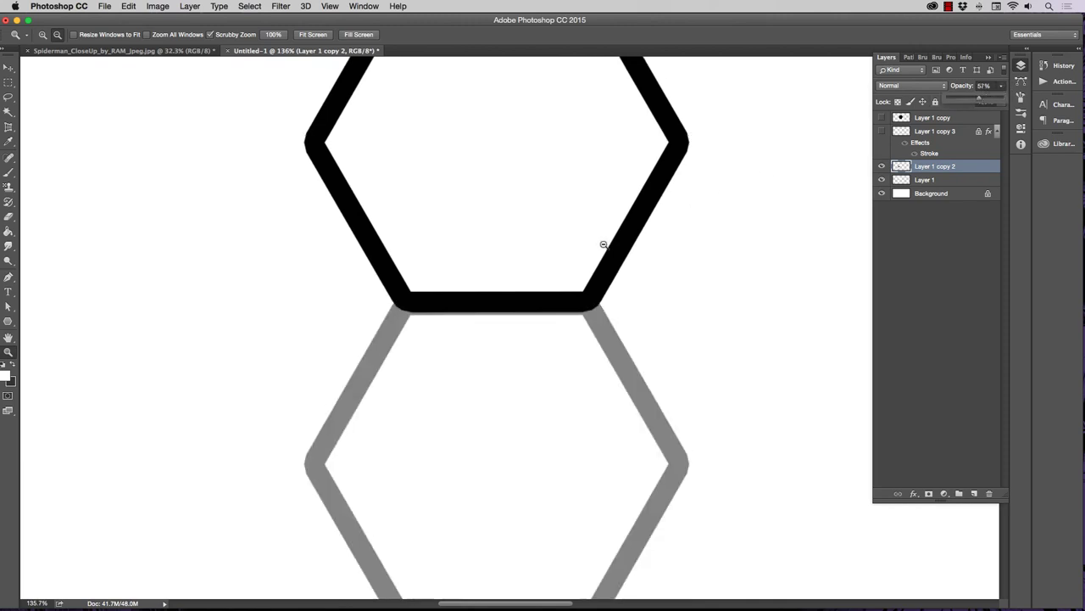
{"action": "scroll", "coordinate": [514, 313], "scroll_direction": "left", "scroll_amount": 2}
{"action": "key", "text": "v"}
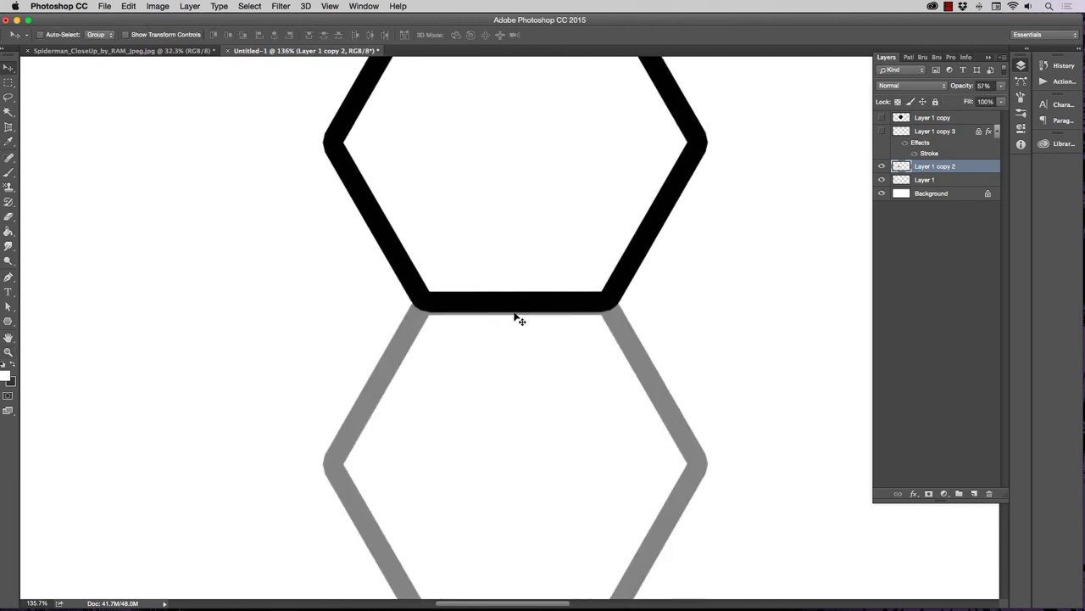
{"action": "left_click_drag", "start_coordinate": [515, 316], "coordinate": [519, 313]}
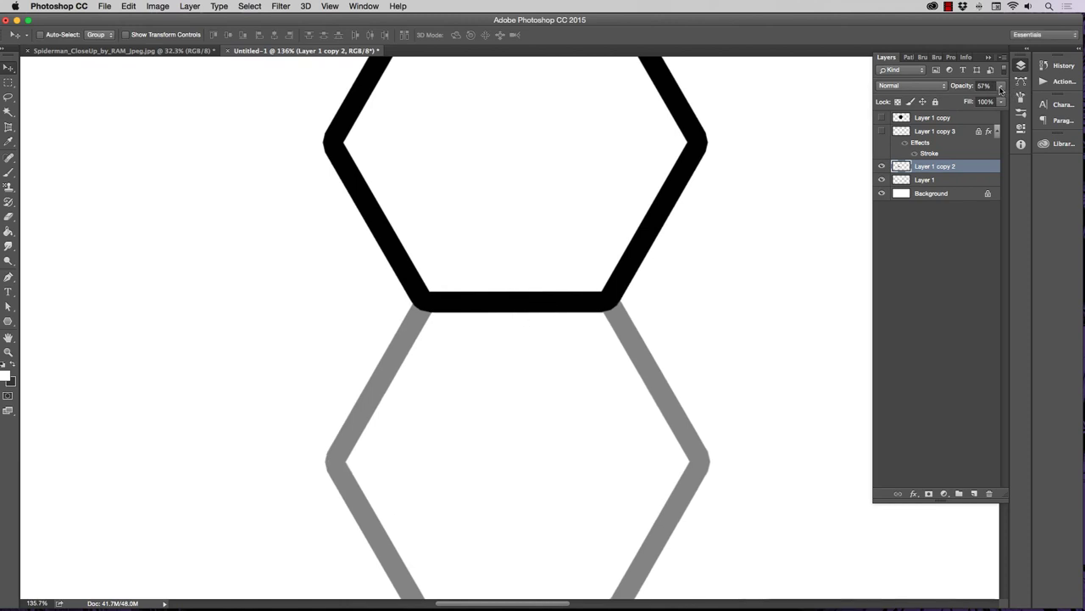
{"action": "left_click", "coordinate": [1002, 86]}
{"action": "left_click_drag", "start_coordinate": [983, 97], "coordinate": [1011, 103]}
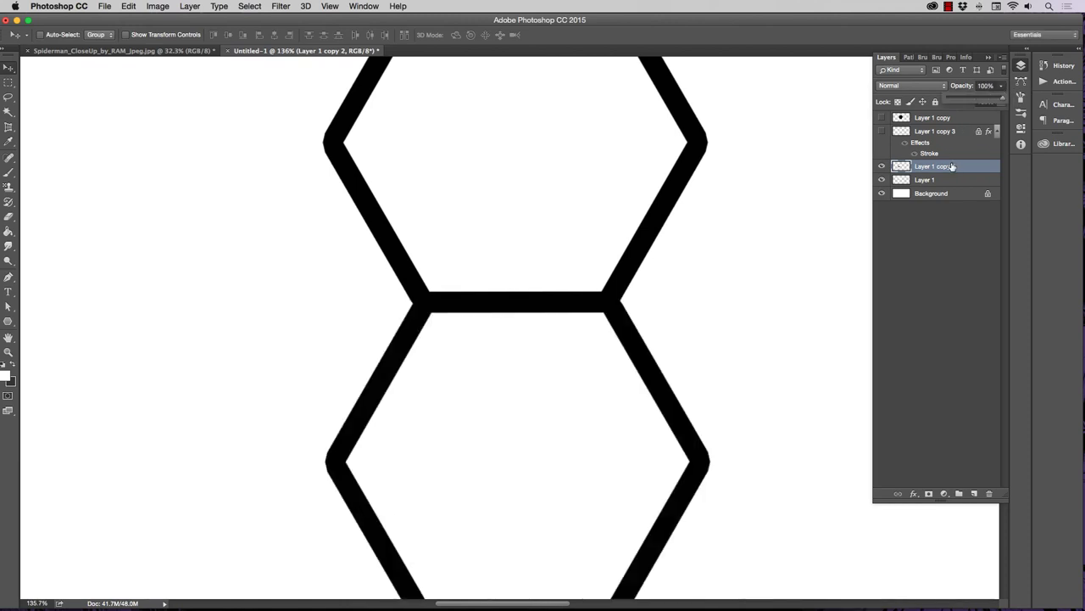
{"action": "key", "text": "super+e"}
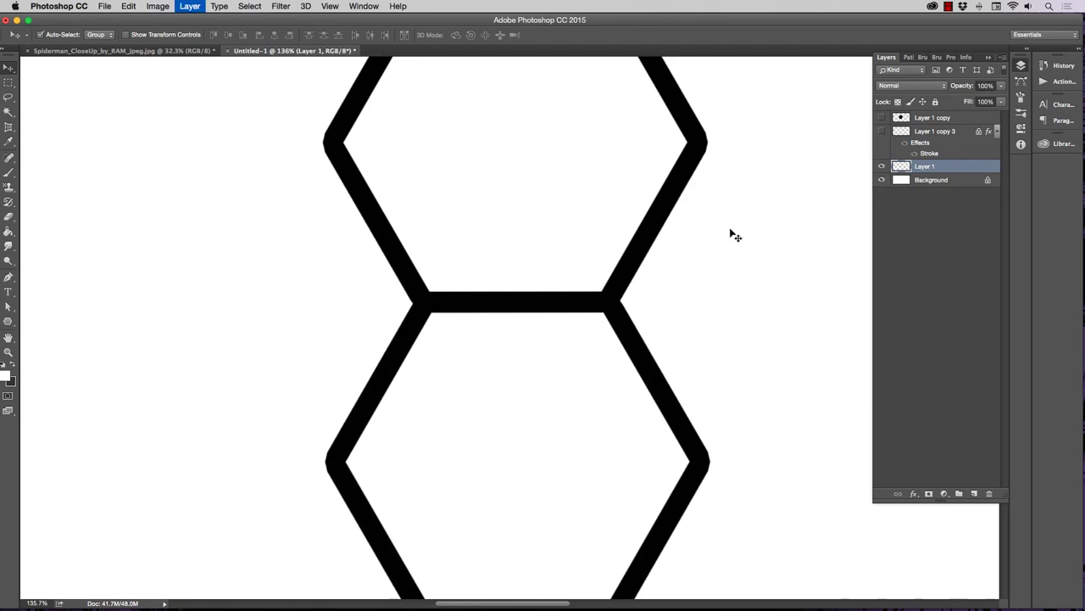
Zoom out and move the four-hexagon stack up and to the right.
{"action": "left_click", "coordinate": [9, 352]}
{"action": "left_click_drag", "start_coordinate": [364, 363], "coordinate": [343, 367]}
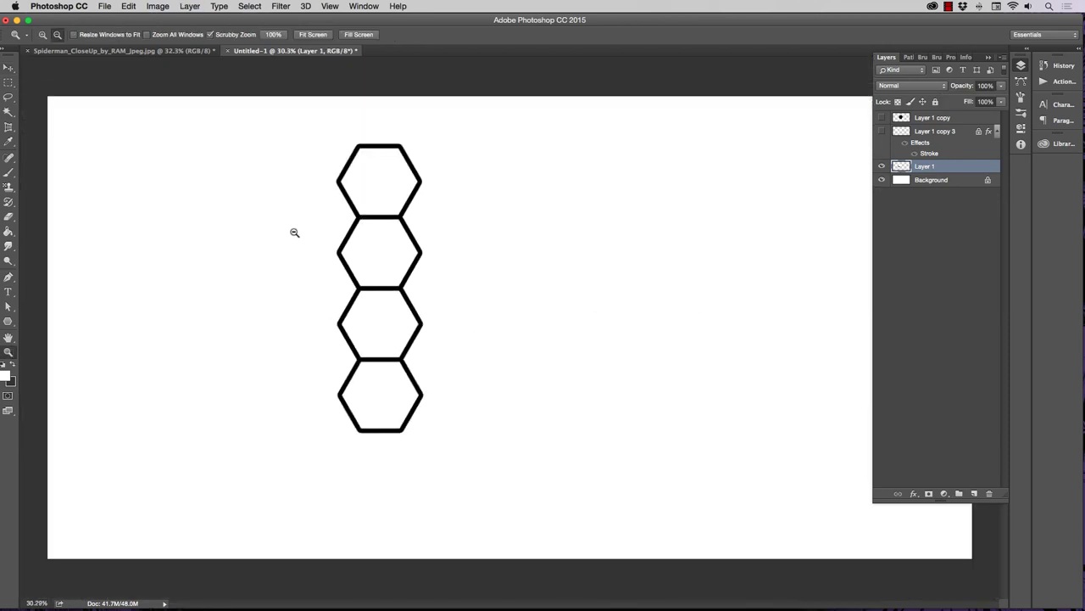
{"action": "left_click", "coordinate": [10, 68]}
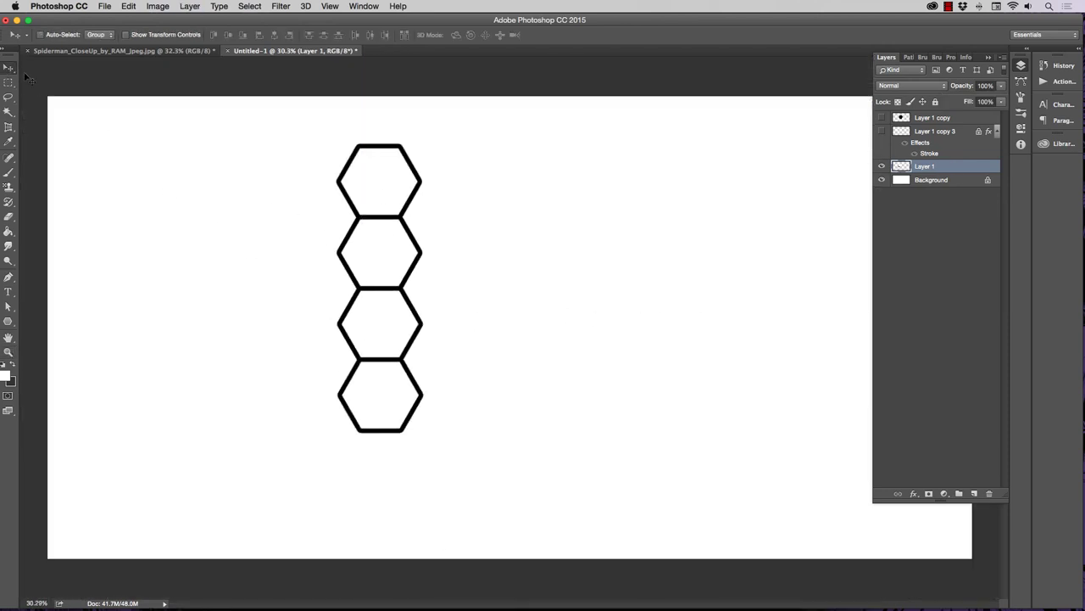
{"action": "left_click_drag", "start_coordinate": [329, 192], "coordinate": [378, 161]}
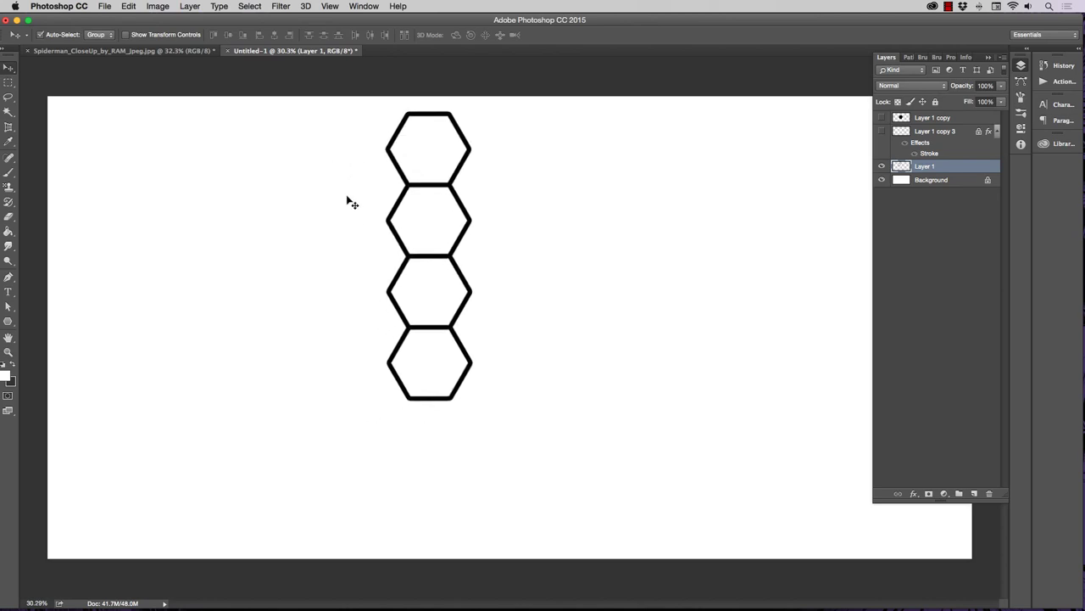
Free Transform the stack down to about 59% and shift it slightly right.
{"action": "key", "text": "super+t"}
{"action": "left_click_drag", "start_coordinate": [473, 399], "coordinate": [436, 281]}
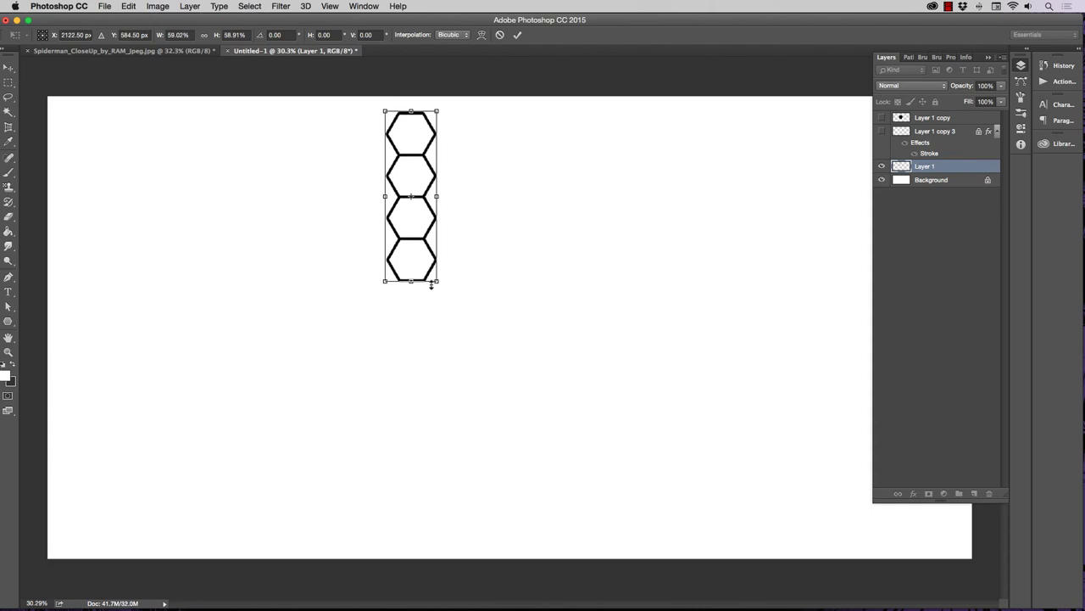
{"action": "key", "text": "Return"}
{"action": "left_click_drag", "start_coordinate": [433, 239], "coordinate": [456, 297]}
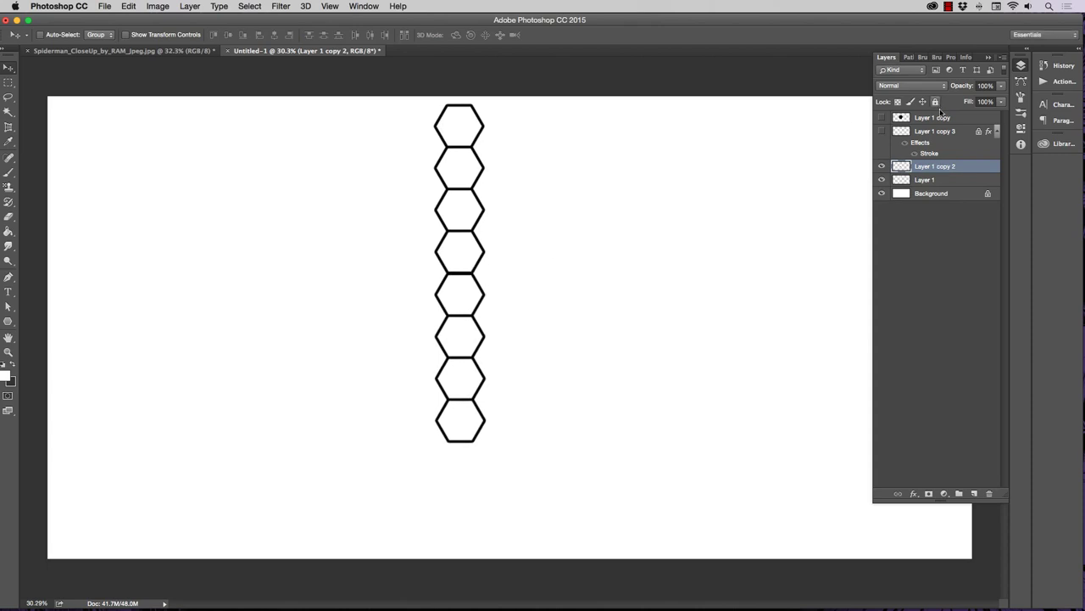
Fade the duplicate column to 49% and nudge it into alignment with the stack above.
{"action": "left_click", "coordinate": [1003, 85]}
{"action": "left_click", "coordinate": [975, 100]}
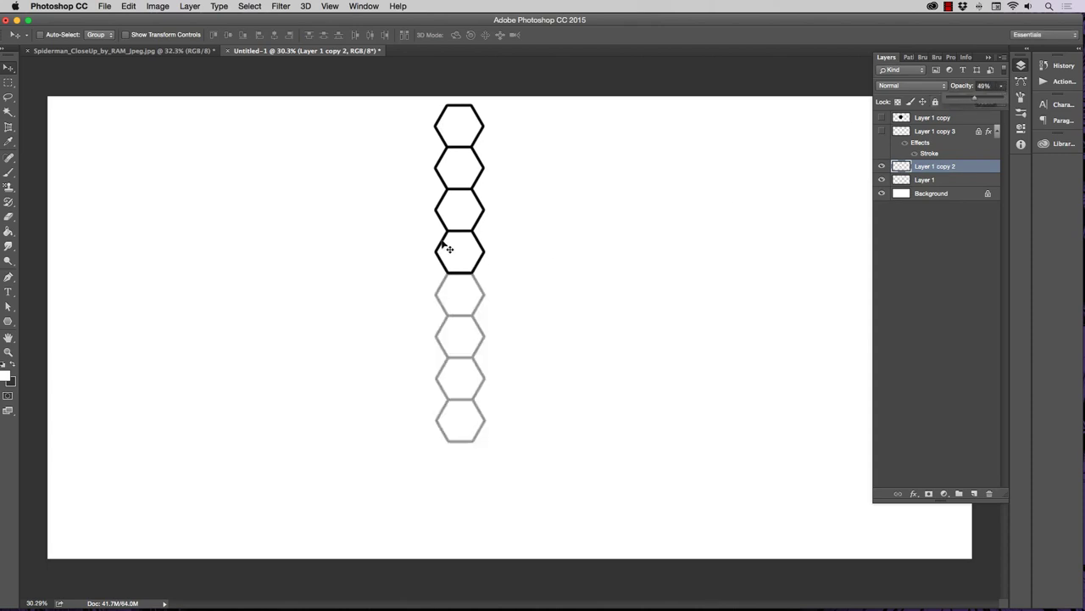
{"action": "left_click", "coordinate": [9, 351]}
{"action": "left_click_drag", "start_coordinate": [459, 265], "coordinate": [541, 268]}
{"action": "left_click", "coordinate": [8, 67]}
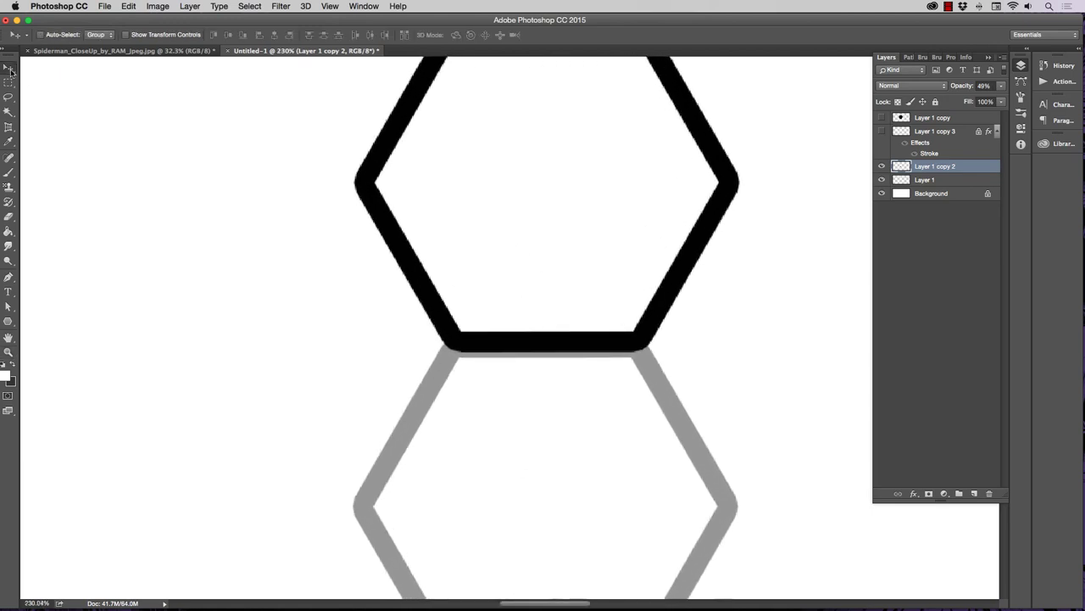
{"action": "left_click_drag", "start_coordinate": [523, 373], "coordinate": [526, 371]}
Restore the copy to 100% opacity, verify alignment, zoom out, and Merge Down into Layer 1.
{"action": "left_click", "coordinate": [1002, 86]}
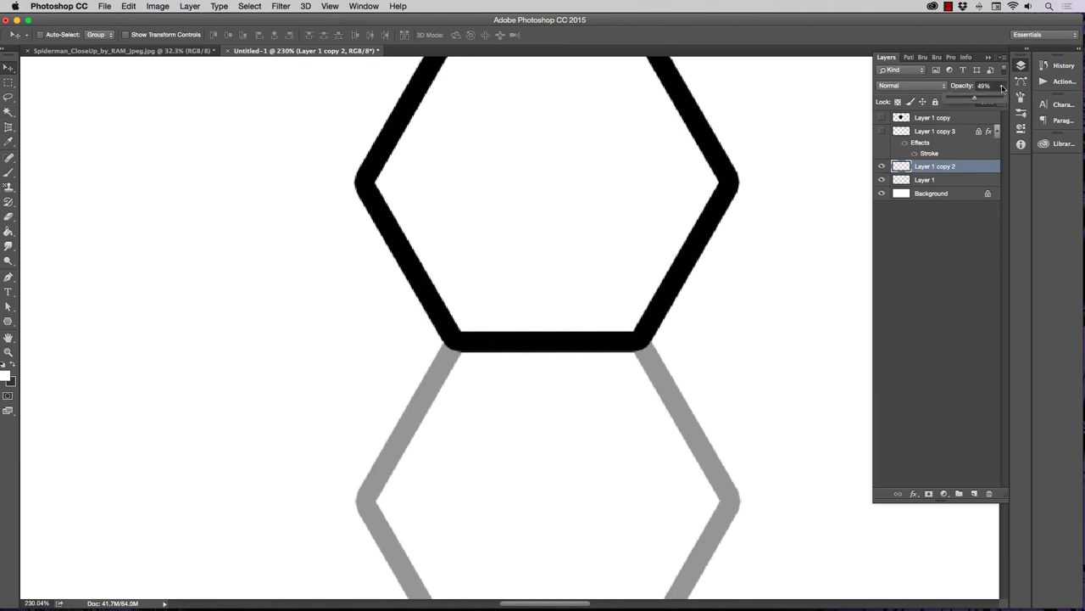
{"action": "left_click_drag", "start_coordinate": [997, 100], "coordinate": [1005, 100]}
{"action": "key", "text": "z"}
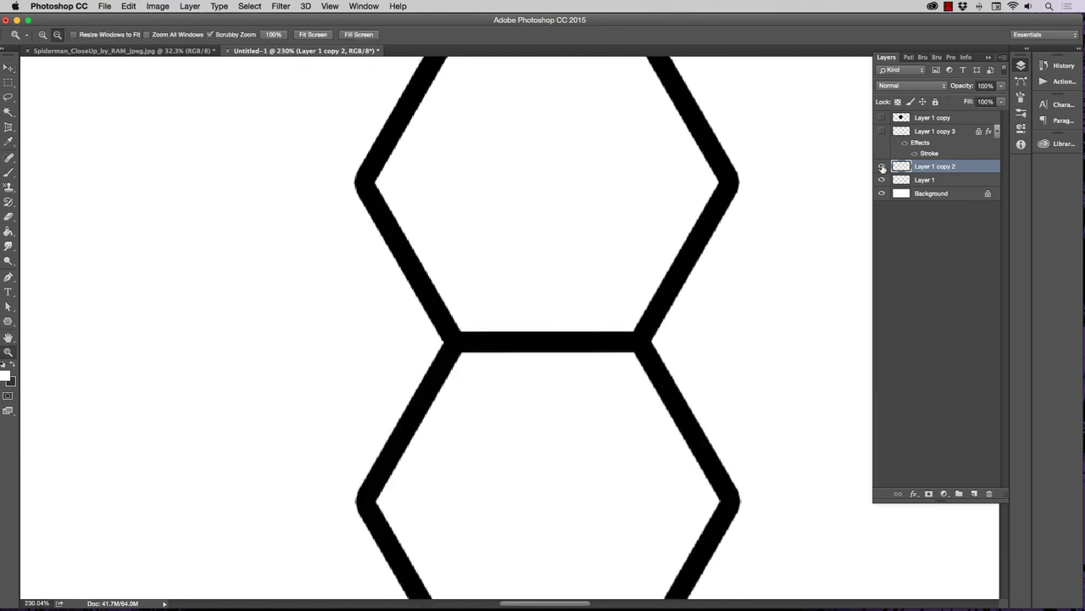
{"action": "left_click", "coordinate": [882, 166]}
{"action": "left_click", "coordinate": [882, 166]}
{"action": "left_click_drag", "start_coordinate": [717, 227], "coordinate": [523, 196]}
{"action": "key", "text": "ctrl+e"}
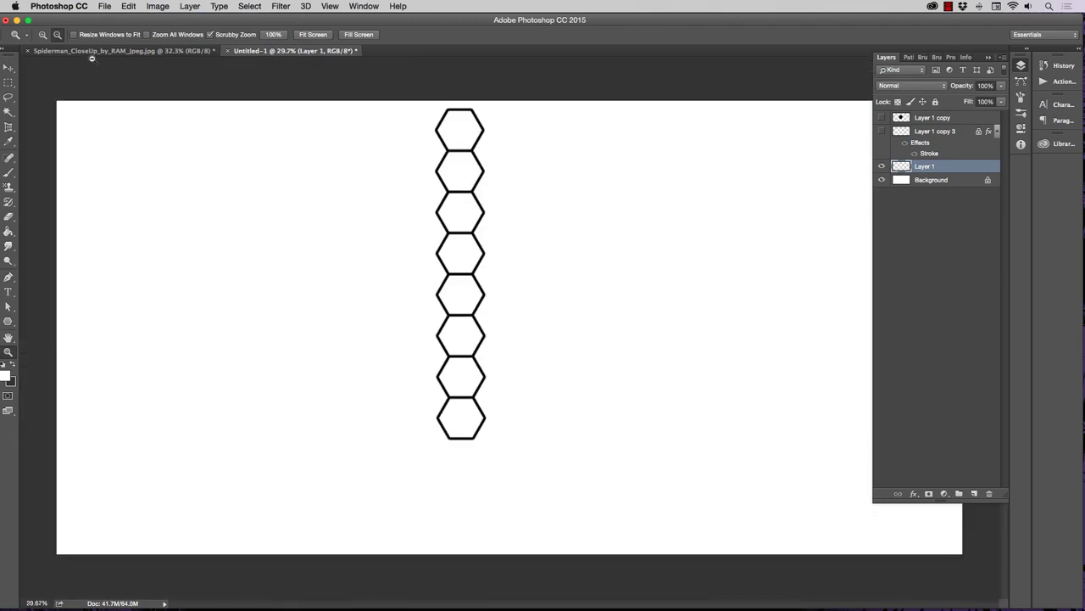
Move the hexagon column right and hide the Layer 1 copy 2 column.
{"action": "left_click", "coordinate": [11, 71]}
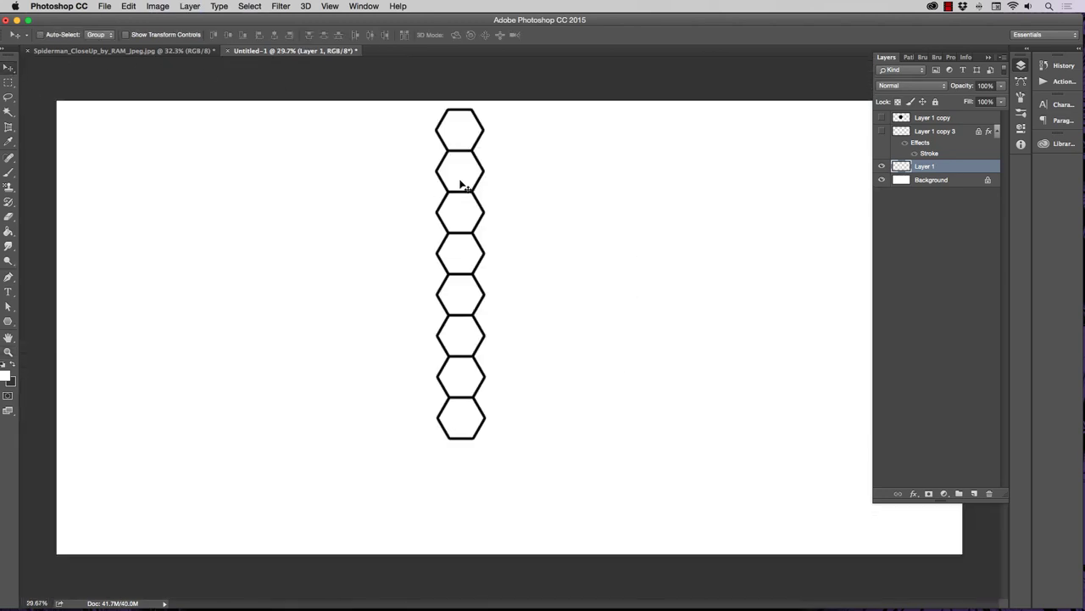
{"action": "mouse_move", "coordinate": [460, 183]}
{"action": "left_mouse_down"}
{"action": "mouse_move", "coordinate": [533, 183]}
{"action": "mouse_move", "coordinate": [510, 184]}
{"action": "mouse_move", "coordinate": [528, 181]}
{"action": "mouse_move", "coordinate": [524, 201]}
{"action": "mouse_move", "coordinate": [468, 186]}
{"action": "left_mouse_up"}
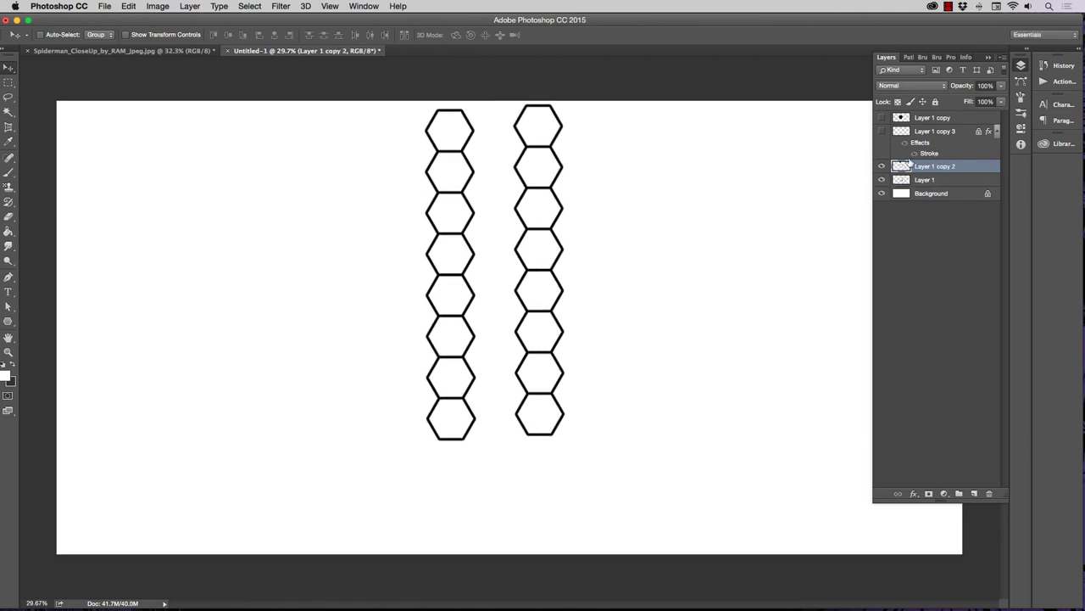
{"action": "left_click", "coordinate": [882, 167]}
Scale the Layer 1 column to about 66% with Free Transform and zoom in on it.
{"action": "left_click", "coordinate": [543, 195]}
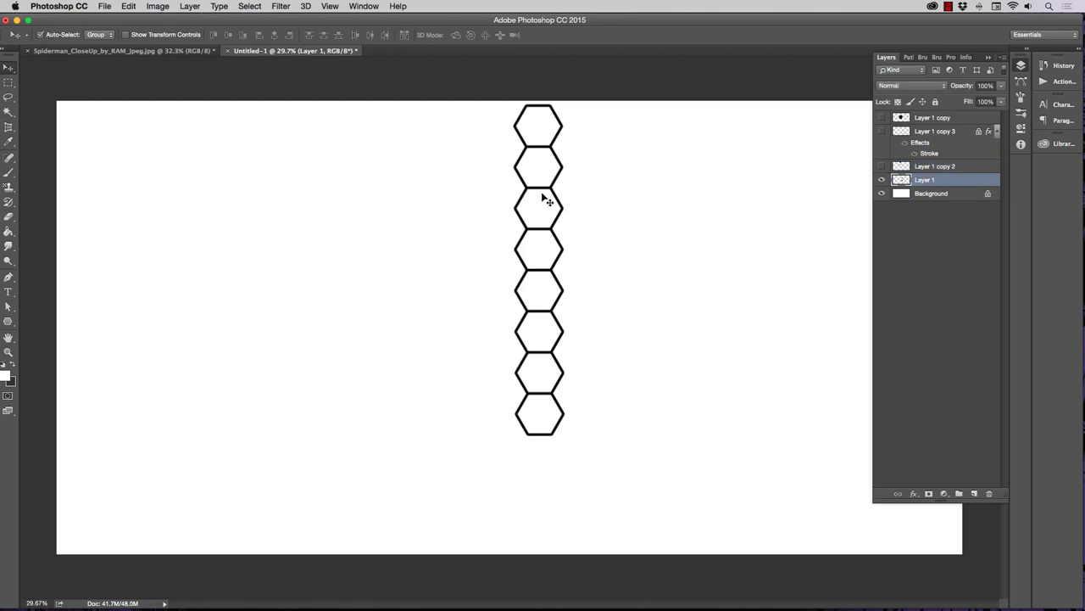
{"action": "key", "text": "super+t"}
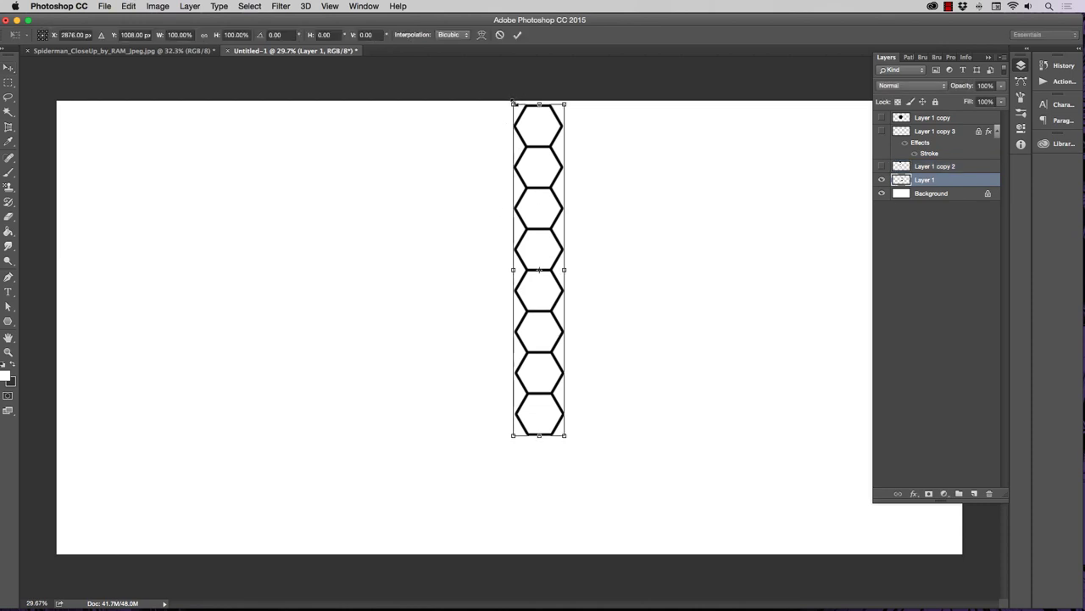
{"action": "left_click_drag", "start_coordinate": [513, 103], "coordinate": [545, 216]}
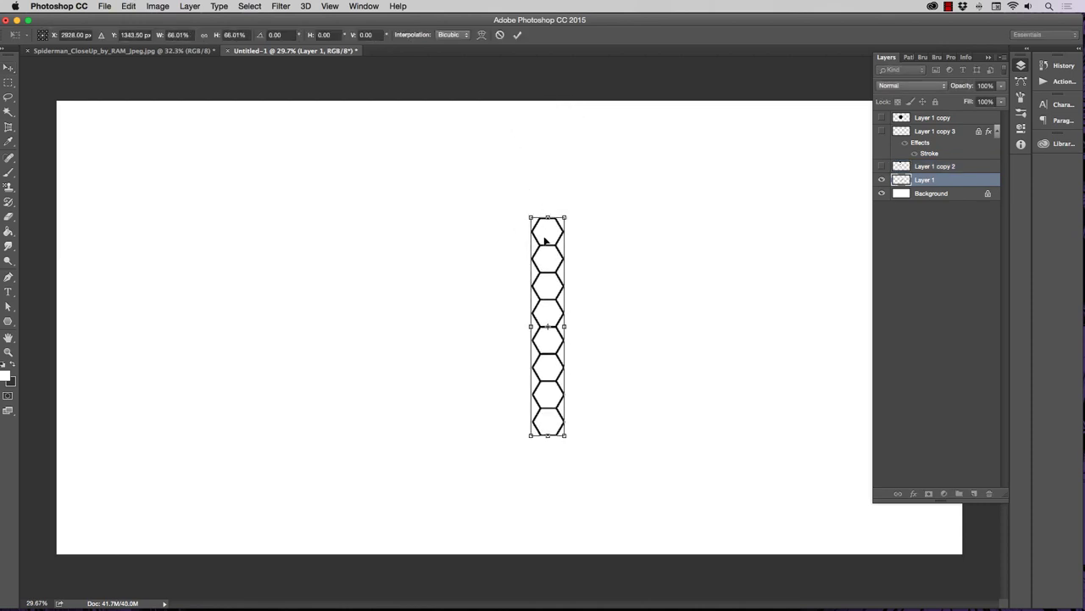
{"action": "key", "text": "Return"}
{"action": "left_click", "coordinate": [8, 351]}
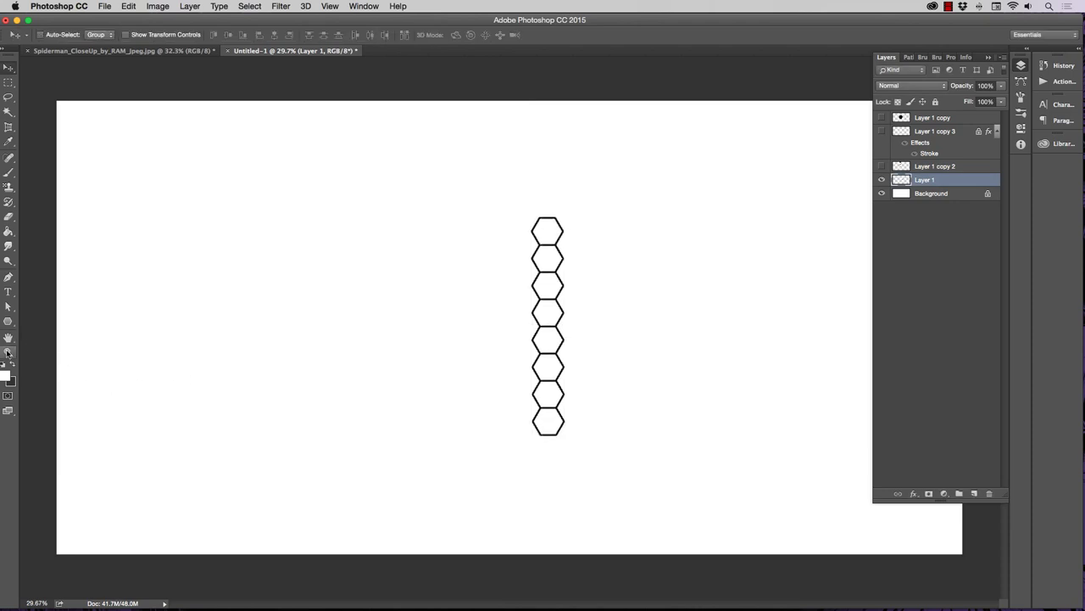
{"action": "left_click_drag", "start_coordinate": [517, 242], "coordinate": [612, 241]}
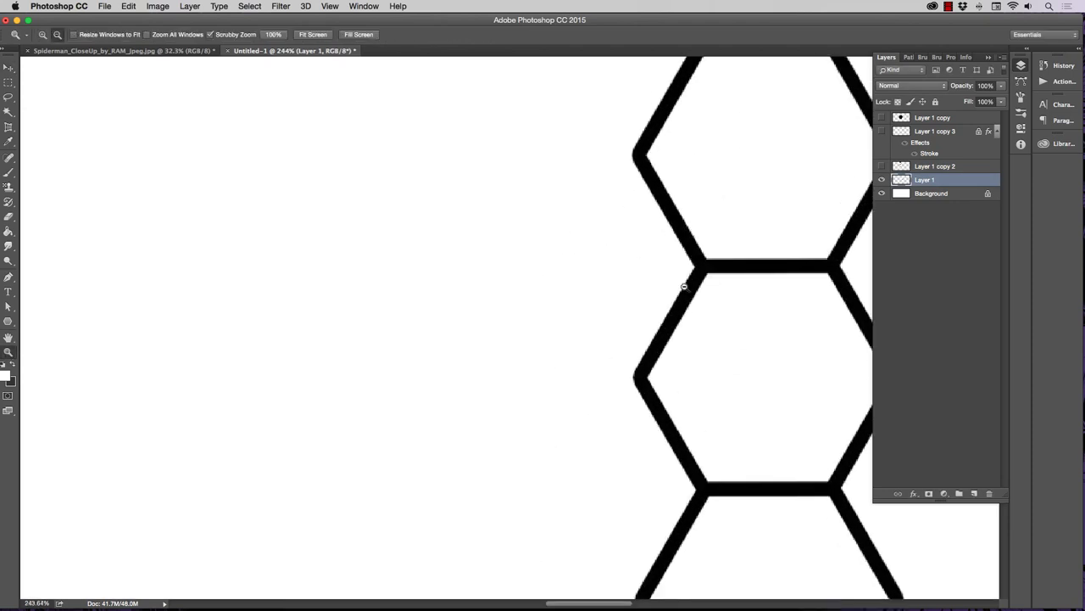
Move the shrunken hexagon column up near the top of the canvas.
{"action": "left_click_drag", "start_coordinate": [691, 279], "coordinate": [571, 285]}
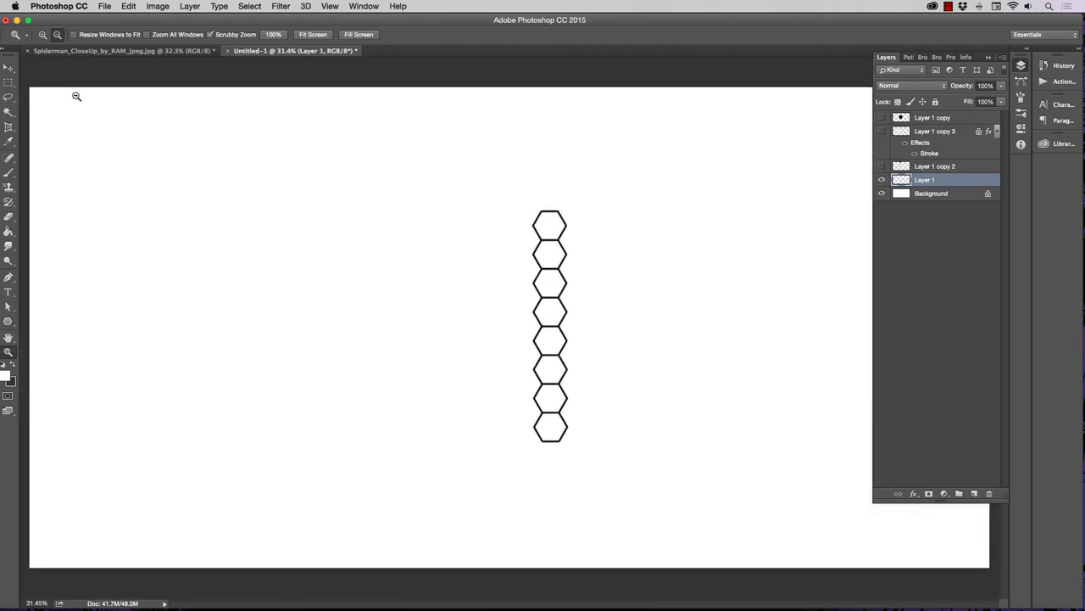
{"action": "left_click", "coordinate": [9, 68]}
{"action": "left_click_drag", "start_coordinate": [547, 321], "coordinate": [676, 288]}
Align the duplicate column beneath the original at 52% opacity, then restore it to 100%.
{"action": "left_click", "coordinate": [7, 350]}
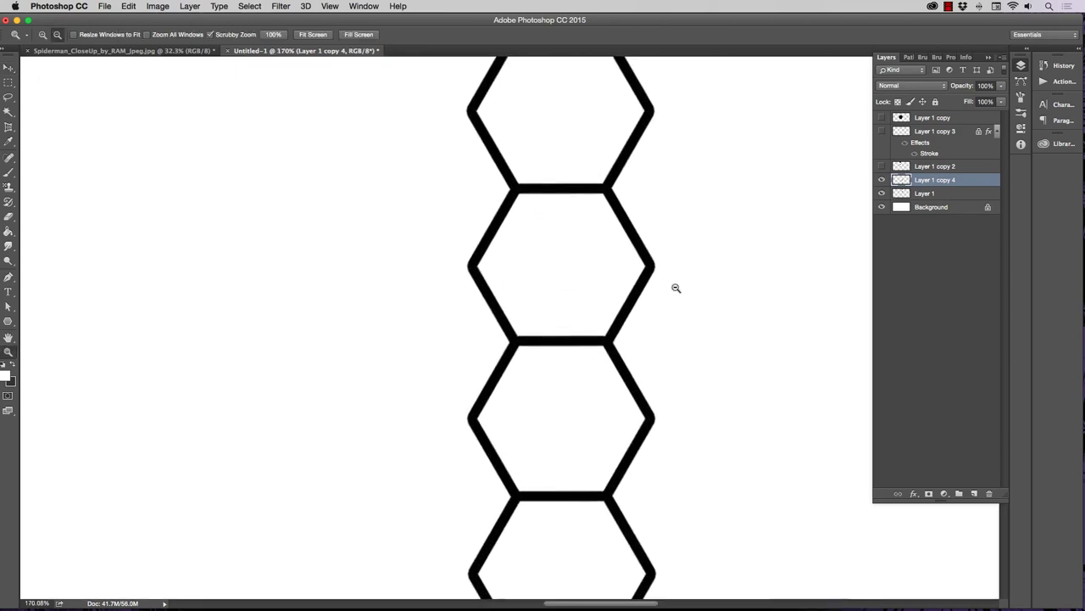
{"action": "left_click", "coordinate": [1003, 85]}
{"action": "left_click_drag", "start_coordinate": [1000, 98], "coordinate": [976, 98]}
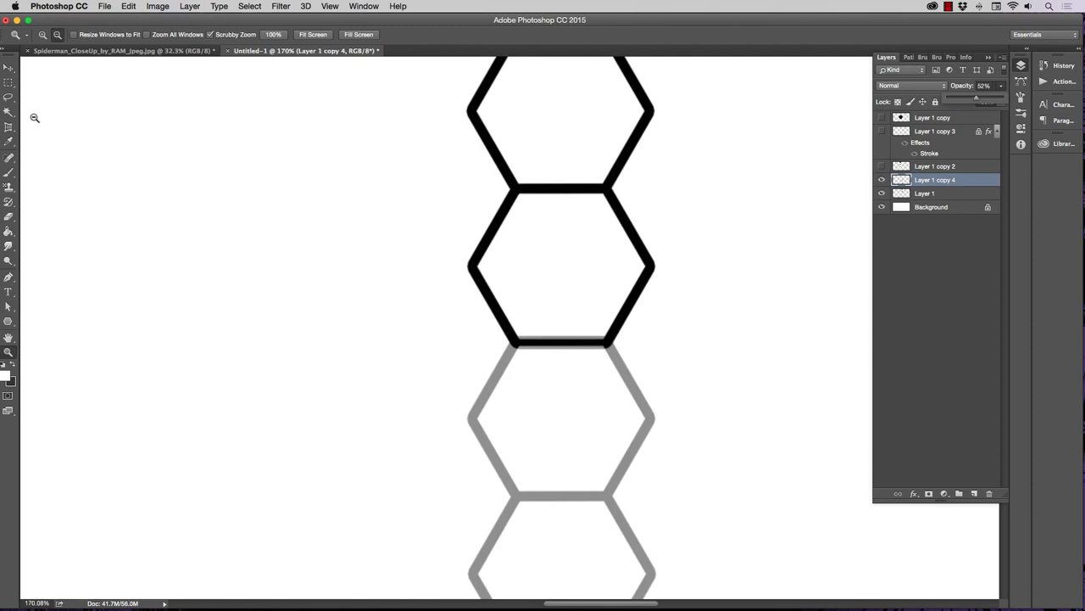
{"action": "left_click", "coordinate": [8, 67]}
{"action": "left_click_drag", "start_coordinate": [528, 354], "coordinate": [527, 352]}
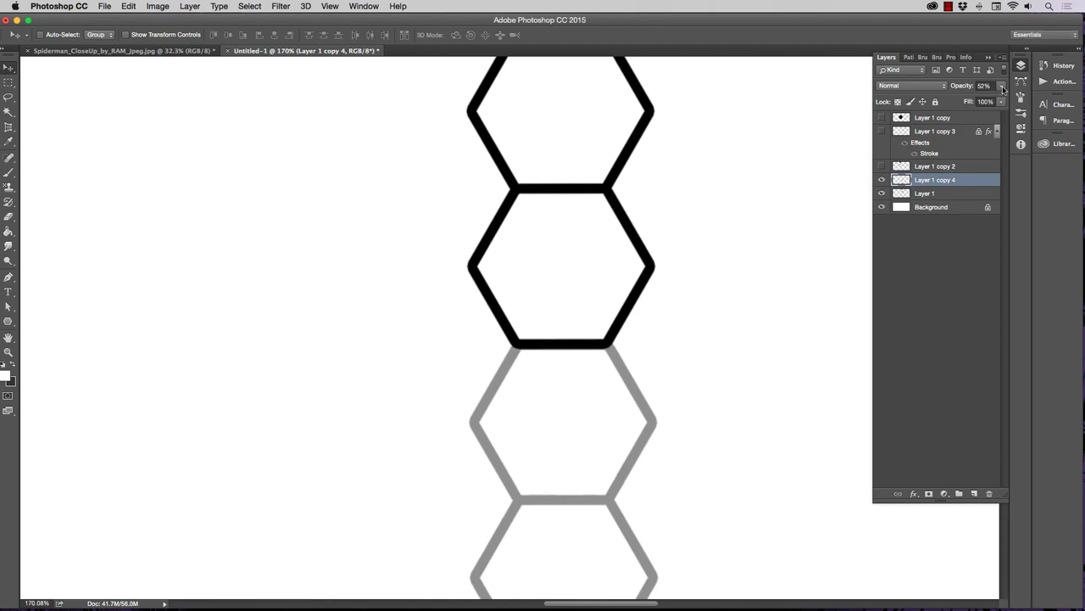
{"action": "left_click_drag", "start_coordinate": [1001, 86], "coordinate": [1036, 105]}
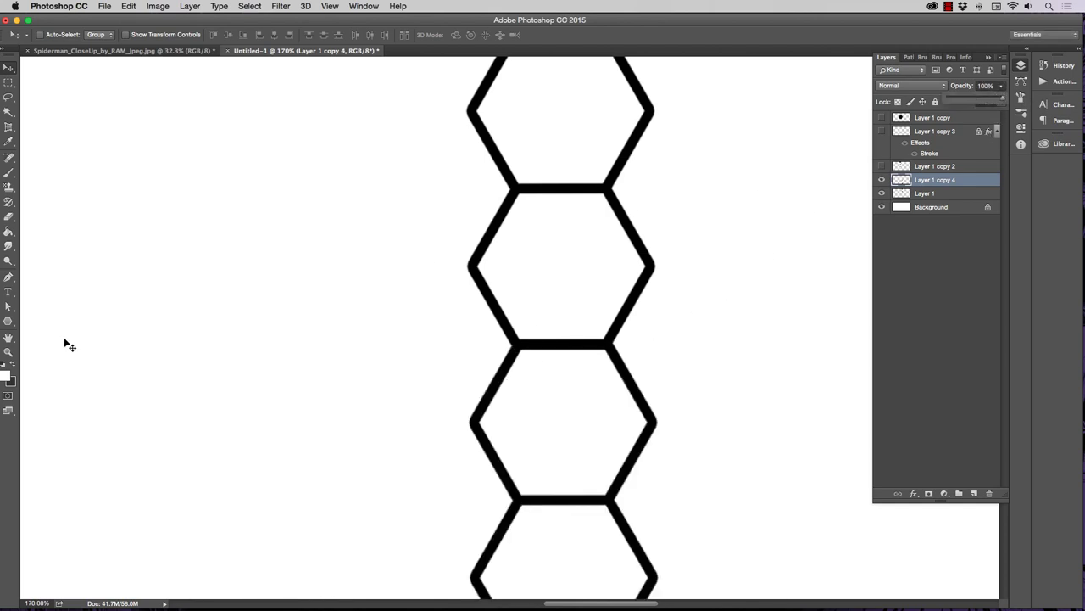
{"action": "left_click", "coordinate": [8, 351]}
{"action": "left_click", "coordinate": [502, 367], "text": "alt"}
{"action": "left_click_drag", "start_coordinate": [502, 366], "coordinate": [473, 362]}
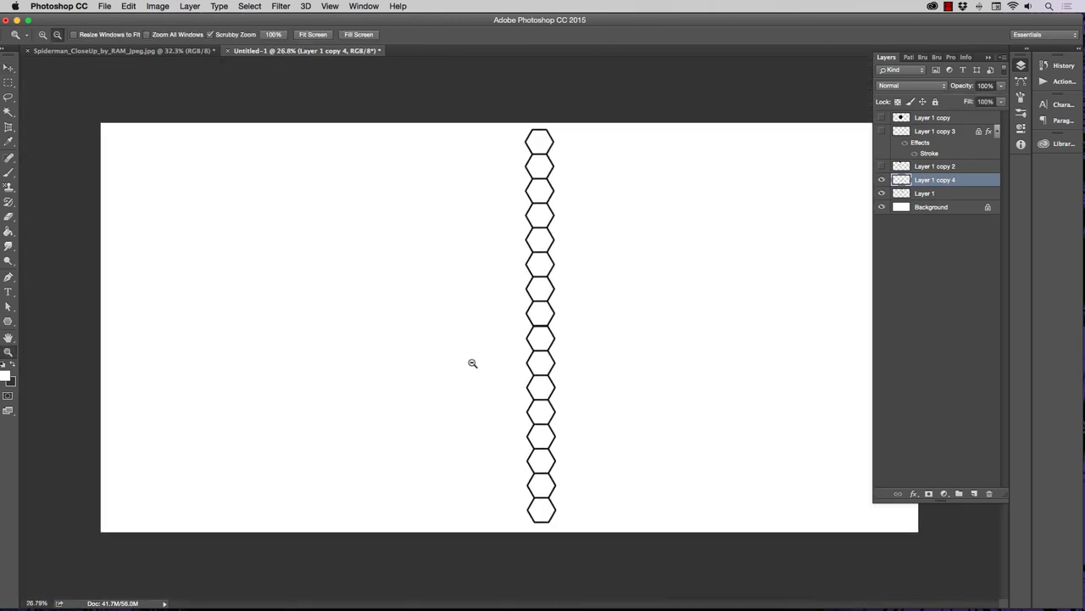
Merge the copy down and slide a second column alongside to interlock with the first.
{"action": "key", "text": "super+e"}
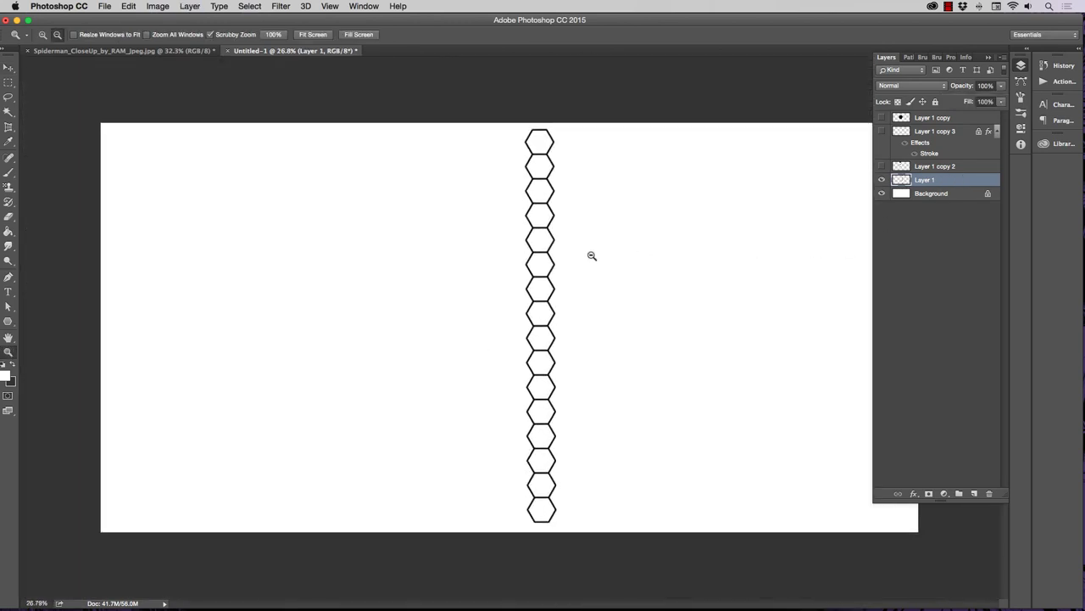
{"action": "key", "text": "v"}
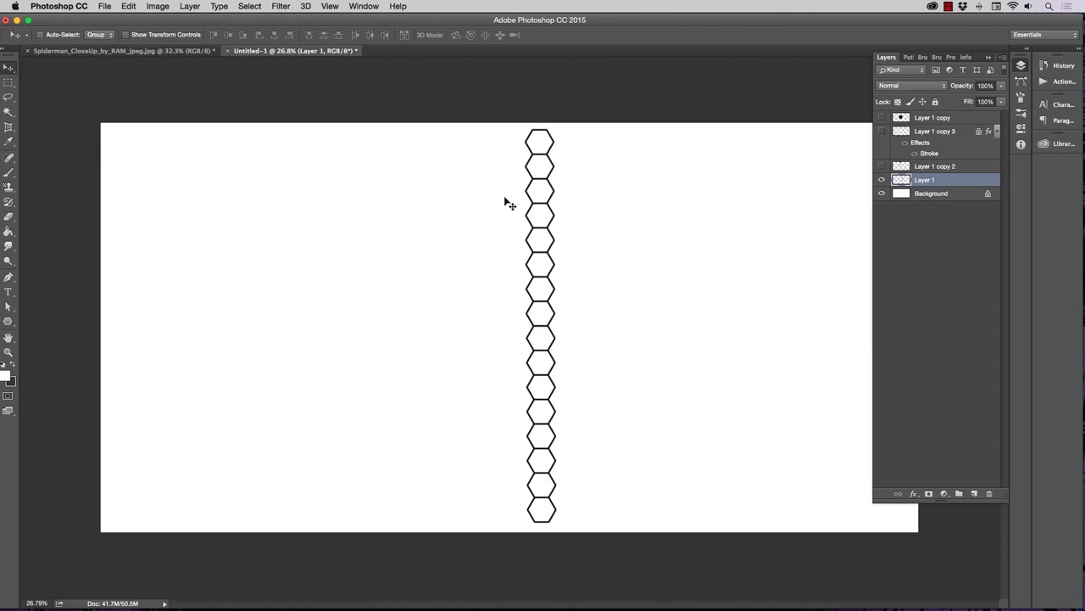
{"action": "left_click_drag", "start_coordinate": [504, 201], "coordinate": [572, 207]}
{"action": "left_click_drag", "start_coordinate": [580, 219], "coordinate": [585, 215]}
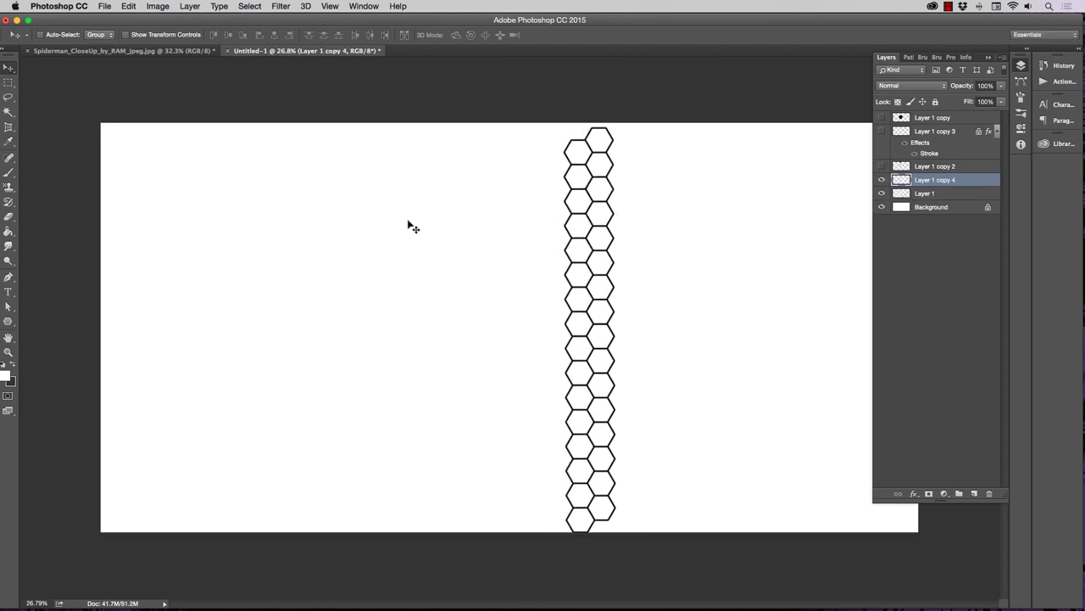
Check the second column at reduced opacity, nudge it into alignment, restore 100% and merge down.
{"action": "left_click", "coordinate": [8, 351]}
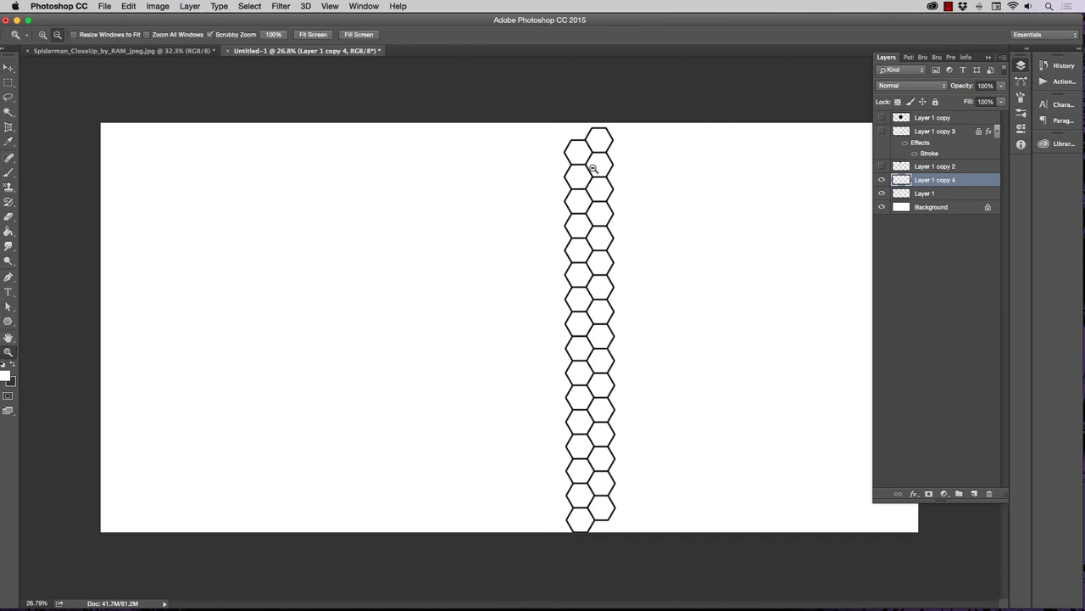
{"action": "left_click_drag", "start_coordinate": [594, 167], "coordinate": [634, 185]}
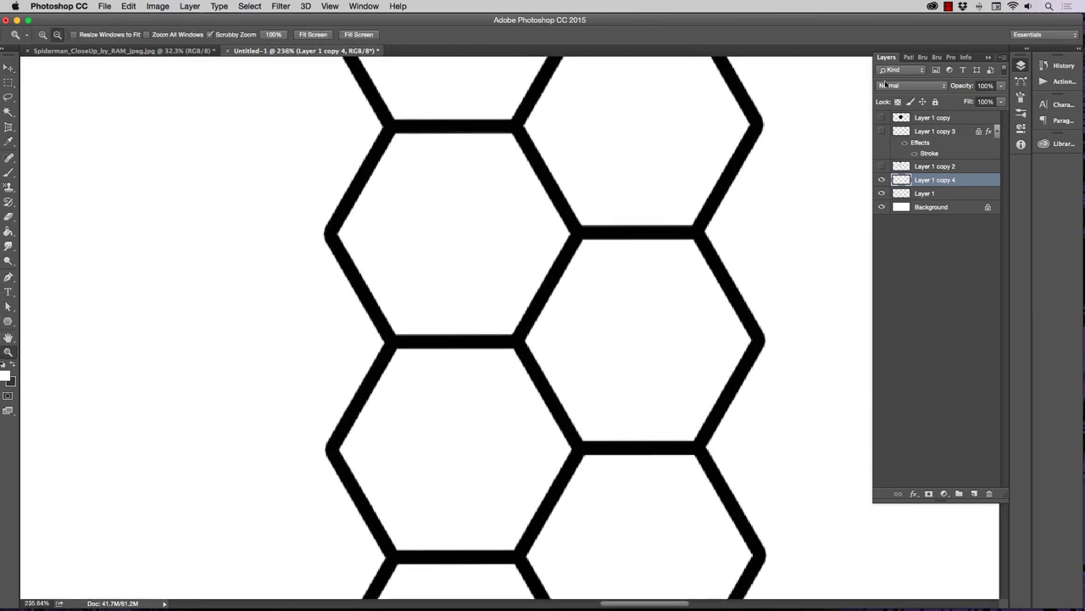
{"action": "left_click", "coordinate": [1001, 86]}
{"action": "left_click_drag", "start_coordinate": [1001, 97], "coordinate": [981, 97]}
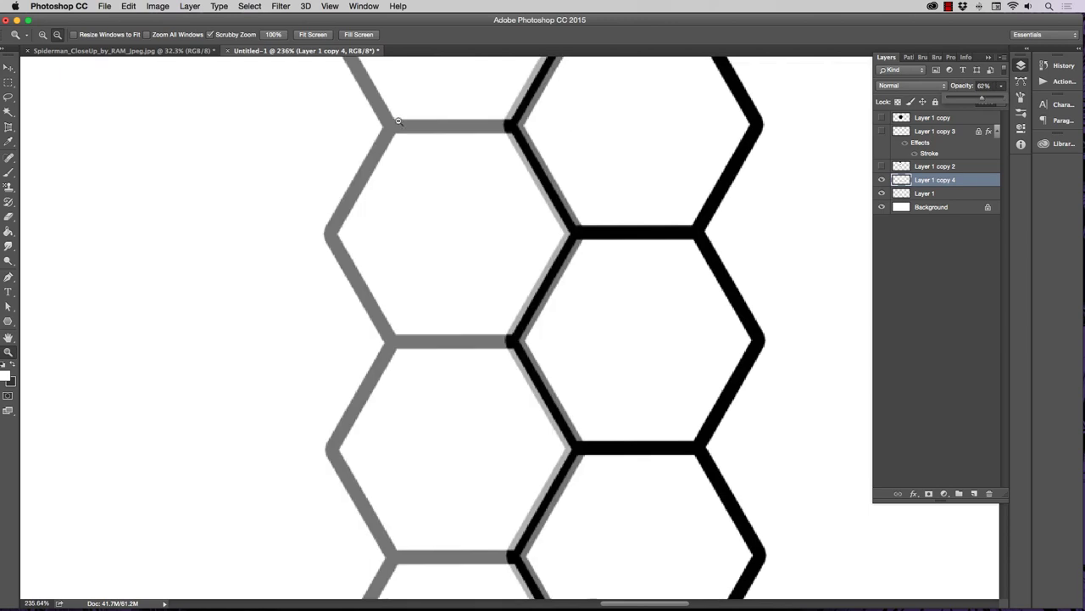
{"action": "left_click", "coordinate": [8, 67]}
{"action": "key", "text": "Left"}
{"action": "key", "text": "Left"}
{"action": "key", "text": "Left"}
{"action": "key", "text": "Left"}
{"action": "key", "text": "Left"}
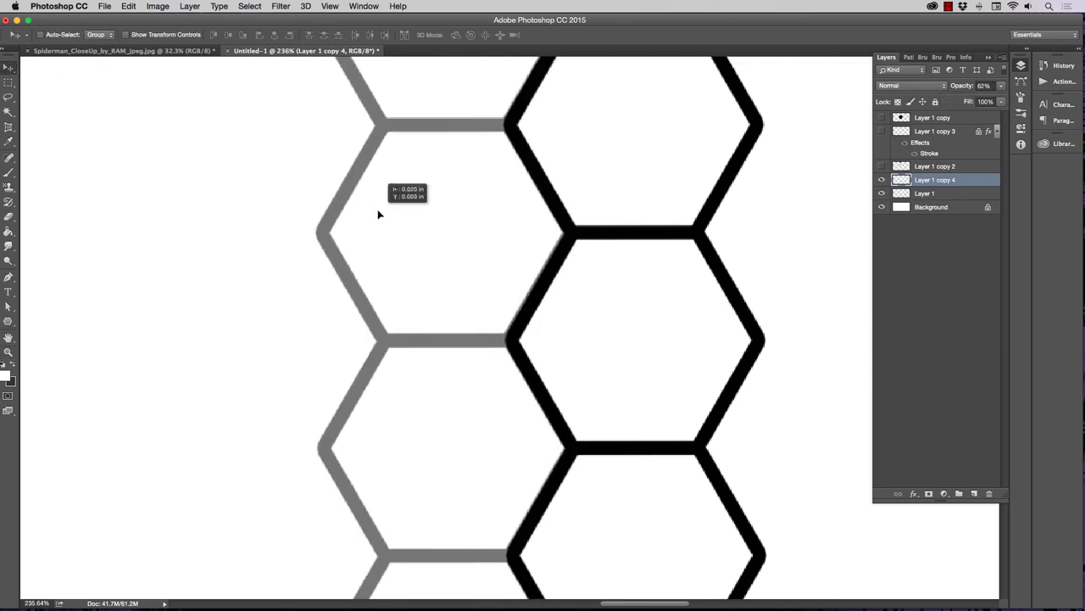
{"action": "key", "text": "Right"}
{"action": "key", "text": "Right"}
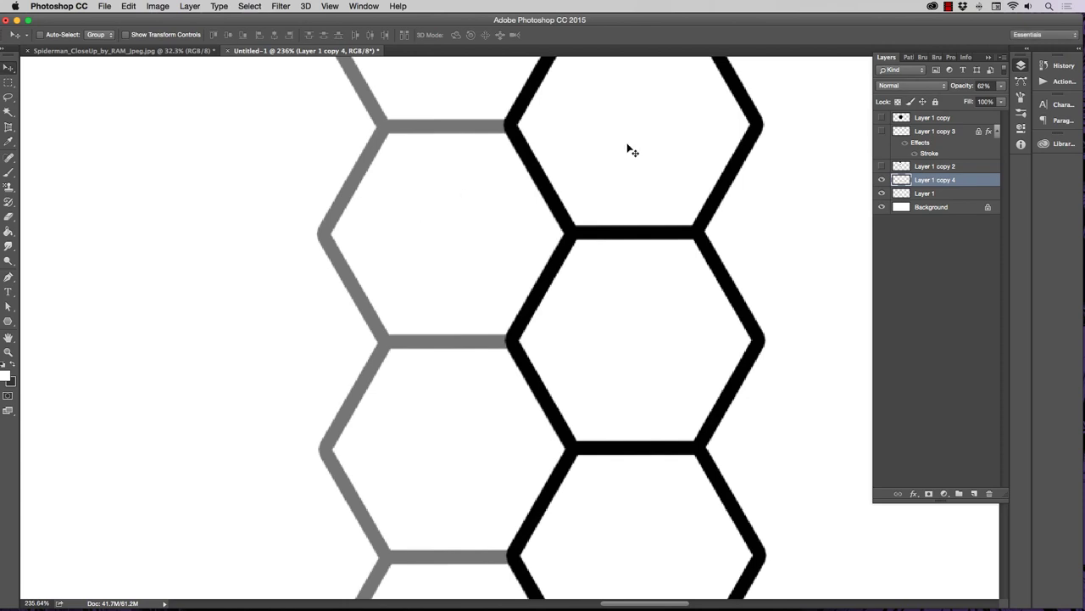
{"action": "left_click_drag", "start_coordinate": [1001, 88], "coordinate": [1029, 99]}
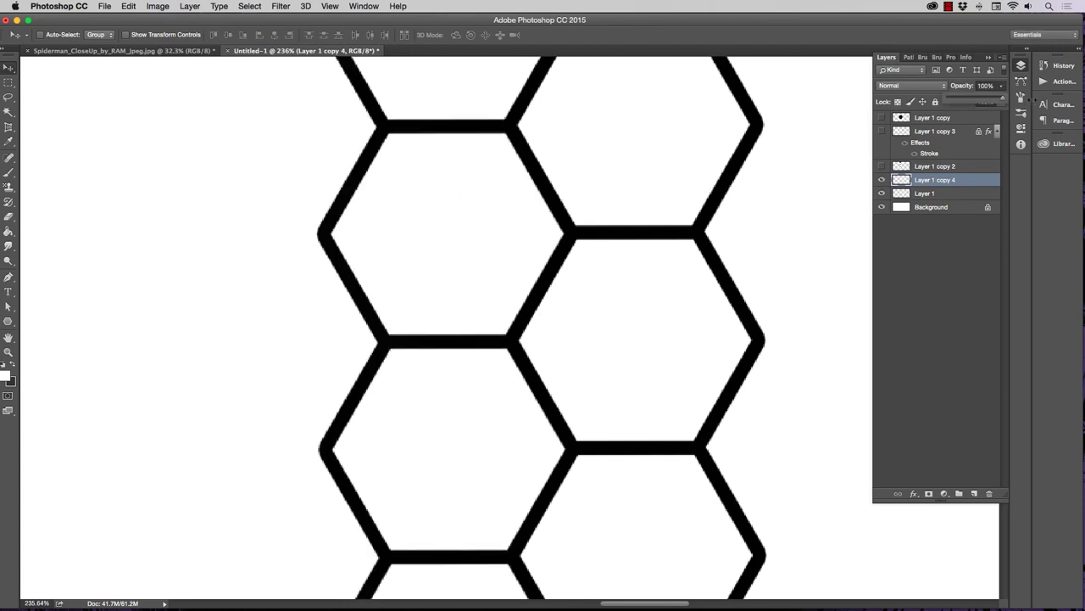
{"action": "key", "text": "super+e"}
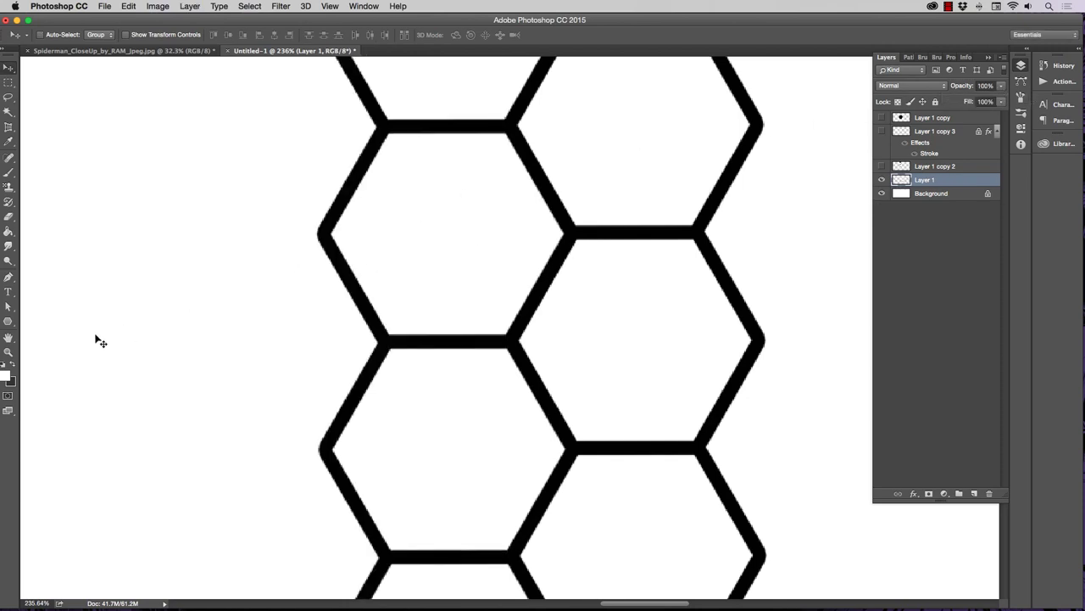
Duplicate the two-column hexagon strip and place the copy left of the original.
{"action": "left_click", "coordinate": [8, 351]}
{"action": "left_click_drag", "start_coordinate": [464, 347], "coordinate": [422, 347]}
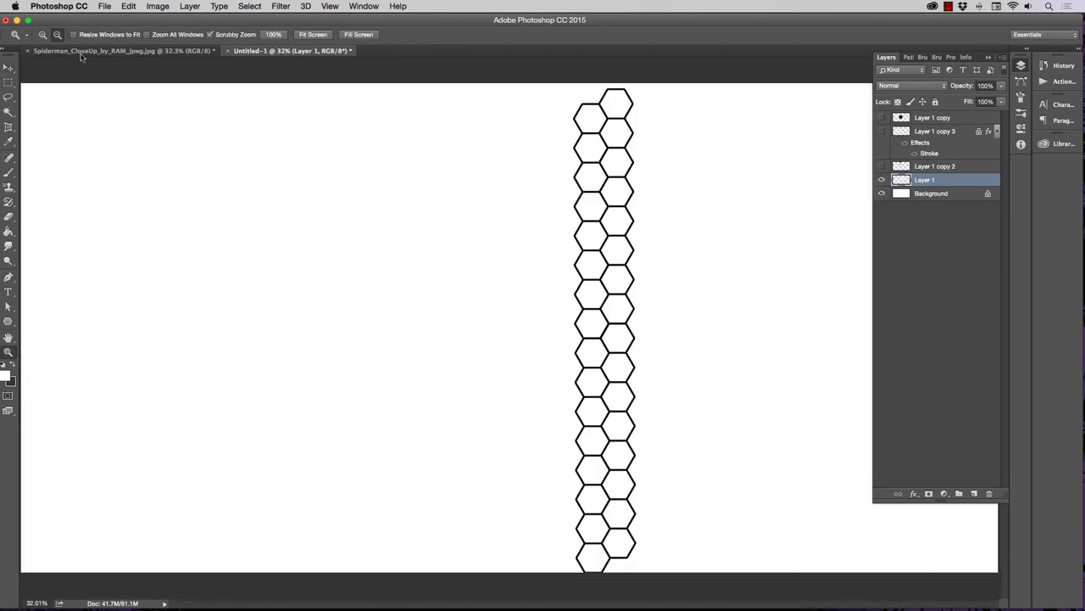
{"action": "left_click", "coordinate": [9, 67]}
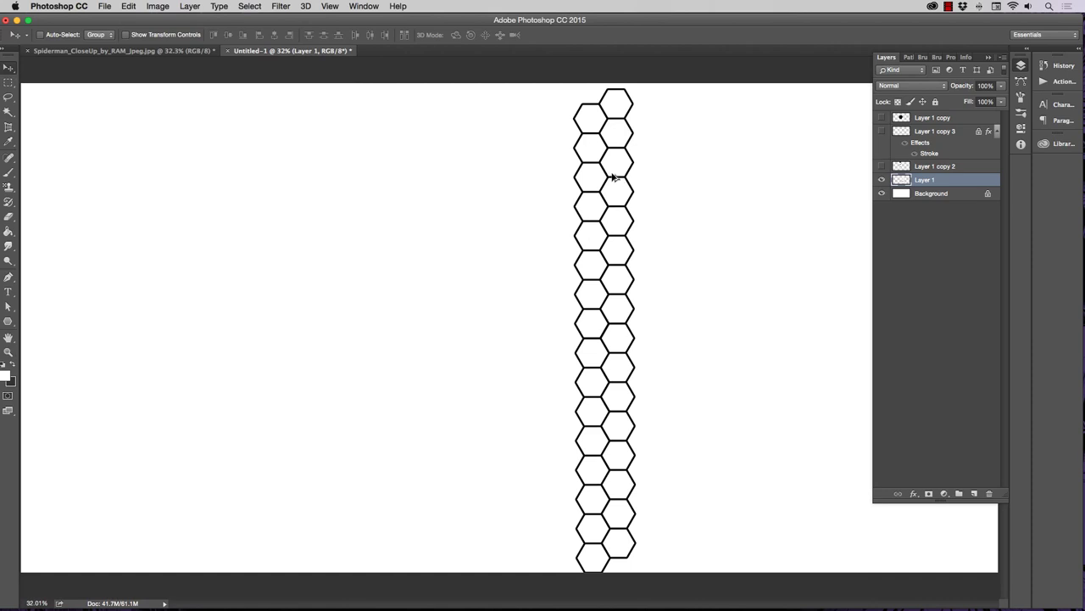
{"action": "left_click_drag", "start_coordinate": [612, 175], "coordinate": [560, 176]}
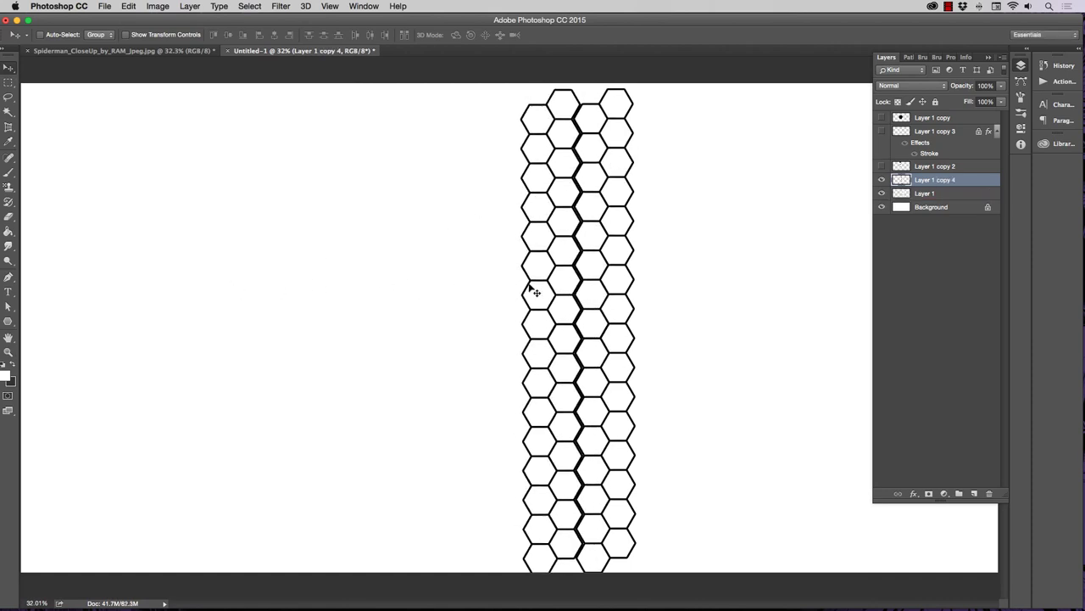
{"action": "mouse_move", "coordinate": [534, 291]}
{"action": "left_mouse_down"}
{"action": "mouse_move", "coordinate": [514, 287]}
{"action": "mouse_move", "coordinate": [519, 276]}
{"action": "mouse_move", "coordinate": [505, 288]}
{"action": "mouse_move", "coordinate": [527, 298]}
{"action": "left_mouse_up"}
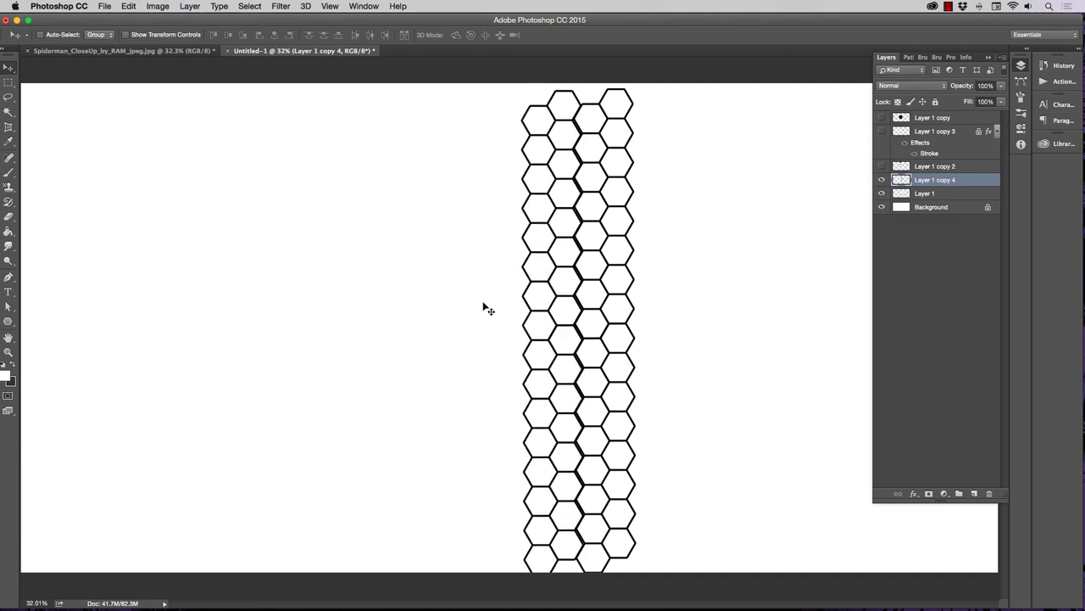
Align the copied strip at 57% opacity with three single-pixel nudges down, then restore 100%.
{"action": "left_click", "coordinate": [9, 352]}
{"action": "left_click", "coordinate": [584, 275]}
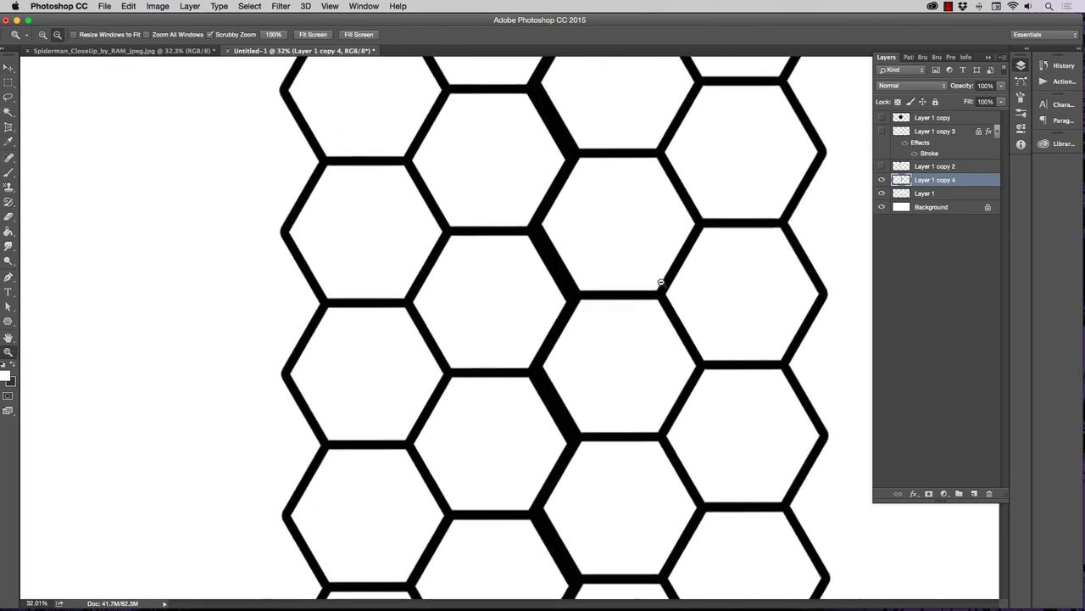
{"action": "left_click", "coordinate": [1001, 86]}
{"action": "left_click", "coordinate": [979, 100]}
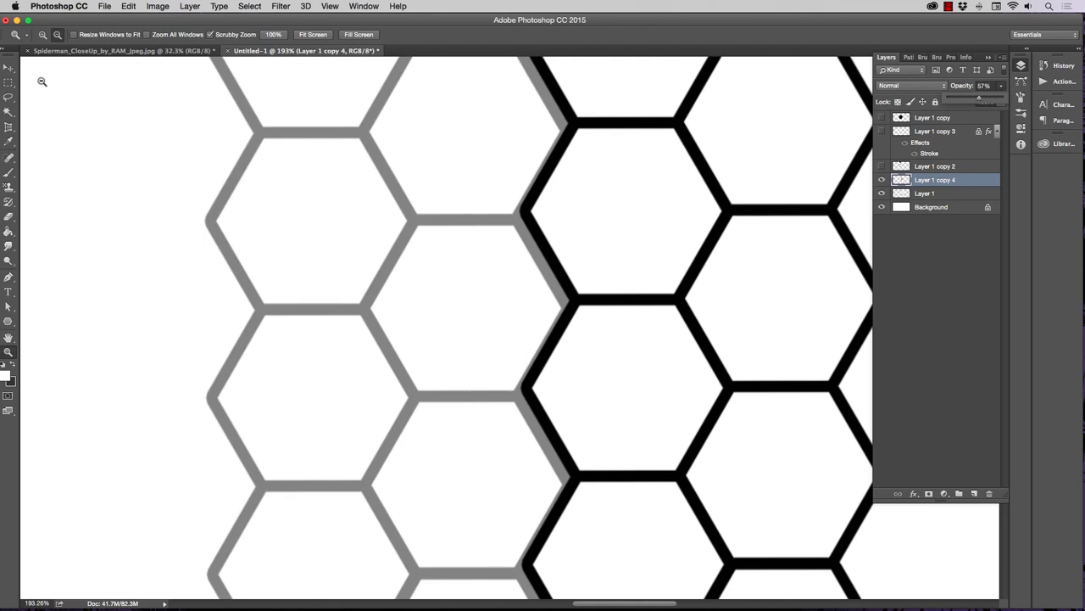
{"action": "left_click", "coordinate": [9, 67]}
{"action": "left_click_drag", "start_coordinate": [427, 243], "coordinate": [436, 235]}
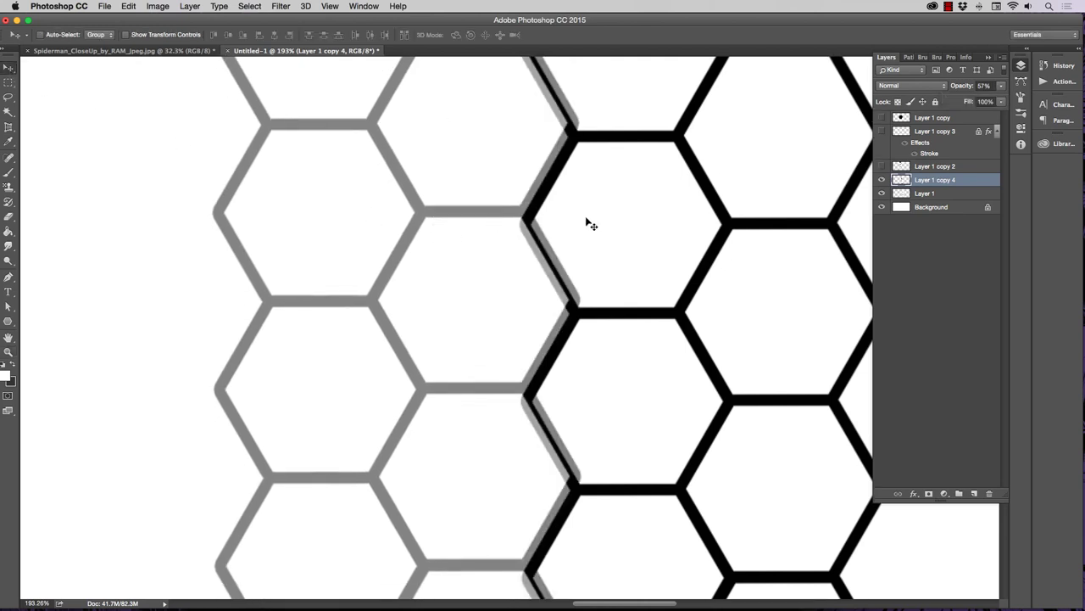
{"action": "key", "text": "Down"}
{"action": "key", "text": "Down"}
{"action": "key", "text": "Down"}
{"action": "key", "text": "Down"}
{"action": "key", "text": "Down"}
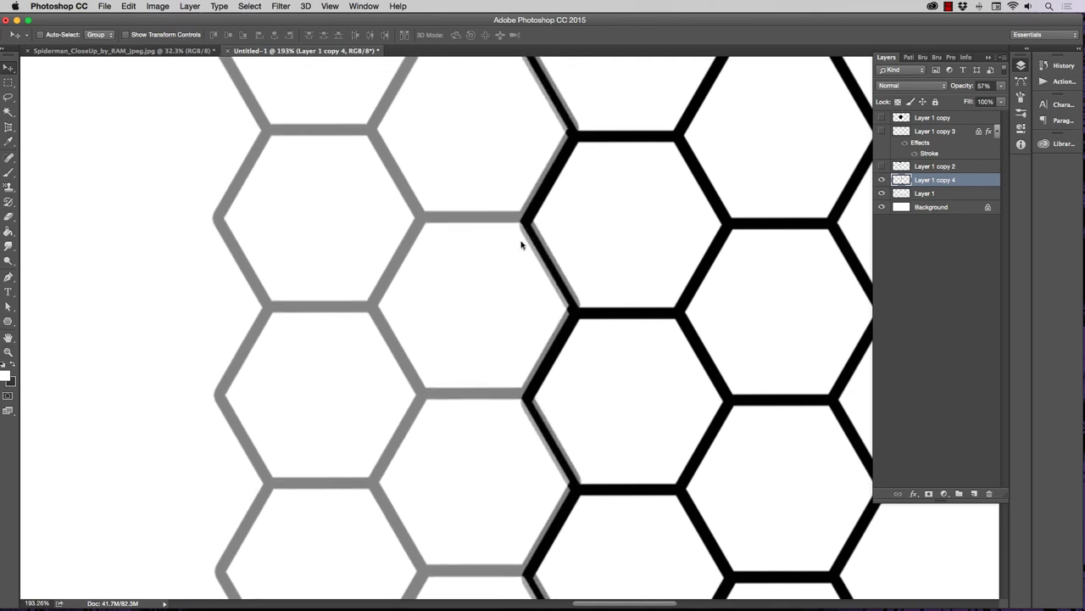
{"action": "key", "text": "Down"}
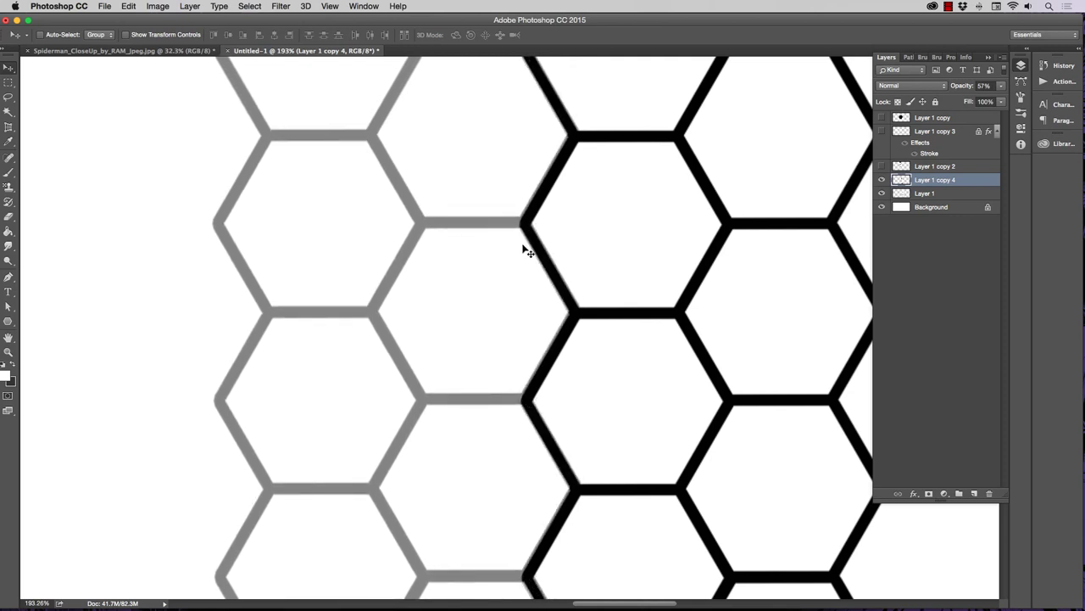
{"action": "key", "text": "Down"}
{"action": "key", "text": "Down"}
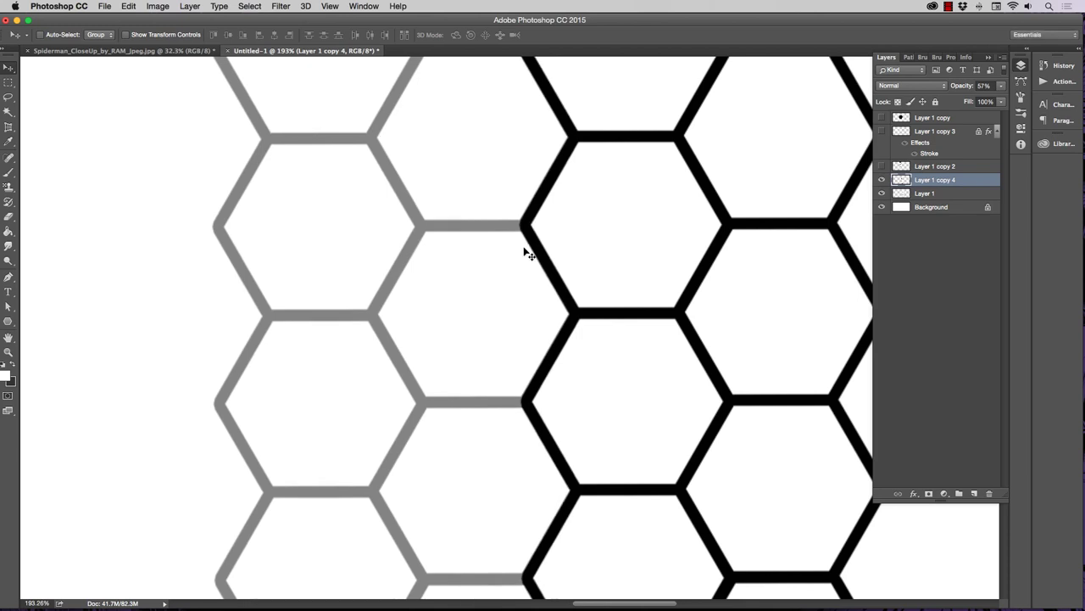
{"action": "left_click", "coordinate": [1000, 87]}
{"action": "left_click_drag", "start_coordinate": [994, 100], "coordinate": [1004, 101]}
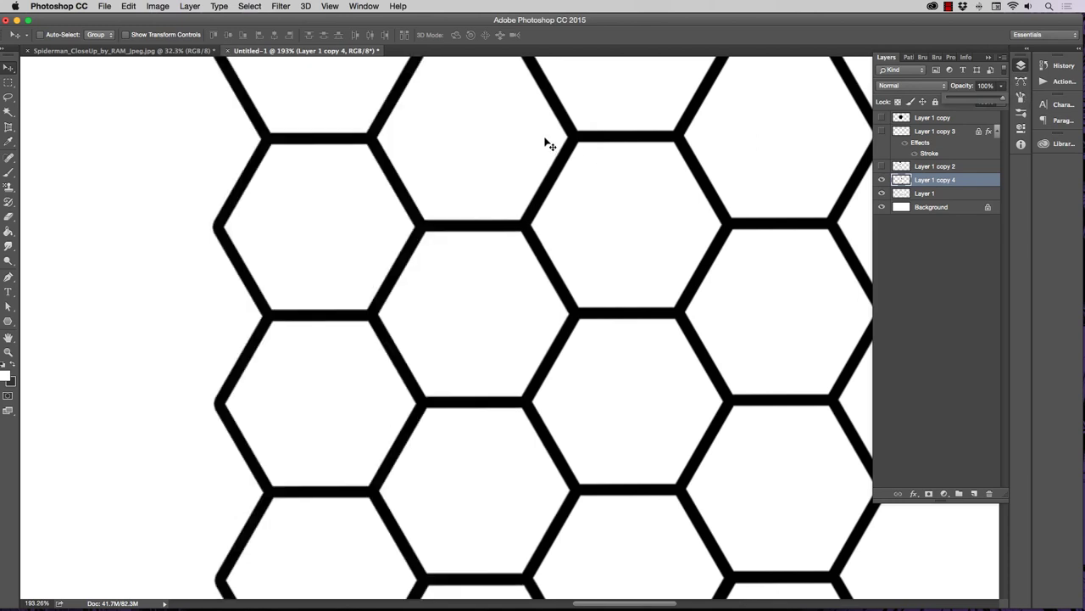
{"action": "left_click", "coordinate": [8, 352]}
{"action": "scroll", "coordinate": [291, 344], "scroll_direction": "down", "scroll_amount": 8}
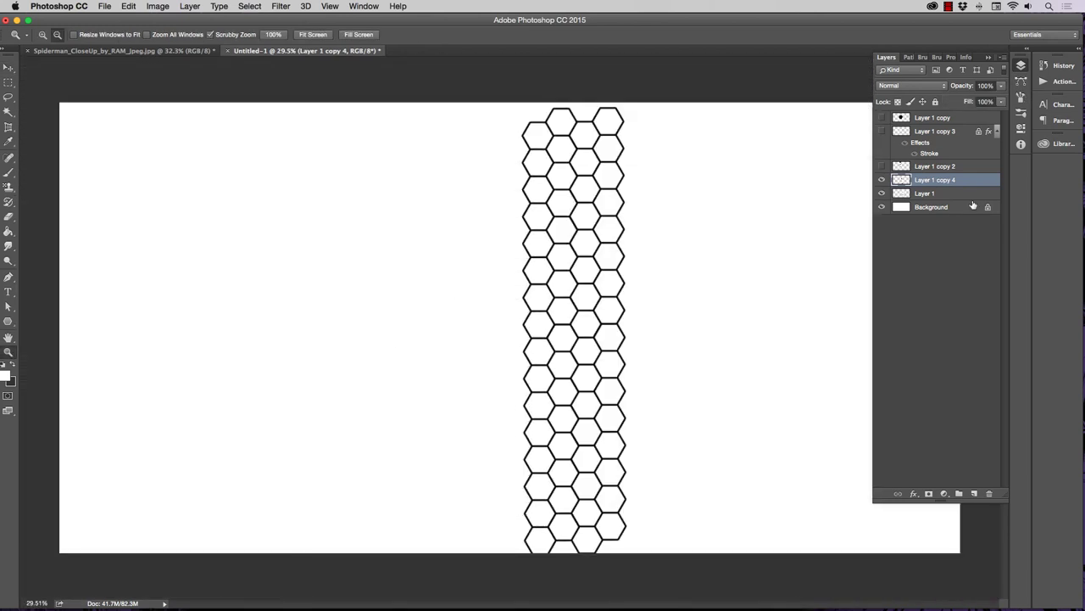
Merge the previous copy down and duplicate the four-column strip into a new layer.
{"action": "key", "text": "super+e"}
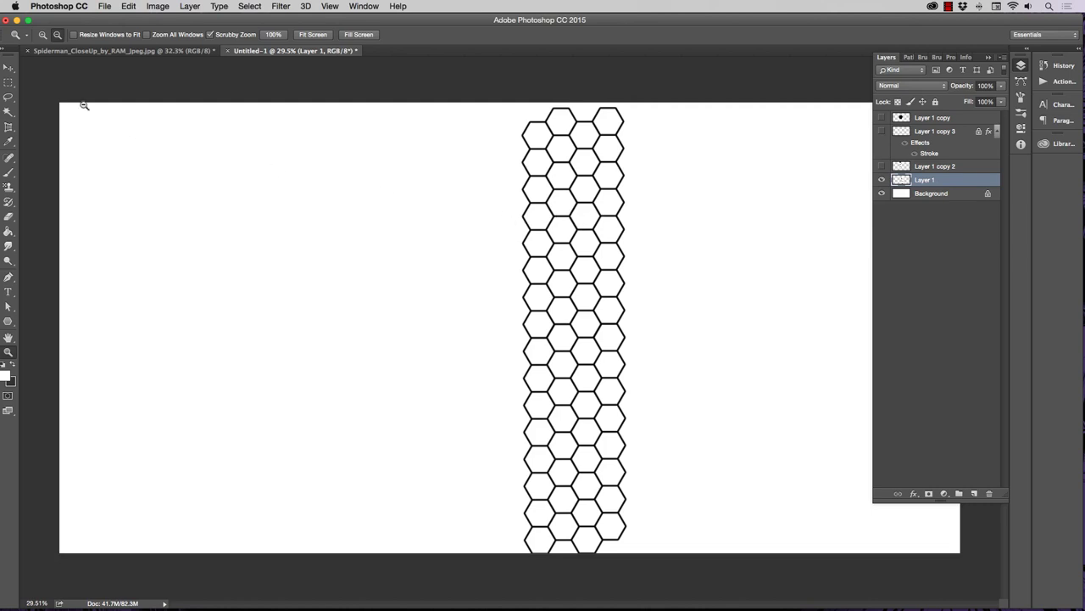
{"action": "left_click", "coordinate": [9, 67]}
{"action": "left_click_drag", "start_coordinate": [582, 248], "coordinate": [539, 253]}
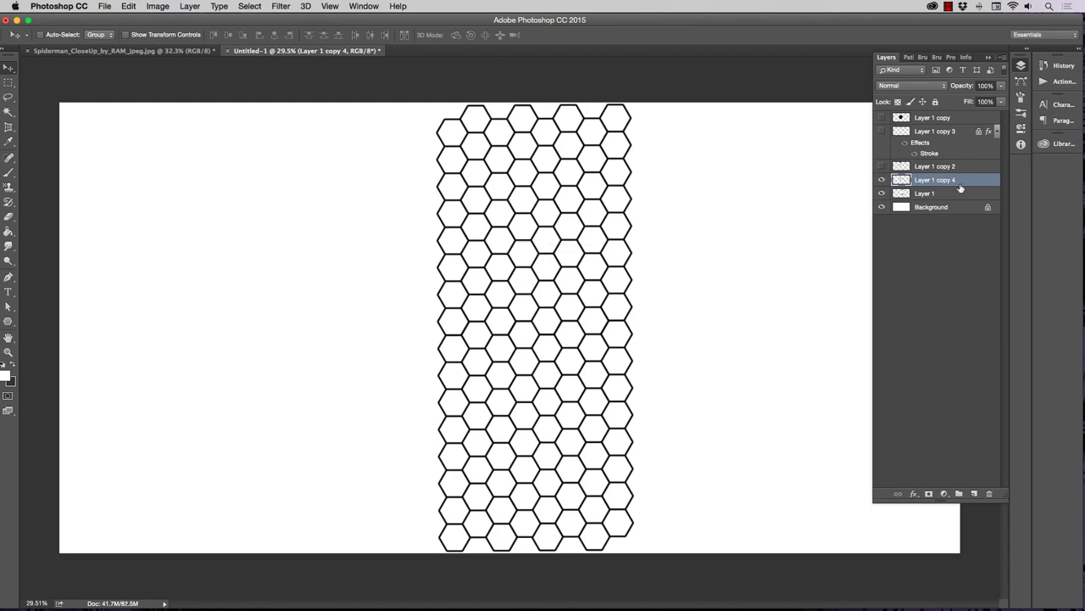
Line the copy up with the original at 53% opacity, restore 100% and merge into Layer 1.
{"action": "left_click_drag", "start_coordinate": [1001, 88], "coordinate": [980, 99]}
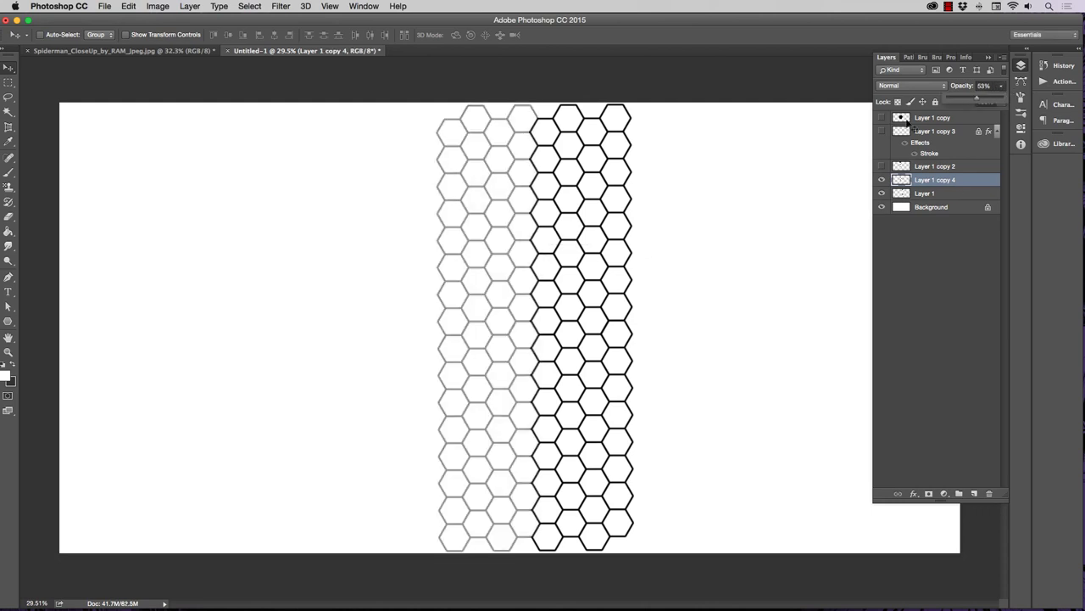
{"action": "left_click", "coordinate": [9, 351]}
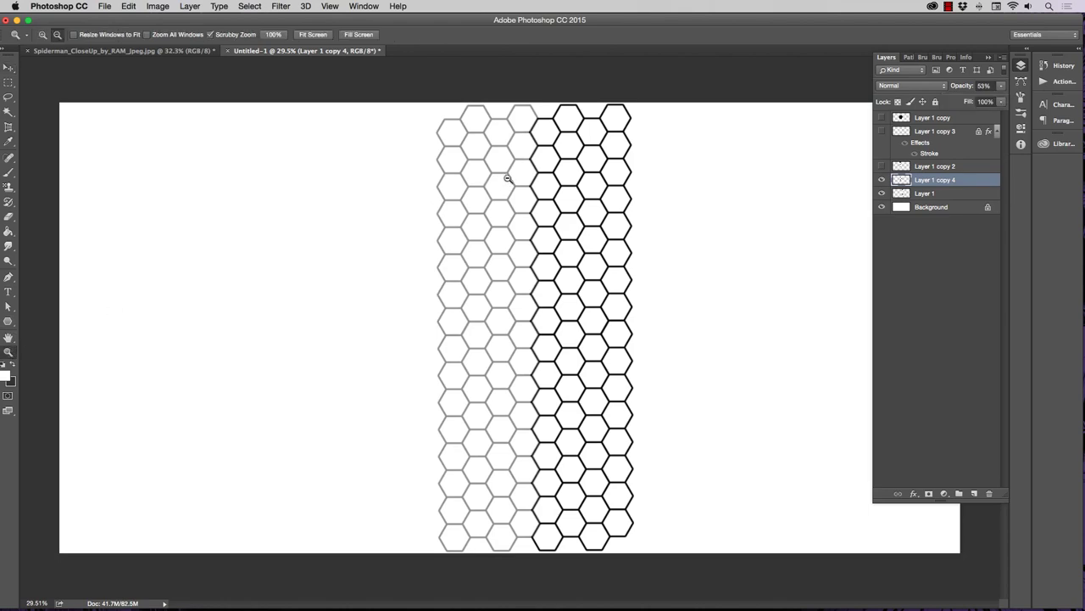
{"action": "left_click", "coordinate": [527, 173]}
{"action": "left_click_drag", "start_coordinate": [567, 176], "coordinate": [619, 178]}
{"action": "key", "text": "v"}
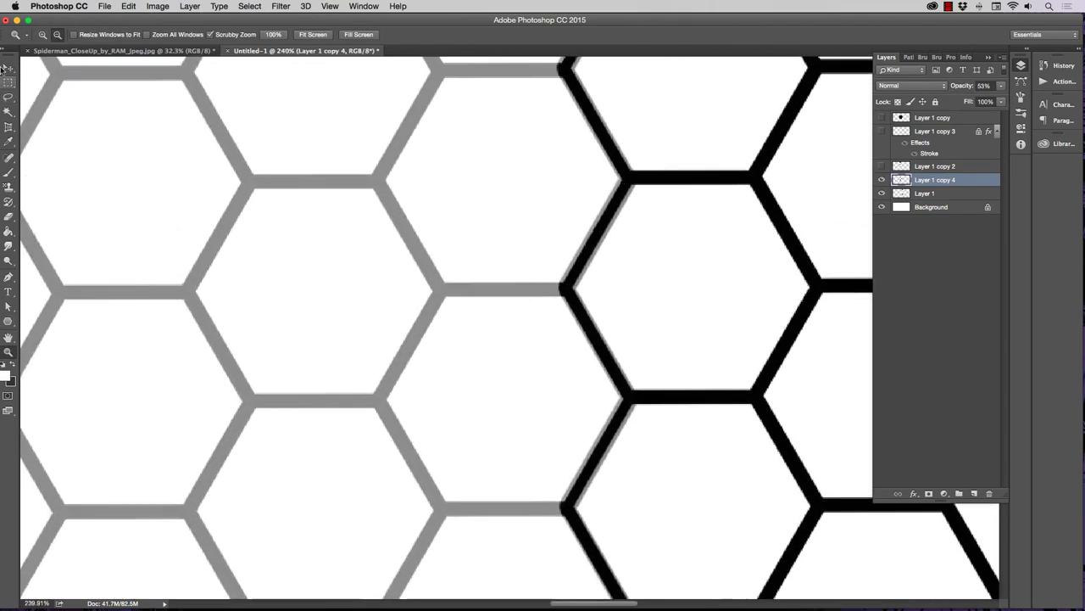
{"action": "left_click_drag", "start_coordinate": [513, 233], "coordinate": [521, 238]}
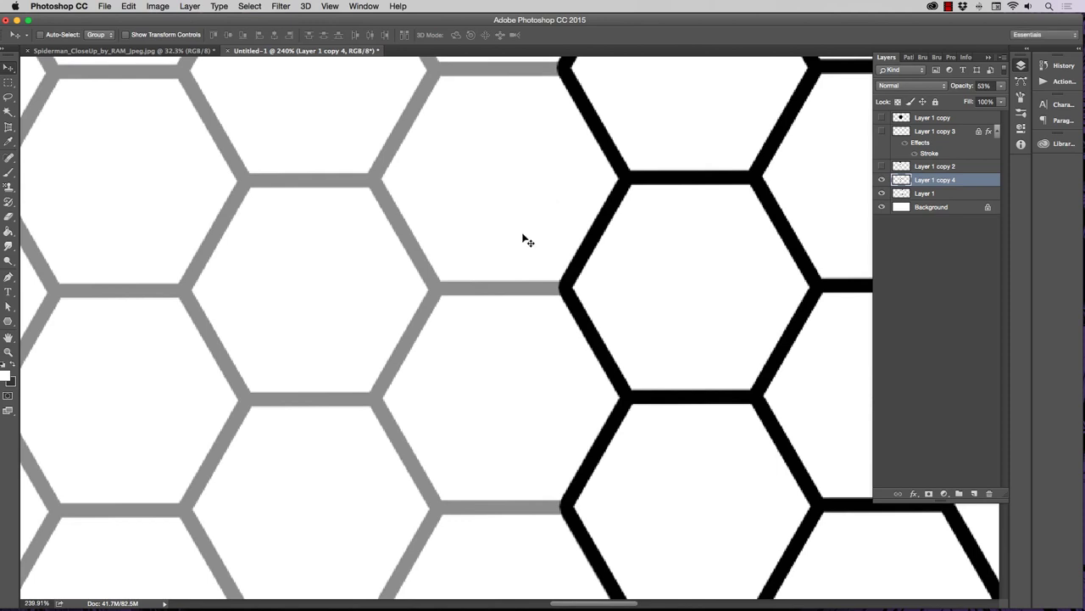
{"action": "left_click", "coordinate": [1001, 87]}
{"action": "left_click_drag", "start_coordinate": [997, 100], "coordinate": [1005, 102]}
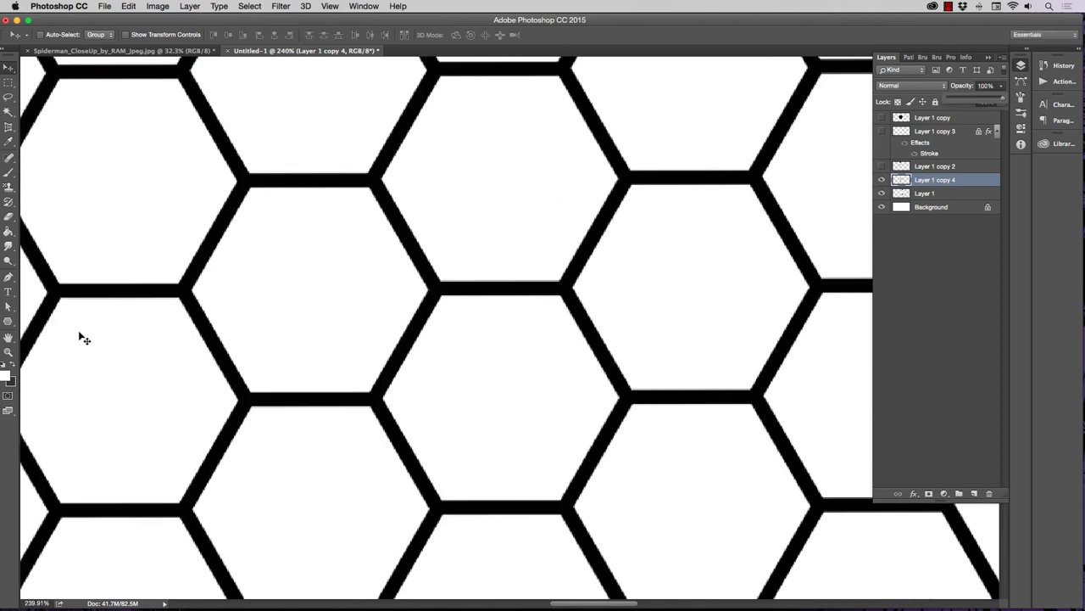
{"action": "left_click", "coordinate": [8, 351]}
{"action": "key", "text": "super+0"}
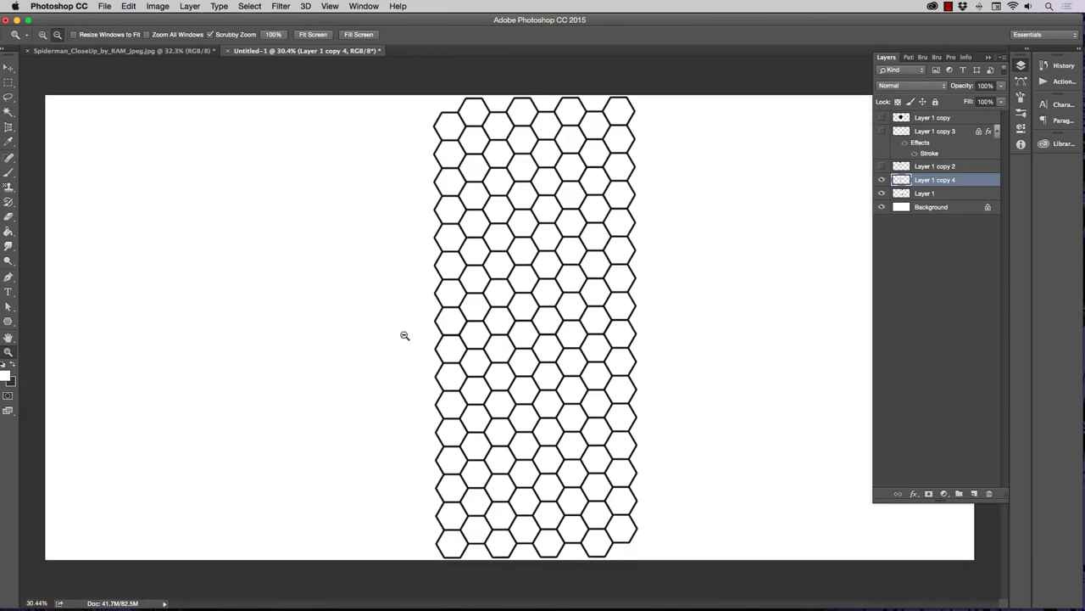
{"action": "key", "text": "super+e"}
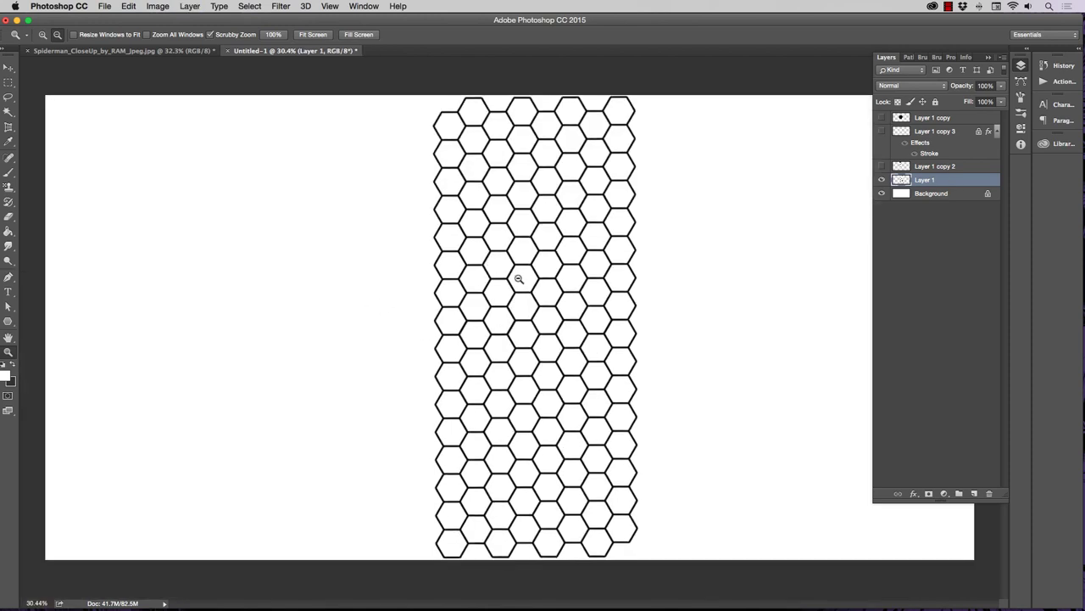
Duplicate the hexagon grid beside the original and drop the copy to 57% opacity.
{"action": "key", "text": "v"}
{"action": "left_click_drag", "start_coordinate": [519, 278], "coordinate": [414, 289]}
{"action": "left_click", "coordinate": [1000, 87]}
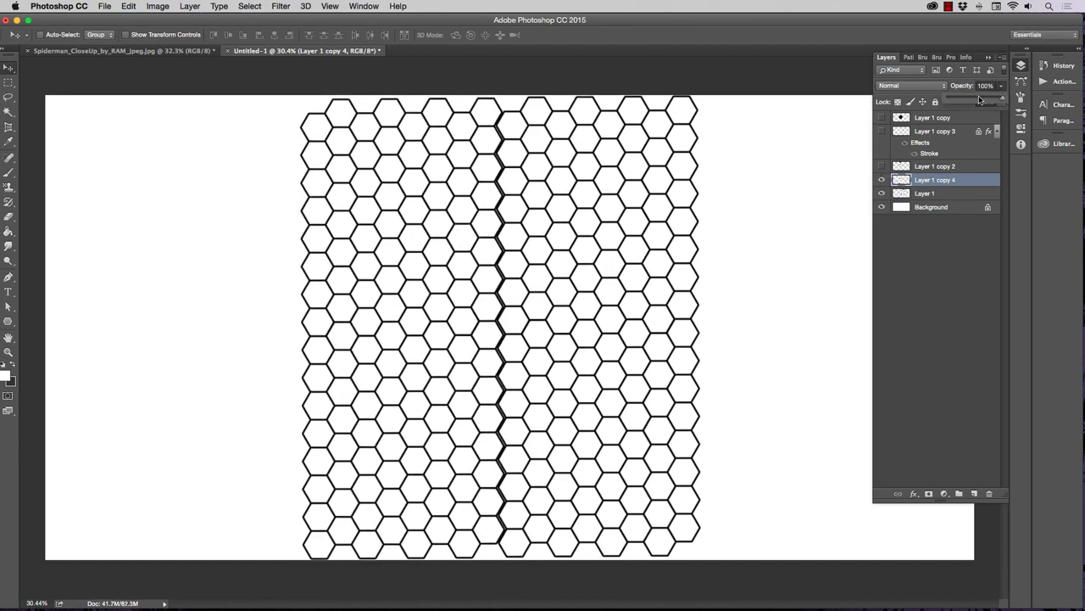
{"action": "left_click", "coordinate": [979, 100]}
{"action": "left_click", "coordinate": [9, 350]}
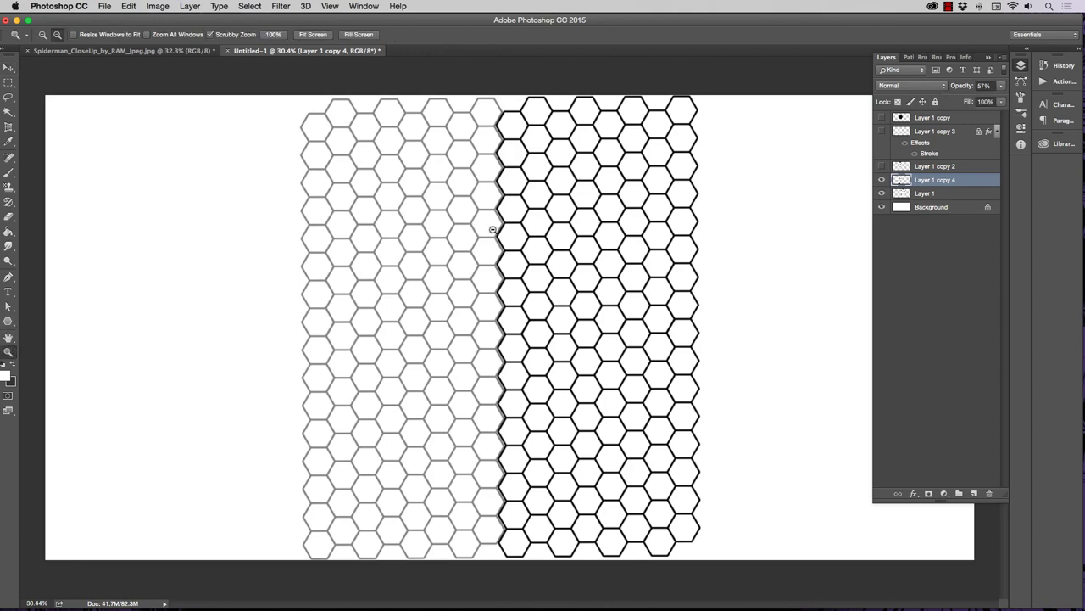
{"action": "left_click_drag", "start_coordinate": [493, 229], "coordinate": [546, 261]}
Align the grid copy, restore it to 100% opacity and merge it into Layer 1.
{"action": "key", "text": "v"}
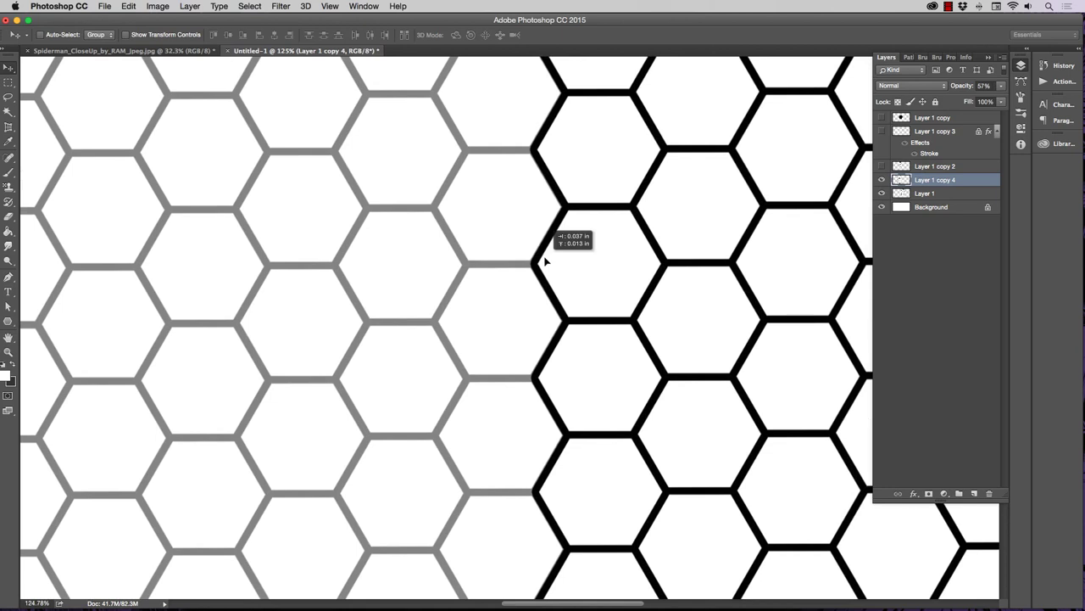
{"action": "left_click", "coordinate": [1002, 87]}
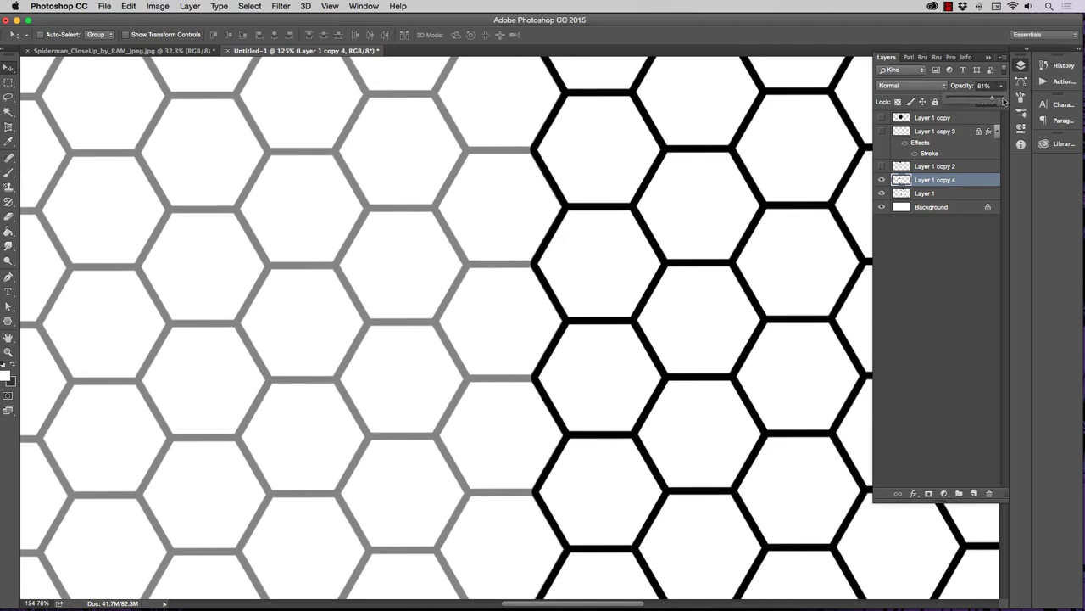
{"action": "left_click_drag", "start_coordinate": [1004, 100], "coordinate": [1008, 100]}
{"action": "key", "text": "ctrl+e"}
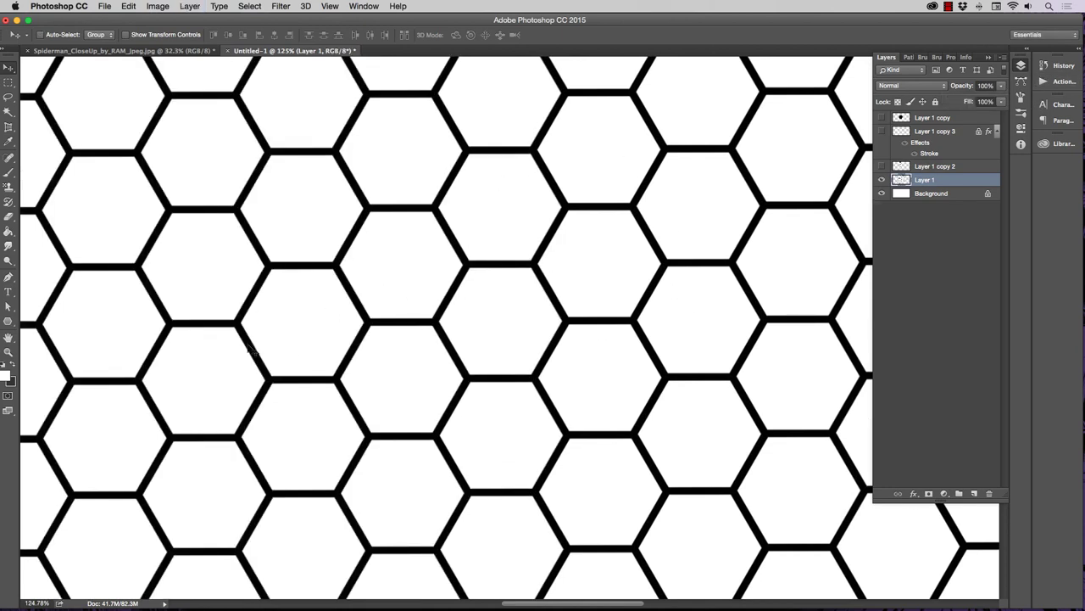
{"action": "left_click", "coordinate": [8, 352]}
{"action": "left_click_drag", "start_coordinate": [436, 356], "coordinate": [350, 354]}
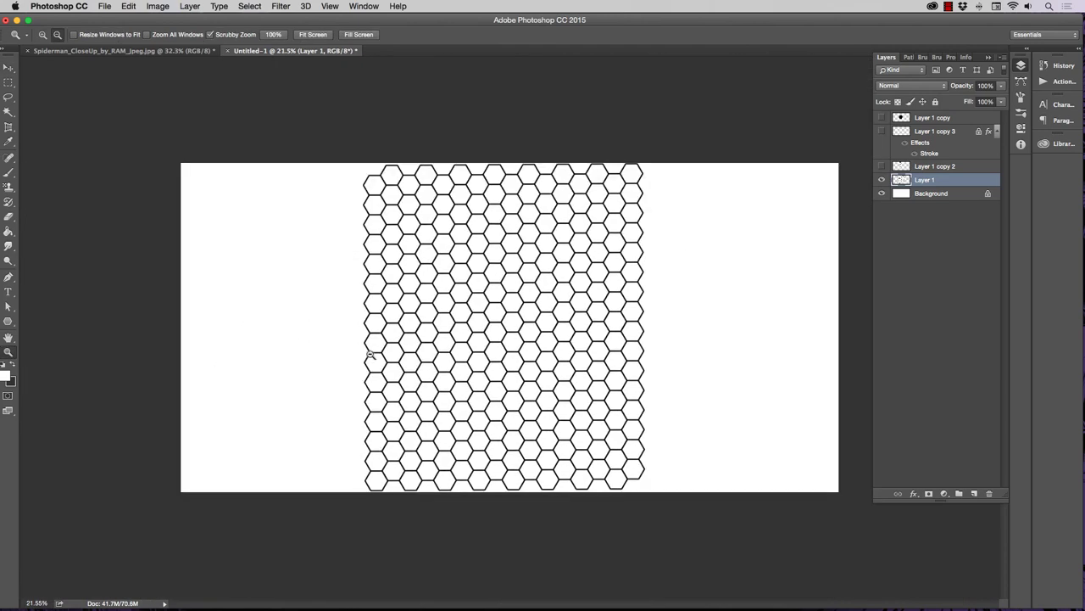
Shift the hexagon grid right and duplicate it with the copy placed to the left.
{"action": "left_click", "coordinate": [8, 66]}
{"action": "left_click_drag", "start_coordinate": [429, 230], "coordinate": [364, 239]}
{"action": "mouse_move", "coordinate": [511, 242]}
{"action": "left_mouse_down"}
{"action": "mouse_move", "coordinate": [483, 240]}
{"action": "mouse_move", "coordinate": [494, 247]}
{"action": "left_mouse_up"}
Line up the copy's hexagons with the original at 47% opacity.
{"action": "left_click", "coordinate": [8, 351]}
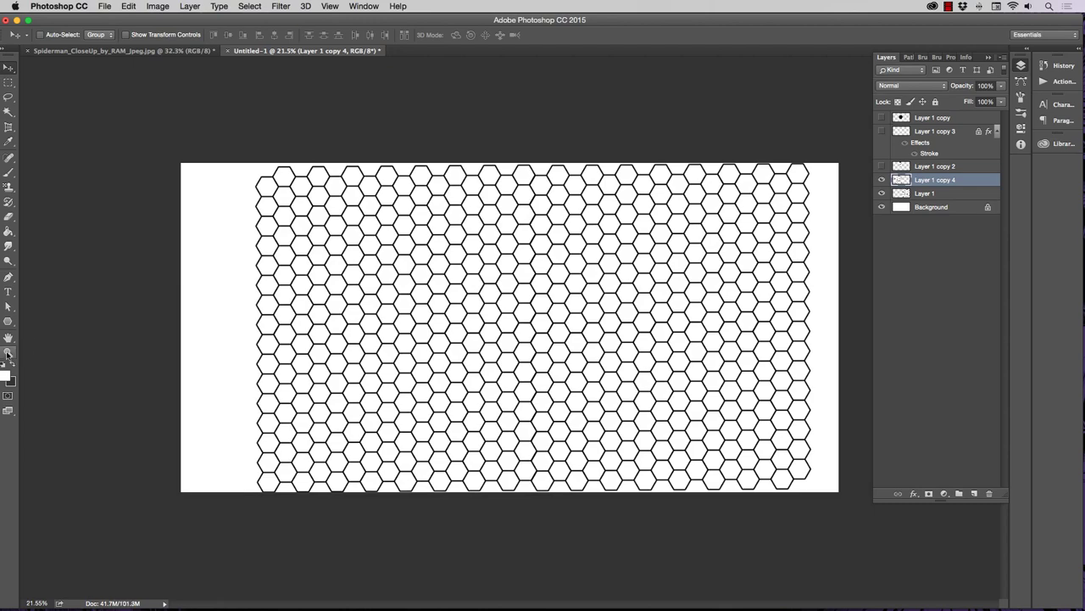
{"action": "left_click_drag", "start_coordinate": [561, 220], "coordinate": [1071, 43]}
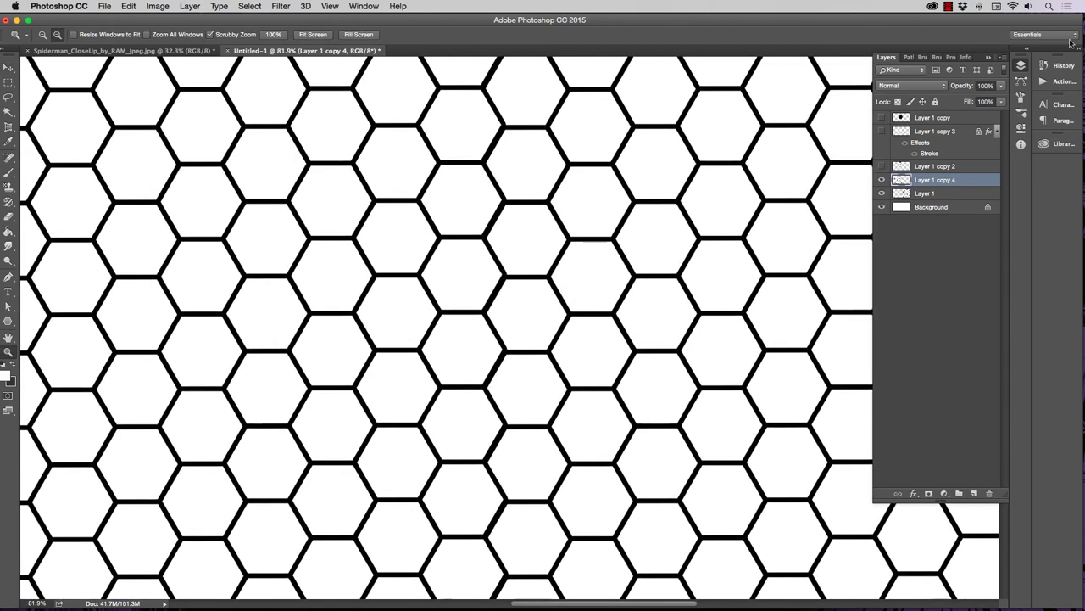
{"action": "left_click", "coordinate": [1001, 88]}
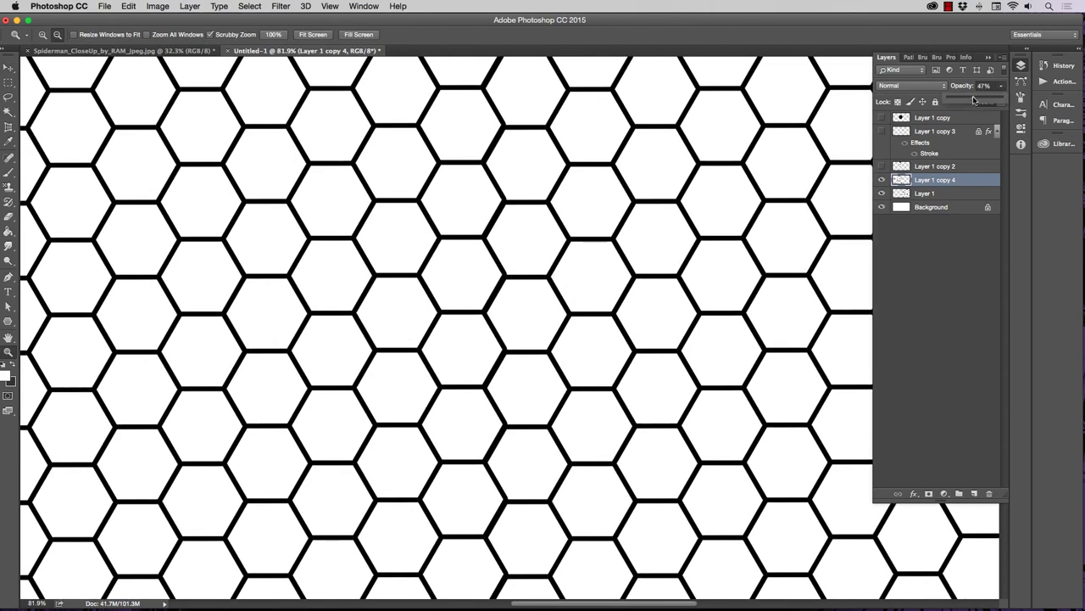
{"action": "left_click_drag", "start_coordinate": [973, 100], "coordinate": [974, 100]}
{"action": "left_click_drag", "start_coordinate": [504, 247], "coordinate": [532, 252]}
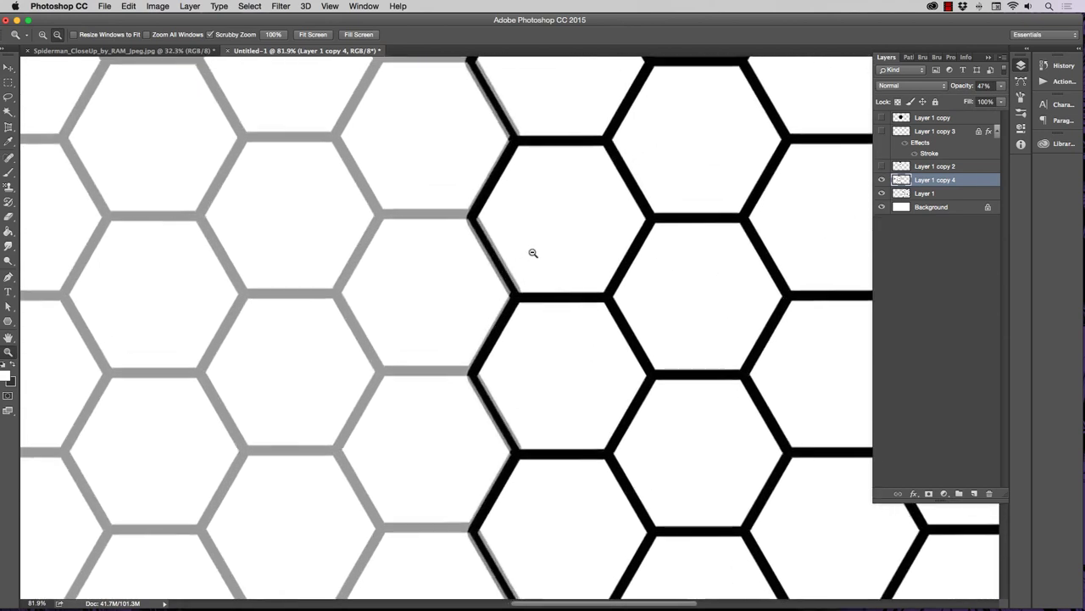
{"action": "left_click", "coordinate": [14, 72]}
{"action": "left_click_drag", "start_coordinate": [438, 235], "coordinate": [441, 240]}
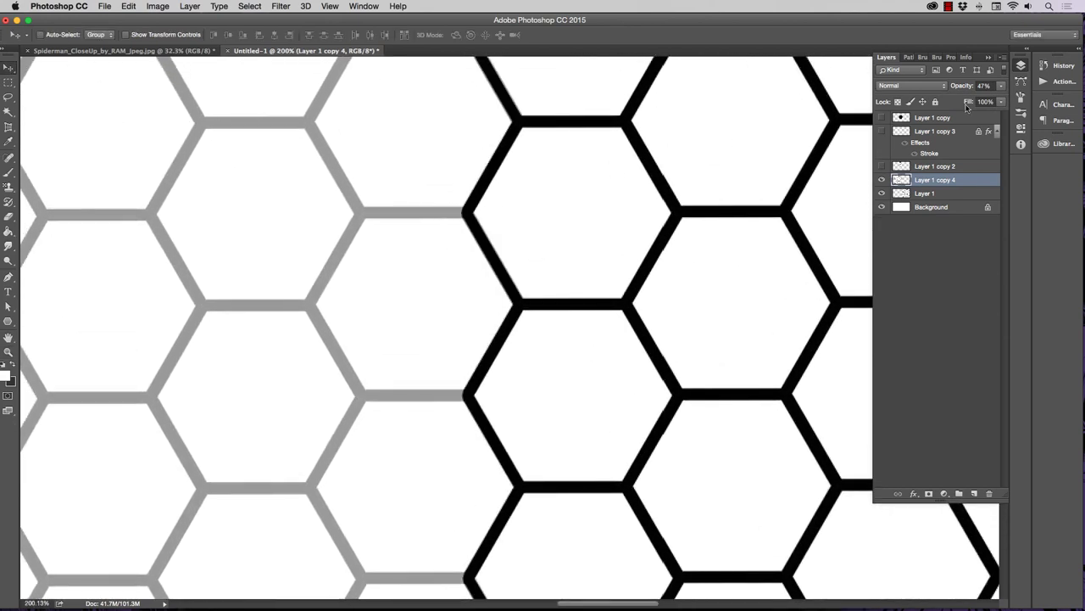
Return the copy to 100% opacity and merge it into Layer 1.
{"action": "left_click", "coordinate": [1003, 87]}
{"action": "left_click_drag", "start_coordinate": [1028, 103], "coordinate": [1028, 103]}
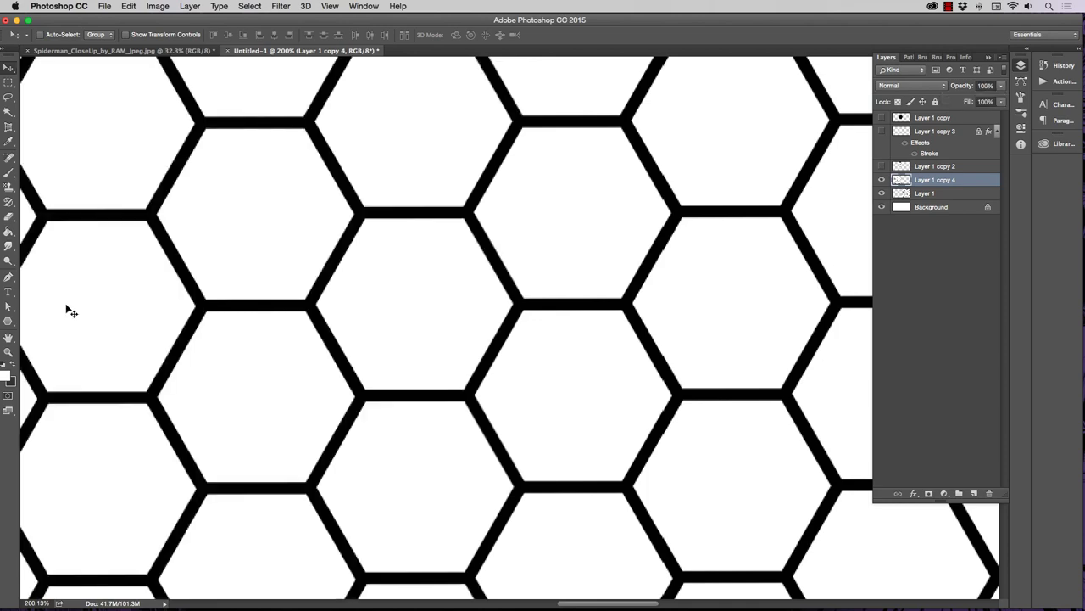
{"action": "key", "text": "super+e"}
{"action": "left_click", "coordinate": [9, 352]}
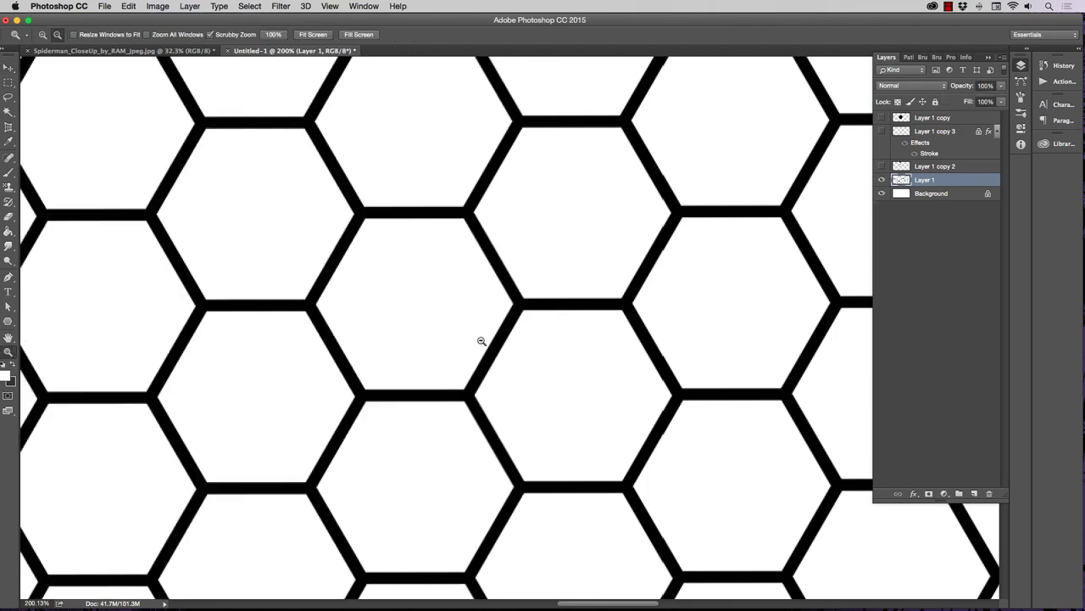
{"action": "left_click_drag", "start_coordinate": [479, 339], "coordinate": [370, 339]}
{"action": "left_click_drag", "start_coordinate": [528, 309], "coordinate": [550, 305]}
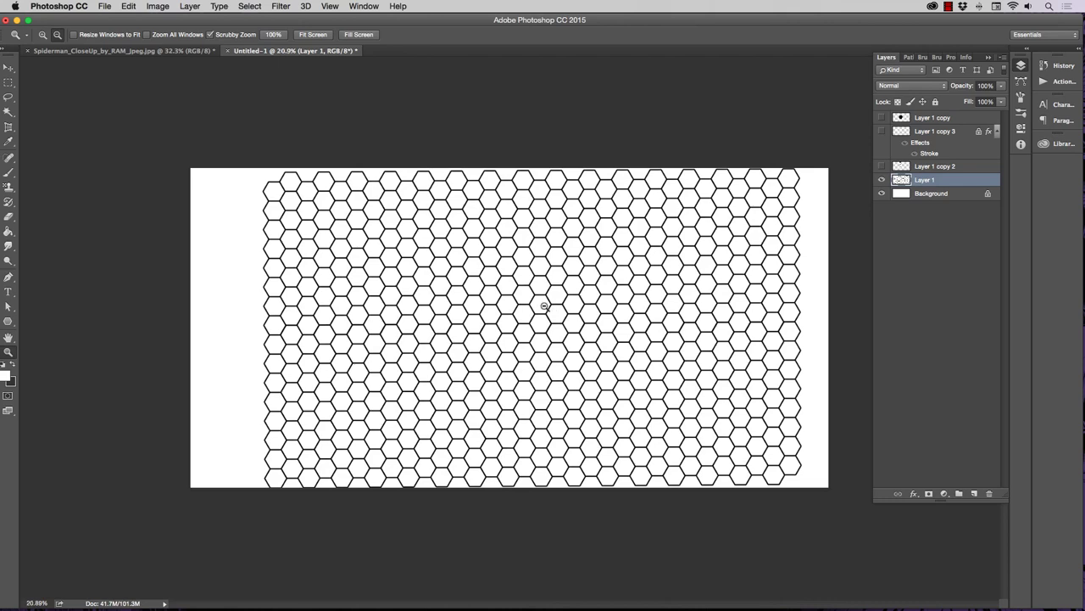
Shift the grid right and duplicate it onto the empty left side of the canvas.
{"action": "left_click", "coordinate": [10, 67]}
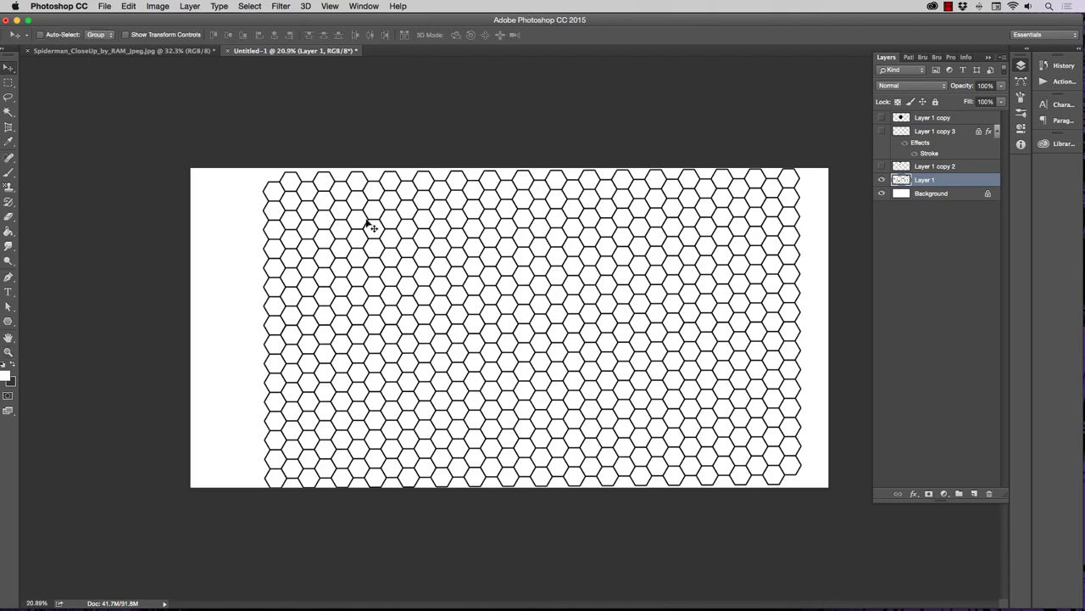
{"action": "left_click_drag", "start_coordinate": [374, 227], "coordinate": [461, 235]}
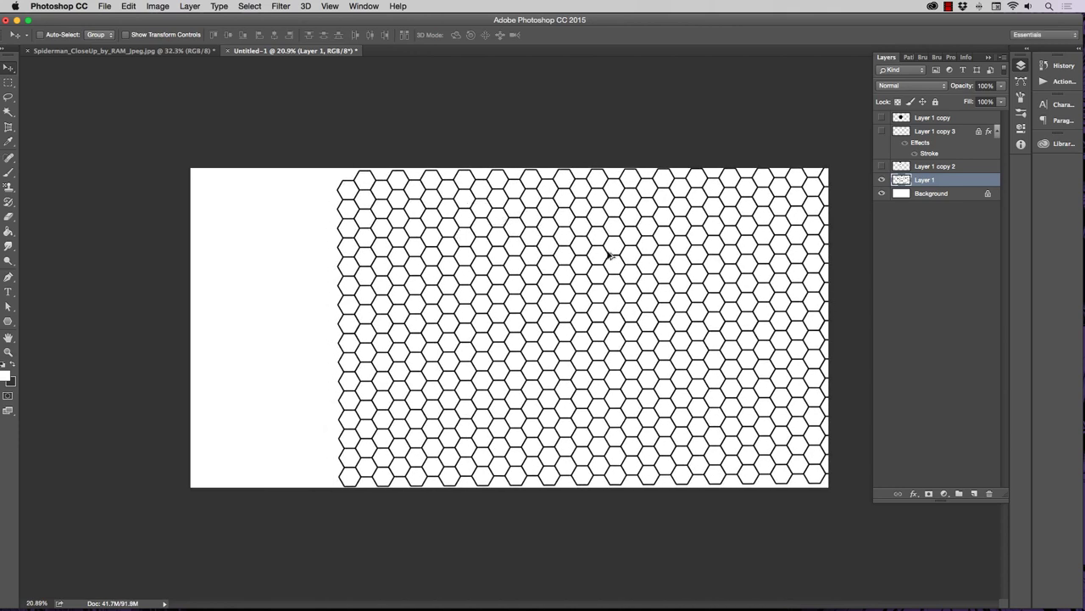
{"action": "left_click_drag", "start_coordinate": [611, 256], "coordinate": [282, 266]}
Align the copy at 53% opacity, set it back to 100% and merge it down.
{"action": "left_click", "coordinate": [9, 351]}
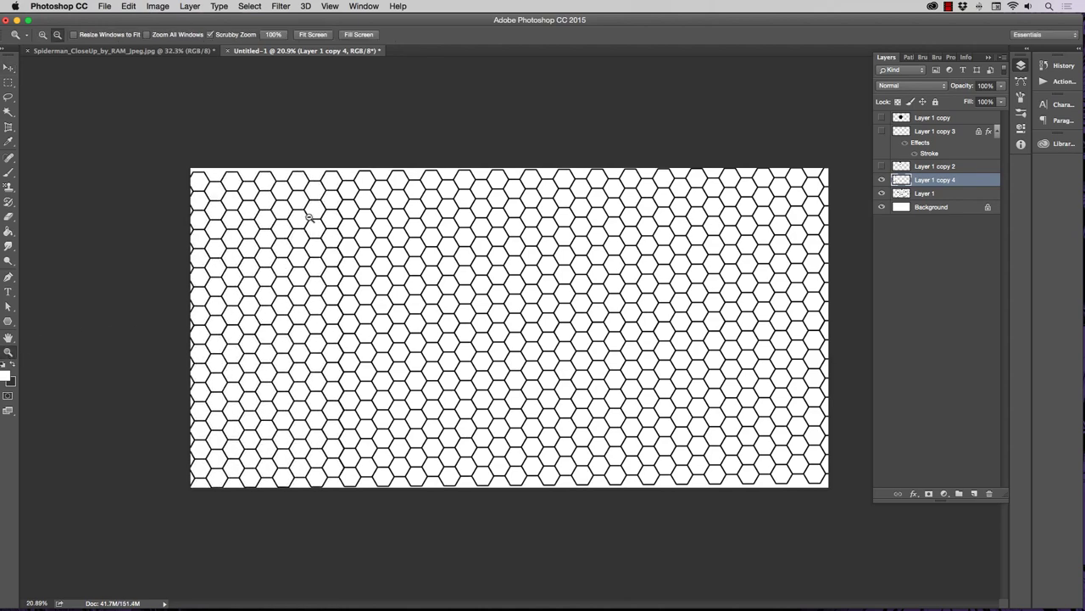
{"action": "left_click_drag", "start_coordinate": [317, 210], "coordinate": [368, 211]}
{"action": "left_click_drag", "start_coordinate": [373, 165], "coordinate": [400, 162]}
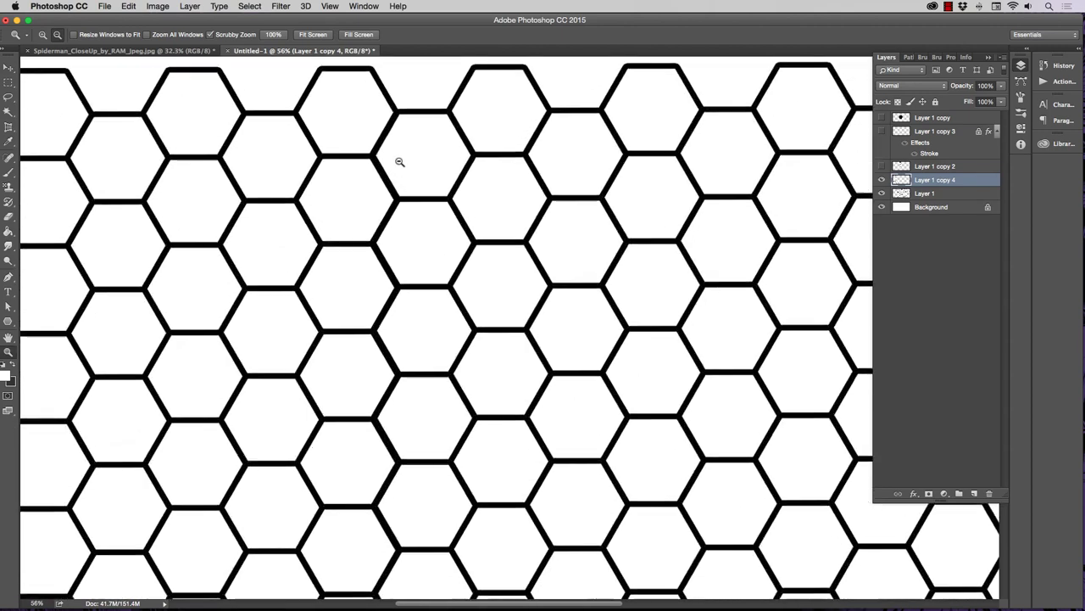
{"action": "left_click", "coordinate": [999, 87]}
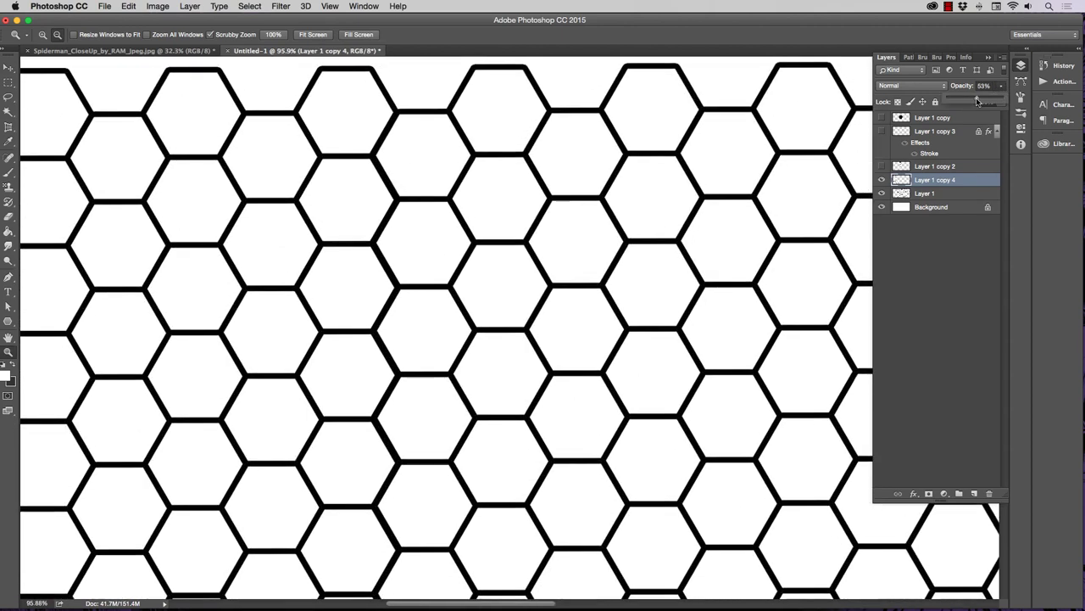
{"action": "left_click_drag", "start_coordinate": [353, 151], "coordinate": [375, 151]}
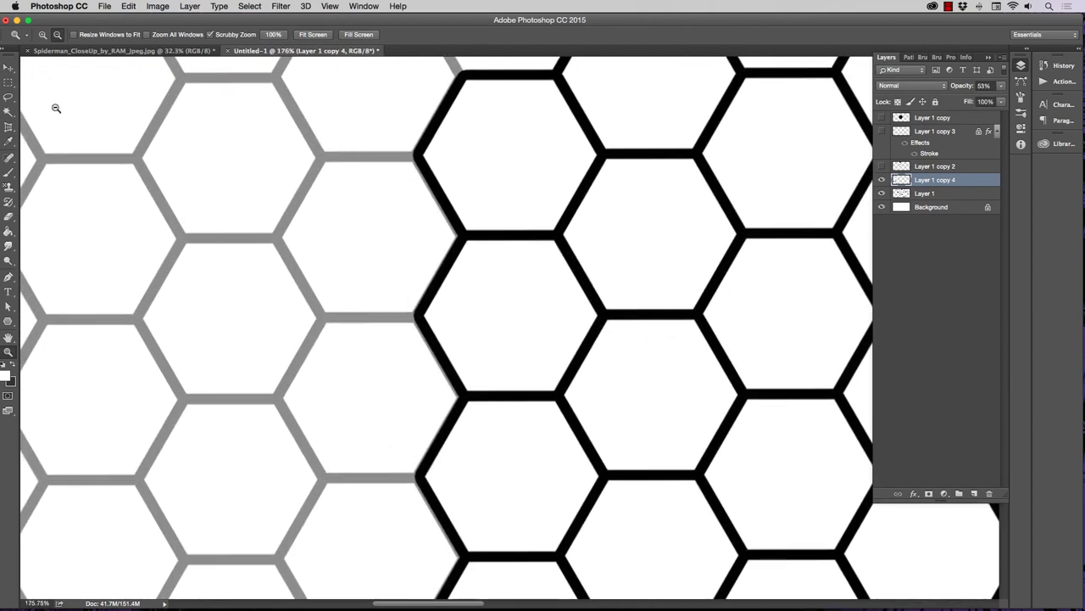
{"action": "left_click", "coordinate": [8, 67]}
{"action": "left_click_drag", "start_coordinate": [420, 227], "coordinate": [419, 225]}
{"action": "left_click", "coordinate": [1002, 87]}
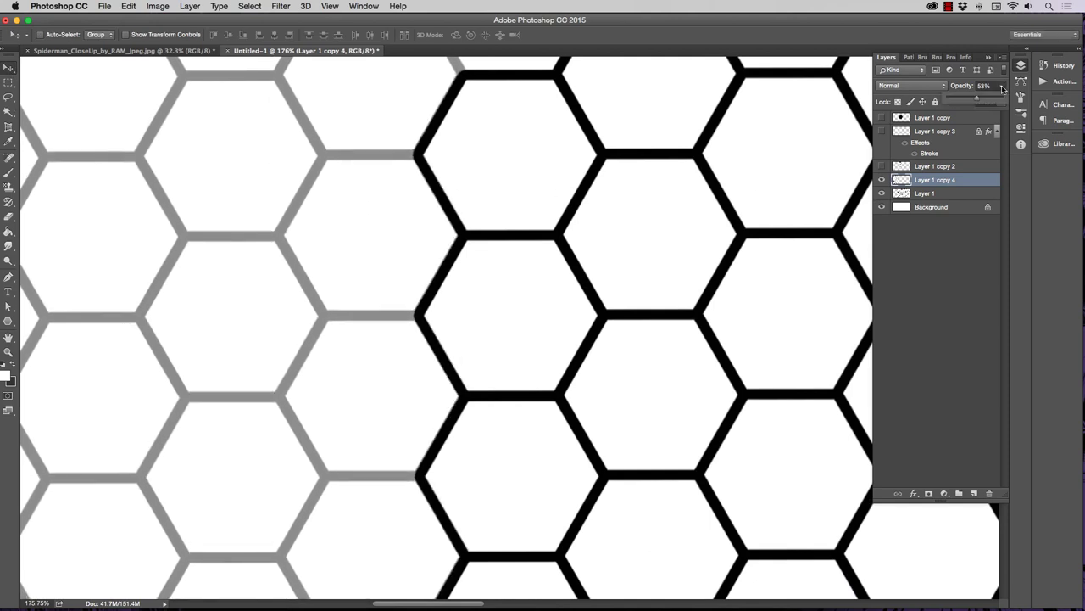
{"action": "left_click_drag", "start_coordinate": [992, 99], "coordinate": [1005, 99]}
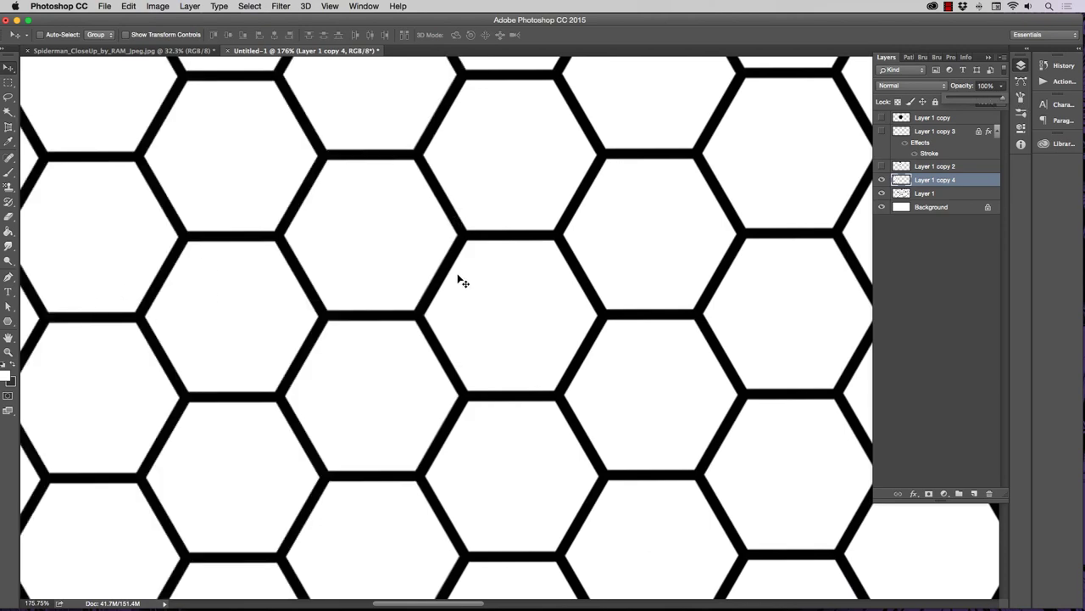
{"action": "key", "text": "super+e"}
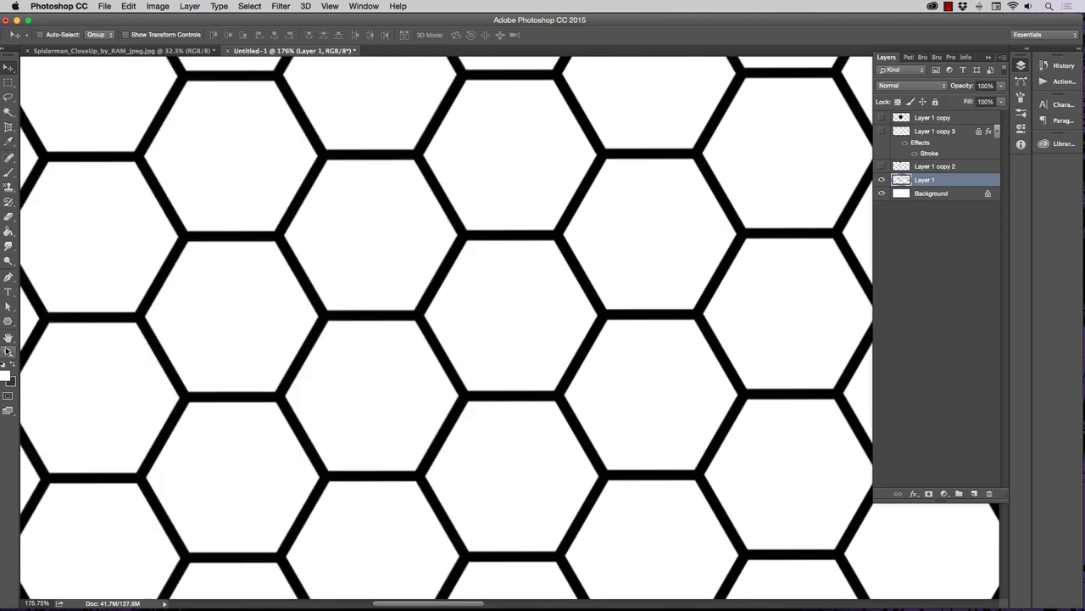
Add a new empty Layer 2 and place it beneath Layer 1.
{"action": "left_click", "coordinate": [8, 351]}
{"action": "left_click_drag", "start_coordinate": [460, 332], "coordinate": [450, 342]}
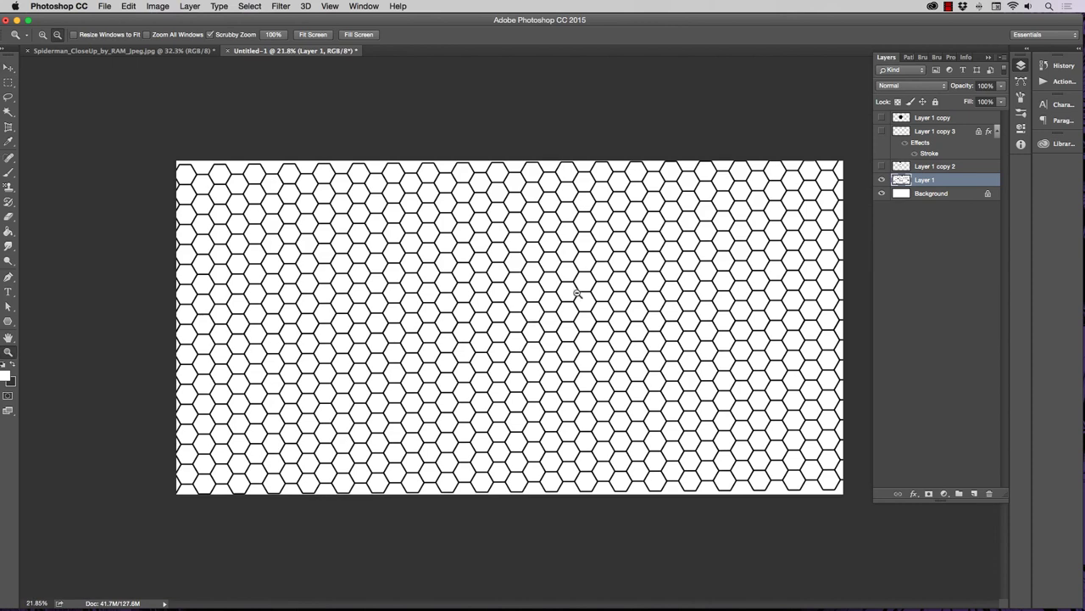
{"action": "left_click_drag", "start_coordinate": [577, 293], "coordinate": [567, 292]}
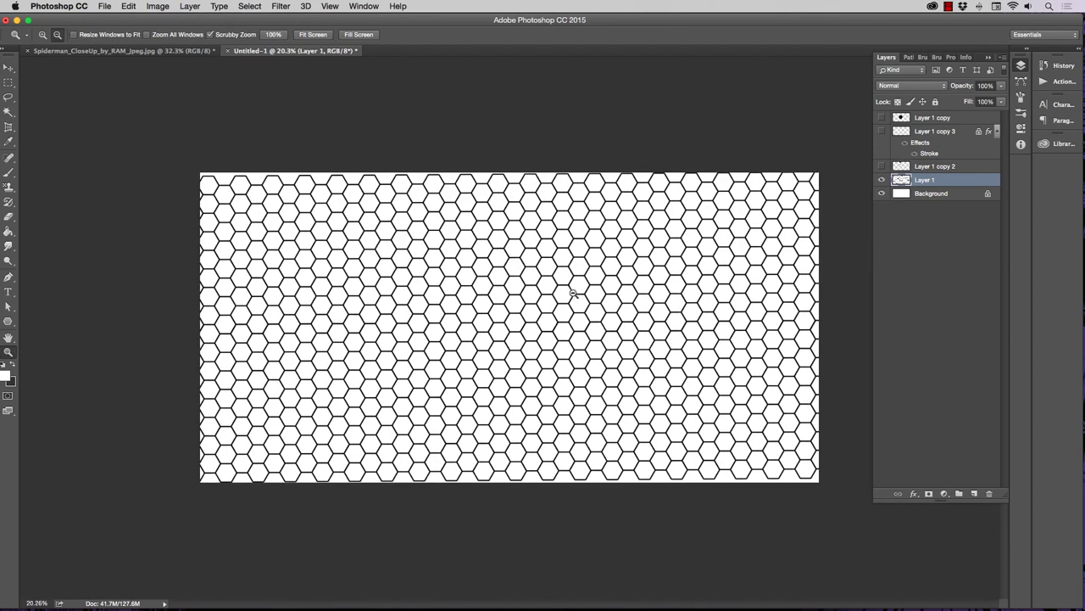
{"action": "left_click", "coordinate": [975, 493]}
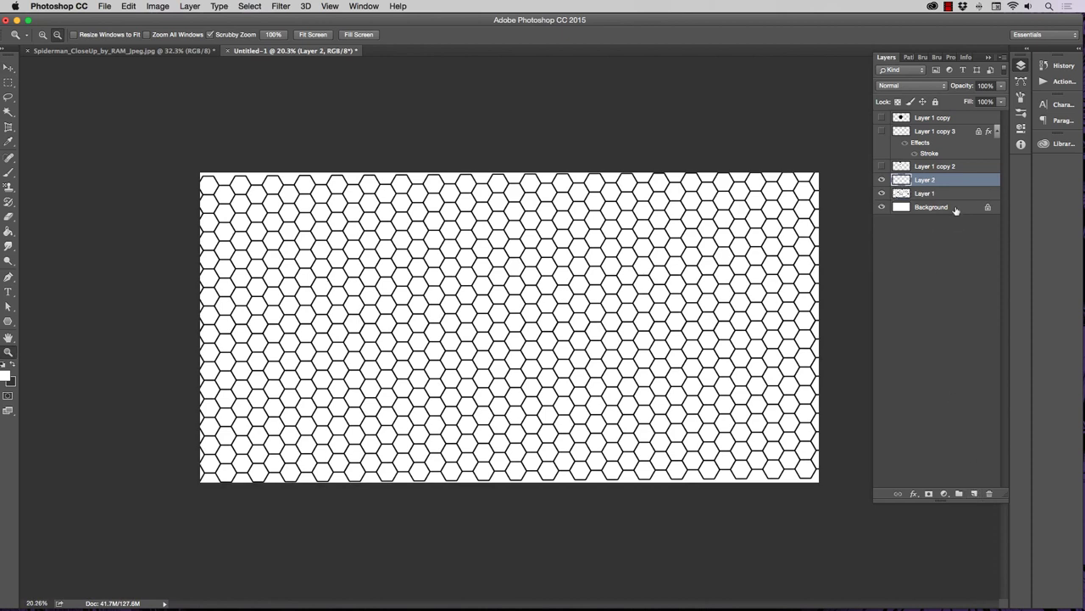
{"action": "left_click_drag", "start_coordinate": [954, 185], "coordinate": [944, 202]}
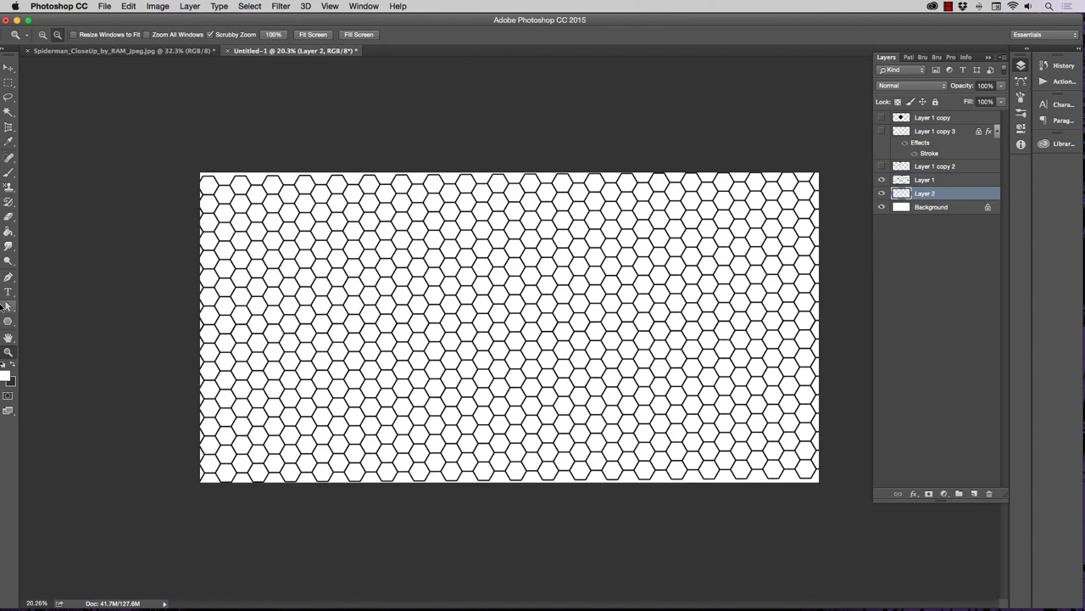
Fill Layer 2 with dark red using the Paint Bucket.
{"action": "left_click", "coordinate": [5, 375]}
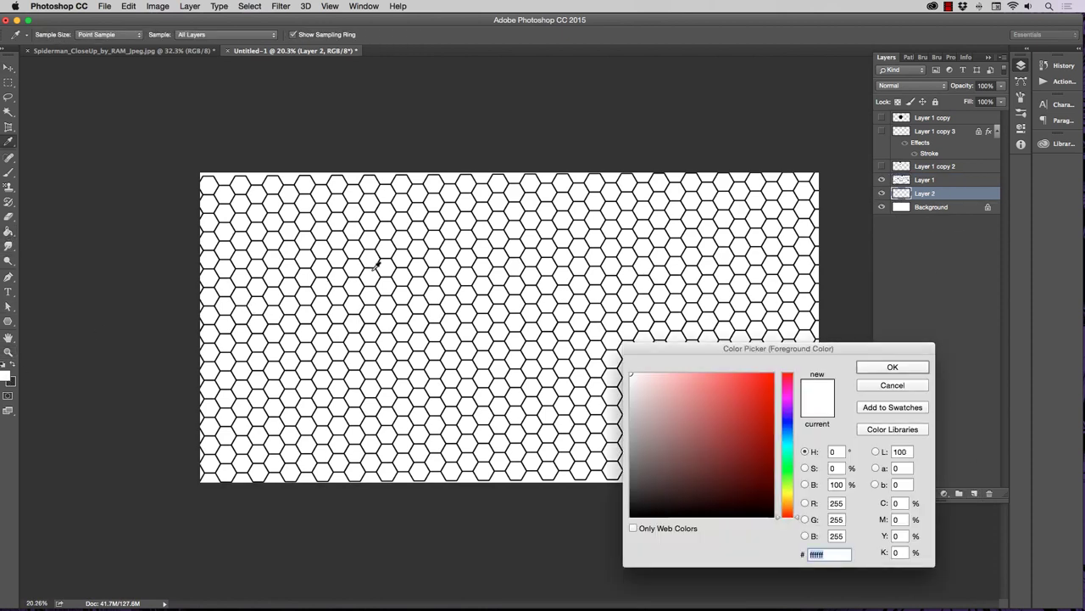
{"action": "type", "text": "990000"}
{"action": "left_click", "coordinate": [892, 366]}
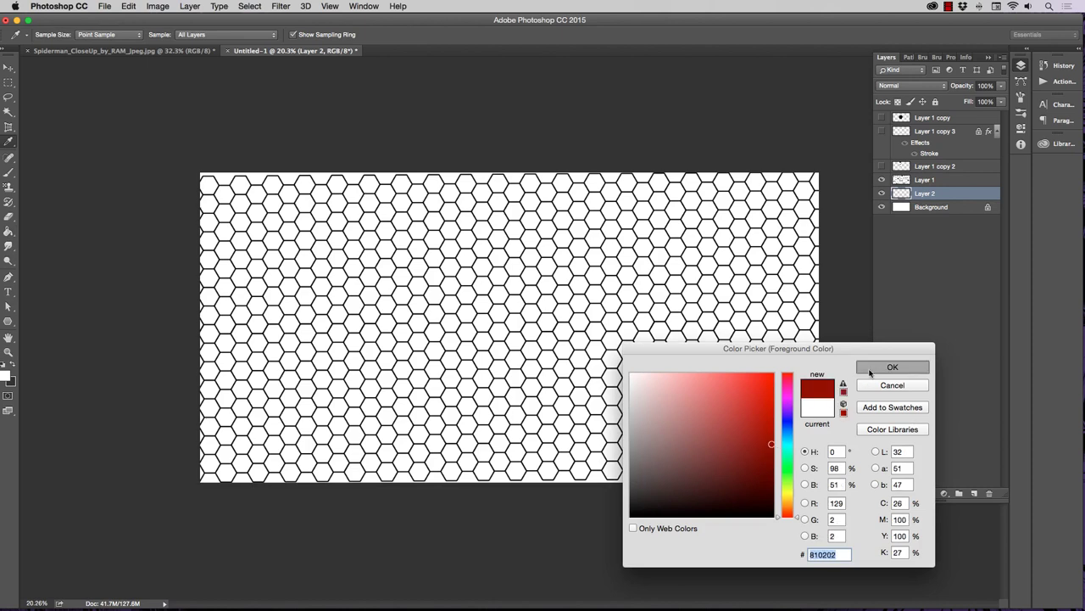
{"action": "key", "text": "g"}
{"action": "left_click", "coordinate": [596, 328]}
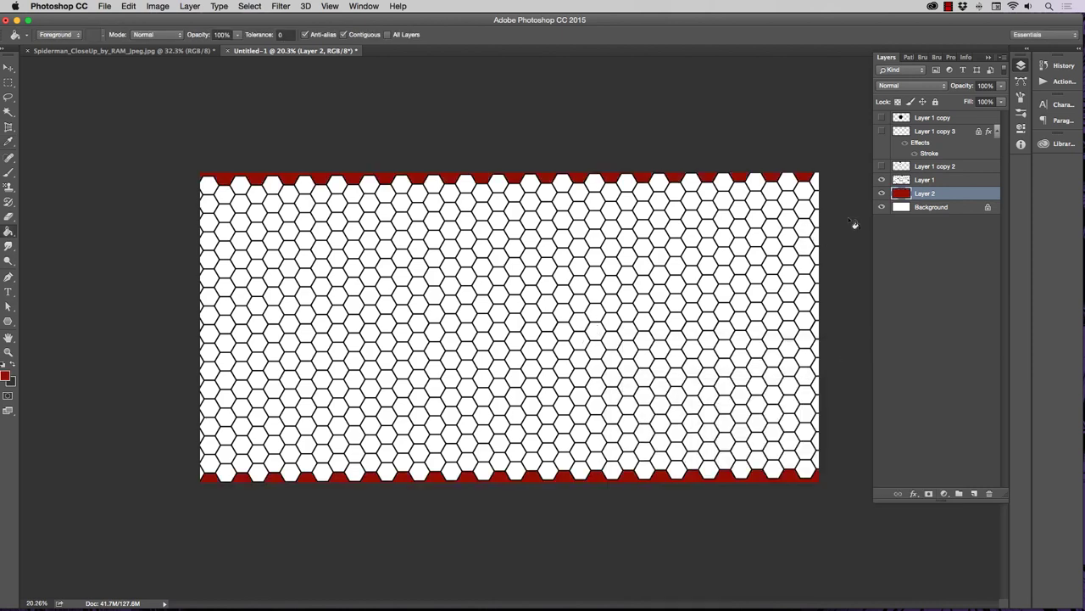
Set Layer 1's blend mode to Multiply so the black outlines sit over the red.
{"action": "left_click", "coordinate": [940, 181]}
{"action": "left_click", "coordinate": [900, 86]}
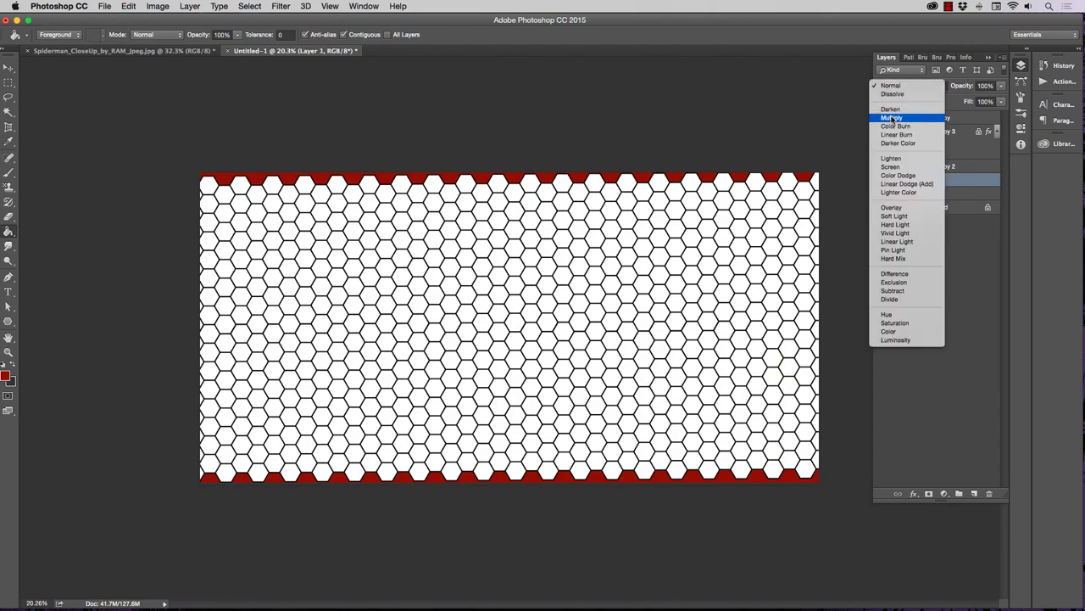
{"action": "left_click", "coordinate": [892, 119]}
{"action": "left_click", "coordinate": [949, 194]}
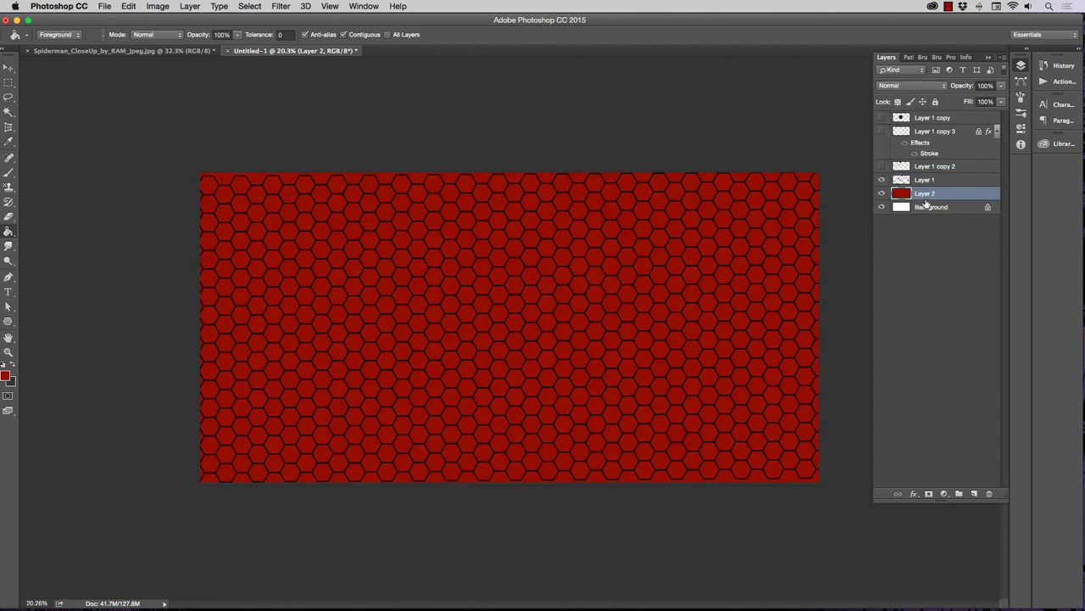
With a soft round 1400 px black brush, darken the bottom band of the red layer.
{"action": "left_click", "coordinate": [7, 173]}
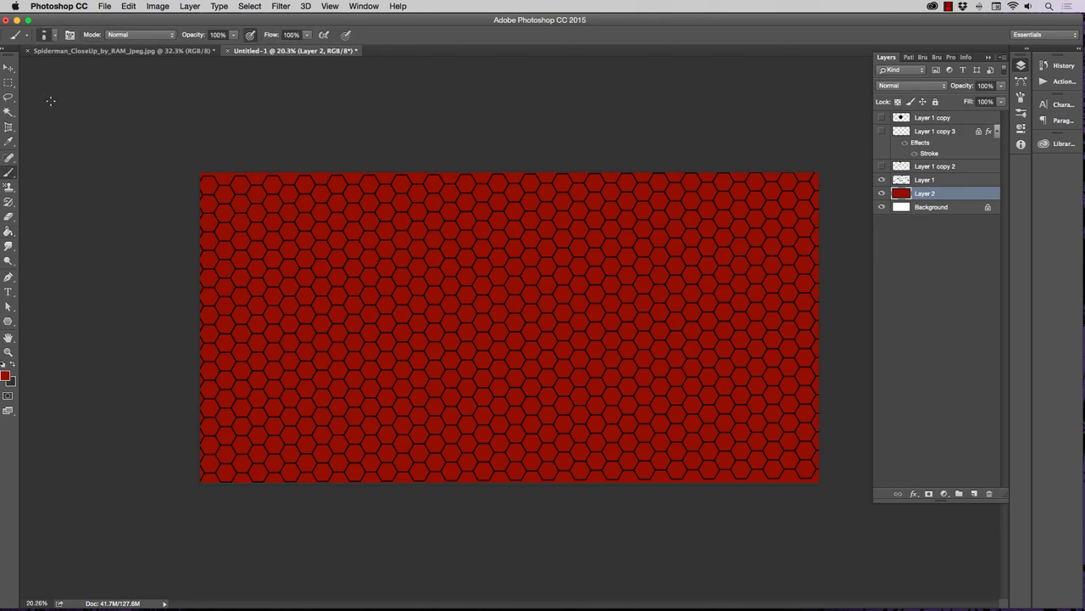
{"action": "left_click", "coordinate": [54, 34]}
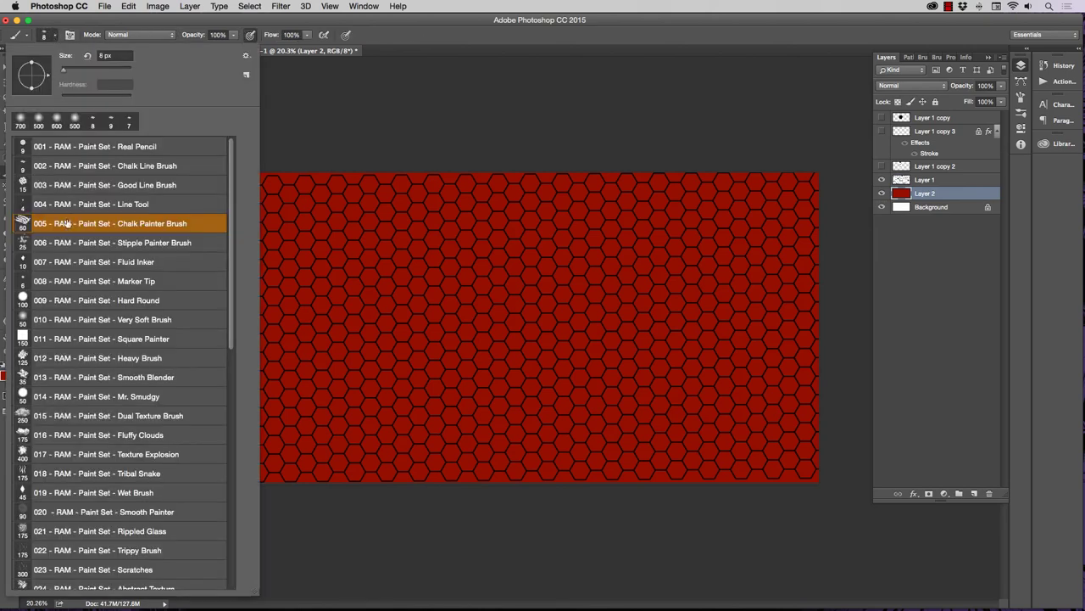
{"action": "left_click", "coordinate": [66, 319]}
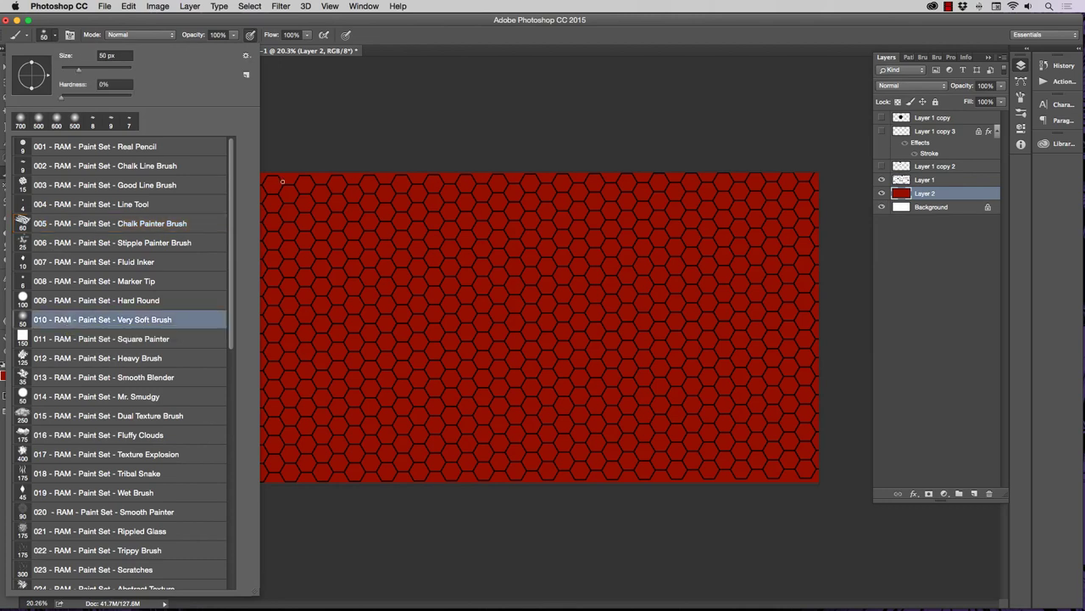
{"action": "left_click", "coordinate": [312, 115]}
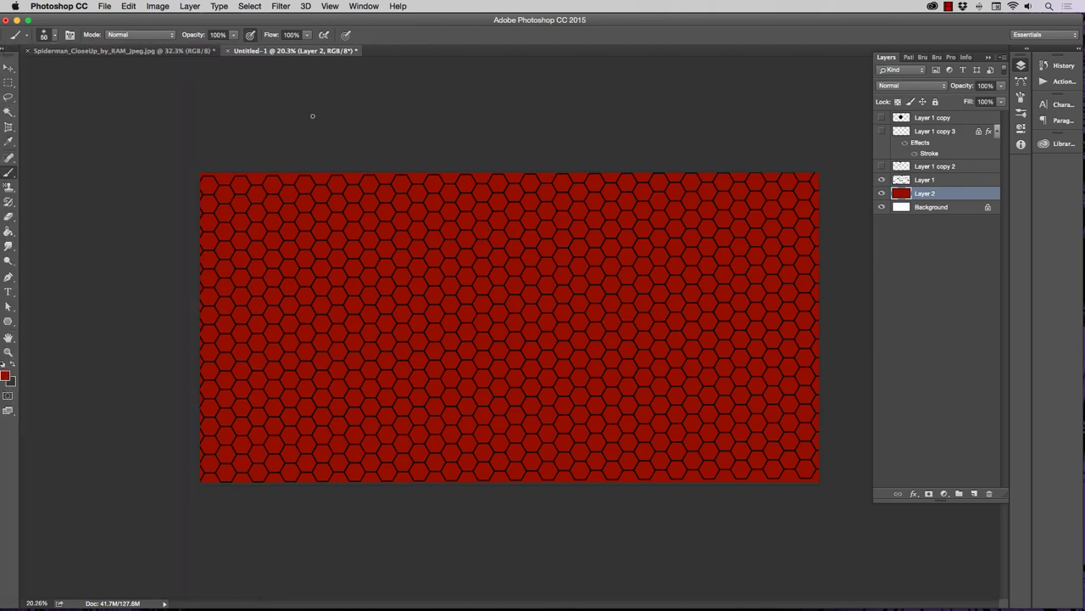
{"action": "key", "text": "bracketright"}
{"action": "key", "text": "bracketright"}
{"action": "key", "text": "bracketright"}
{"action": "key", "text": "bracketright"}
{"action": "key", "text": "bracketright"}
{"action": "key", "text": "bracketright"}
{"action": "key", "text": "bracketright"}
{"action": "key", "text": "bracketright"}
{"action": "key", "text": "bracketright"}
{"action": "key", "text": "bracketright"}
{"action": "key", "text": "bracketright"}
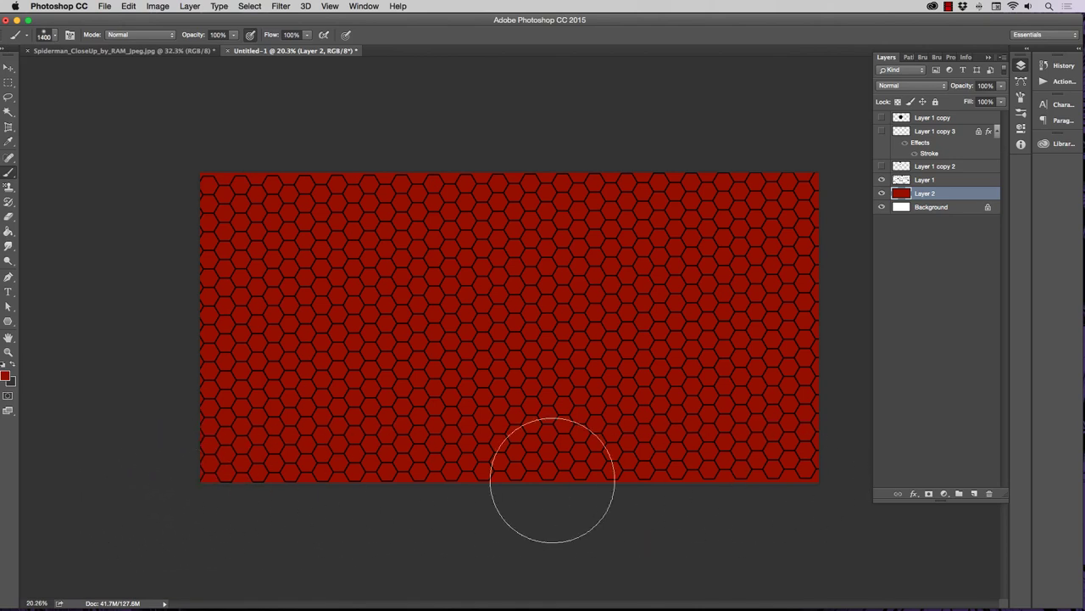
{"action": "left_click", "coordinate": [5, 364]}
{"action": "left_click_drag", "start_coordinate": [194, 500], "coordinate": [834, 497]}
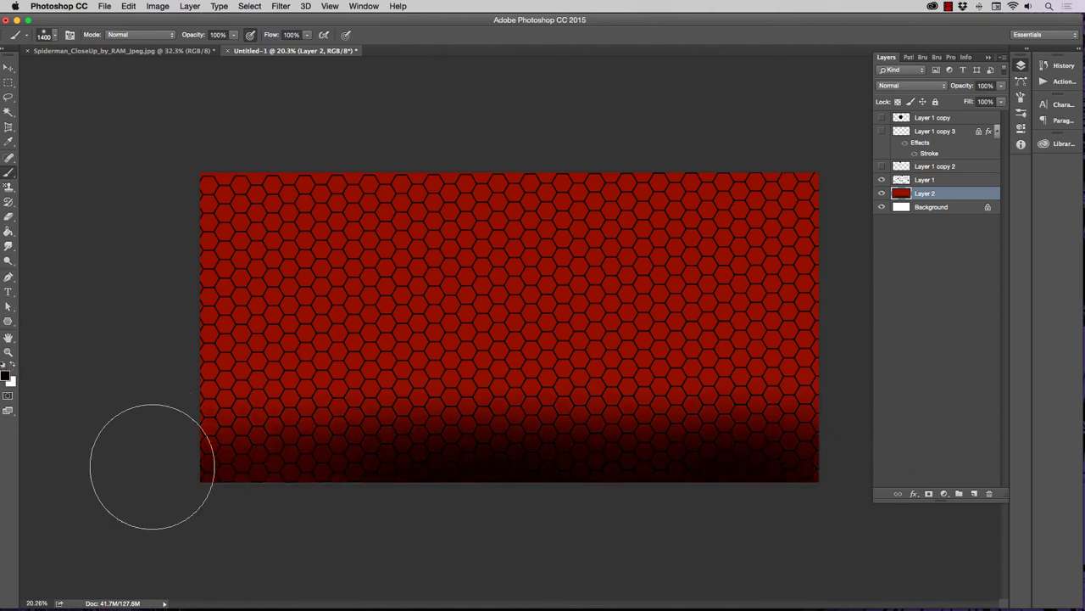
Enlarge the brush to 1600 px and shade Layer 2's top edge and bottom edge darker.
{"action": "left_click_drag", "start_coordinate": [875, 441], "coordinate": [268, 422]}
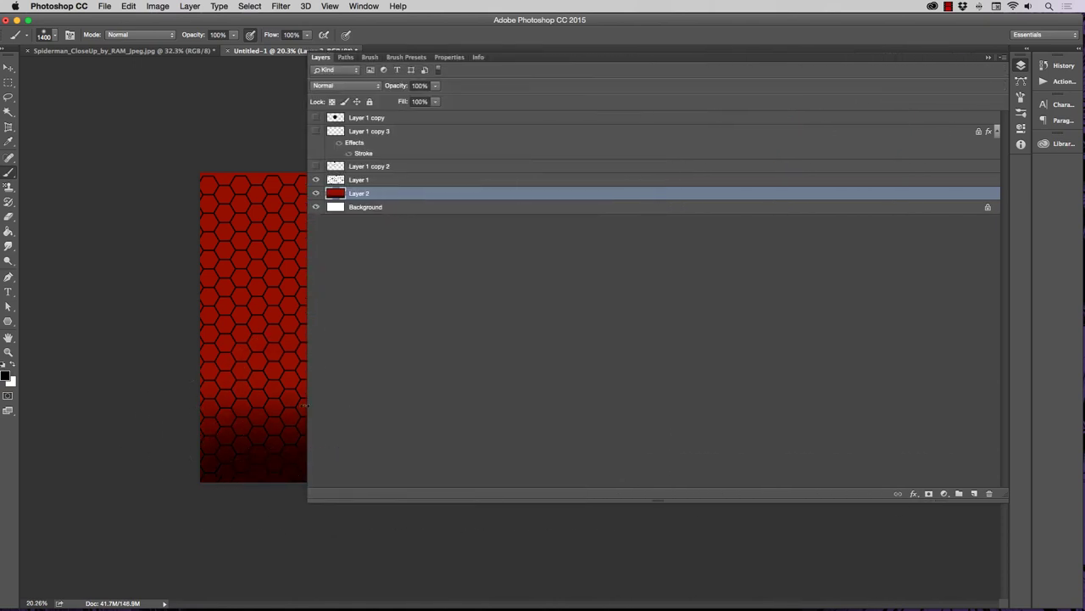
{"action": "left_click", "coordinate": [309, 487]}
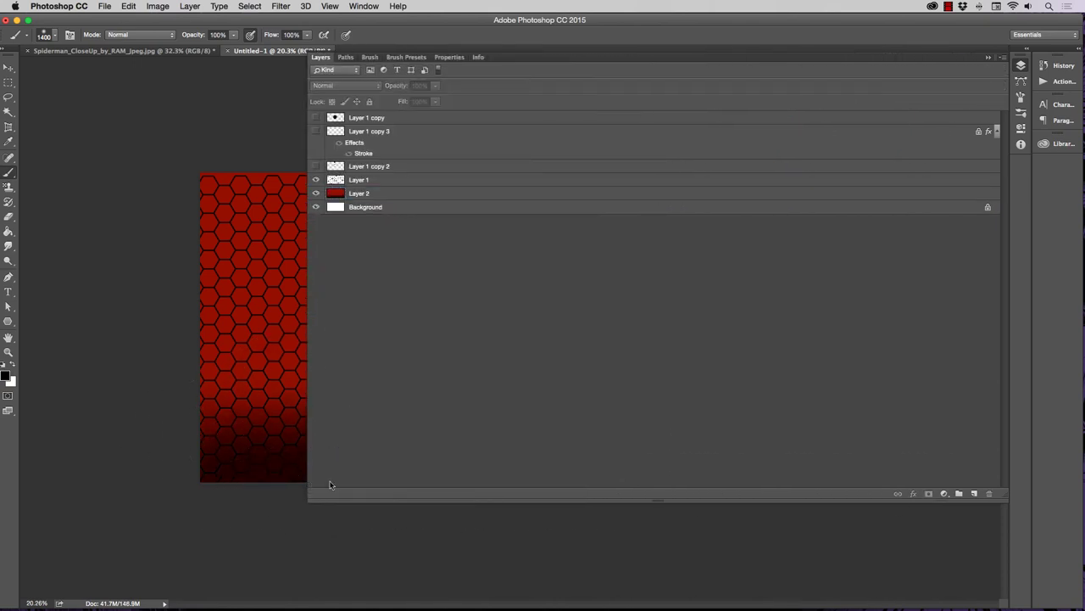
{"action": "left_click_drag", "start_coordinate": [307, 117], "coordinate": [873, 123]}
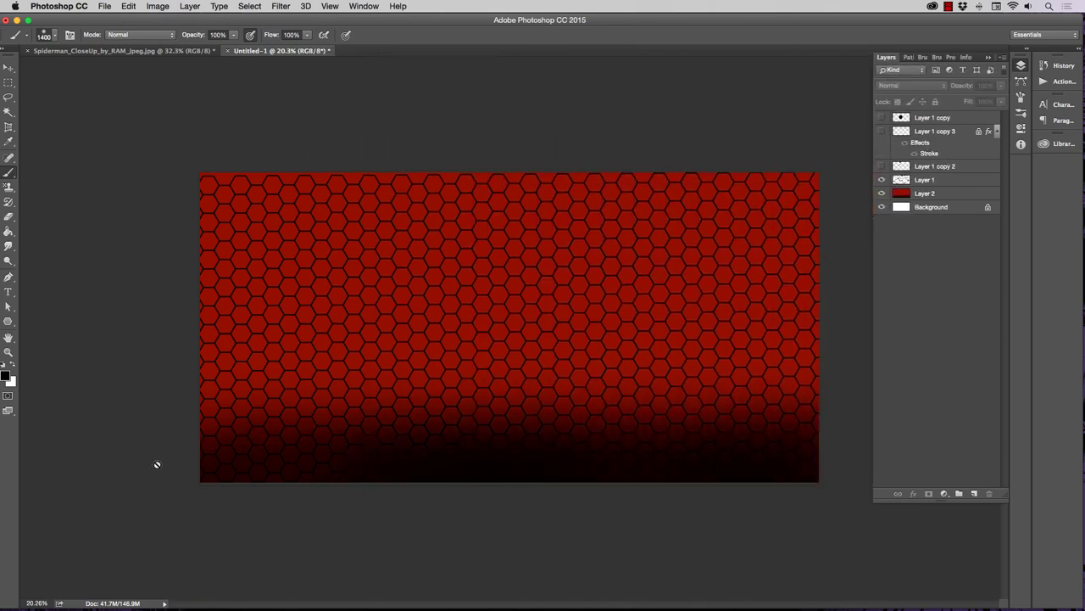
{"action": "left_click", "coordinate": [926, 195]}
{"action": "key", "text": "bracketright"}
{"action": "key", "text": "bracketright"}
{"action": "mouse_move", "coordinate": [145, 133]}
{"action": "left_mouse_down"}
{"action": "mouse_move", "coordinate": [765, 122]}
{"action": "mouse_move", "coordinate": [523, 122]}
{"action": "left_mouse_up"}
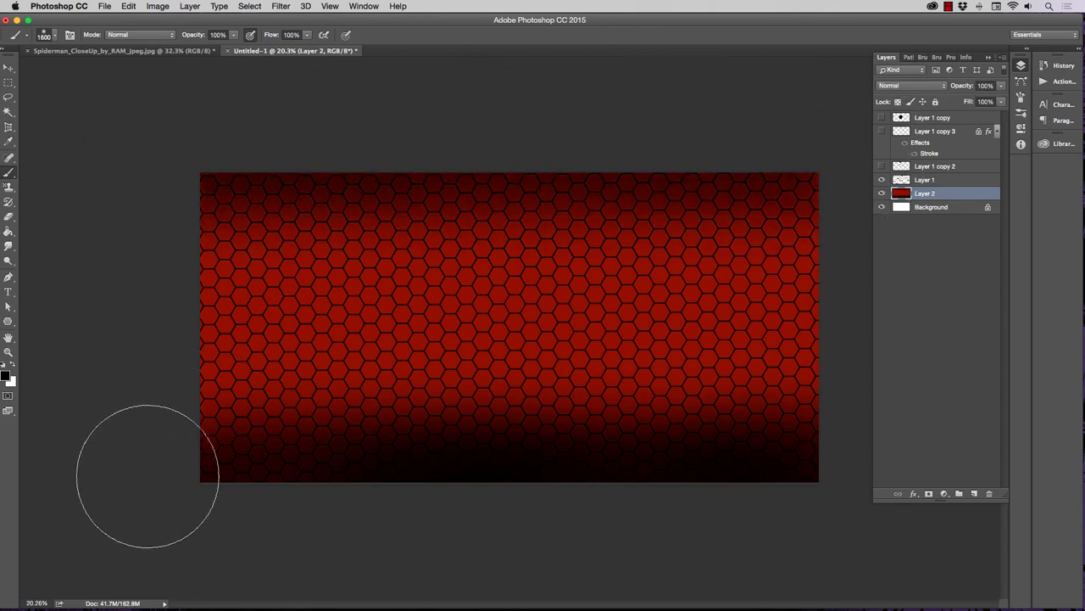
{"action": "mouse_move", "coordinate": [147, 475]}
{"action": "left_mouse_down"}
{"action": "mouse_move", "coordinate": [271, 483]}
{"action": "mouse_move", "coordinate": [869, 427]}
{"action": "left_mouse_up"}
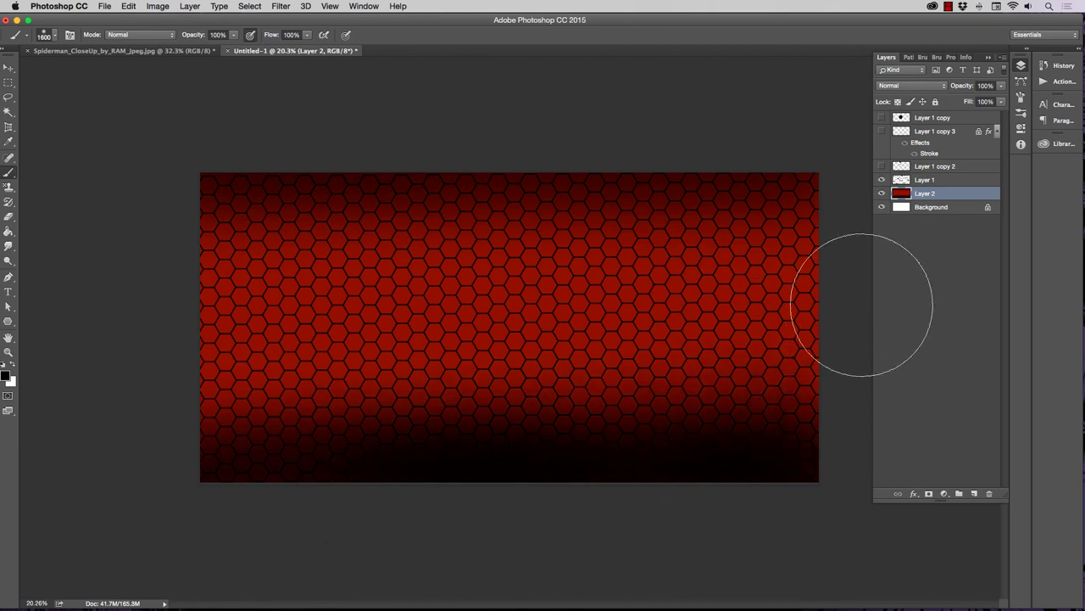
{"action": "left_click", "coordinate": [963, 181]}
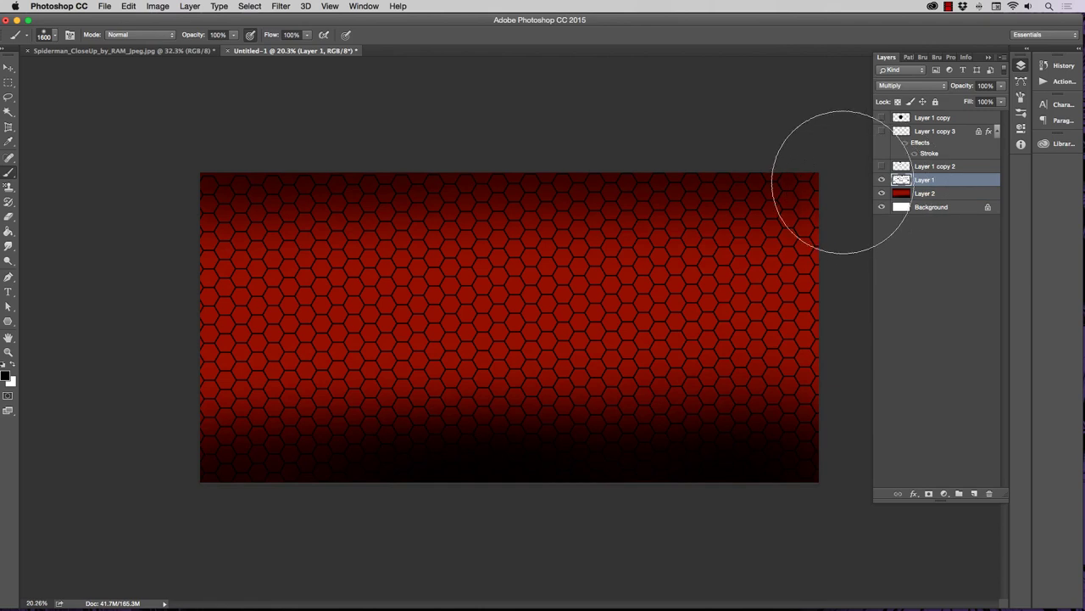
Try Screen, Overlay, Hard Light, Vivid Light and Hard Mix on Layer 1, settling on Darken.
{"action": "left_click", "coordinate": [926, 87]}
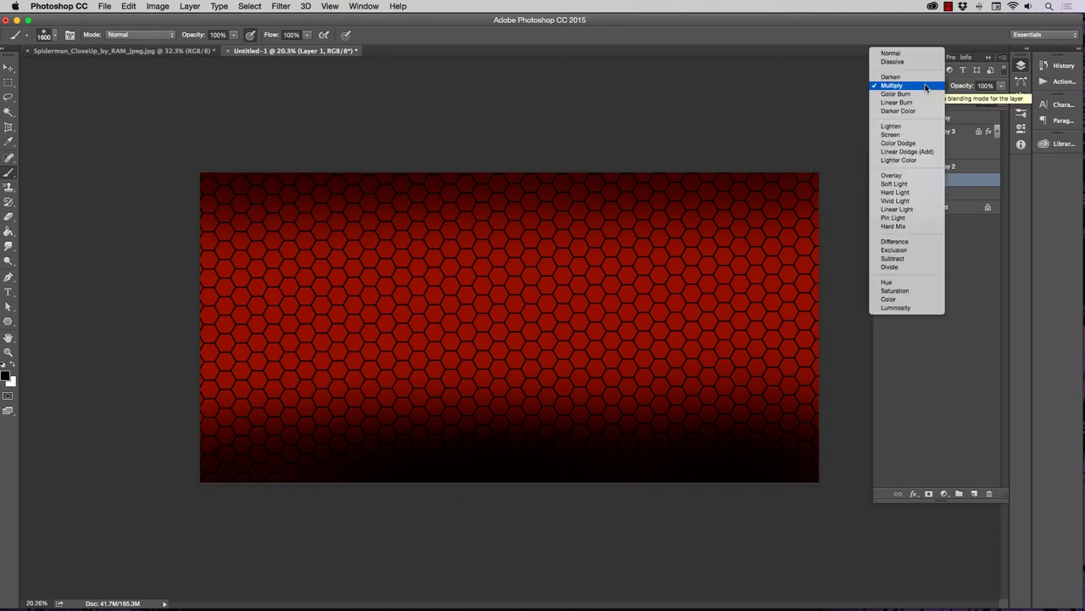
{"action": "left_click", "coordinate": [892, 134]}
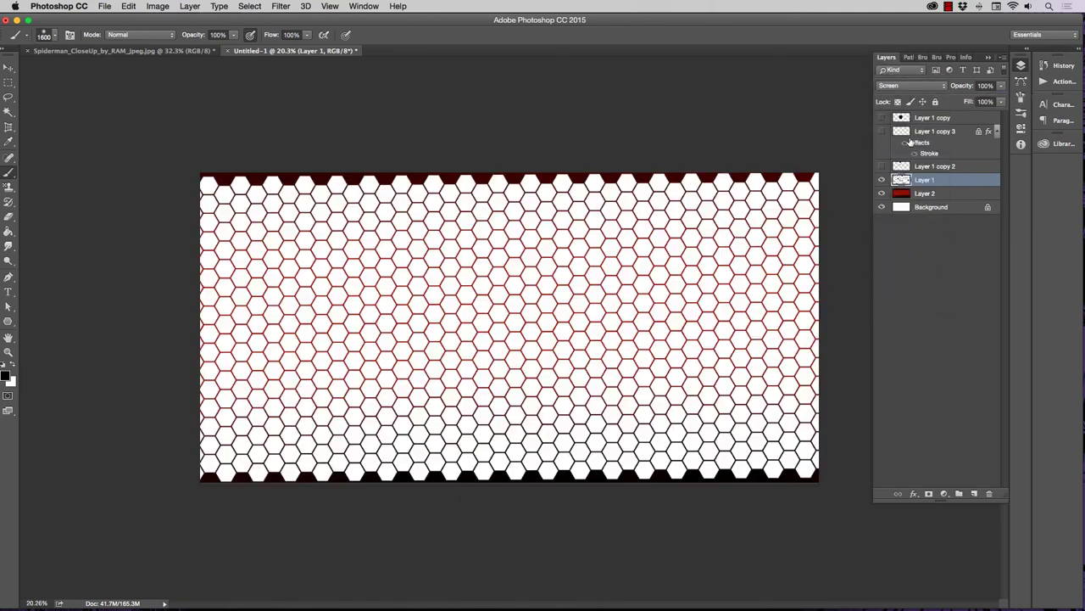
{"action": "left_click", "coordinate": [925, 87]}
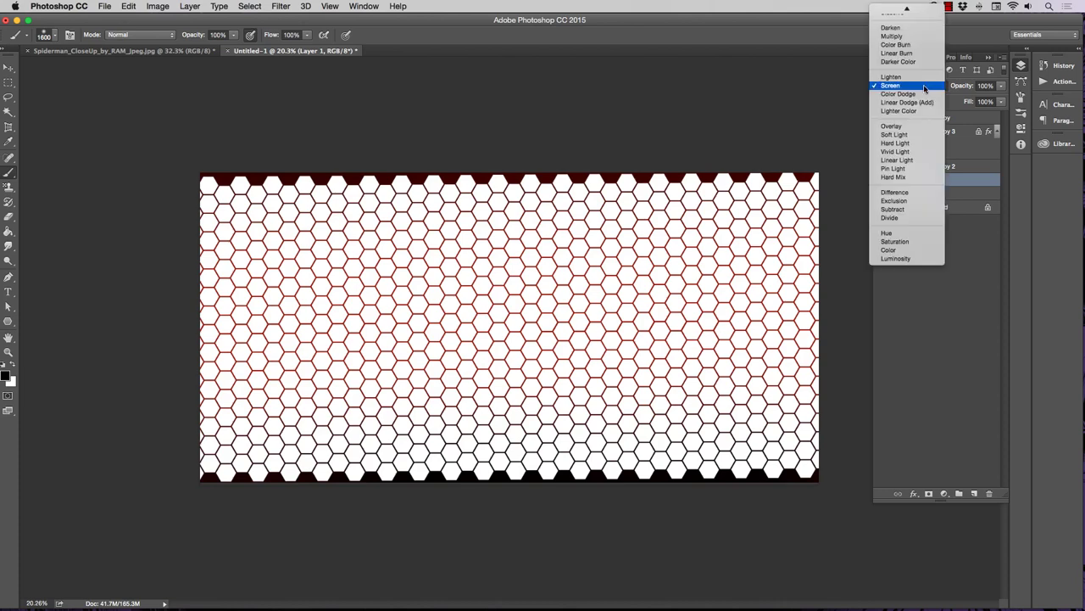
{"action": "left_click", "coordinate": [892, 125]}
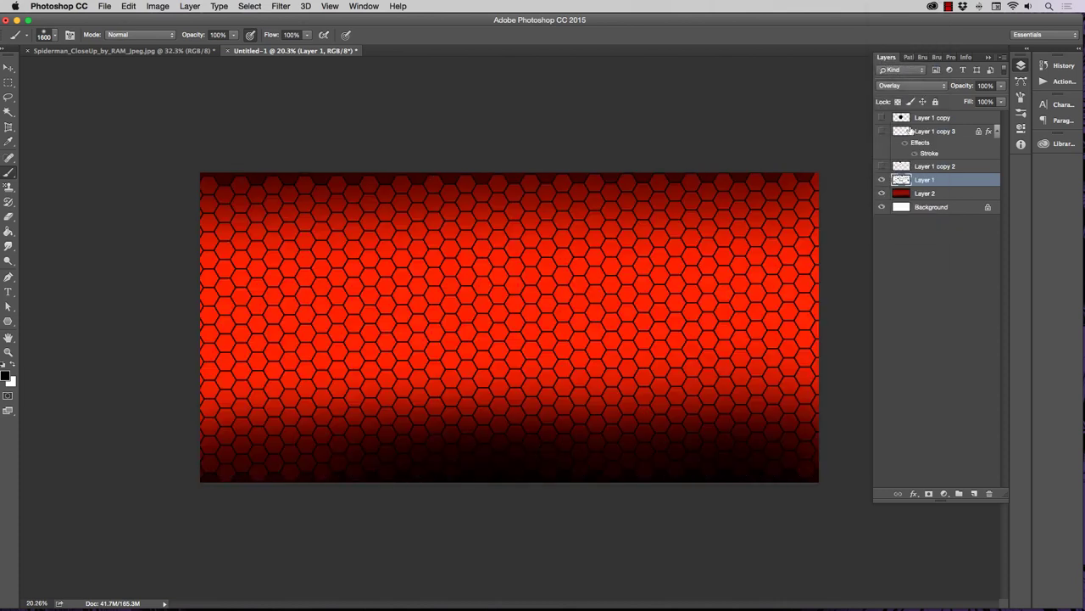
{"action": "left_click", "coordinate": [924, 87]}
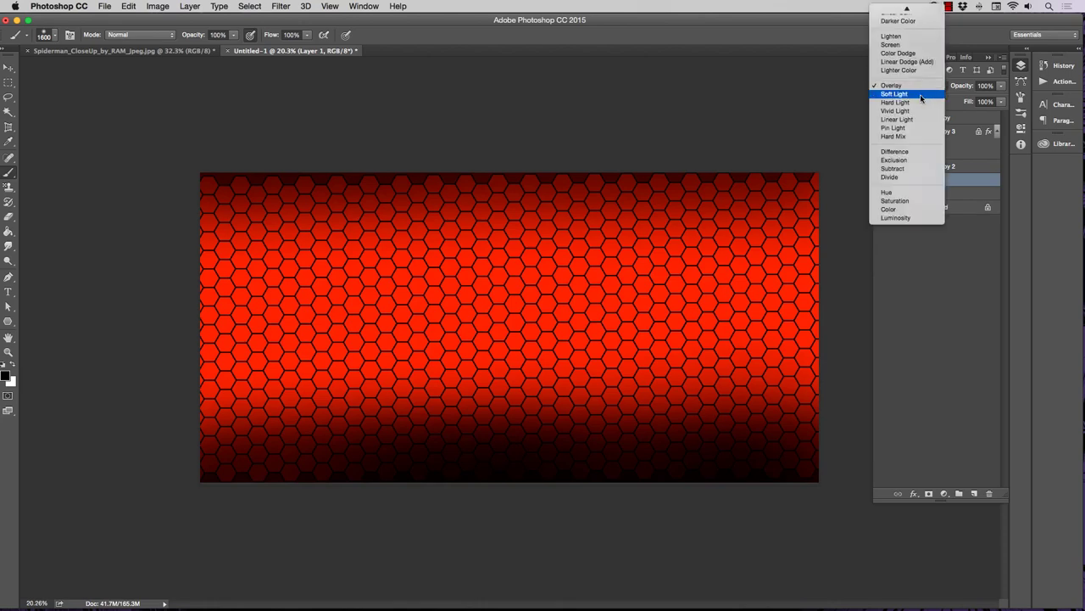
{"action": "left_click", "coordinate": [916, 103]}
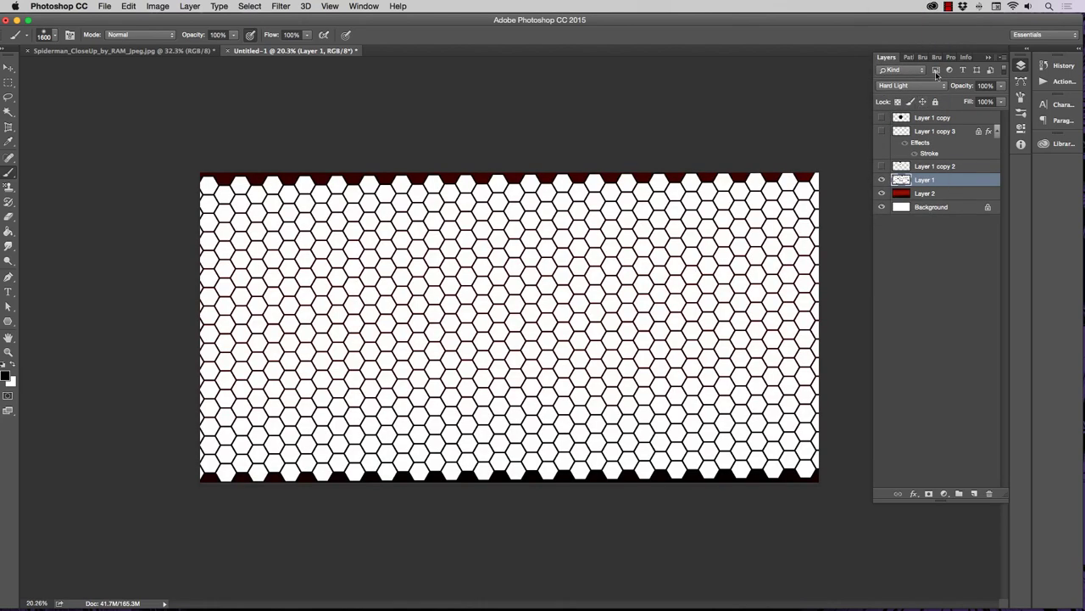
{"action": "left_click", "coordinate": [928, 87]}
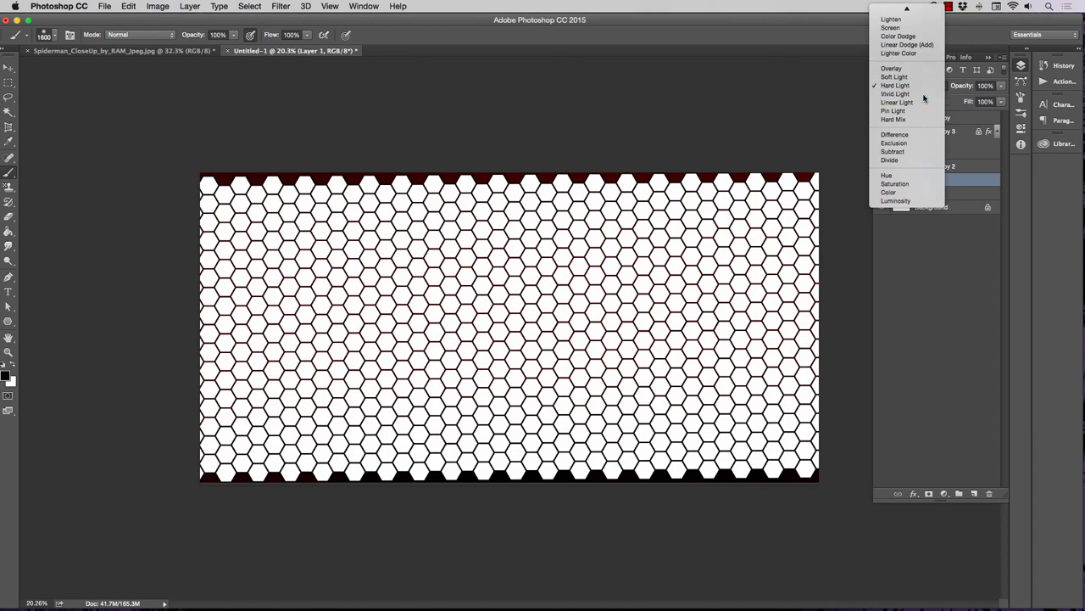
{"action": "left_click", "coordinate": [924, 100]}
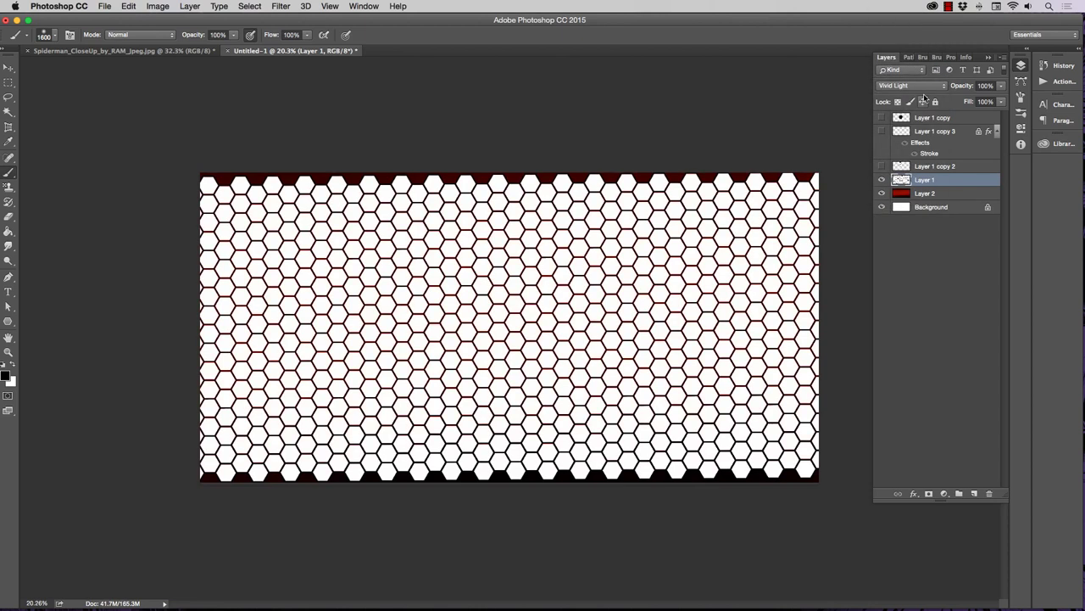
{"action": "left_click", "coordinate": [930, 88]}
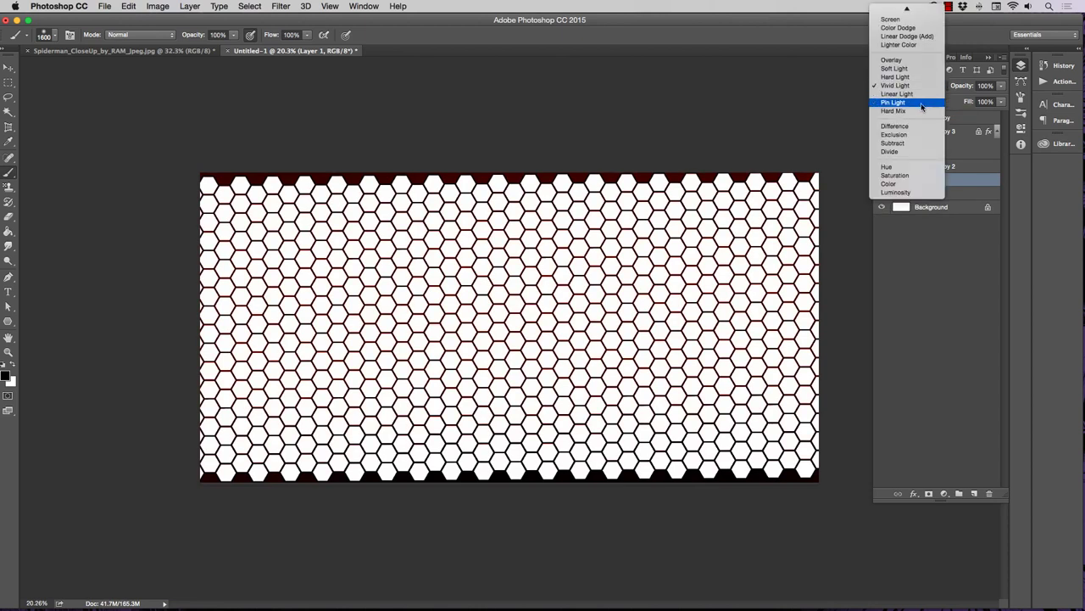
{"action": "left_click", "coordinate": [919, 111]}
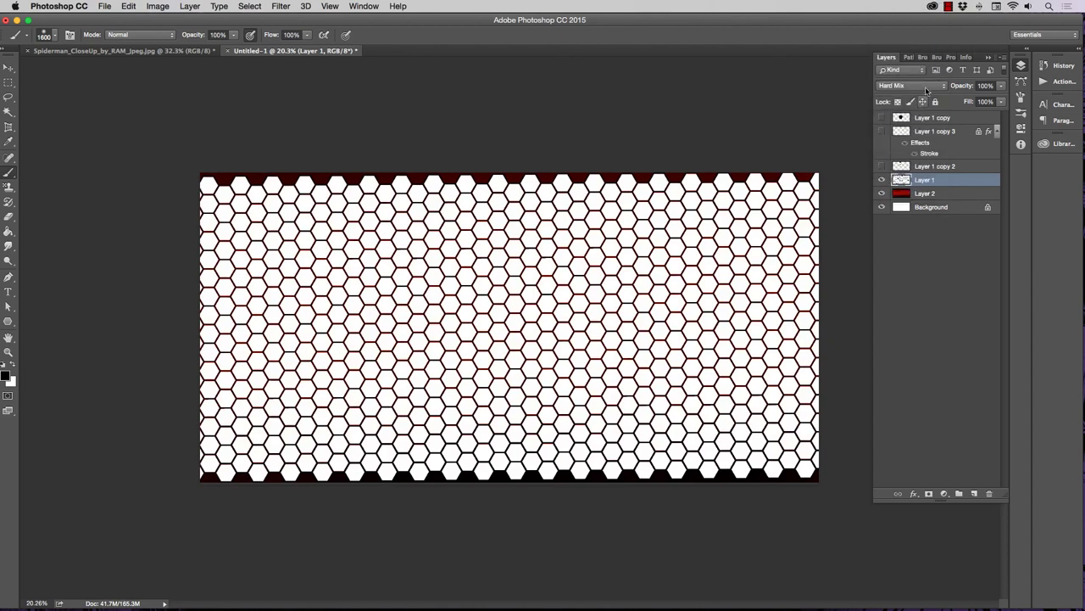
{"action": "left_click", "coordinate": [926, 88]}
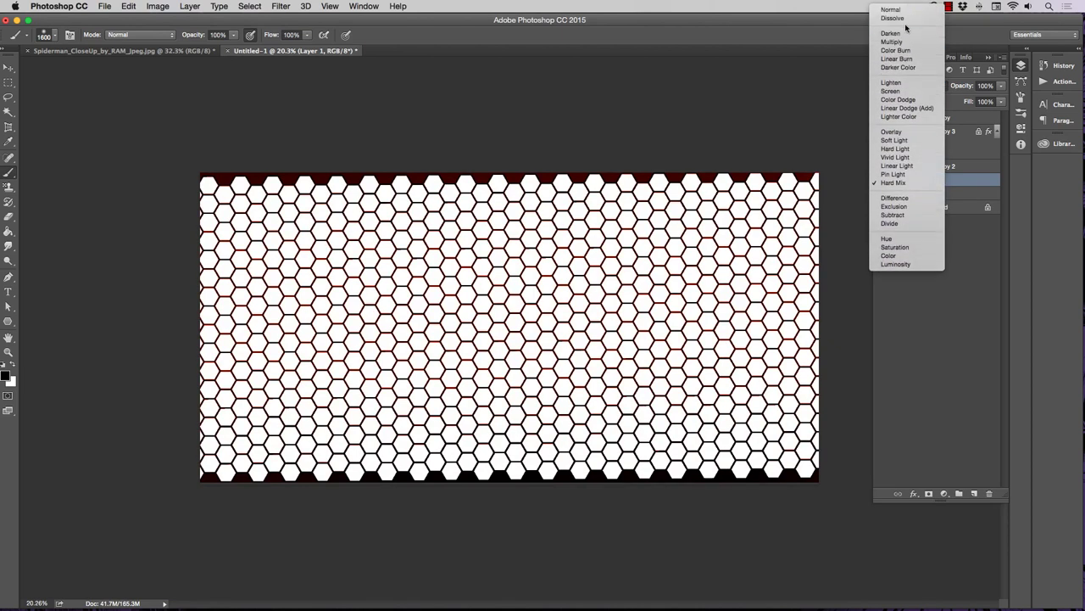
{"action": "left_click", "coordinate": [904, 34]}
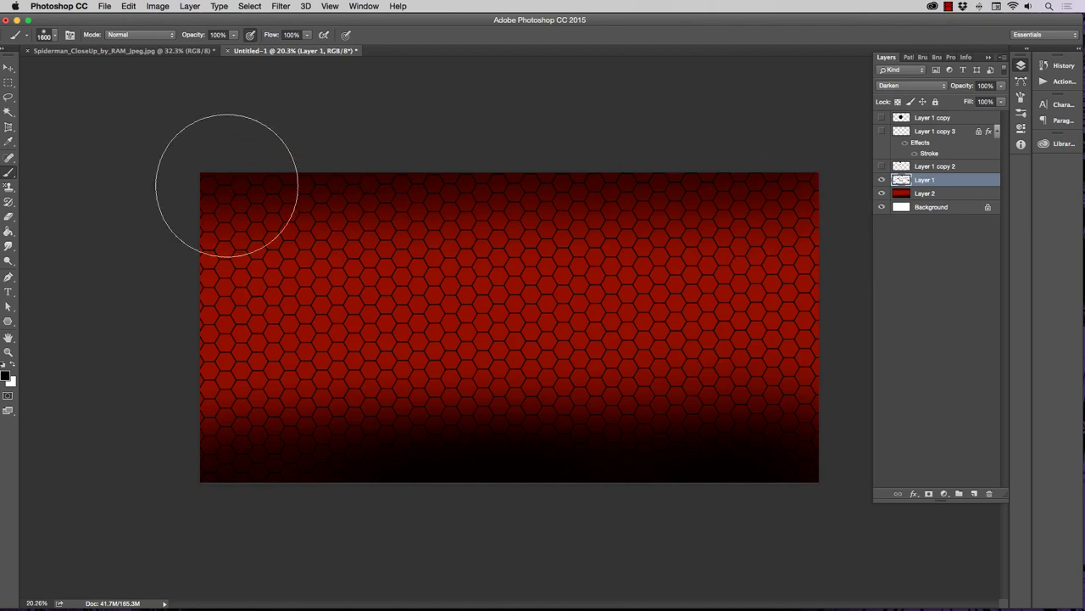
Hide the red Layer 2, leaving black hexagon outlines on white.
{"action": "left_click", "coordinate": [881, 180]}
{"action": "left_click", "coordinate": [882, 180]}
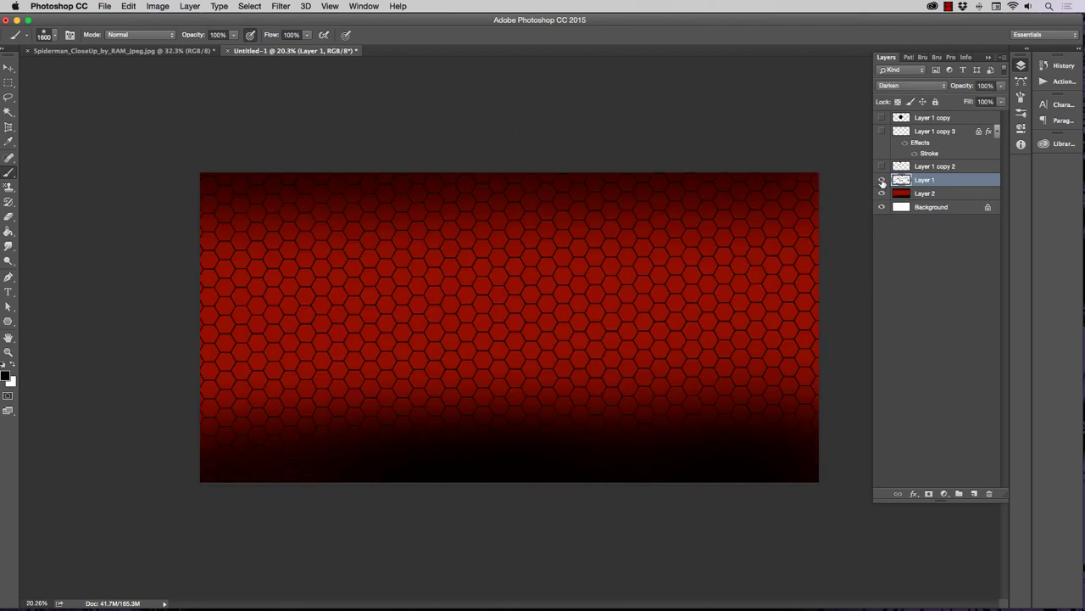
{"action": "left_click", "coordinate": [881, 194]}
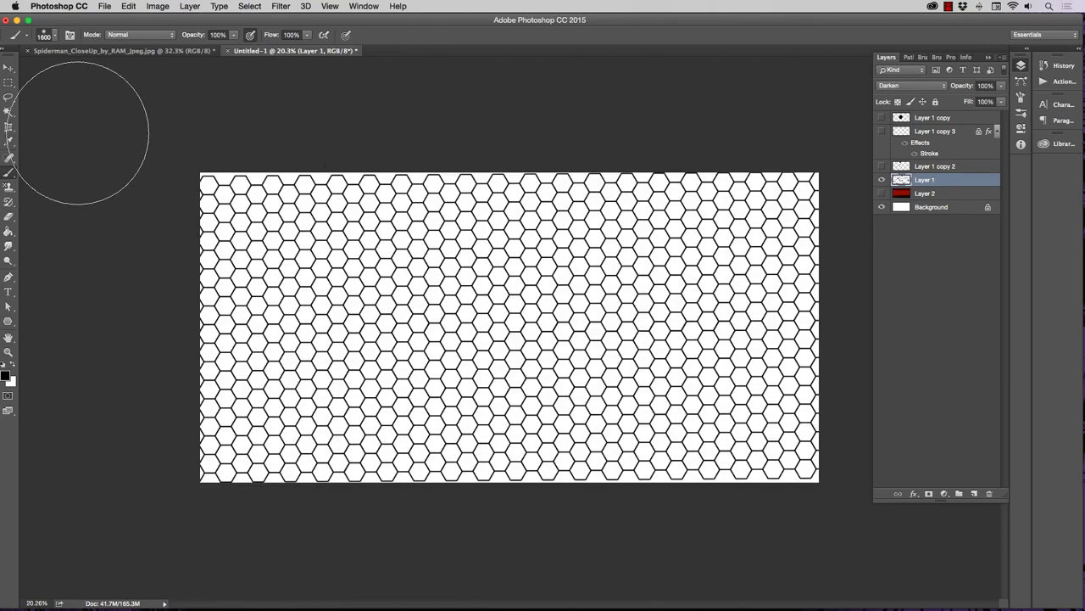
Select the similar hexagon outlines with the Magic Wand, show Layer 2 again, then deselect.
{"action": "left_click", "coordinate": [9, 112]}
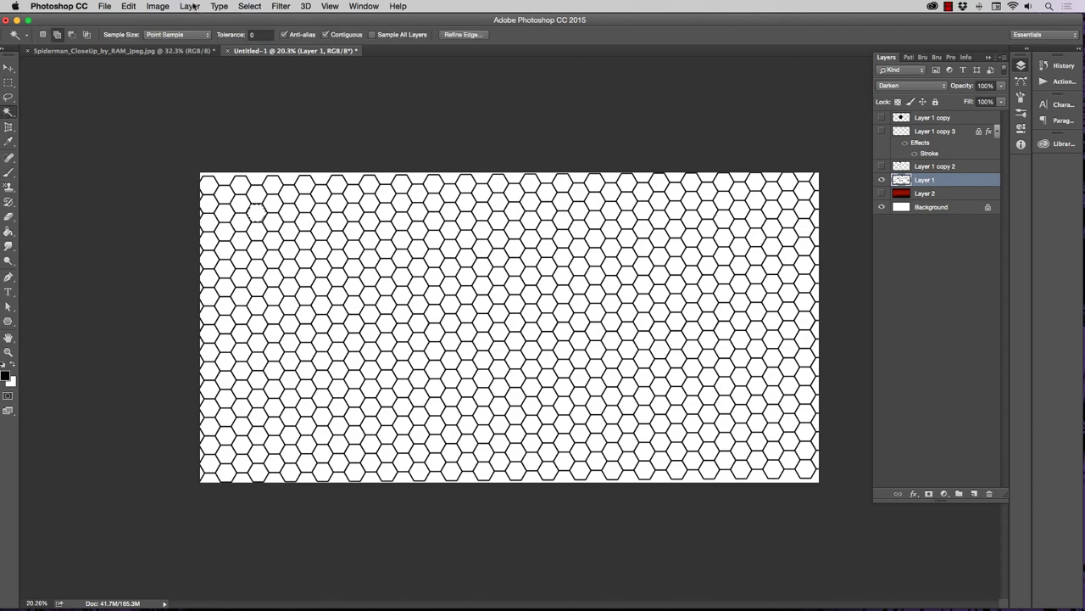
{"action": "left_click", "coordinate": [249, 7]}
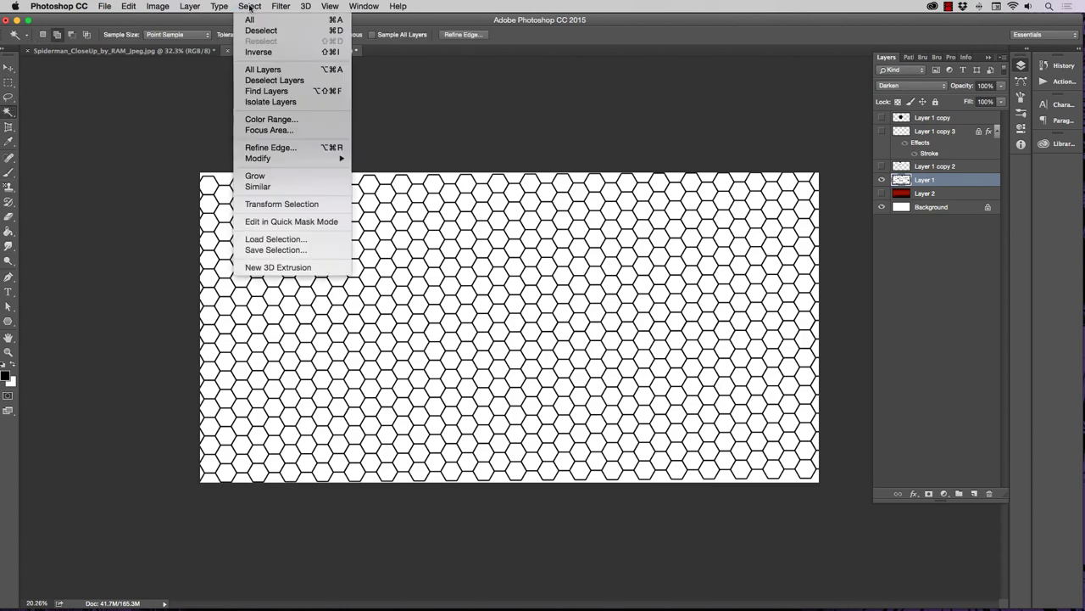
{"action": "left_click", "coordinate": [259, 186]}
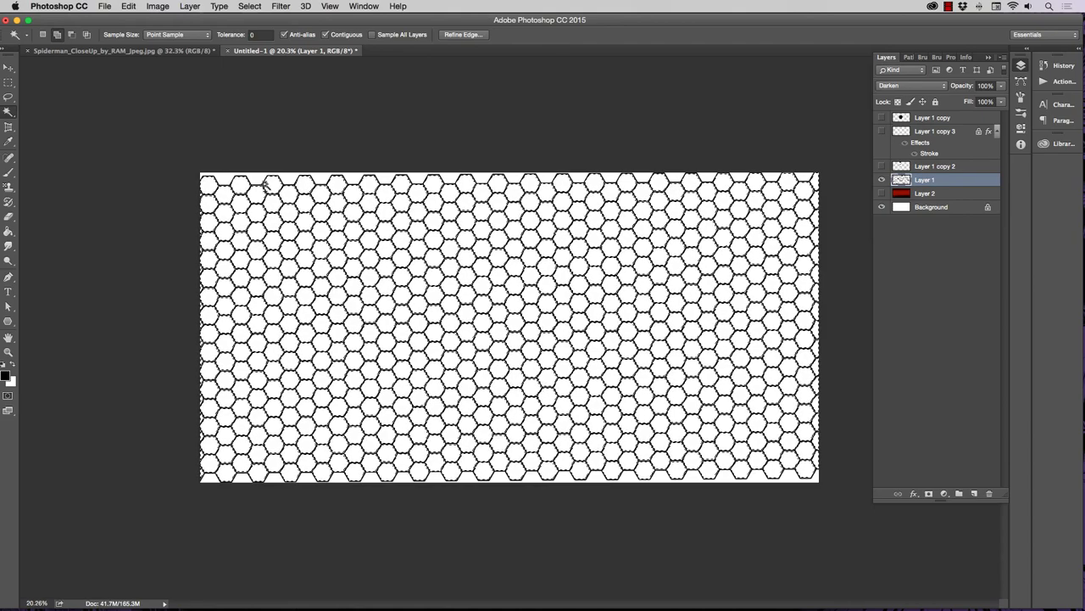
{"action": "left_click", "coordinate": [882, 193]}
{"action": "key", "text": "super+d"}
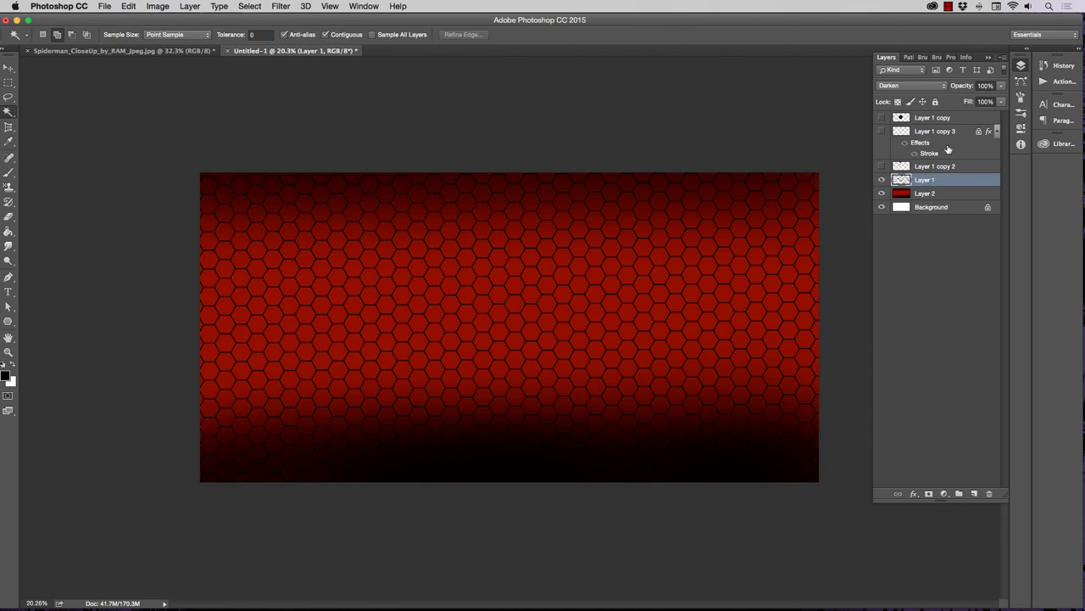
Lock Layer 1's transparent pixels, keeping its Darken blend mode.
{"action": "left_click", "coordinate": [918, 88]}
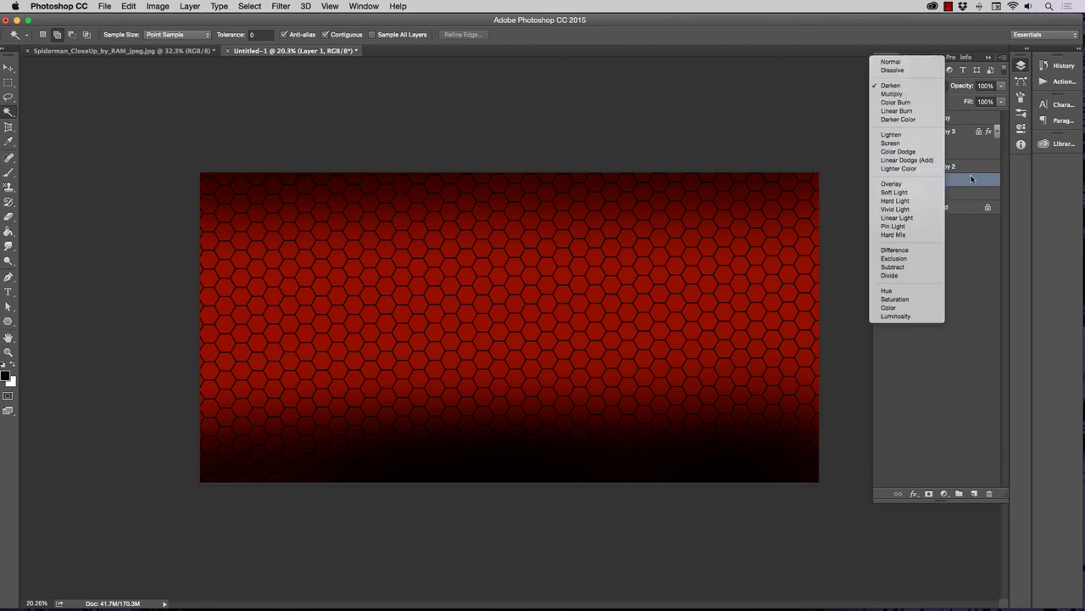
{"action": "left_click", "coordinate": [973, 180]}
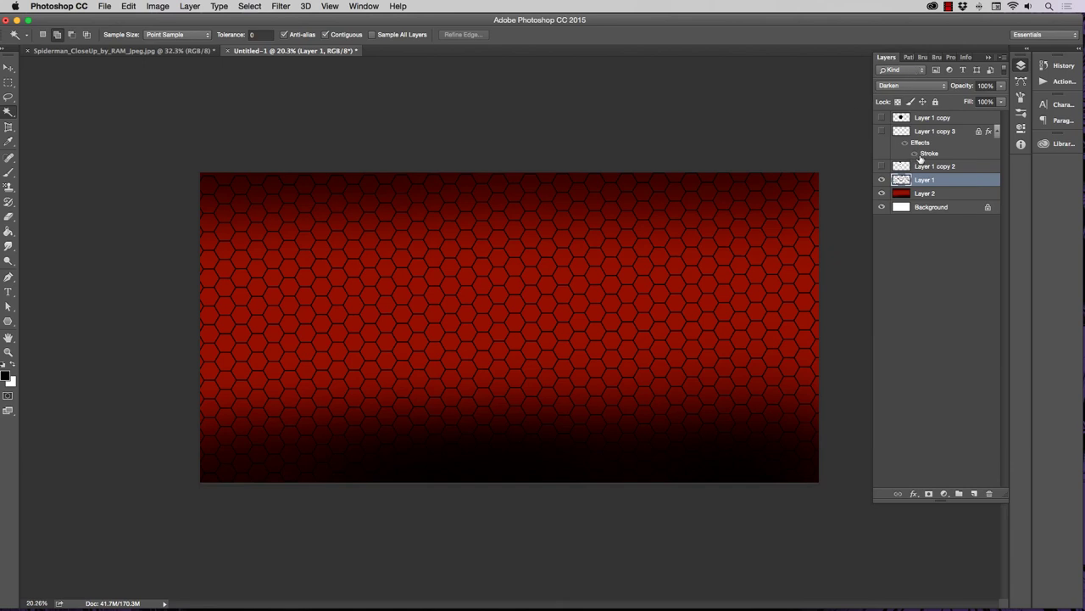
{"action": "left_click", "coordinate": [898, 101]}
Paint a wide white band across the middle of the hexagons with a 1700 px brush.
{"action": "left_click", "coordinate": [12, 173]}
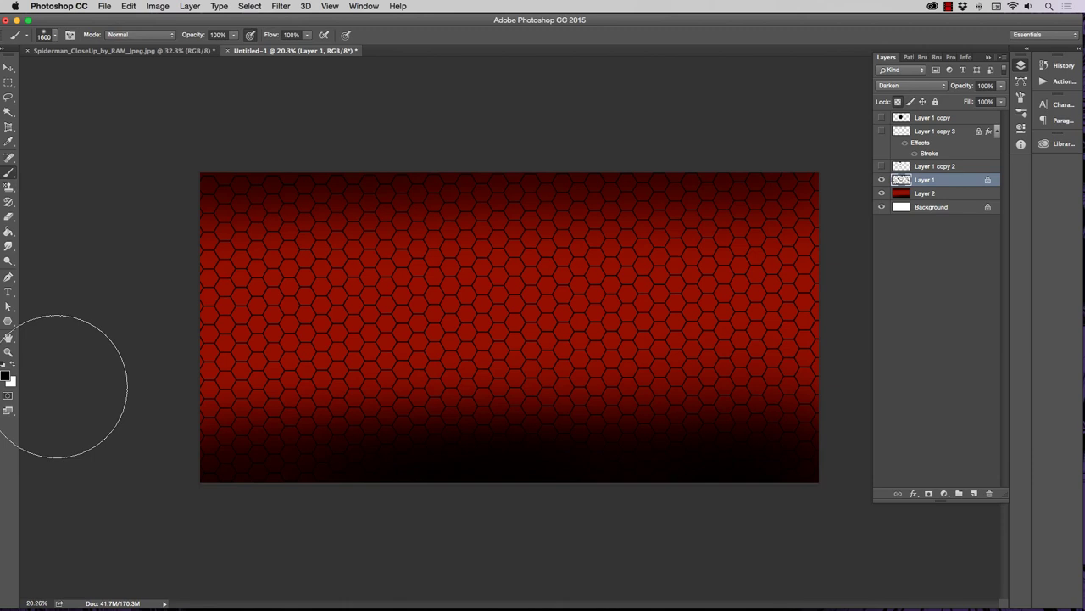
{"action": "left_click", "coordinate": [13, 365]}
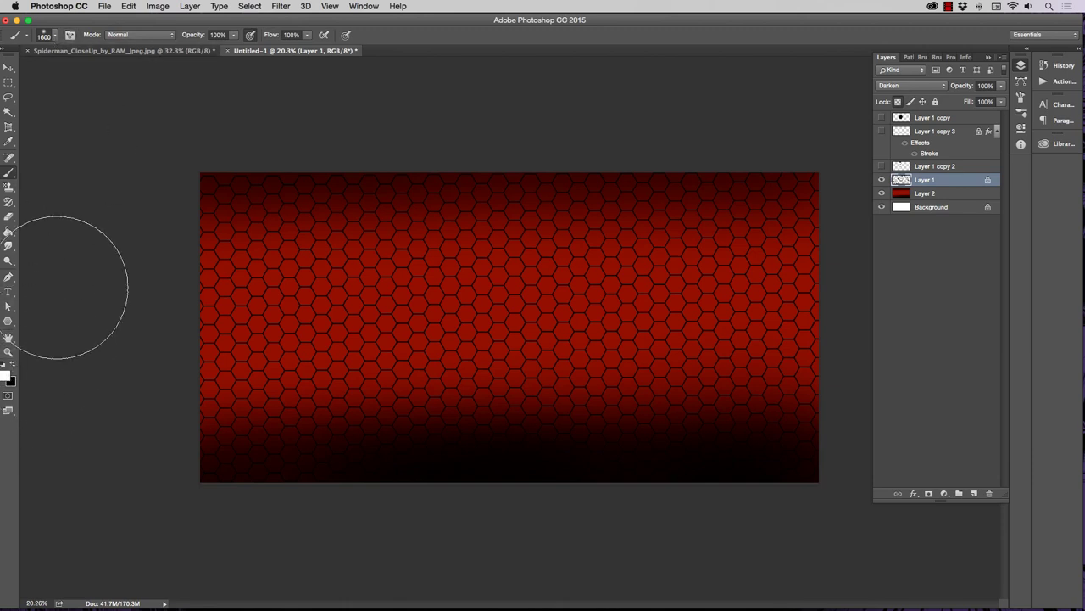
{"action": "key", "text": "bracketright"}
{"action": "mouse_move", "coordinate": [58, 287]}
{"action": "left_mouse_down"}
{"action": "mouse_move", "coordinate": [165, 308]}
{"action": "mouse_move", "coordinate": [455, 327]}
{"action": "mouse_move", "coordinate": [755, 301]}
{"action": "left_mouse_up"}
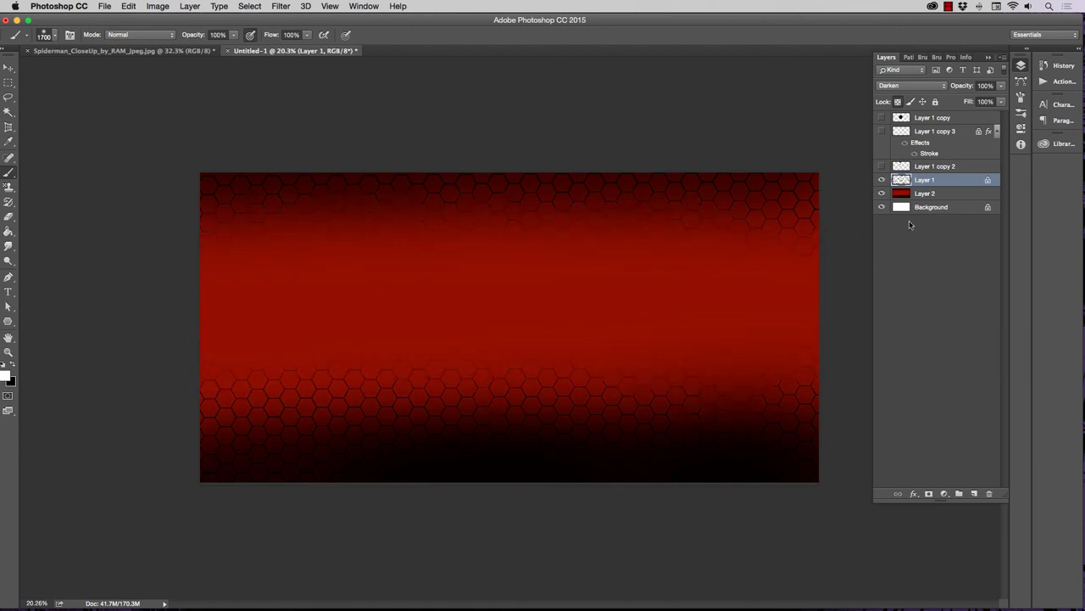
Set Layer 1's blend mode to Screen and resize the brush to 1200.
{"action": "left_click", "coordinate": [928, 86]}
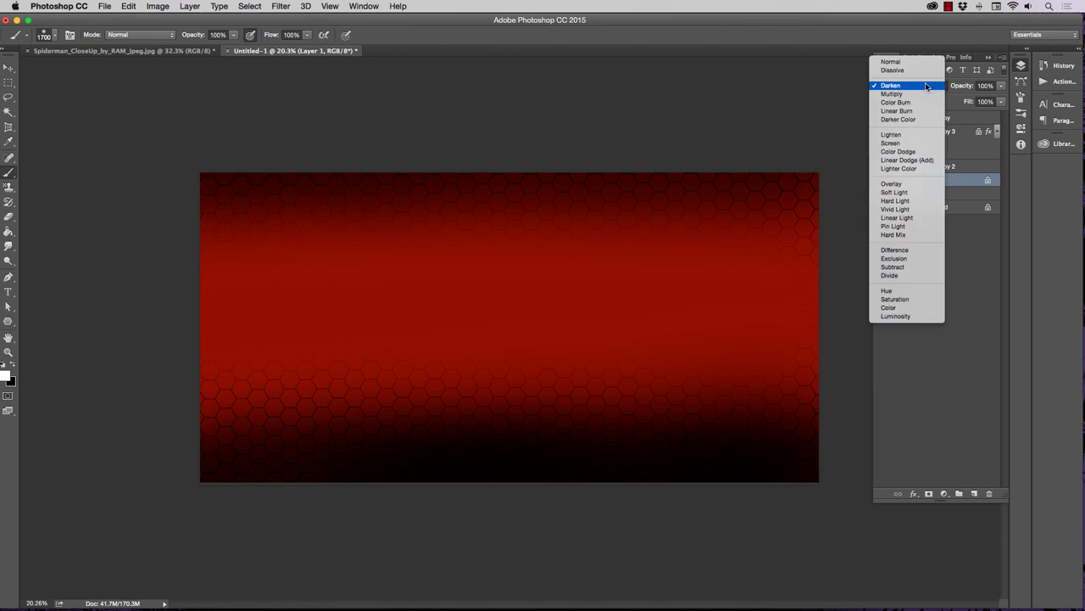
{"action": "left_click", "coordinate": [904, 143]}
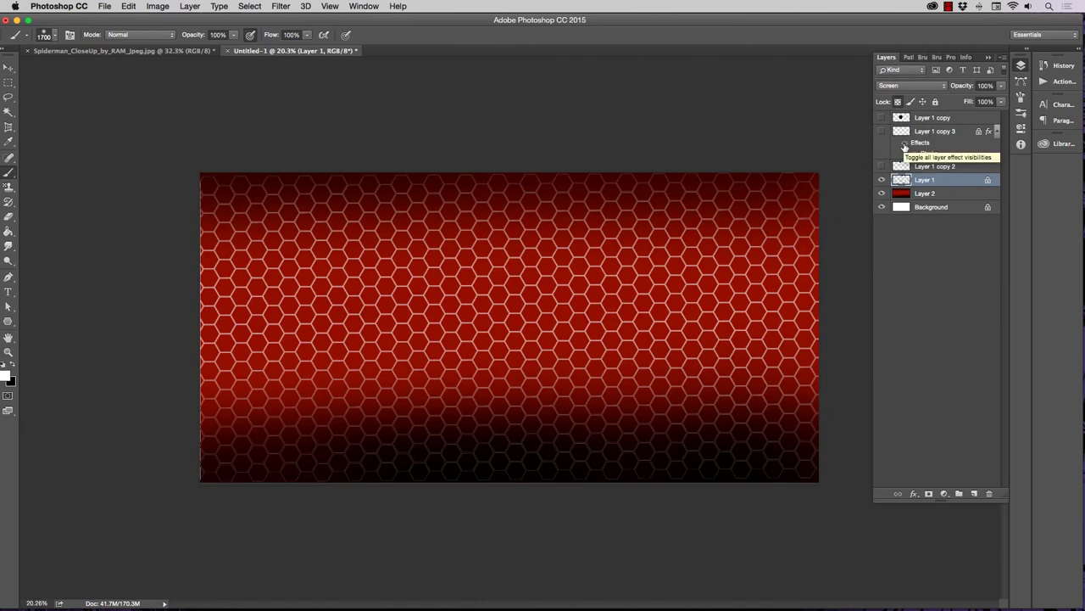
{"action": "key", "text": "bracketleft"}
{"action": "key", "text": "bracketleft"}
{"action": "key", "text": "bracketleft"}
{"action": "key", "text": "bracketleft"}
{"action": "key", "text": "bracketleft"}
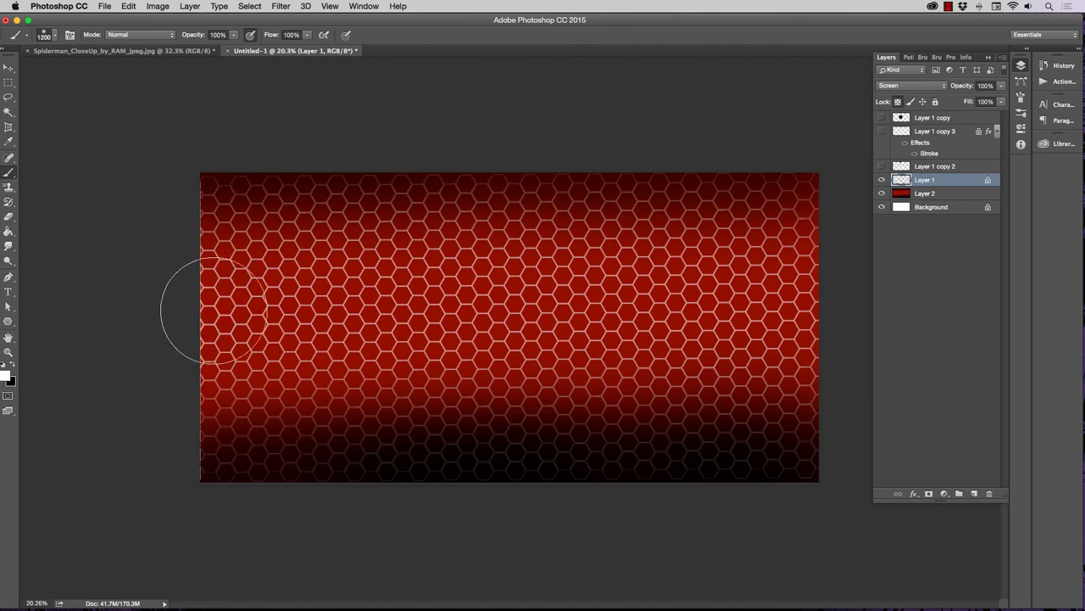
{"action": "key", "text": "bracketleft"}
{"action": "key", "text": "bracketleft"}
{"action": "key", "text": "bracketleft"}
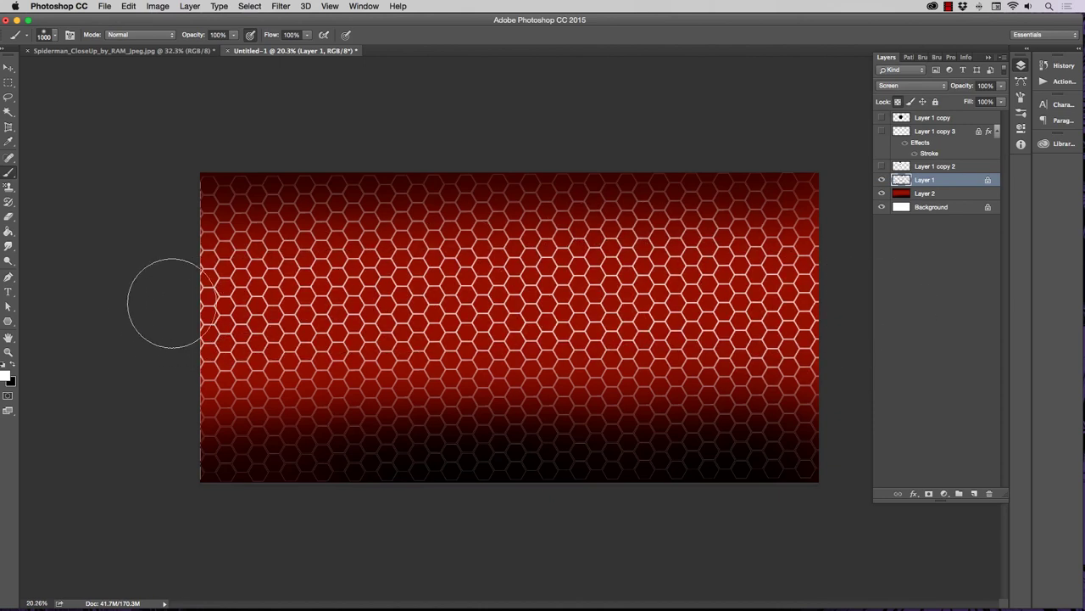
{"action": "key", "text": "bracketright"}
{"action": "key", "text": "bracketright"}
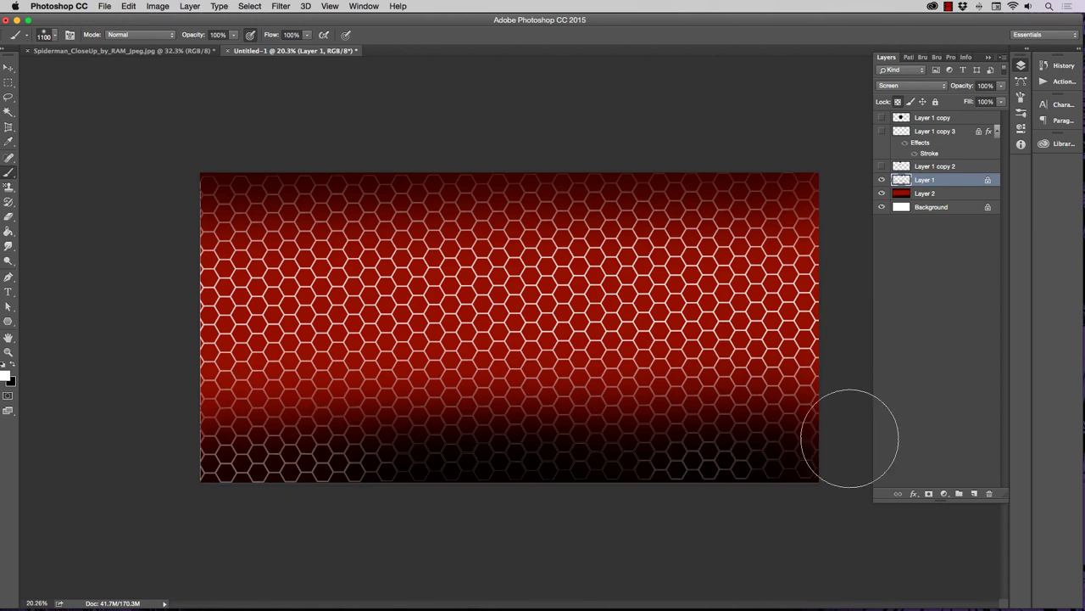
{"action": "key", "text": "bracketright"}
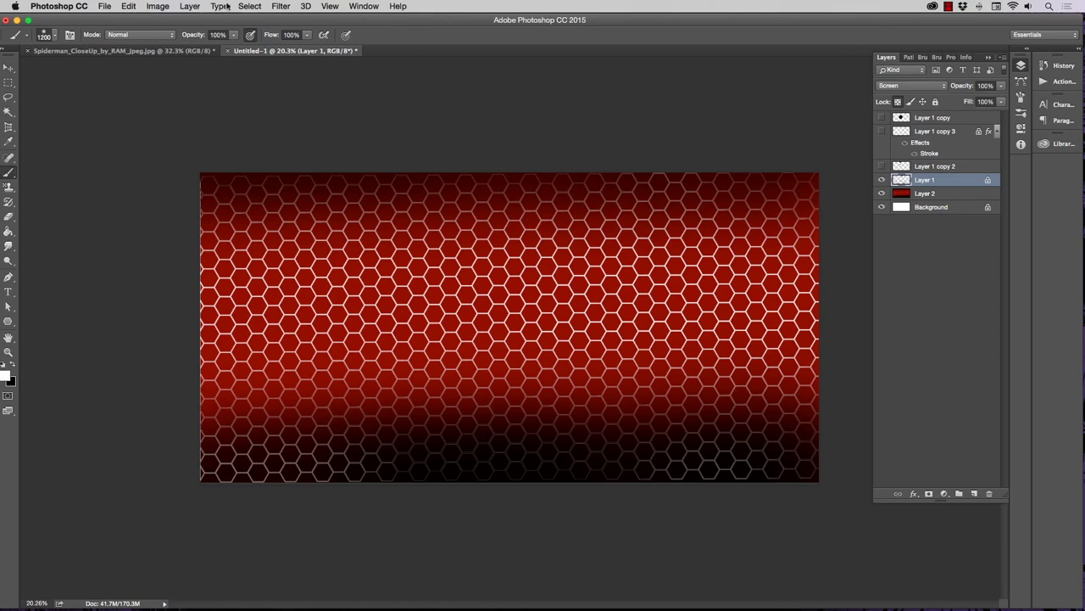
{"action": "left_click", "coordinate": [187, 7]}
Add a drop shadow to Layer 1 with colour 151515, 12 px distance and 18 px size.
{"action": "mouse_move", "coordinate": [272, 108]}
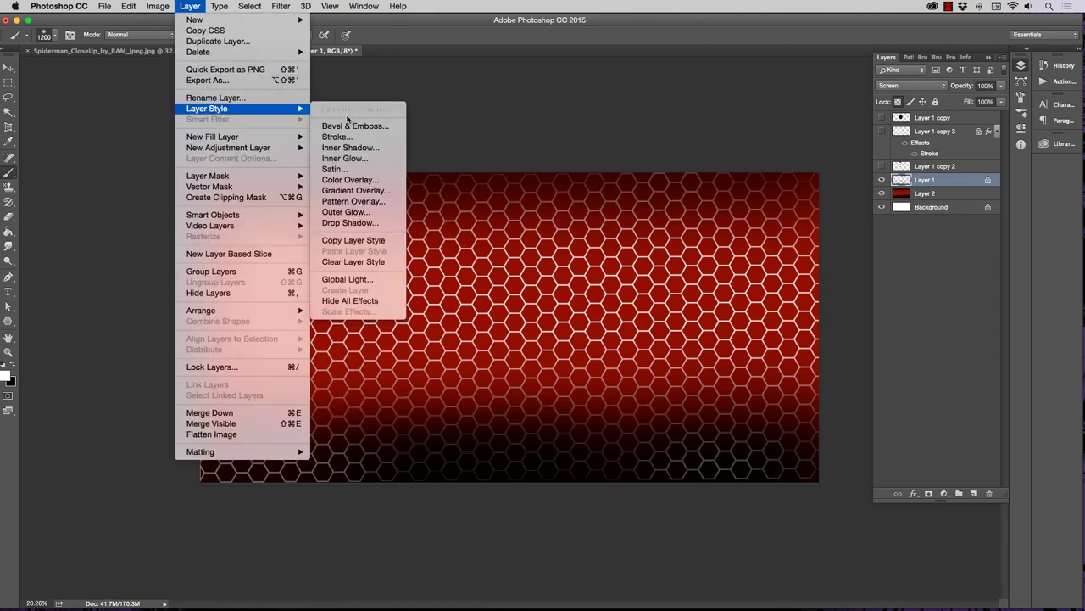
{"action": "left_click", "coordinate": [355, 222]}
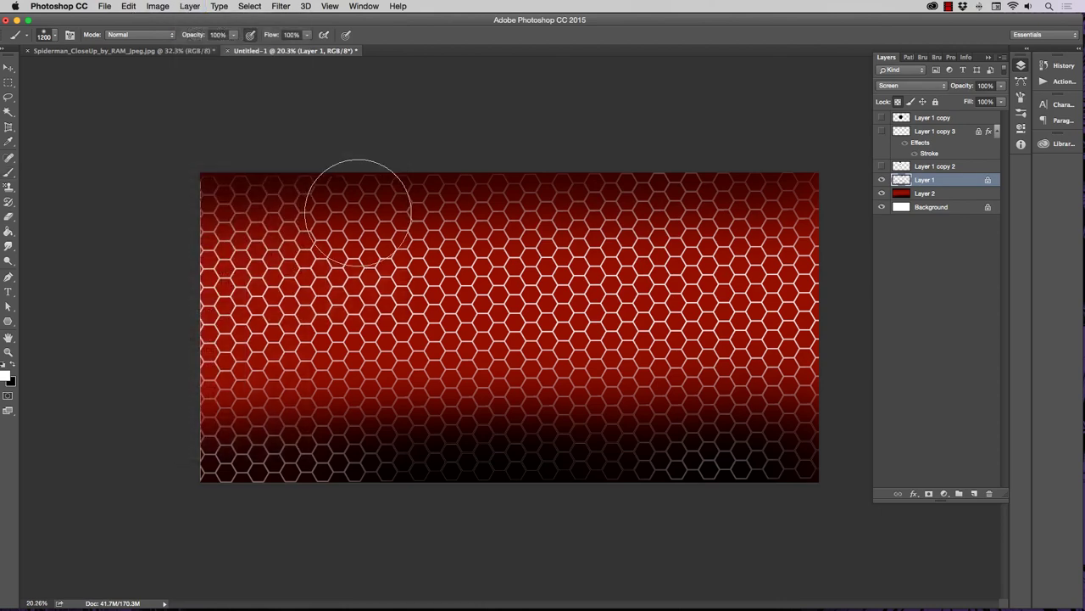
{"action": "left_click", "coordinate": [769, 287]}
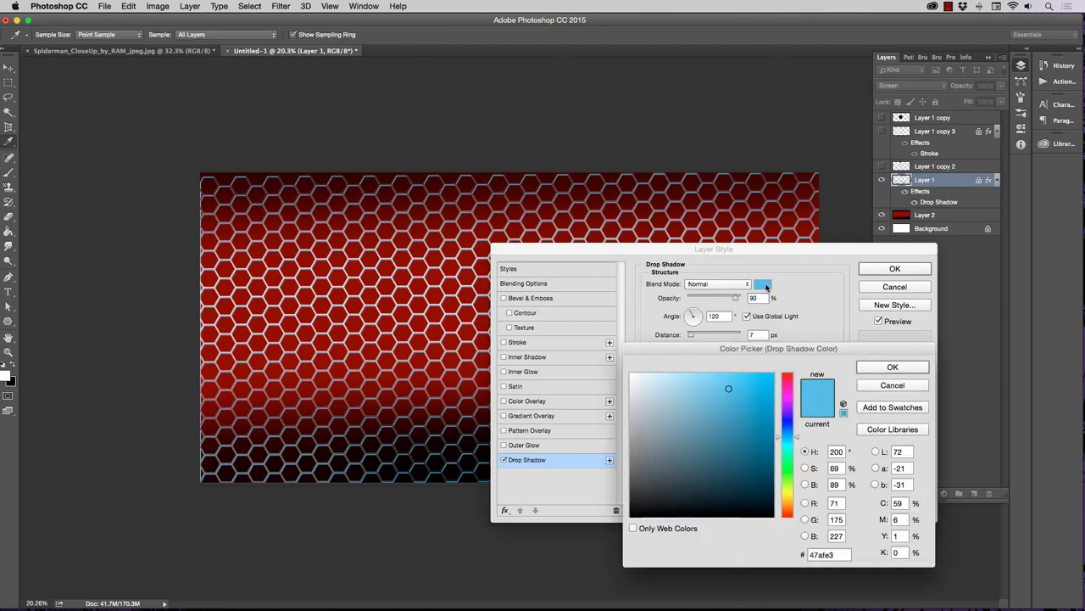
{"action": "left_click", "coordinate": [631, 506]}
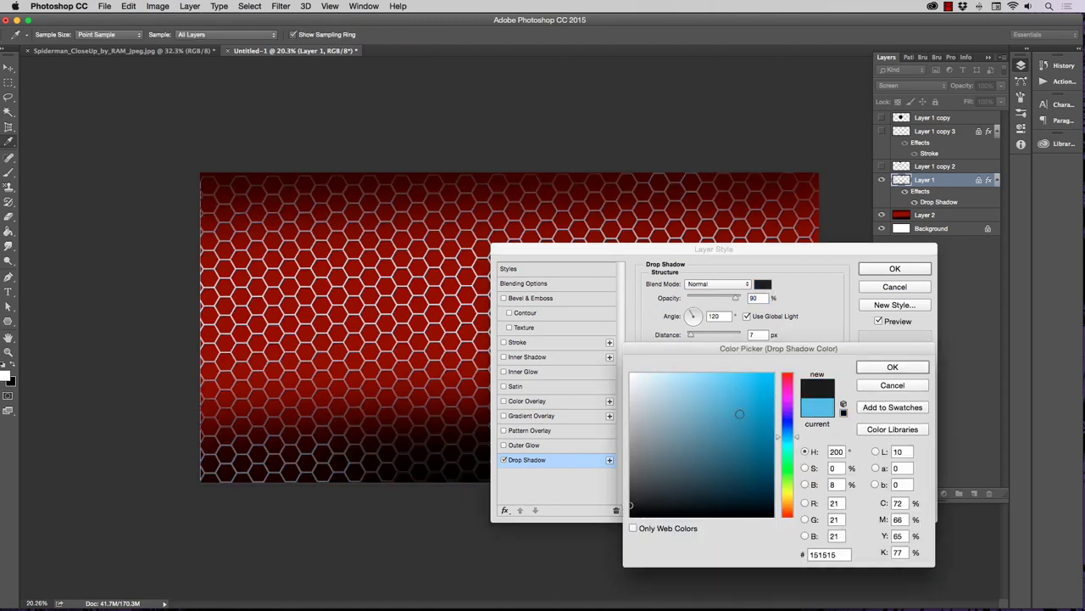
{"action": "left_click", "coordinate": [890, 367]}
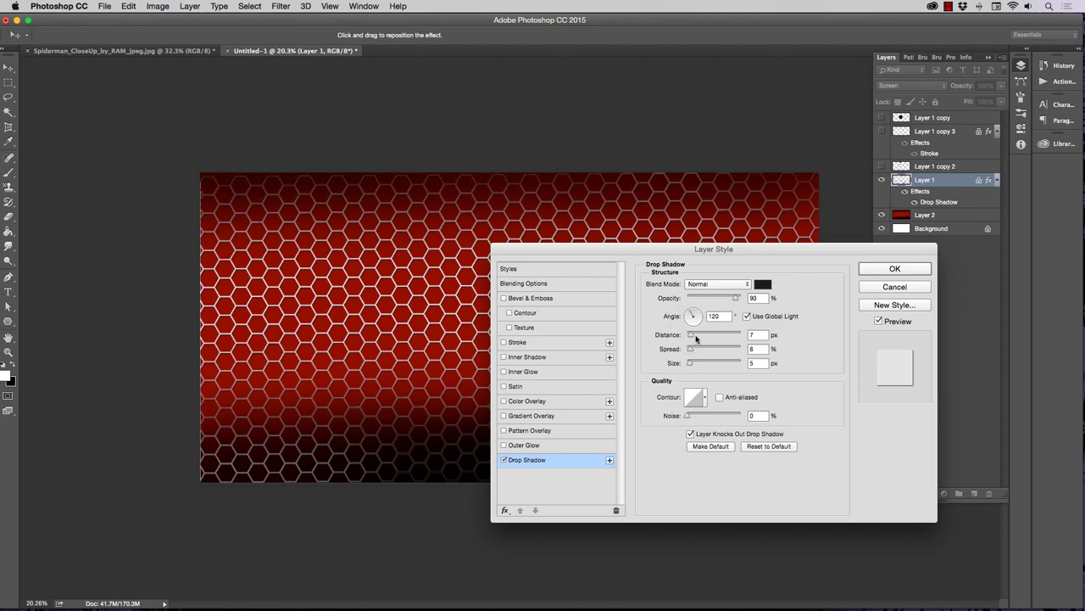
{"action": "left_click_drag", "start_coordinate": [696, 338], "coordinate": [696, 357]}
{"action": "left_click", "coordinate": [695, 363]}
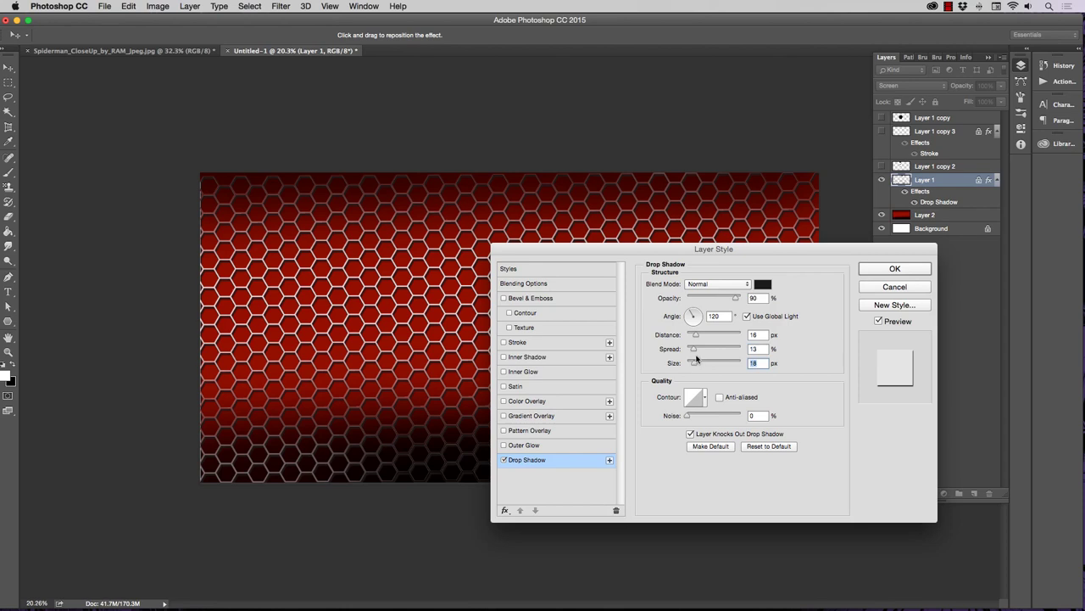
{"action": "left_click", "coordinate": [694, 337]}
{"action": "left_click", "coordinate": [878, 270]}
Zoom in and out to inspect the shadowed honeycomb grid.
{"action": "key", "text": "b"}
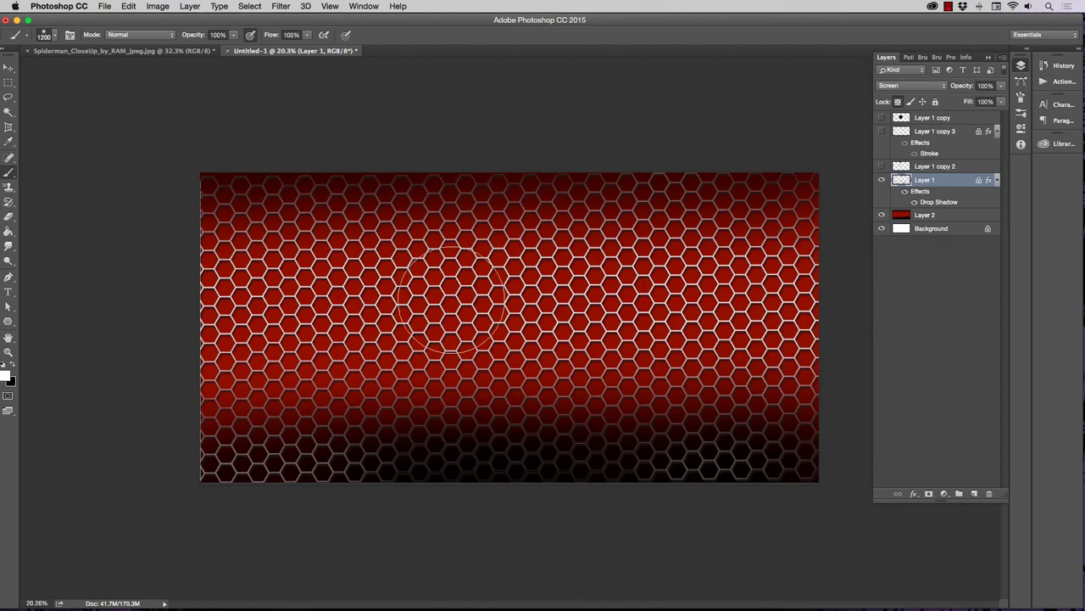
{"action": "left_click", "coordinate": [8, 352]}
{"action": "left_click_drag", "start_coordinate": [441, 276], "coordinate": [499, 275]}
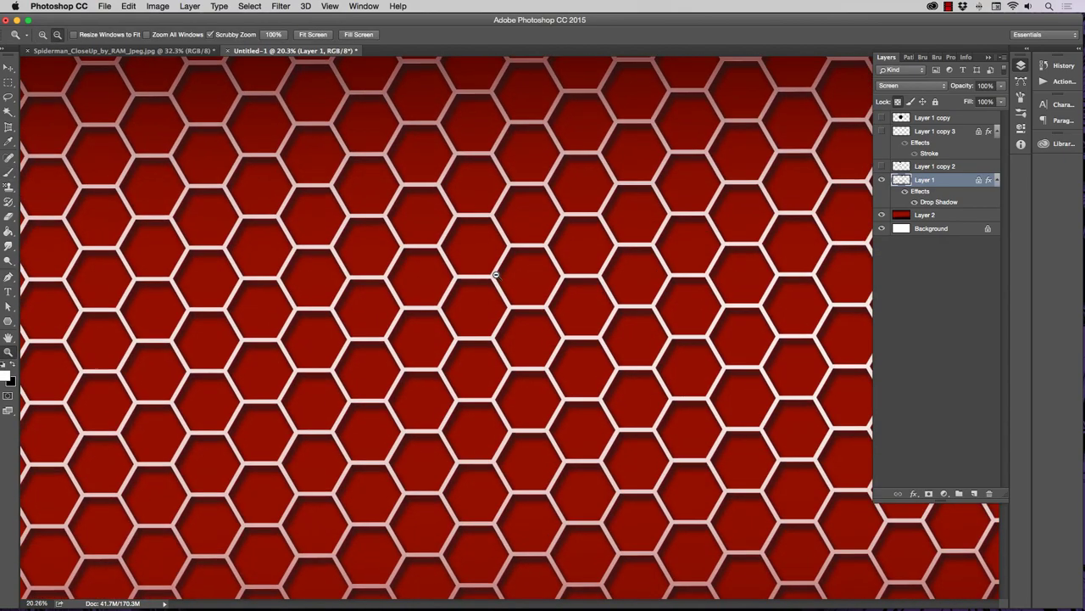
{"action": "left_click", "coordinate": [515, 279], "text": "alt"}
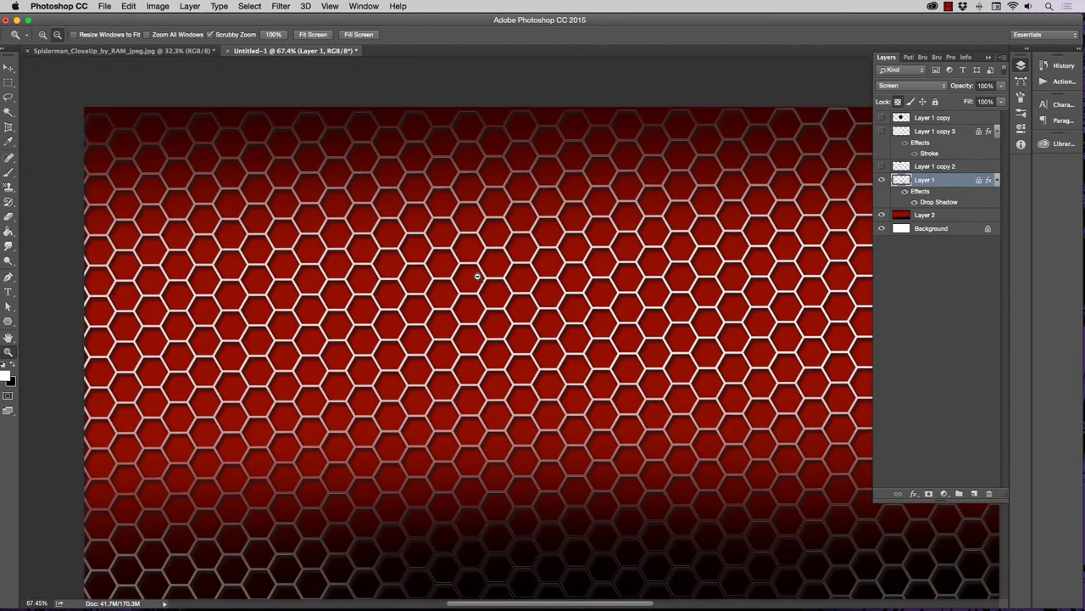
{"action": "left_click", "coordinate": [477, 273], "text": "alt"}
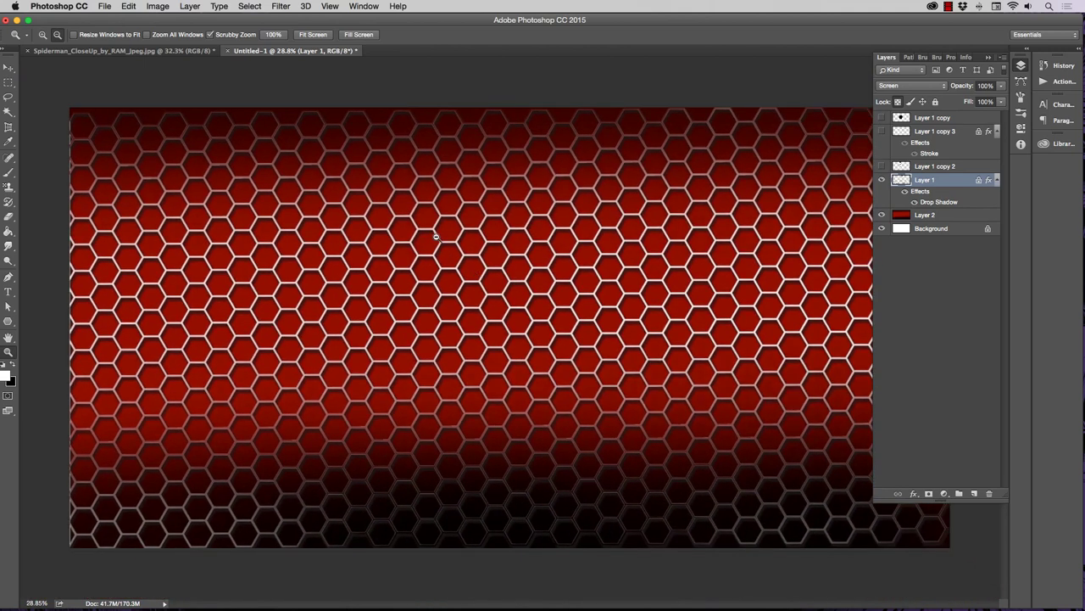
{"action": "left_click_drag", "start_coordinate": [434, 237], "coordinate": [463, 242]}
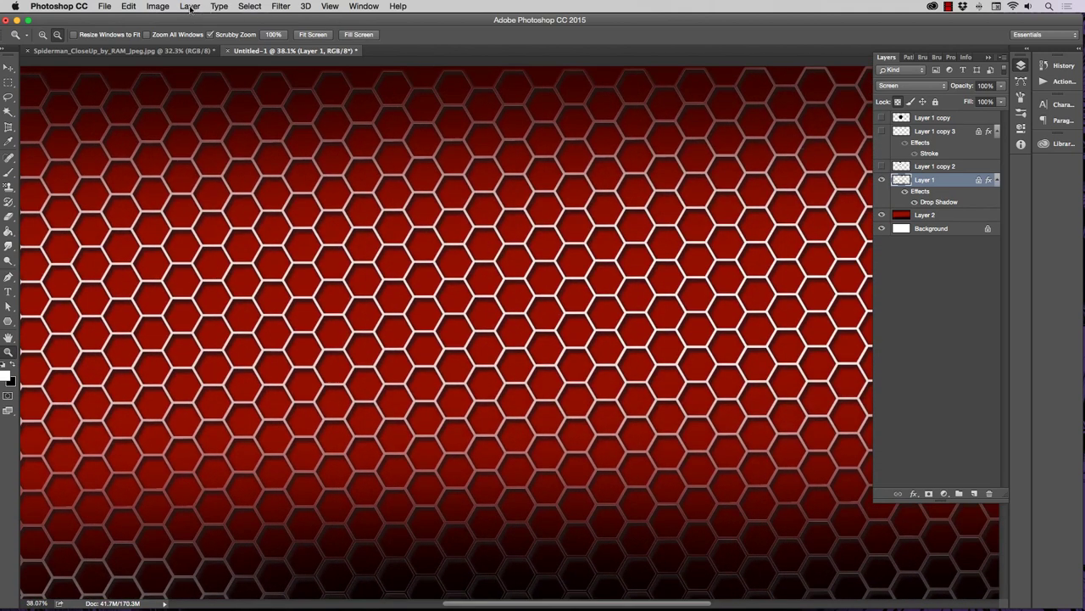
{"action": "left_click", "coordinate": [190, 6]}
Apply a Smooth Inner Bevel to Layer 1: 100% depth, 5 px size, 0 px soften, new gloss contour.
{"action": "mouse_move", "coordinate": [246, 109]}
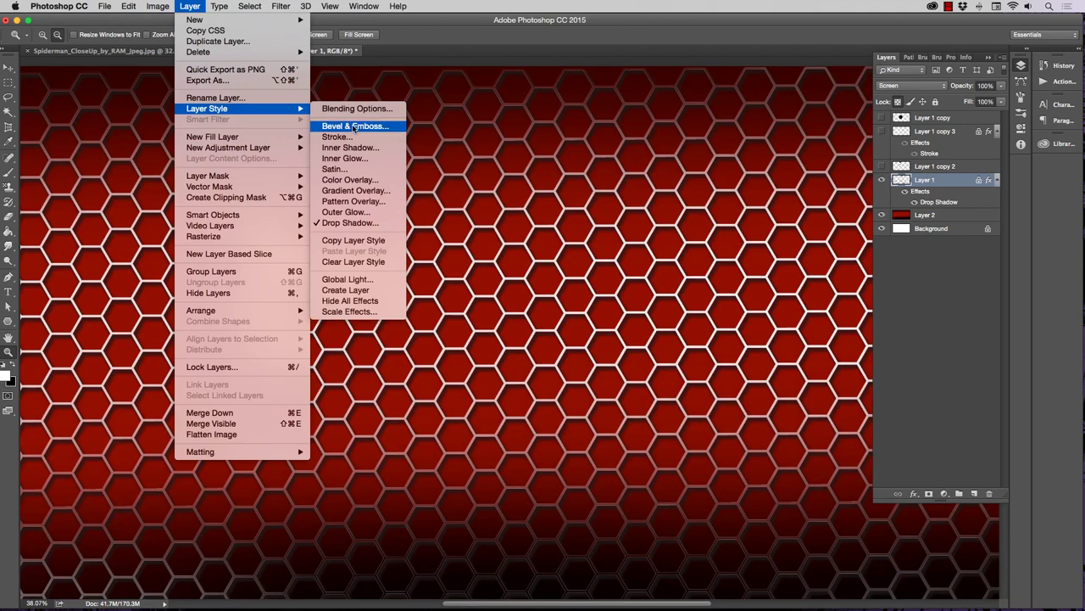
{"action": "left_click", "coordinate": [354, 127]}
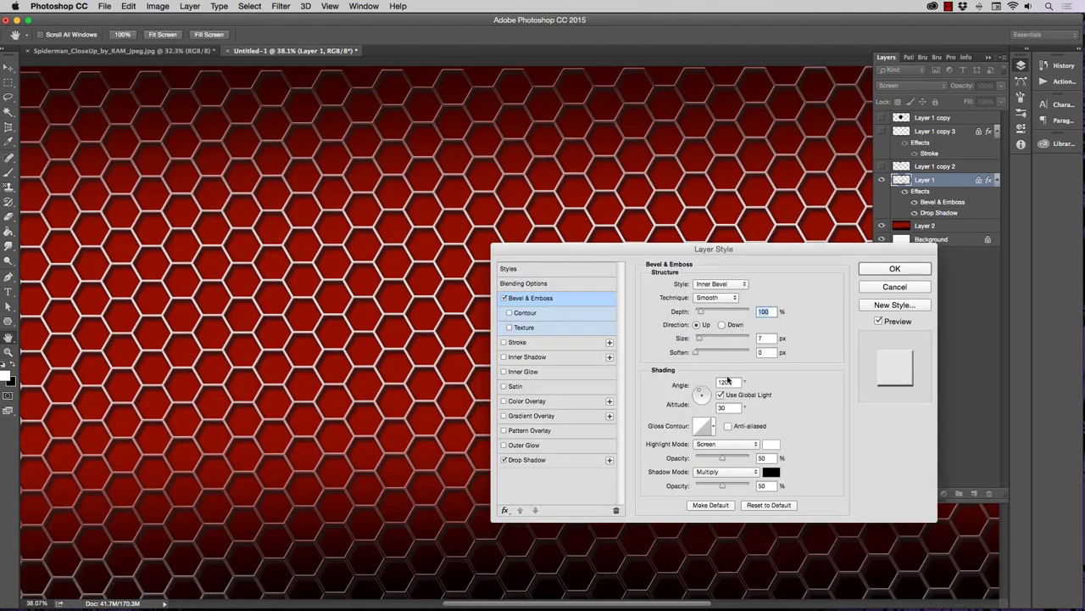
{"action": "left_click", "coordinate": [713, 425]}
{"action": "left_click", "coordinate": [669, 466]}
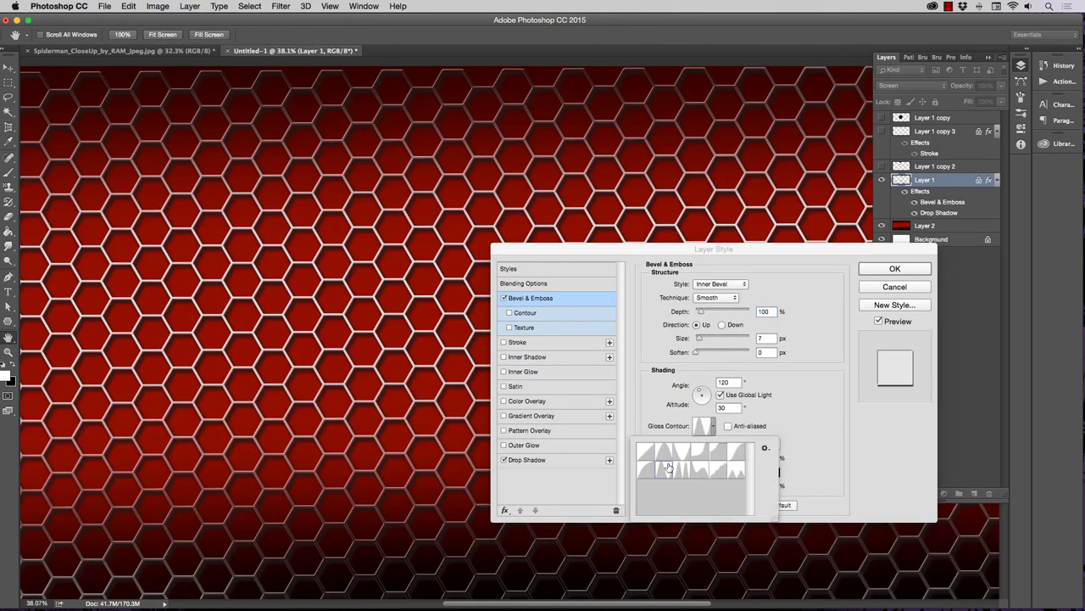
{"action": "left_click", "coordinate": [804, 381]}
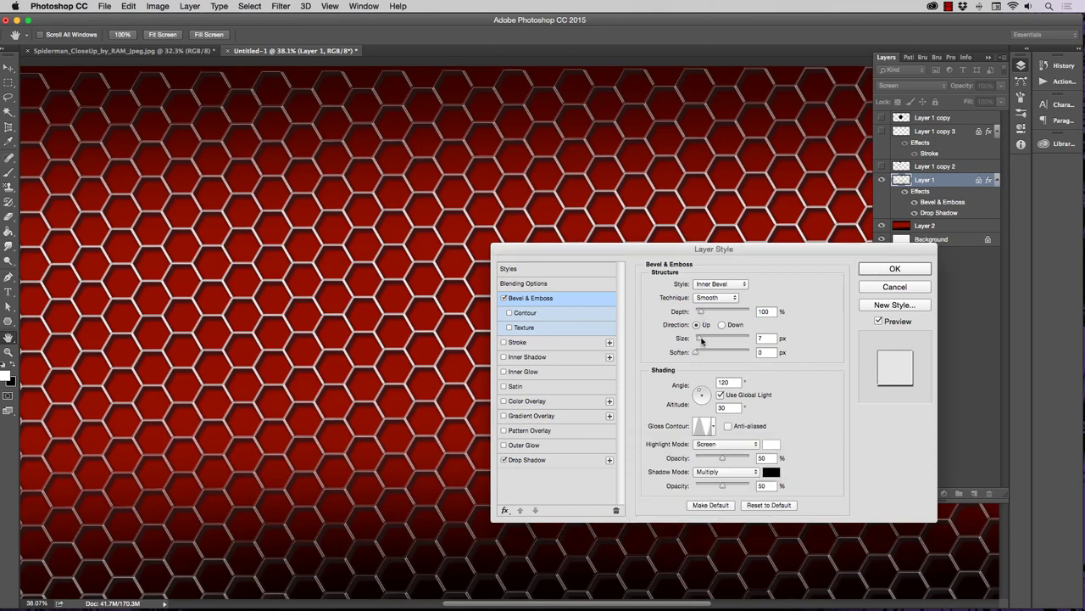
{"action": "left_click_drag", "start_coordinate": [701, 340], "coordinate": [697, 340]}
{"action": "left_click", "coordinate": [696, 352]}
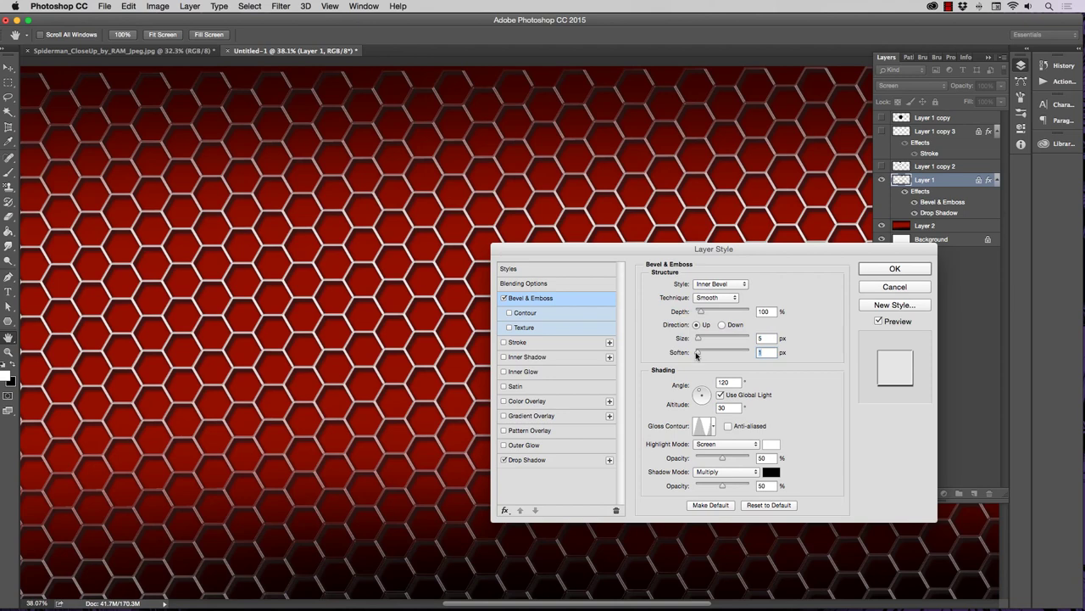
{"action": "left_click", "coordinate": [696, 355]}
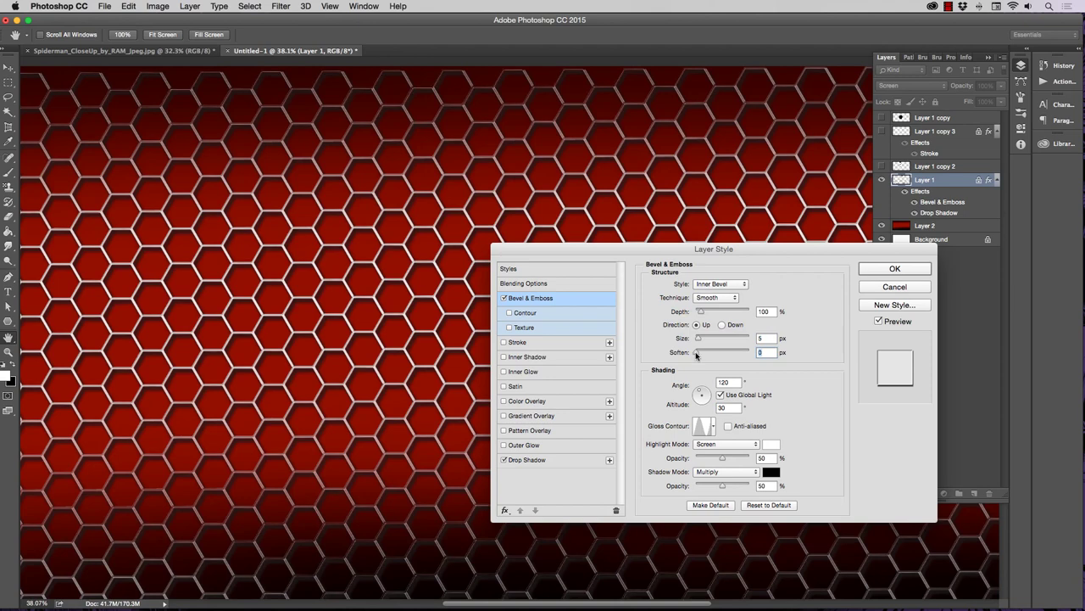
{"action": "left_click", "coordinate": [878, 268]}
Zoom to fit the whole image and lower Layer 1's opacity to about 82%.
{"action": "key", "text": "z"}
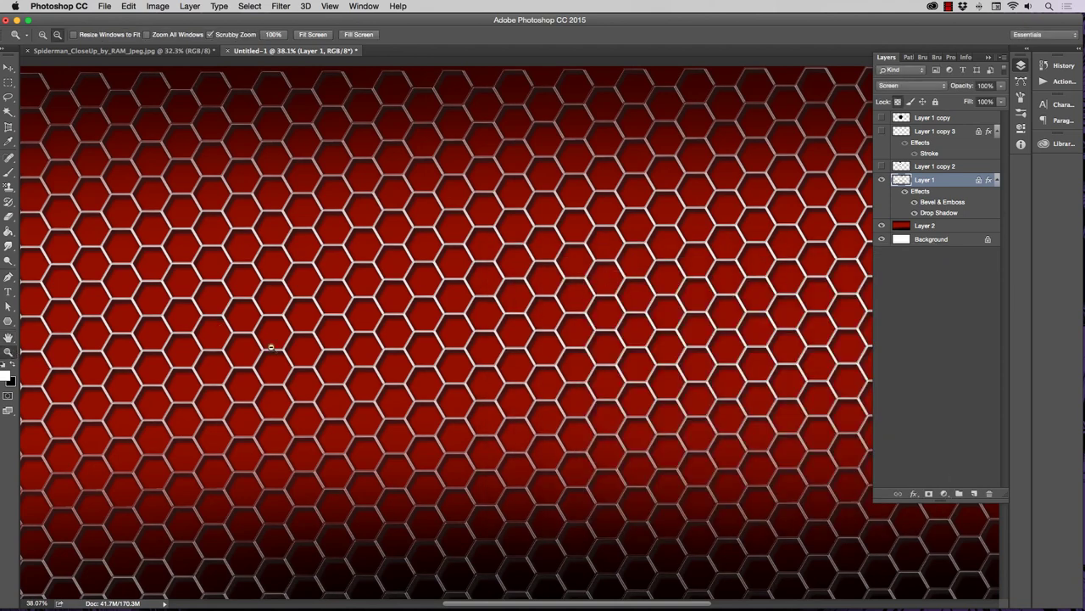
{"action": "scroll", "coordinate": [272, 347], "scroll_direction": "down", "scroll_amount": 5}
{"action": "scroll", "coordinate": [484, 331], "scroll_direction": "up", "scroll_amount": 3}
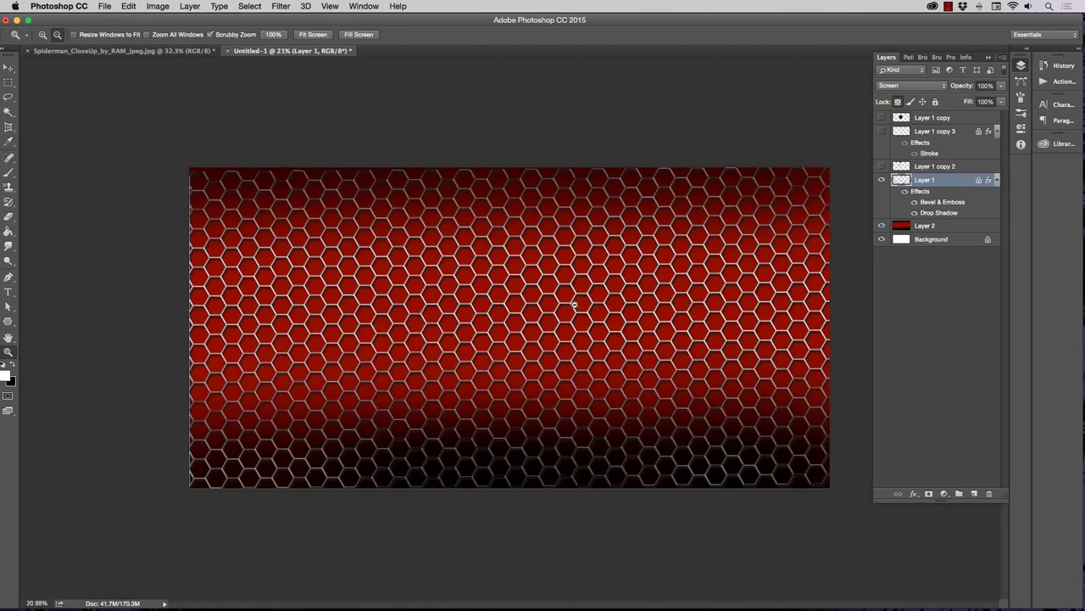
{"action": "left_click_drag", "start_coordinate": [1002, 85], "coordinate": [1020, 100]}
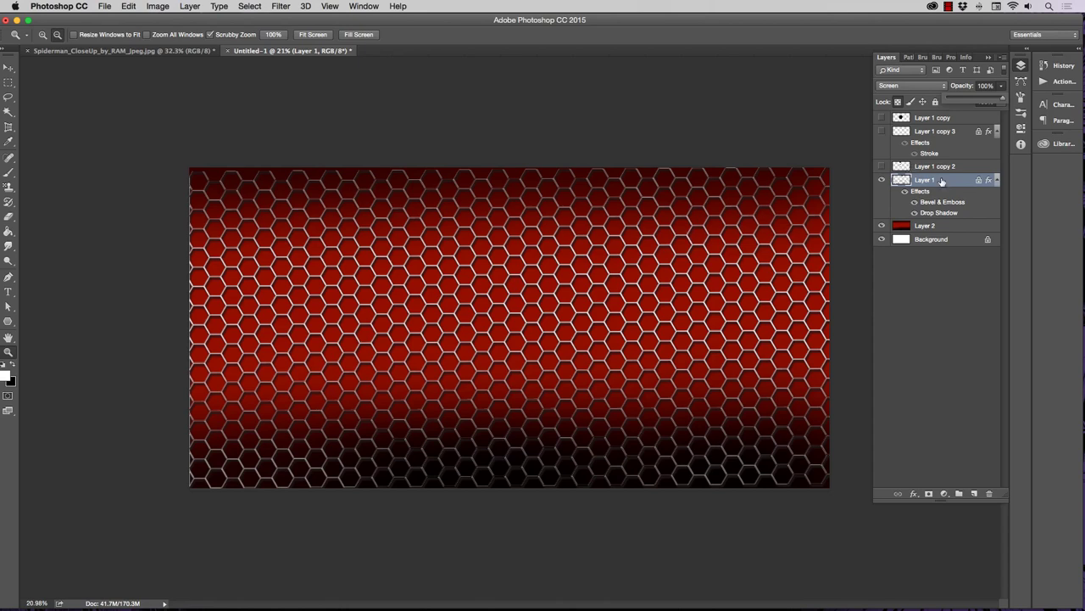
Hide and show Layer 1 to compare, then reselect Layer 1 after Layer 2.
{"action": "left_click", "coordinate": [881, 180]}
{"action": "left_click", "coordinate": [882, 179]}
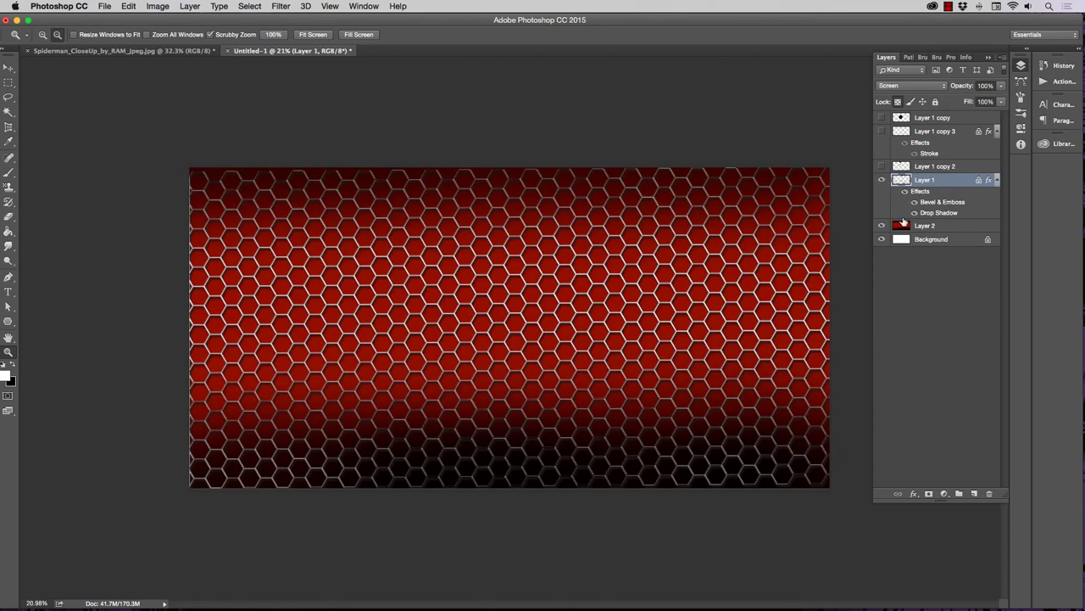
{"action": "left_click", "coordinate": [955, 225]}
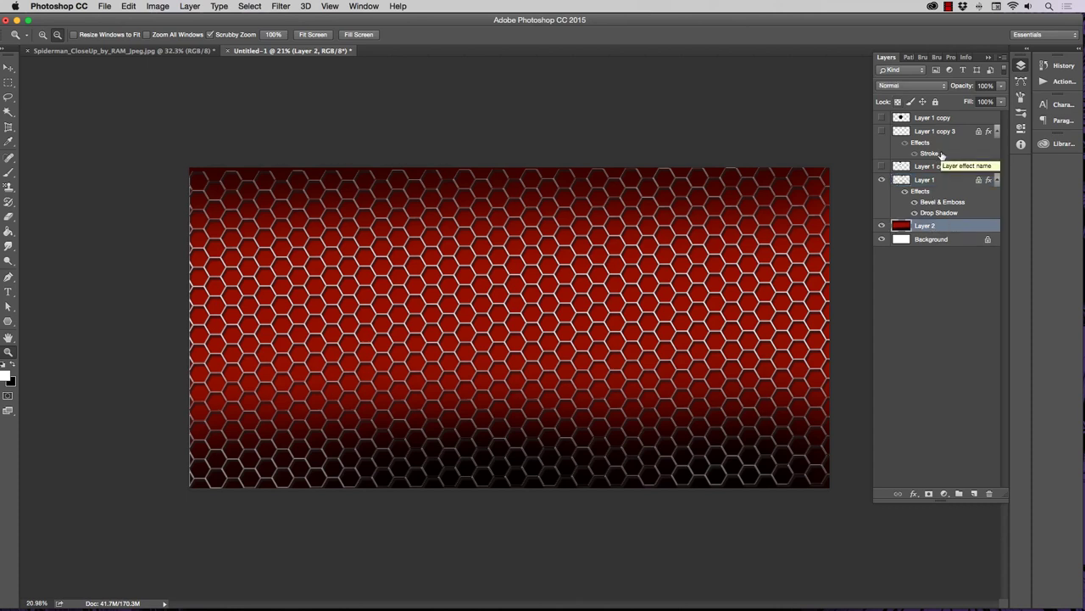
{"action": "left_click", "coordinate": [927, 180]}
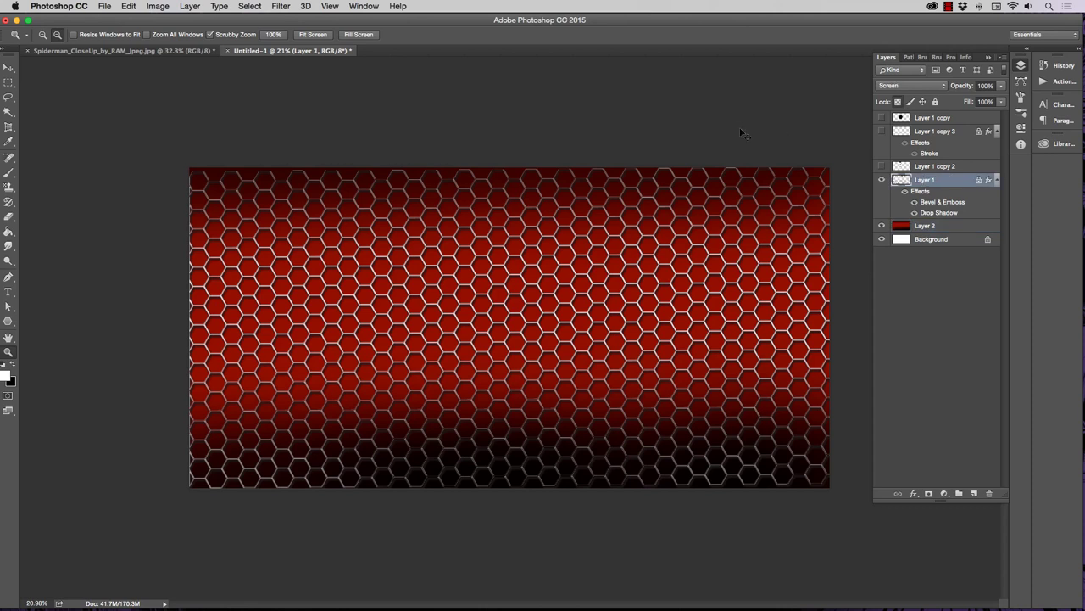
Duplicate Layer 1 and rasterize the copy's layer style.
{"action": "key", "text": "super+j"}
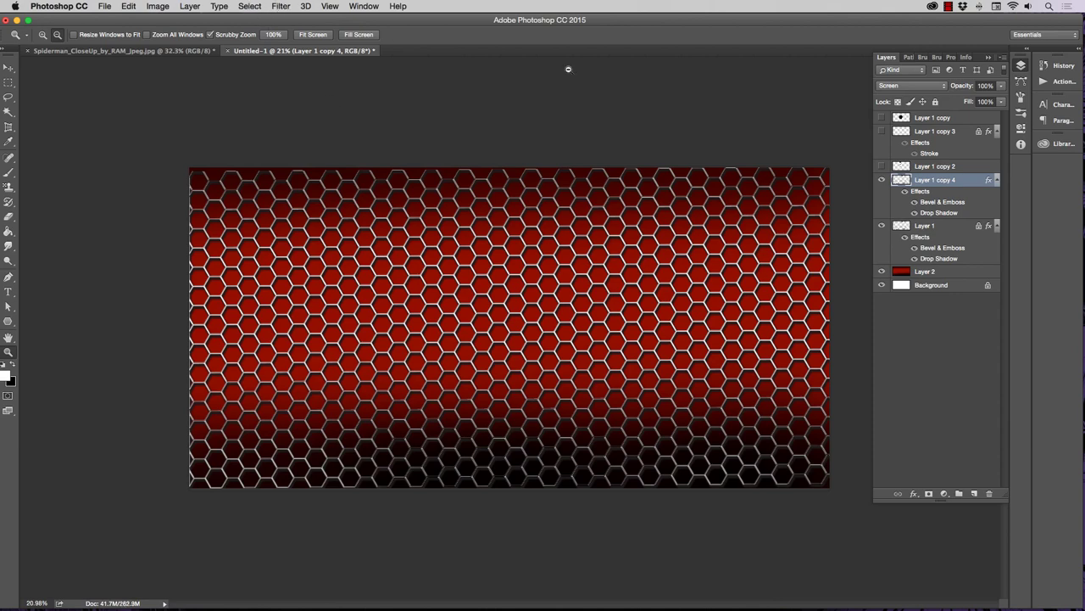
{"action": "right_click", "coordinate": [964, 180]}
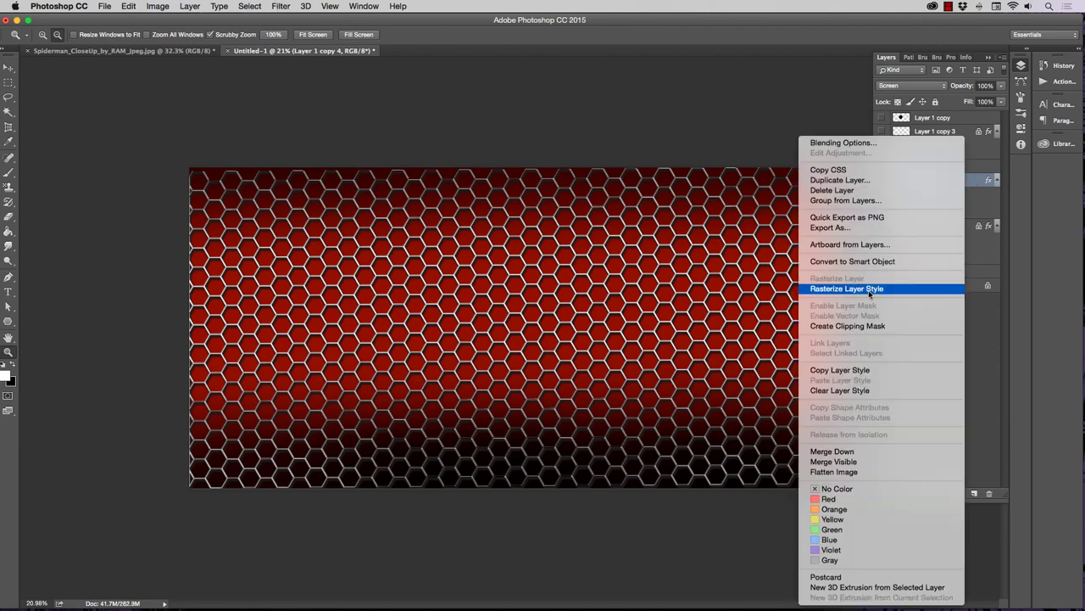
{"action": "left_click", "coordinate": [846, 289]}
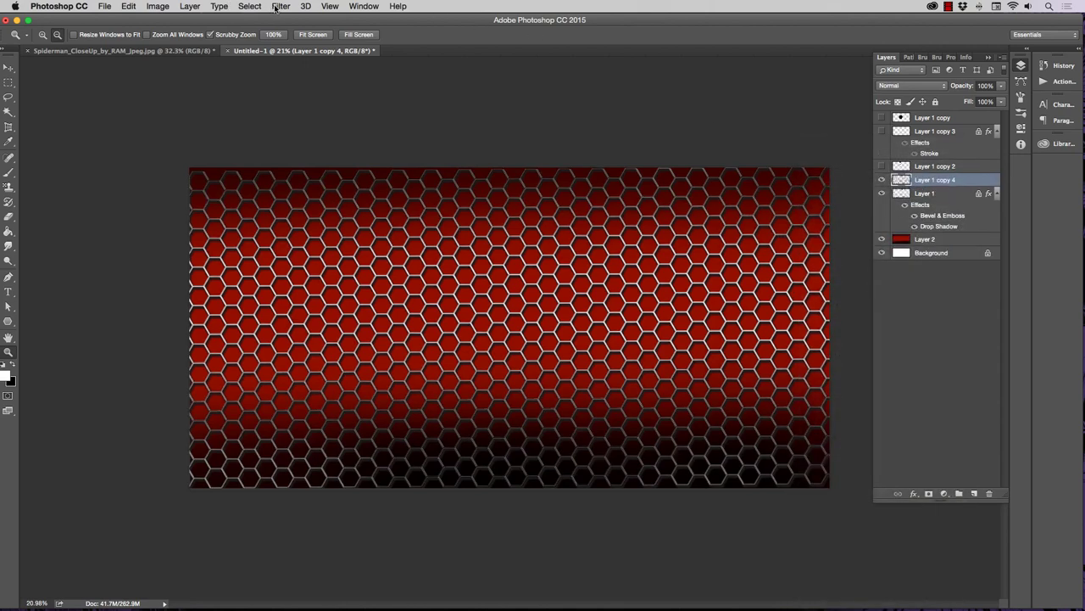
Apply a 7.6 px Gaussian Blur to the layer copy.
{"action": "left_click", "coordinate": [280, 7]}
{"action": "mouse_move", "coordinate": [307, 142]}
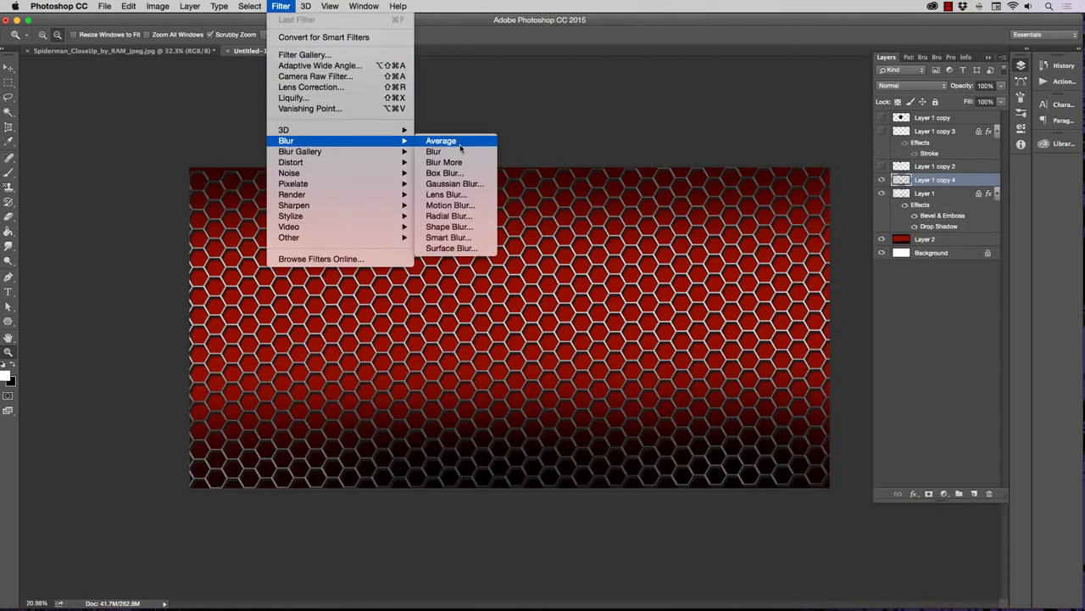
{"action": "left_click", "coordinate": [470, 182]}
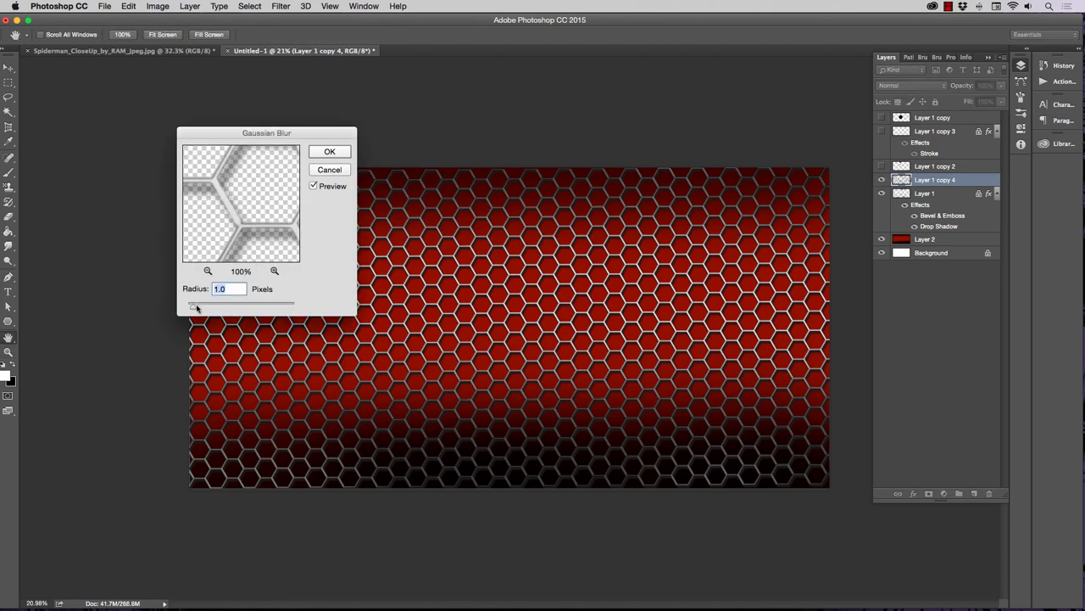
{"action": "left_click_drag", "start_coordinate": [196, 306], "coordinate": [224, 307]}
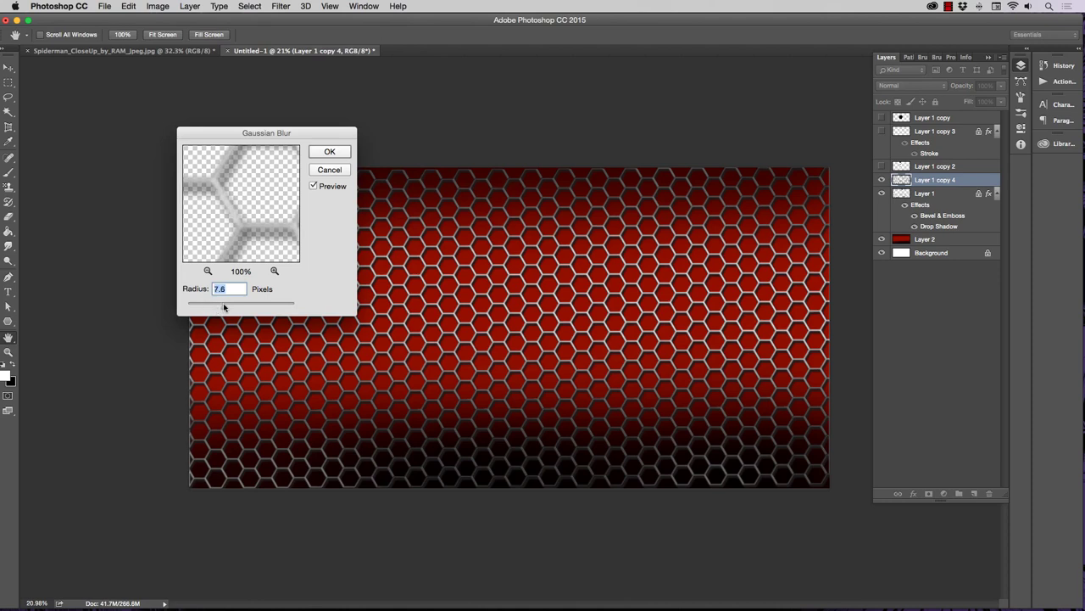
{"action": "left_click", "coordinate": [329, 154]}
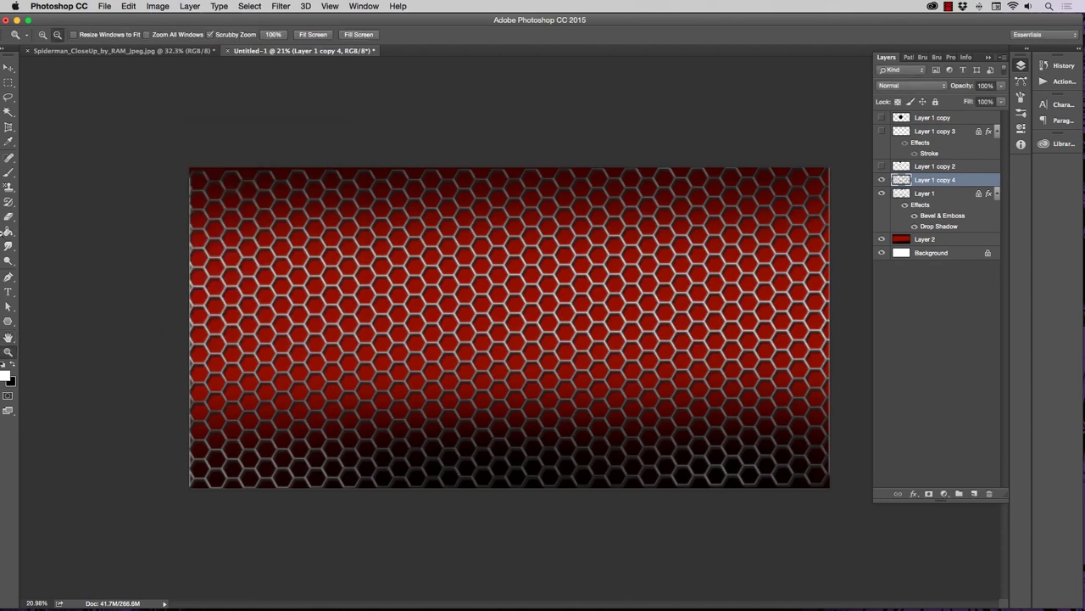
{"action": "left_click", "coordinate": [9, 216]}
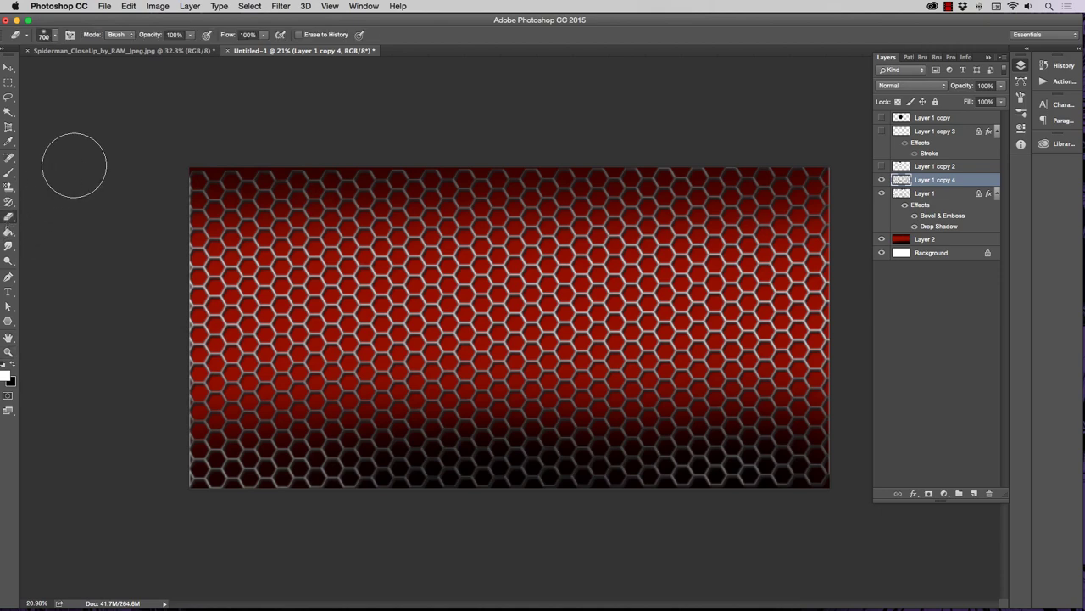
{"action": "key", "text": "bracketright"}
{"action": "key", "text": "bracketright"}
{"action": "key", "text": "bracketright"}
{"action": "key", "text": "bracketright"}
{"action": "key", "text": "bracketright"}
{"action": "key", "text": "bracketright"}
{"action": "key", "text": "bracketright"}
{"action": "key", "text": "bracketright"}
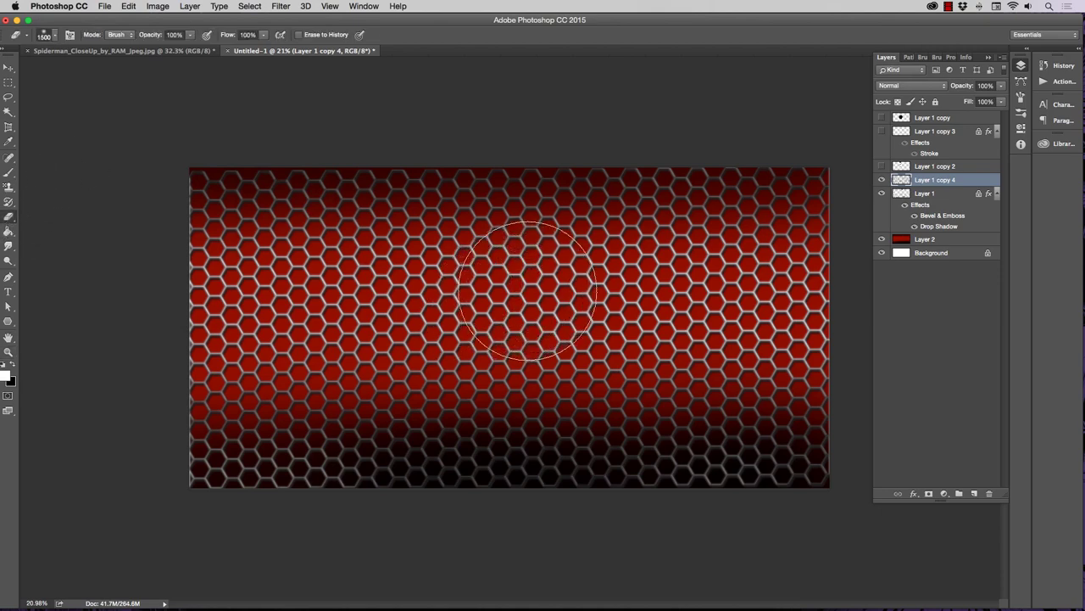
{"action": "key", "text": "bracketright"}
{"action": "key", "text": "bracketright"}
{"action": "key", "text": "bracketright"}
{"action": "key", "text": "bracketright"}
{"action": "key", "text": "bracketright"}
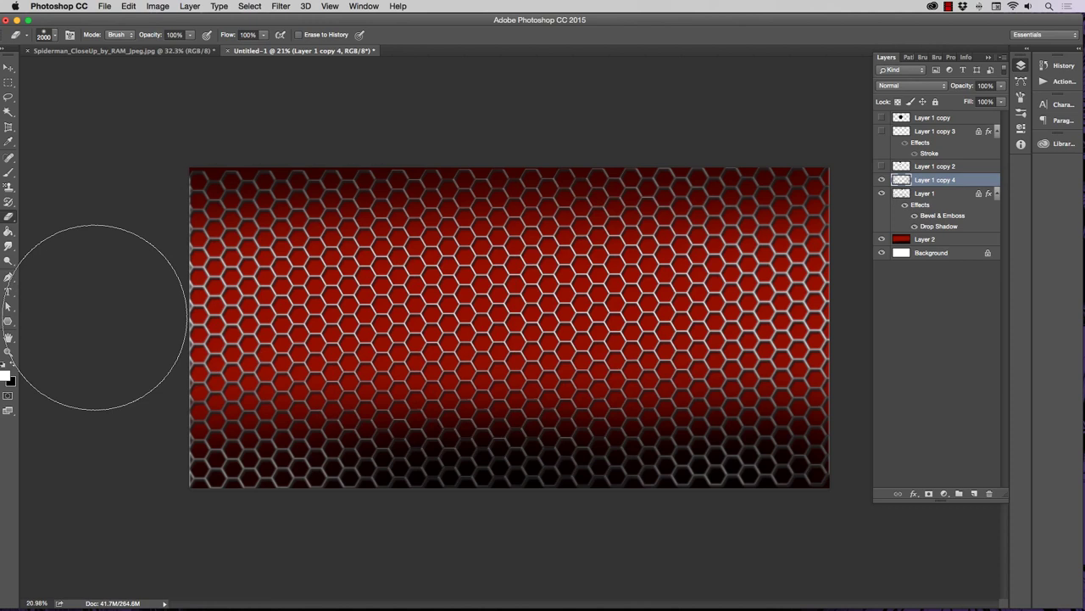
{"action": "left_click", "coordinate": [8, 85]}
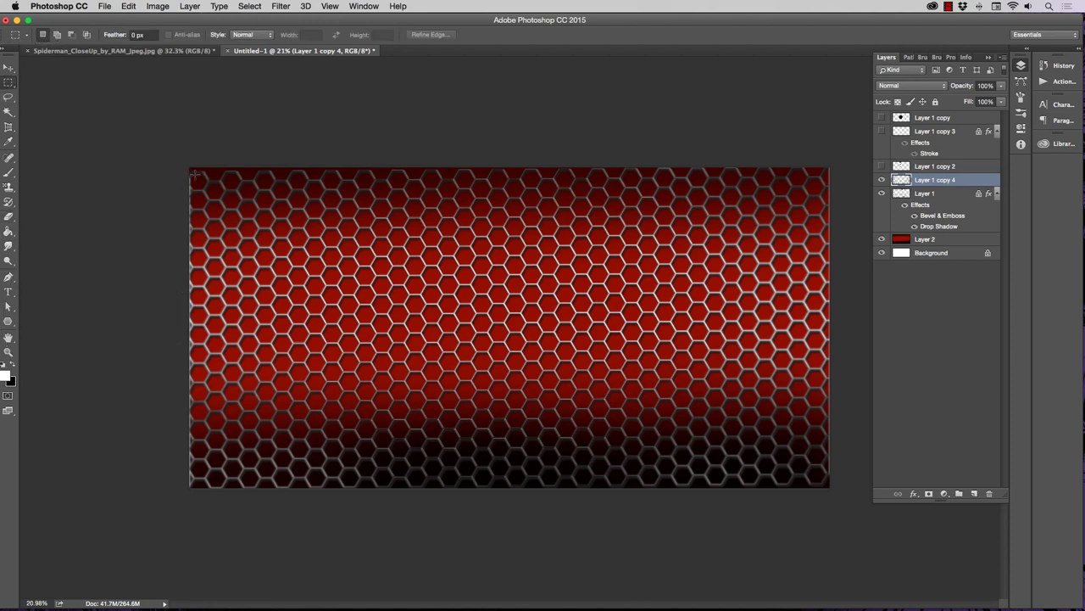
Crop the image to a marquee just inside the canvas edges, then deselect.
{"action": "left_click_drag", "start_coordinate": [194, 173], "coordinate": [823, 480]}
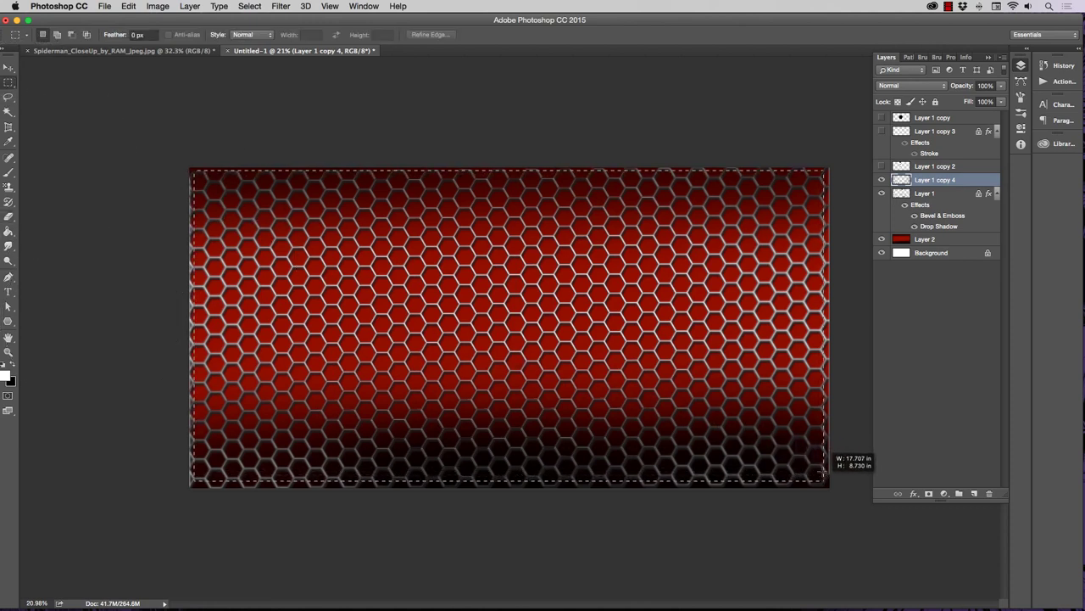
{"action": "left_click", "coordinate": [158, 7]}
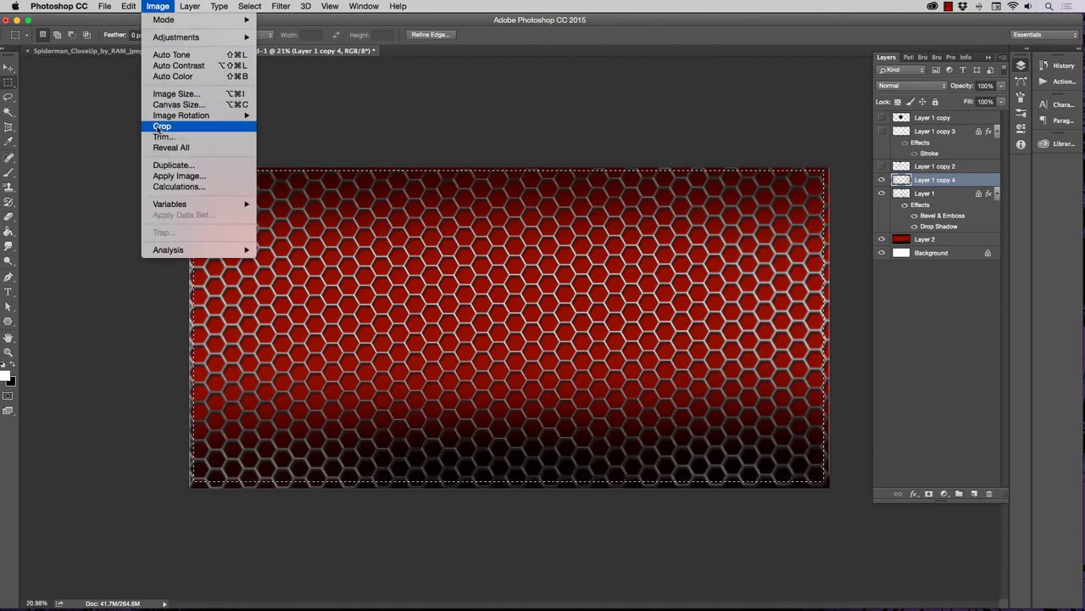
{"action": "left_click", "coordinate": [159, 127]}
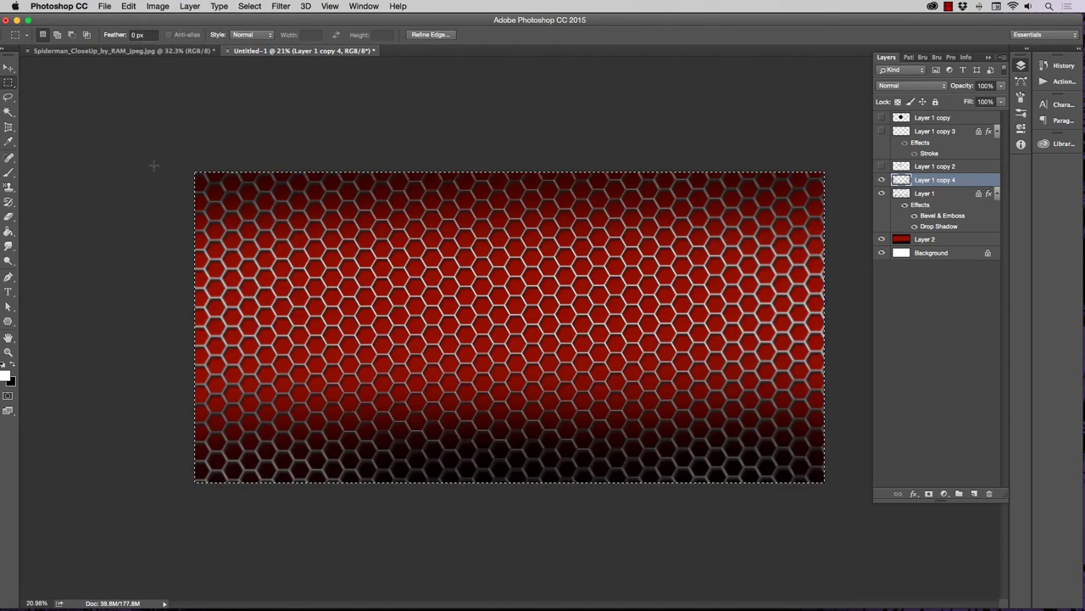
{"action": "left_click", "coordinate": [153, 165]}
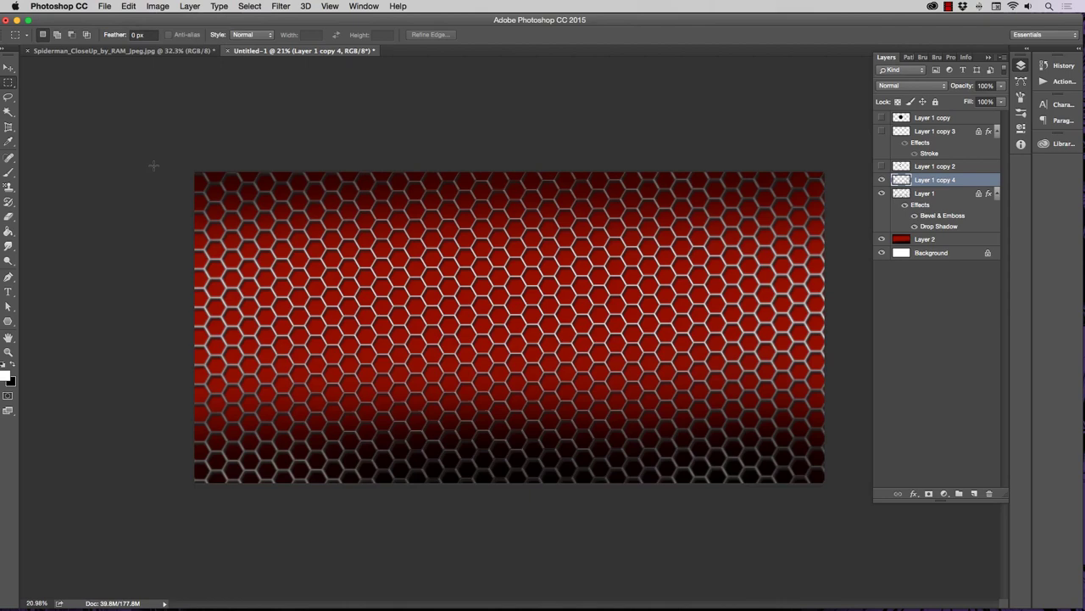
{"action": "left_click", "coordinate": [8, 351]}
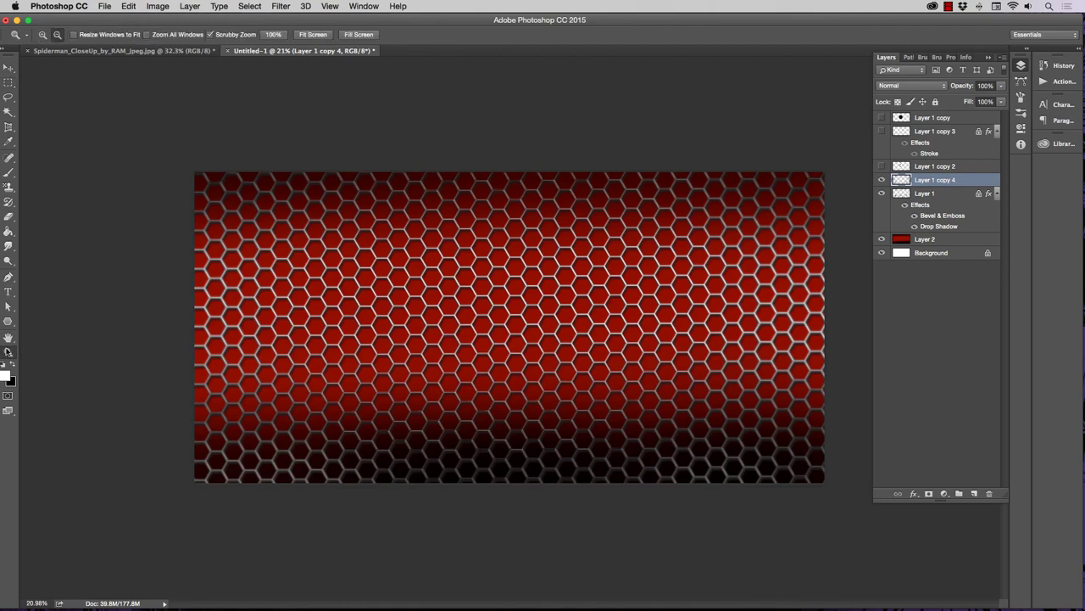
{"action": "left_click_drag", "start_coordinate": [217, 344], "coordinate": [239, 338]}
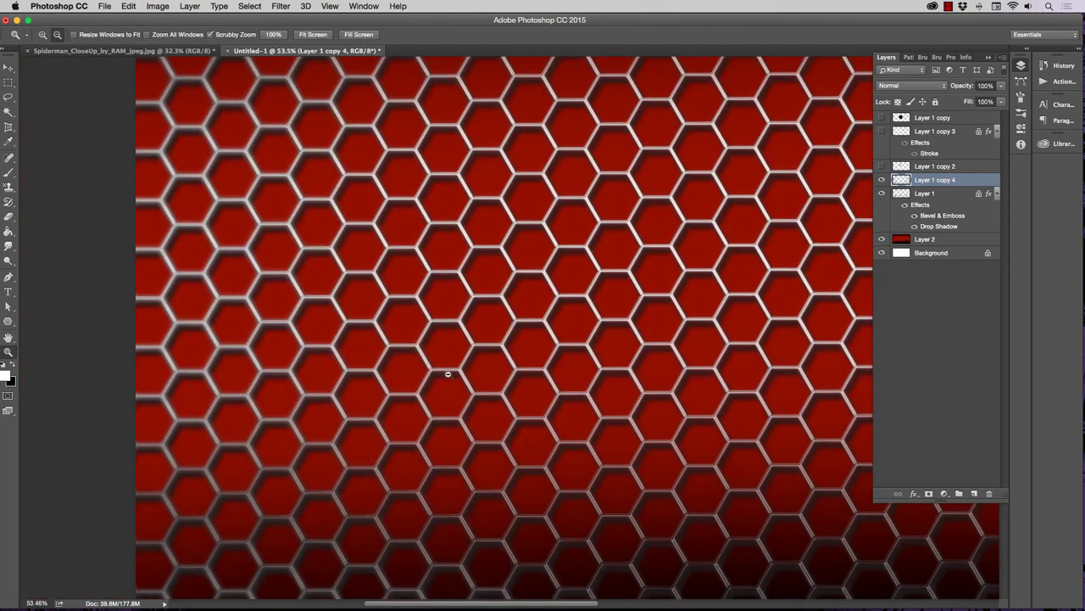
{"action": "scroll", "coordinate": [488, 392], "scroll_direction": "right", "scroll_amount": 5}
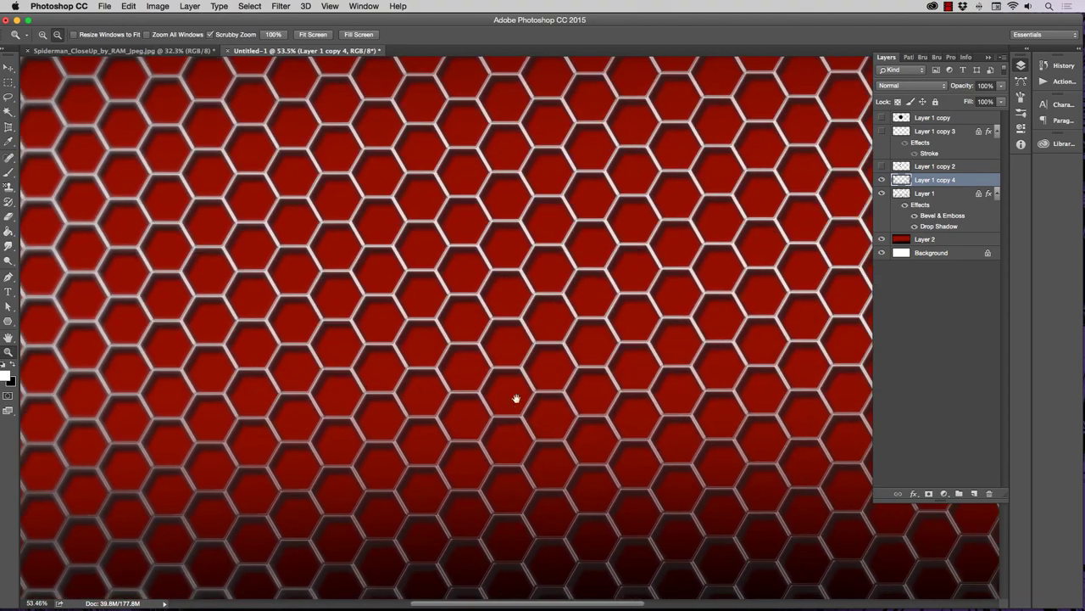
{"action": "left_click_drag", "start_coordinate": [516, 398], "coordinate": [292, 407]}
{"action": "left_click_drag", "start_coordinate": [388, 410], "coordinate": [306, 417]}
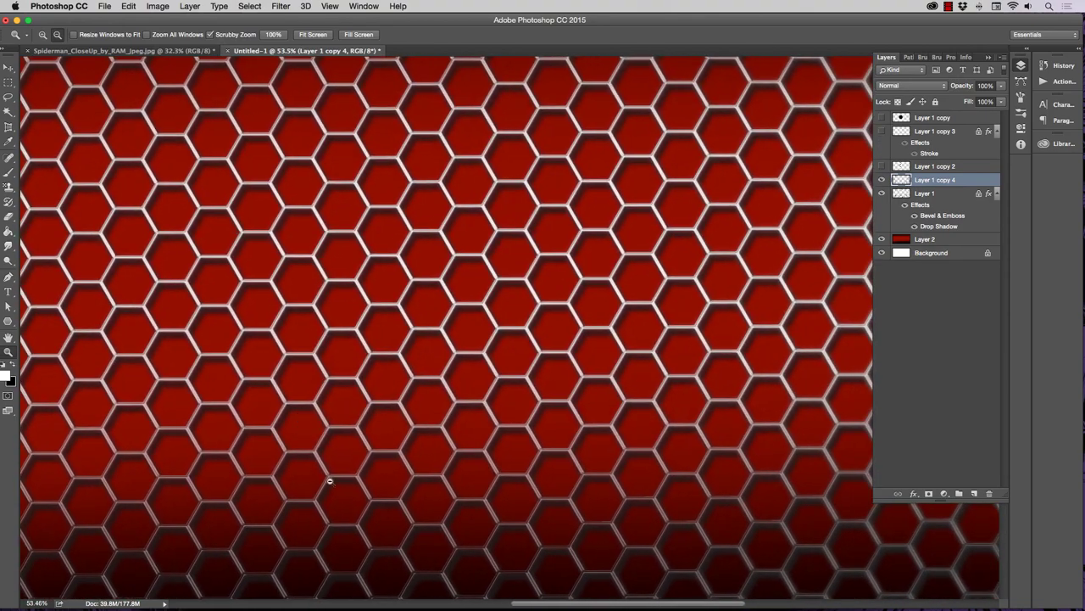
{"action": "left_click_drag", "start_coordinate": [371, 441], "coordinate": [317, 444]}
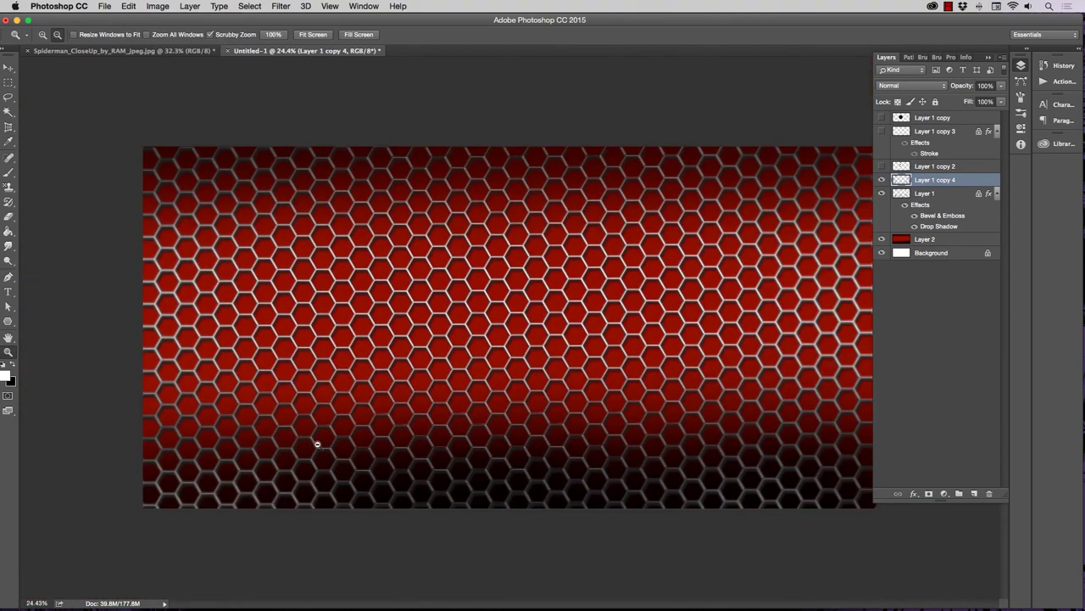